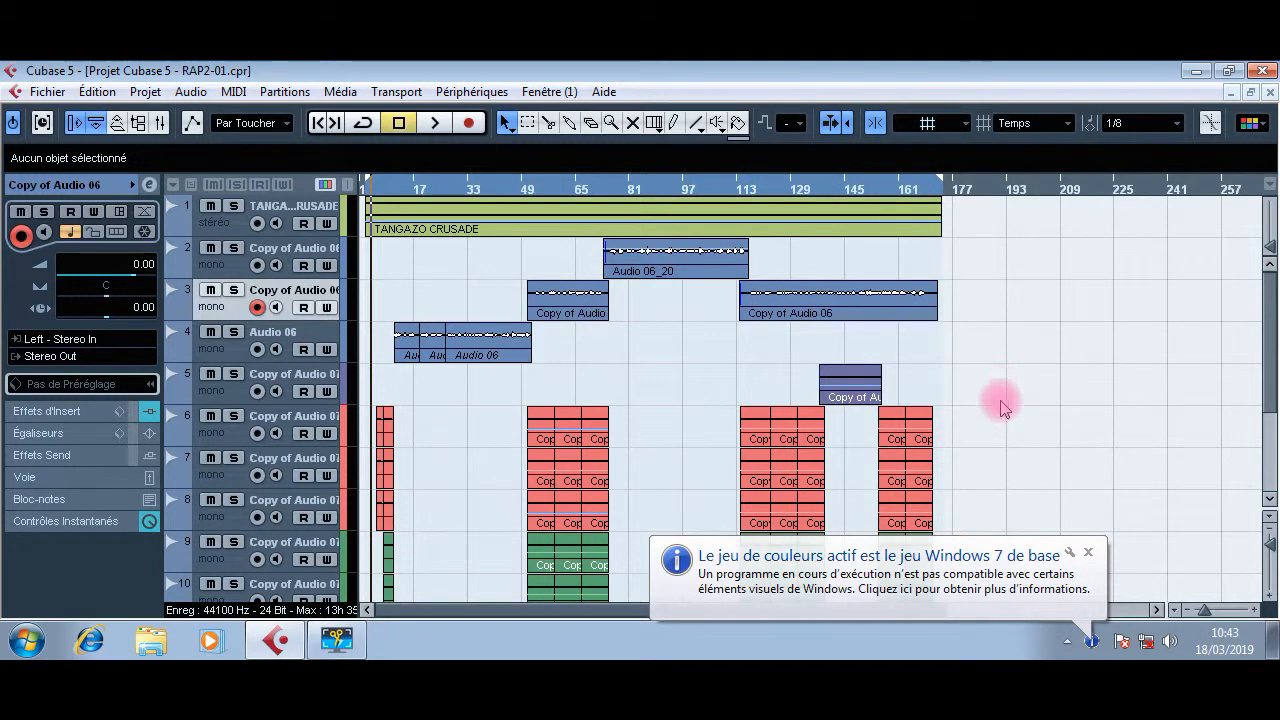
# Step: Colour the four lead vocal tracks 2 to 5 yellow
pyautogui.scroll(-3, 1010, 385)
pyautogui.scroll(3, 1014, 388)
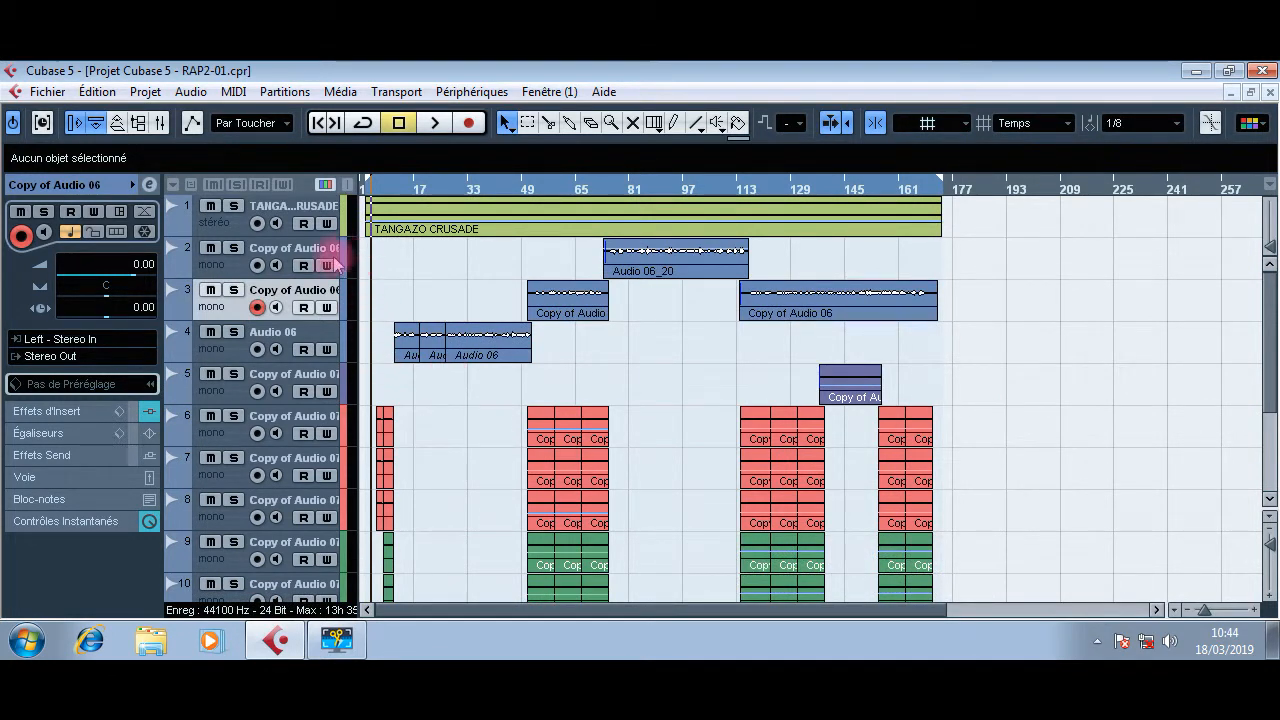
pyautogui.click(343, 375)
pyautogui.click(446, 385)
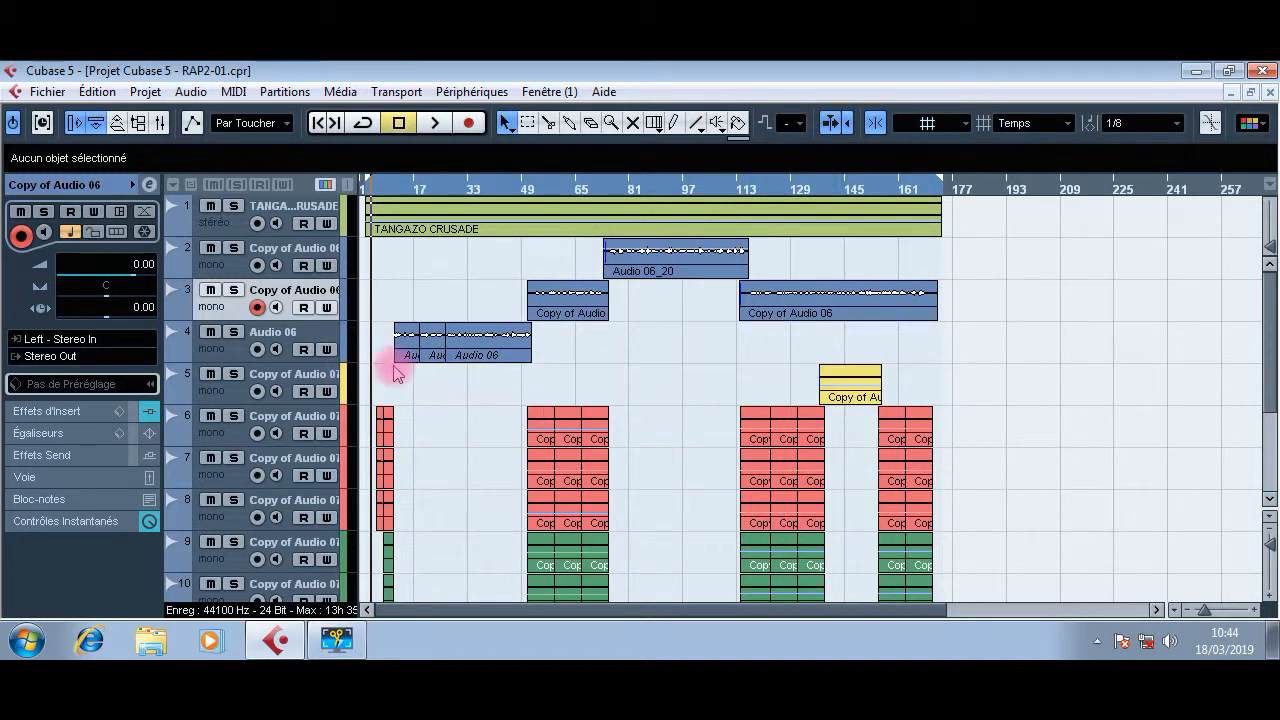
pyautogui.click(345, 343)
pyautogui.click(446, 343)
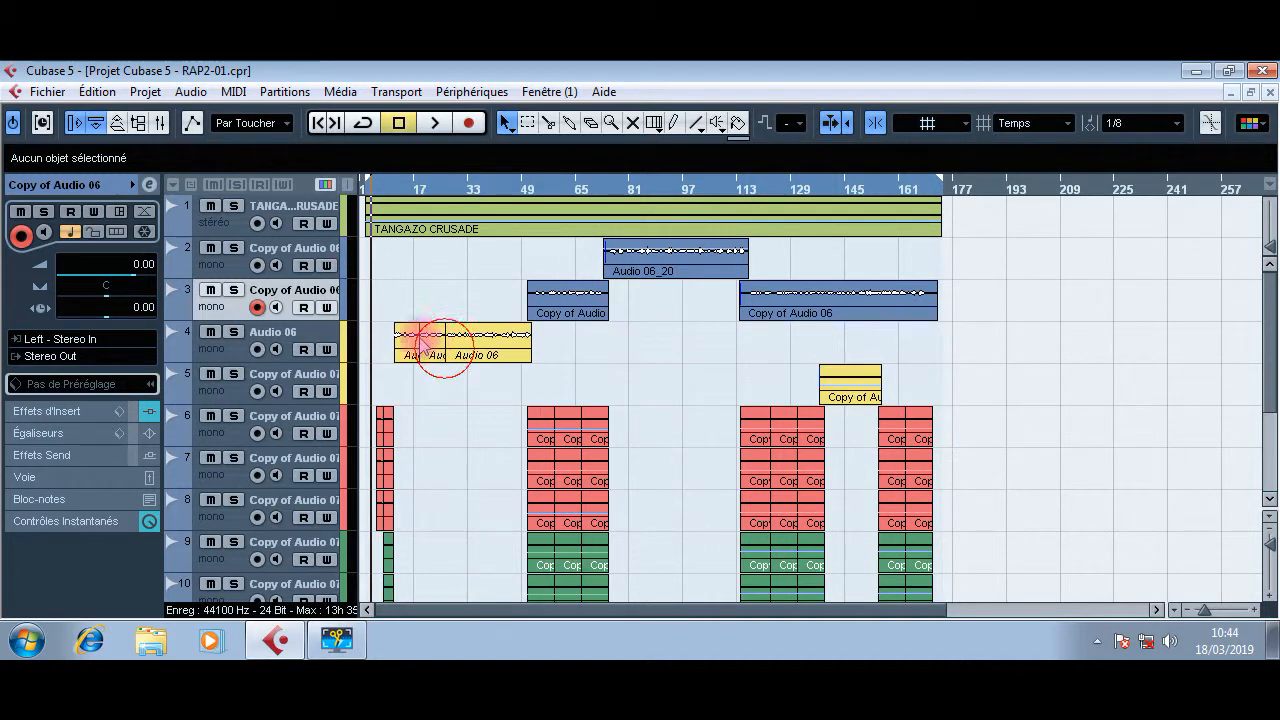
pyautogui.click(343, 300)
pyautogui.click(446, 300)
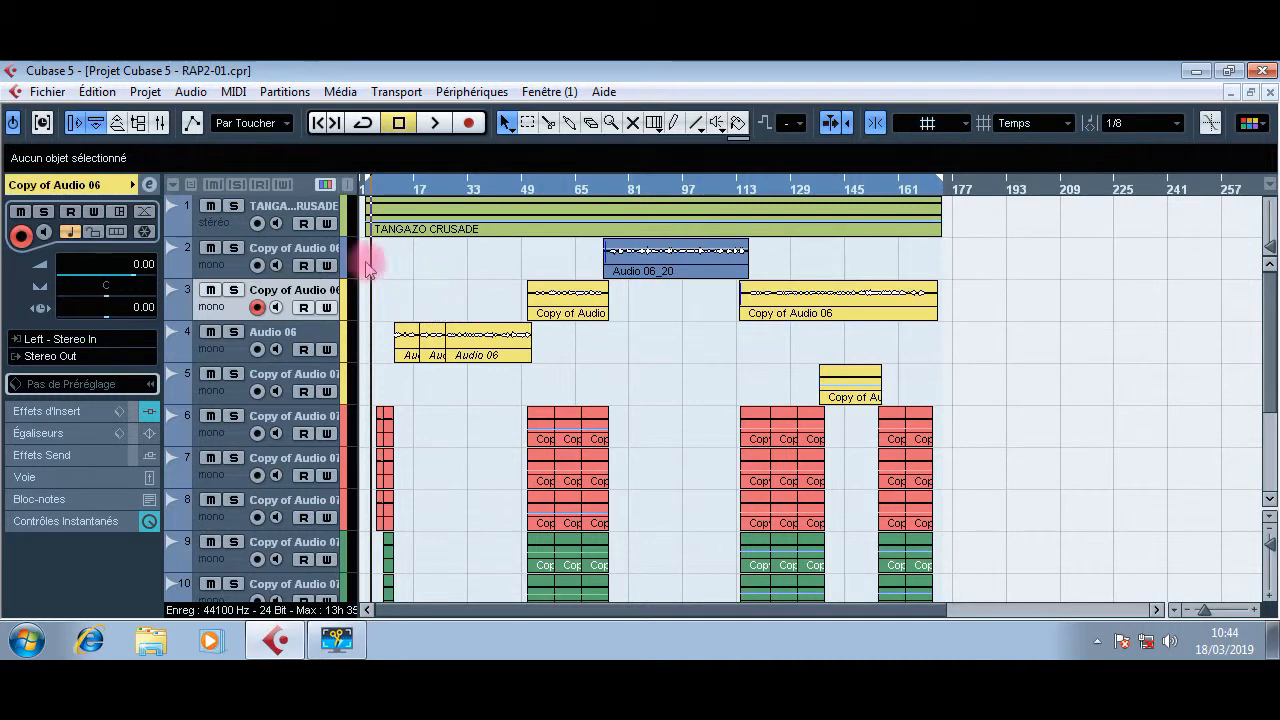
pyautogui.click(343, 258)
pyautogui.click(445, 258)
# Step: Examine the track layout, comparing the instrumental and lead vocals at the start of the list with the coloured chorus tracks 6 to 14
pyautogui.scroll(-5, 637, 351)
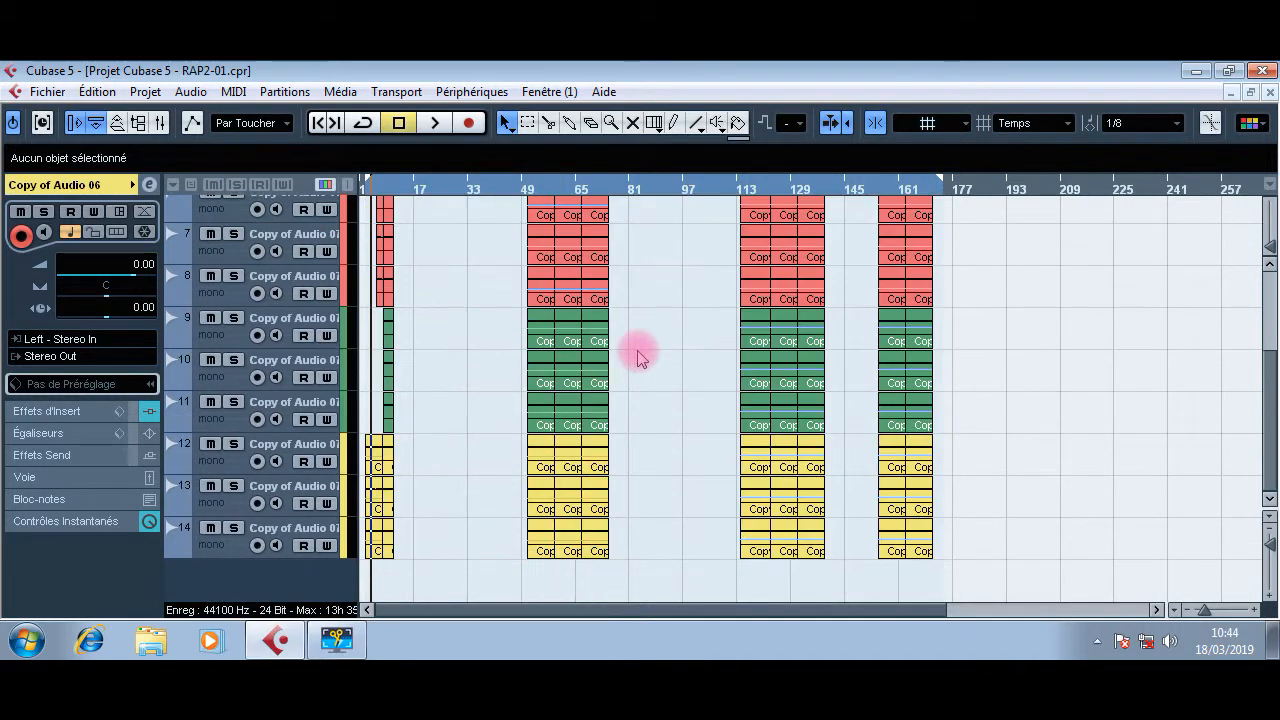
pyautogui.scroll(4, 637, 351)
pyautogui.scroll(-3, 444, 446)
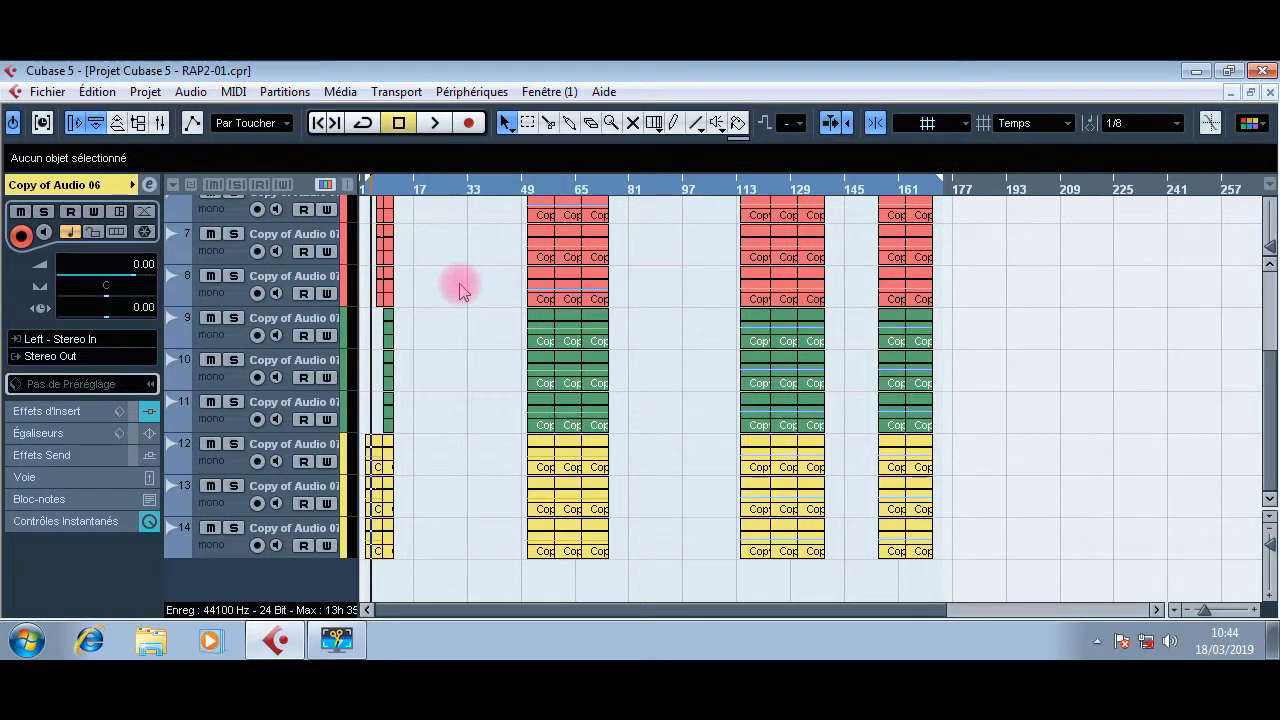
pyautogui.scroll(2, 457, 286)
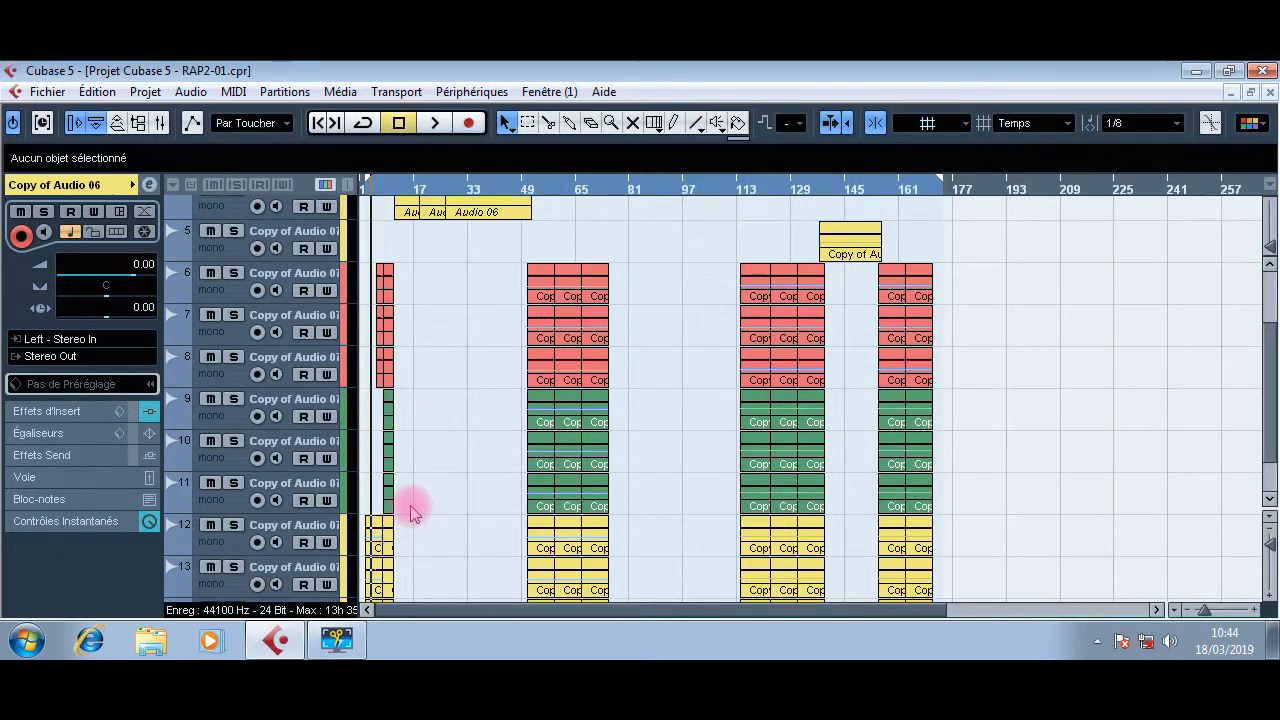
pyautogui.scroll(-2, 457, 491)
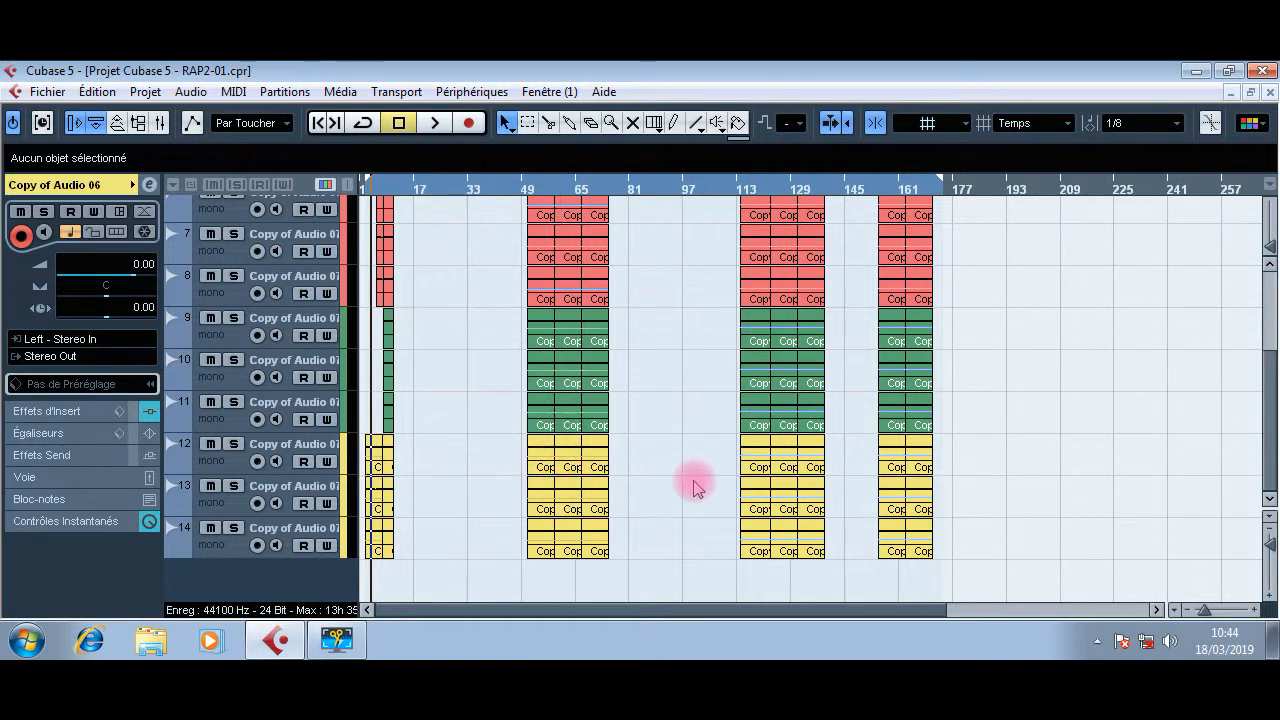
pyautogui.scroll(5, 686, 477)
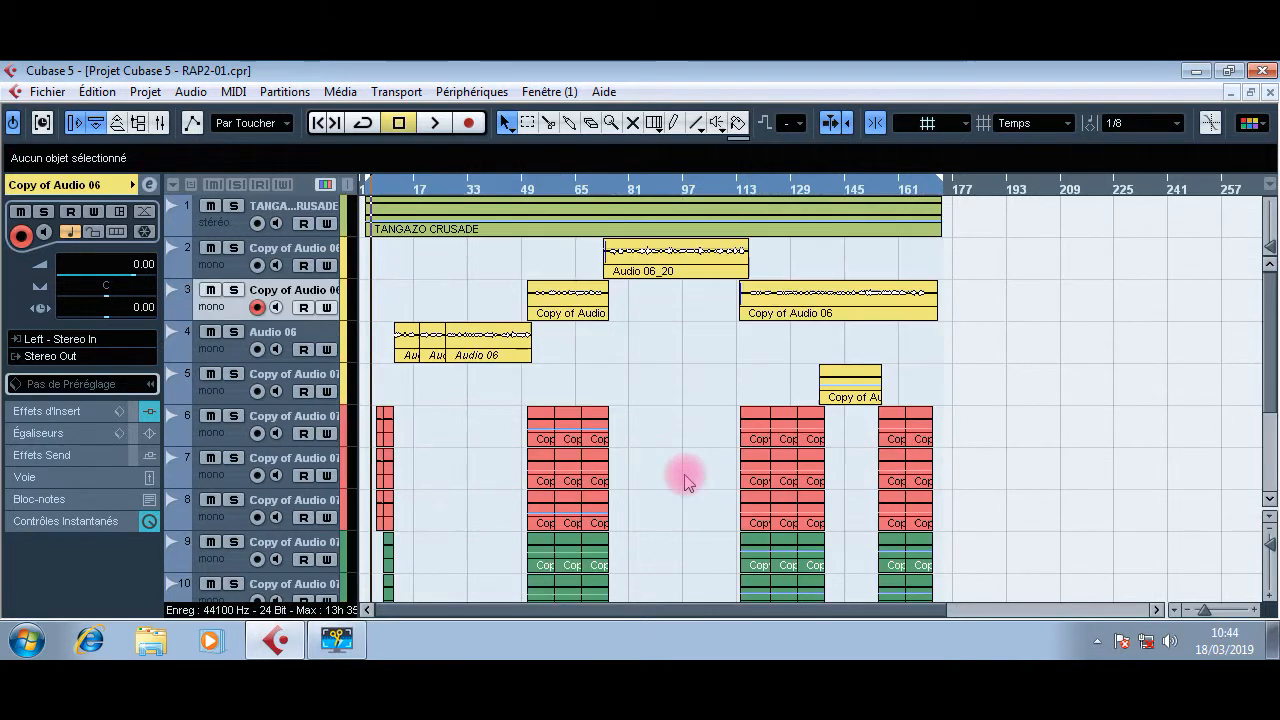
pyautogui.click(407, 215)
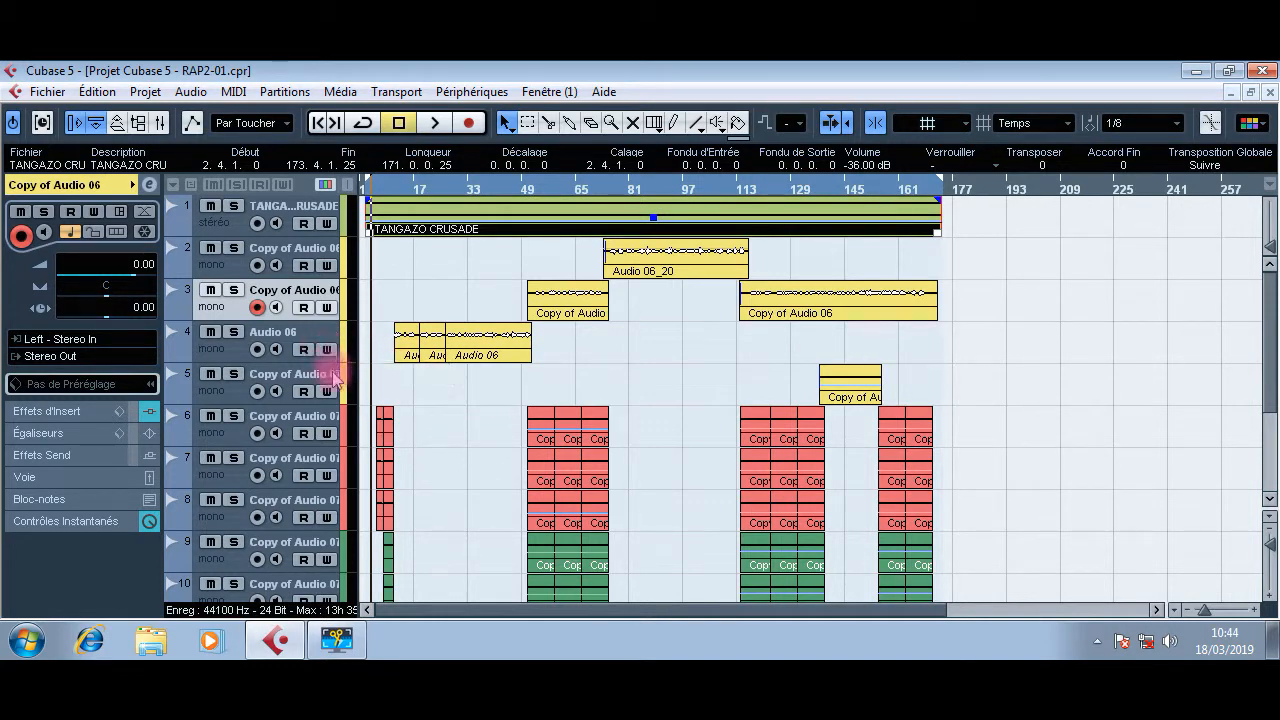
pyautogui.click(287, 259)
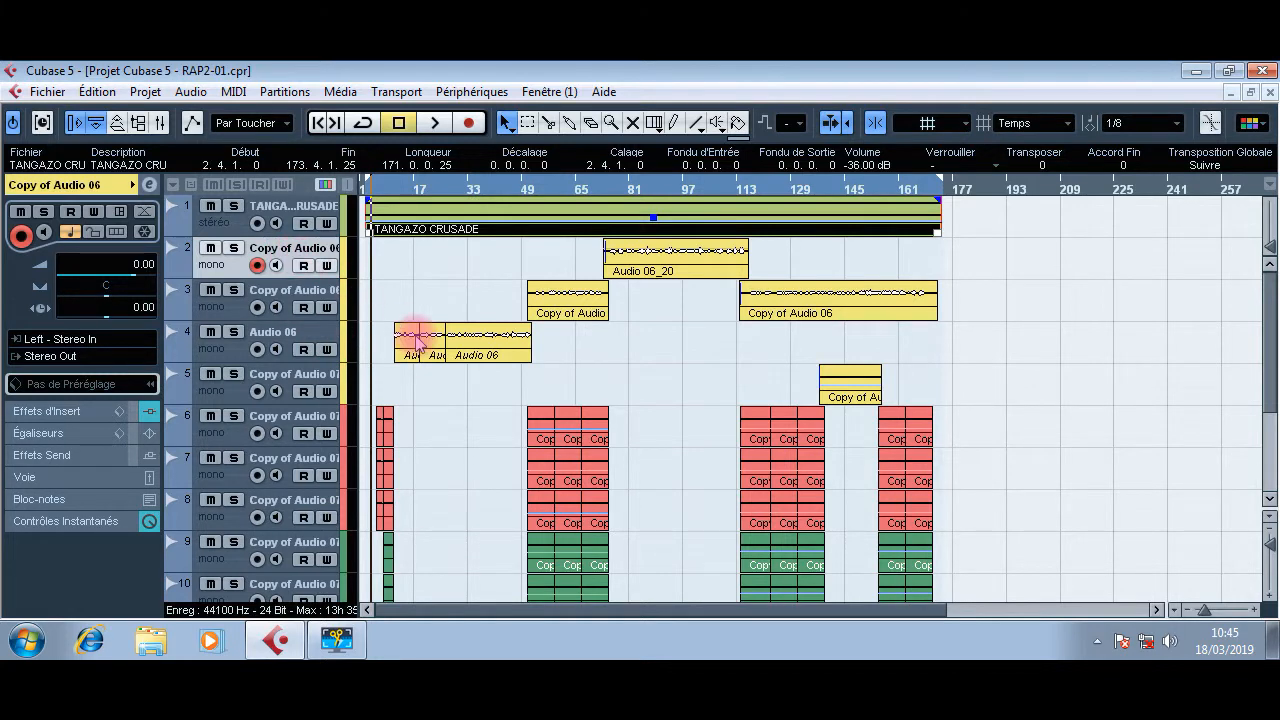
pyautogui.scroll(-5, 414, 337)
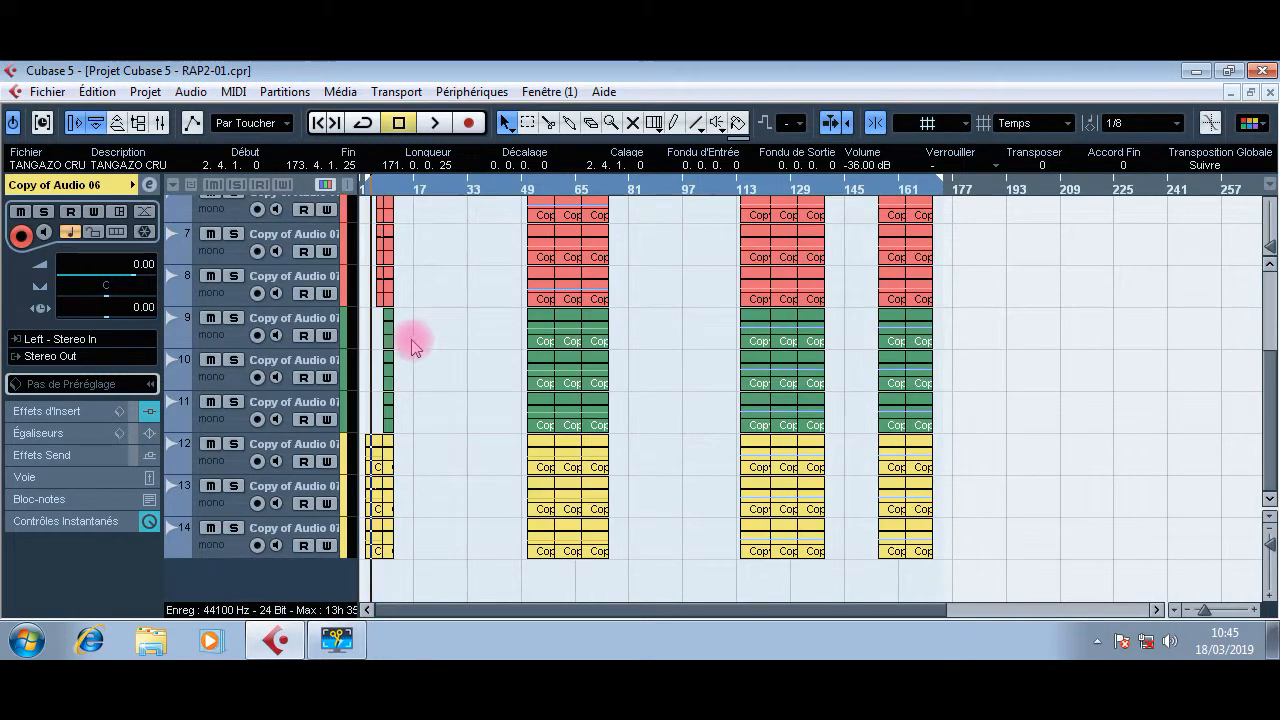
pyautogui.click(310, 537)
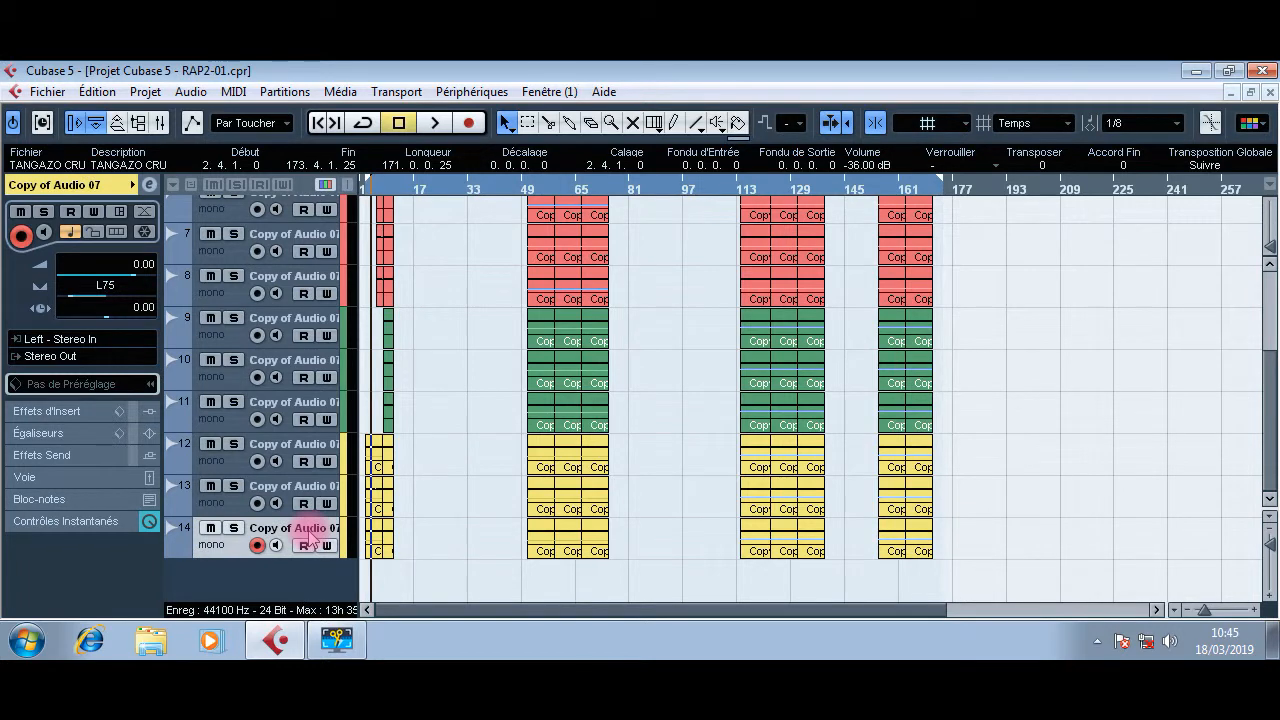
pyautogui.rightClick(310, 537)
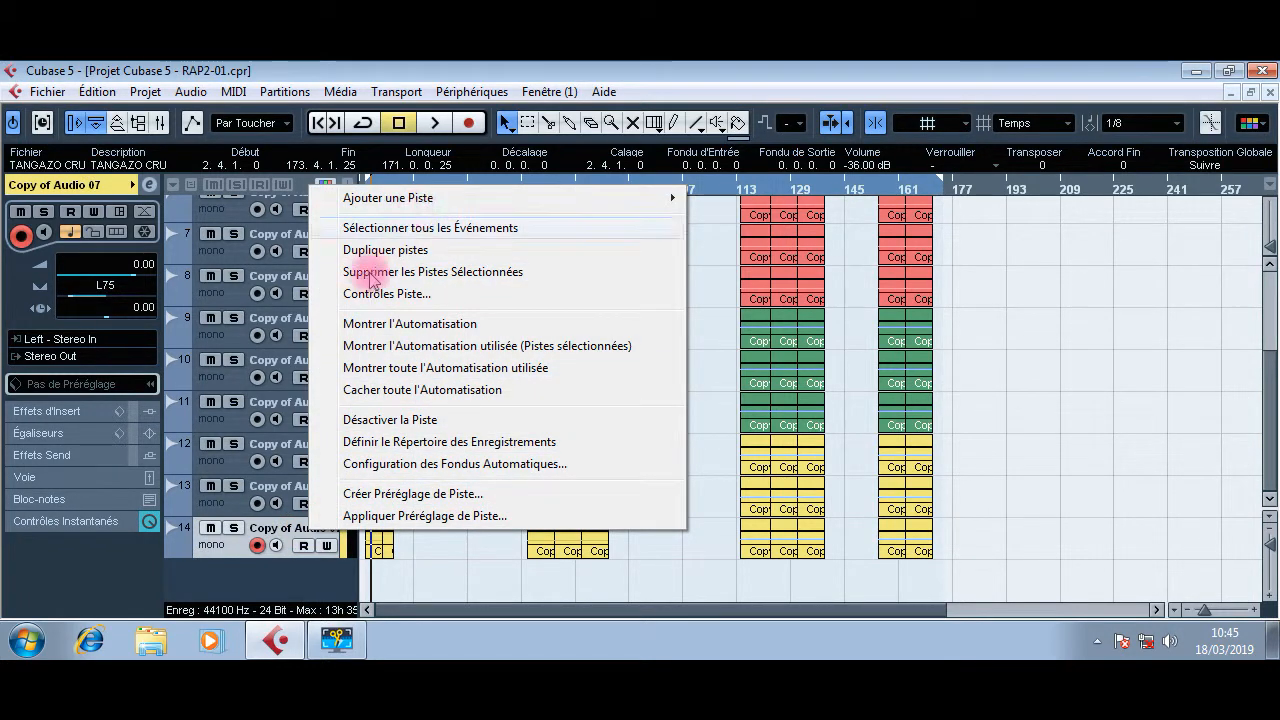
pyautogui.rightClick(262, 570)
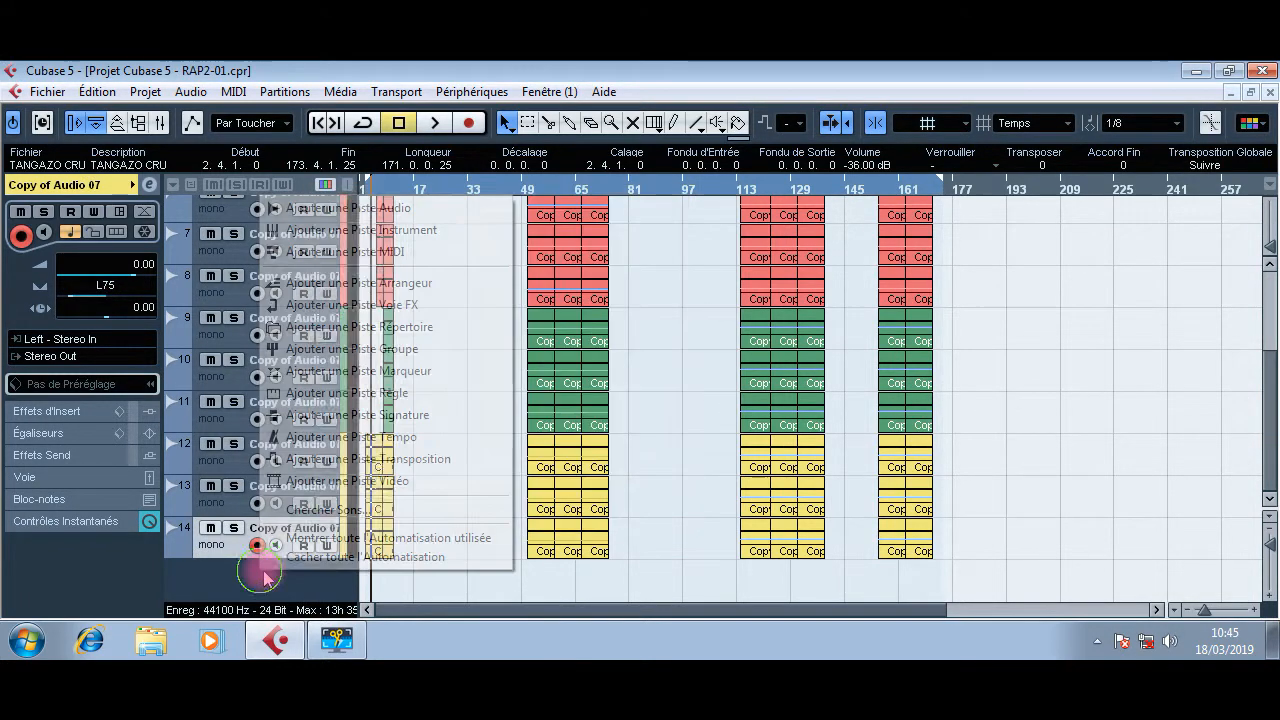
pyautogui.click(229, 508)
pyautogui.click(235, 465)
pyautogui.scroll(5, 362, 404)
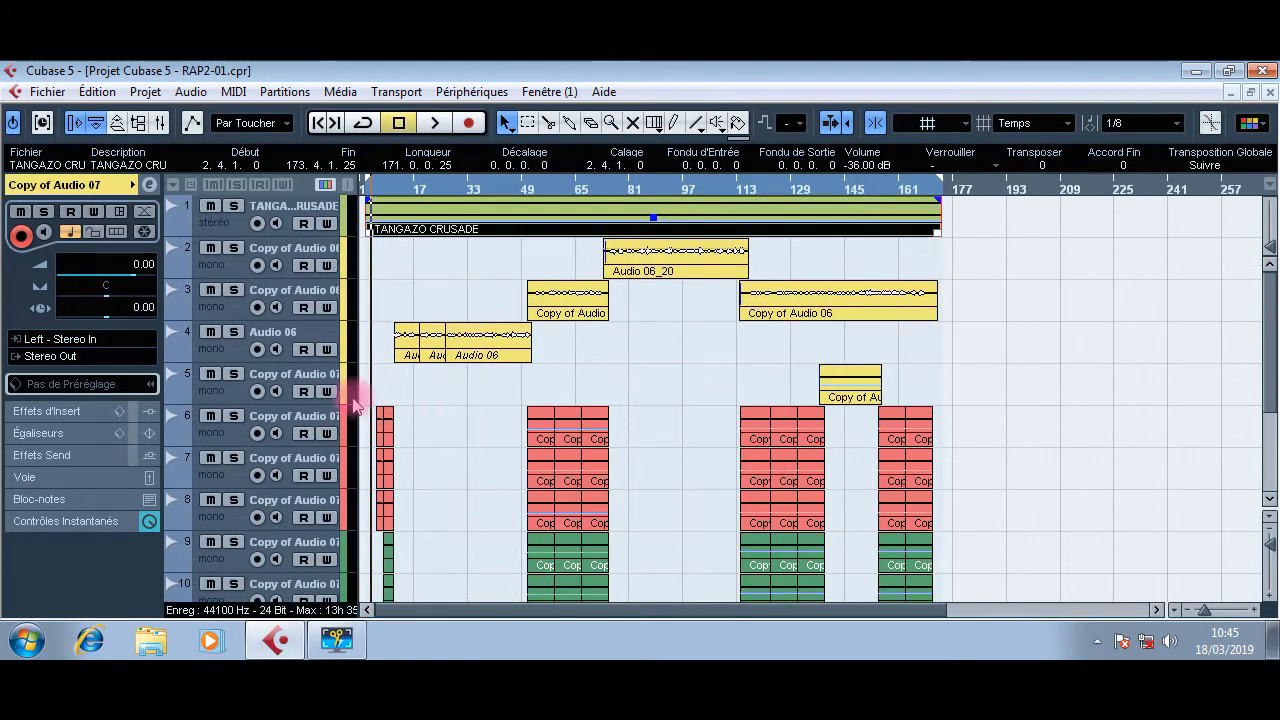
# Step: Add two group tracks with a Stéréo configuration, starting from track 5
pyautogui.click(270, 377)
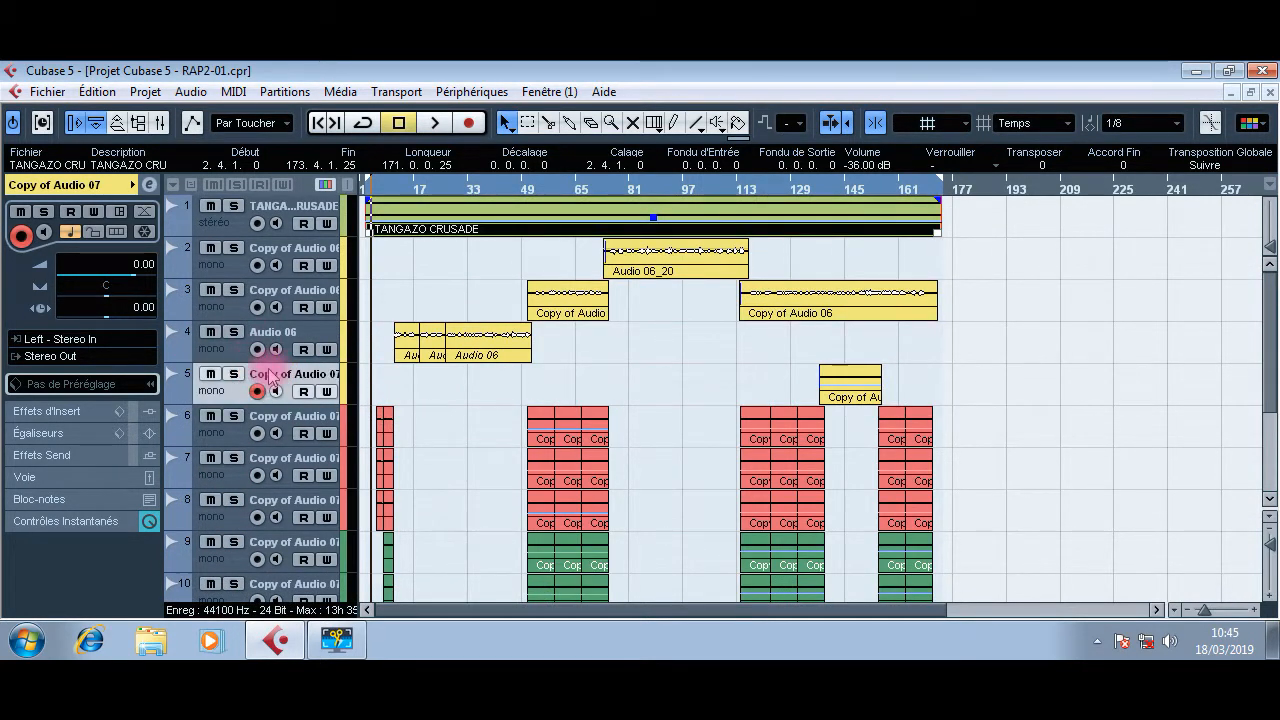
pyautogui.rightClick(270, 377)
pyautogui.moveTo(362, 289)
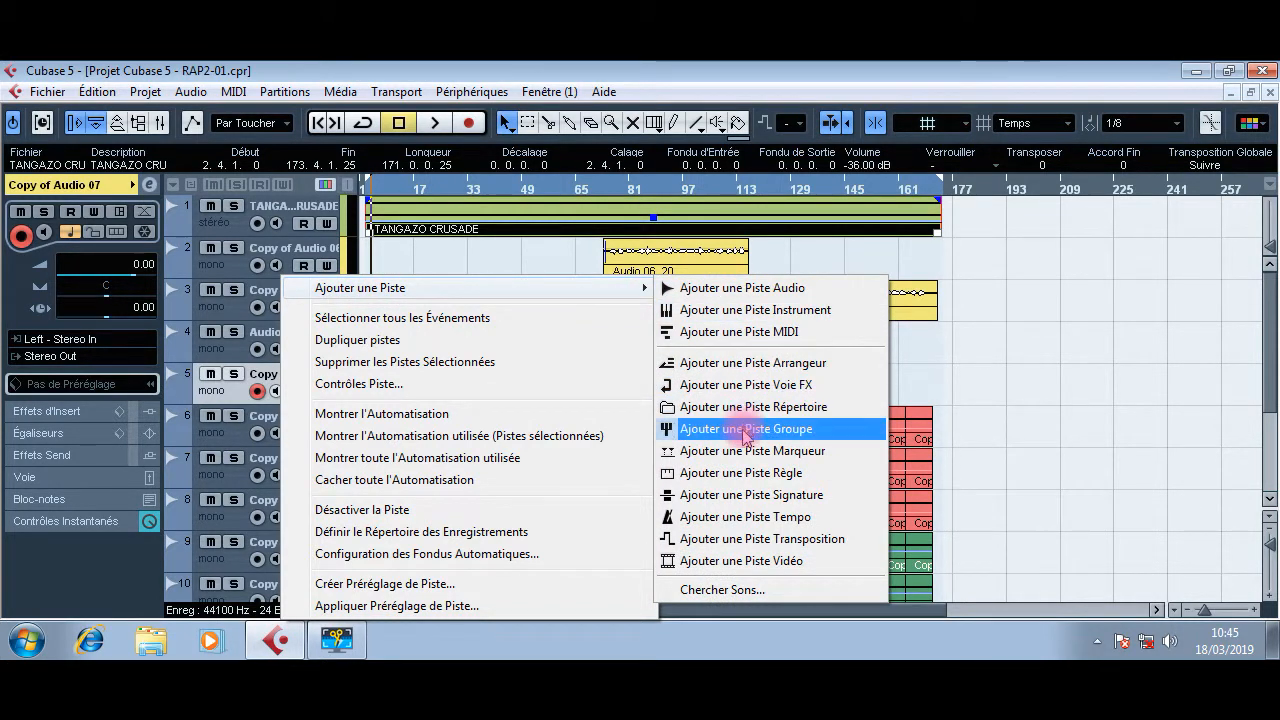
pyautogui.click(745, 430)
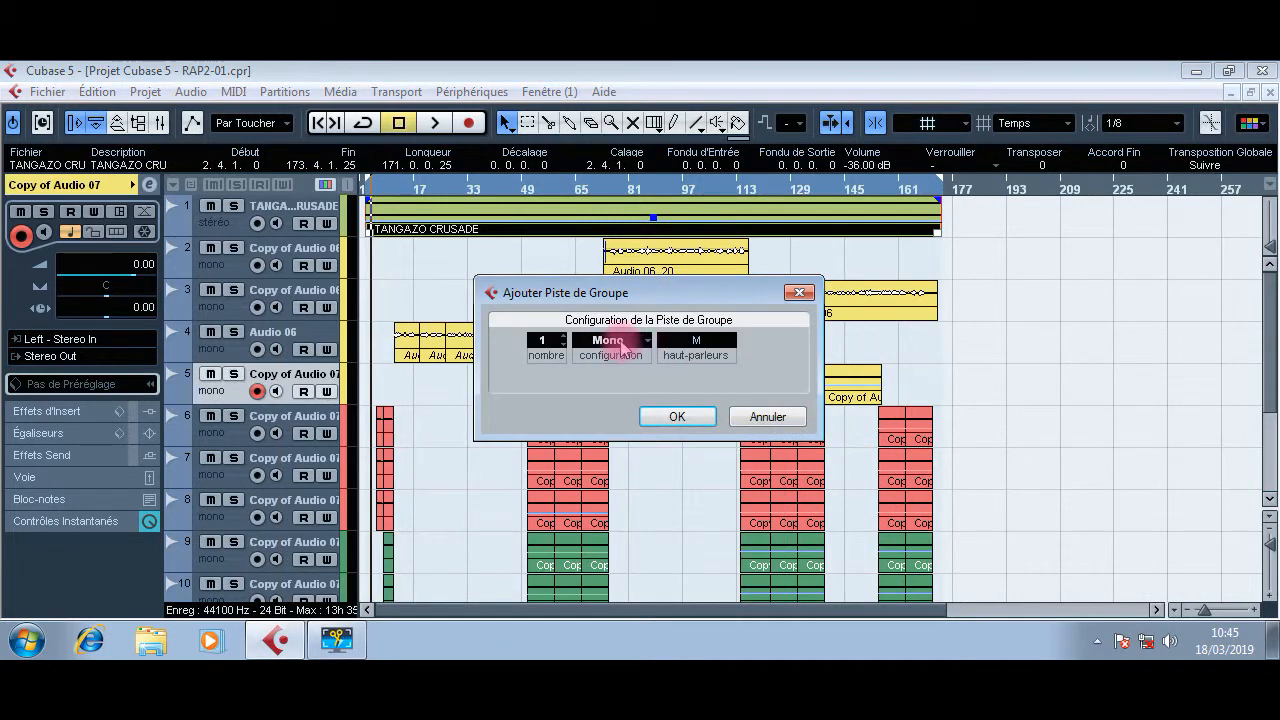
pyautogui.click(618, 342)
pyautogui.click(618, 342)
pyautogui.click(618, 342)
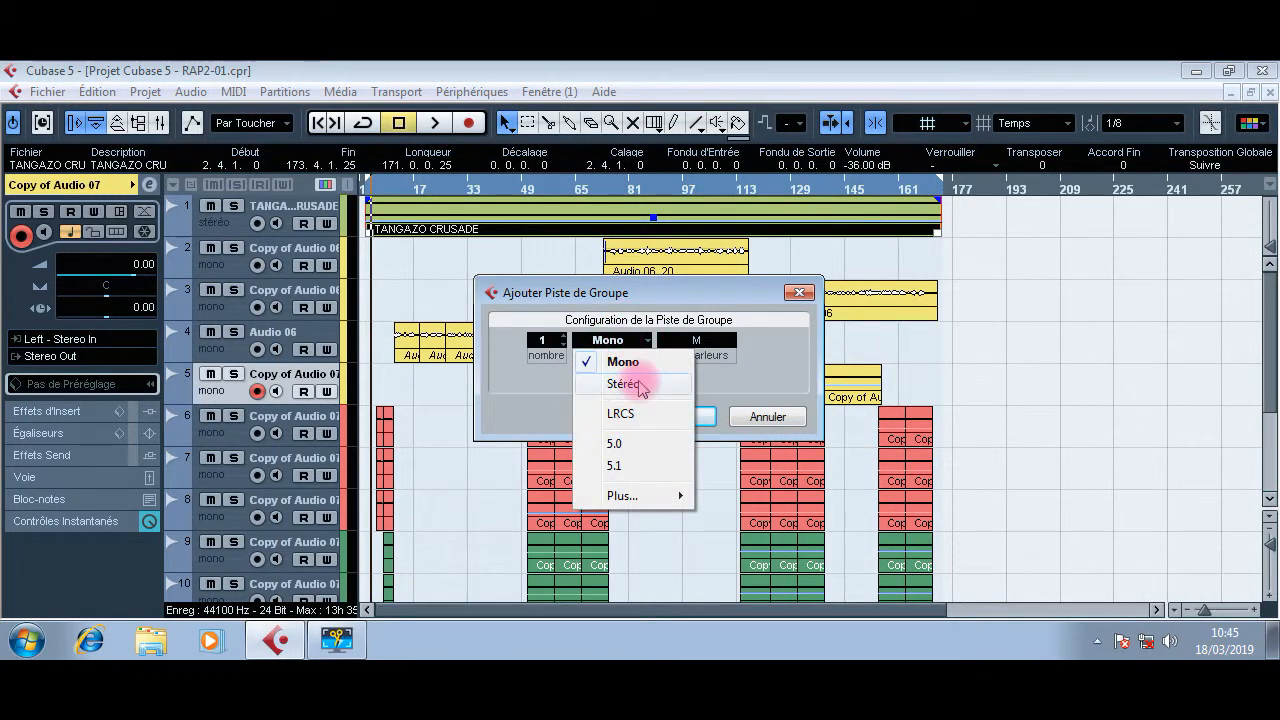
pyautogui.click(638, 385)
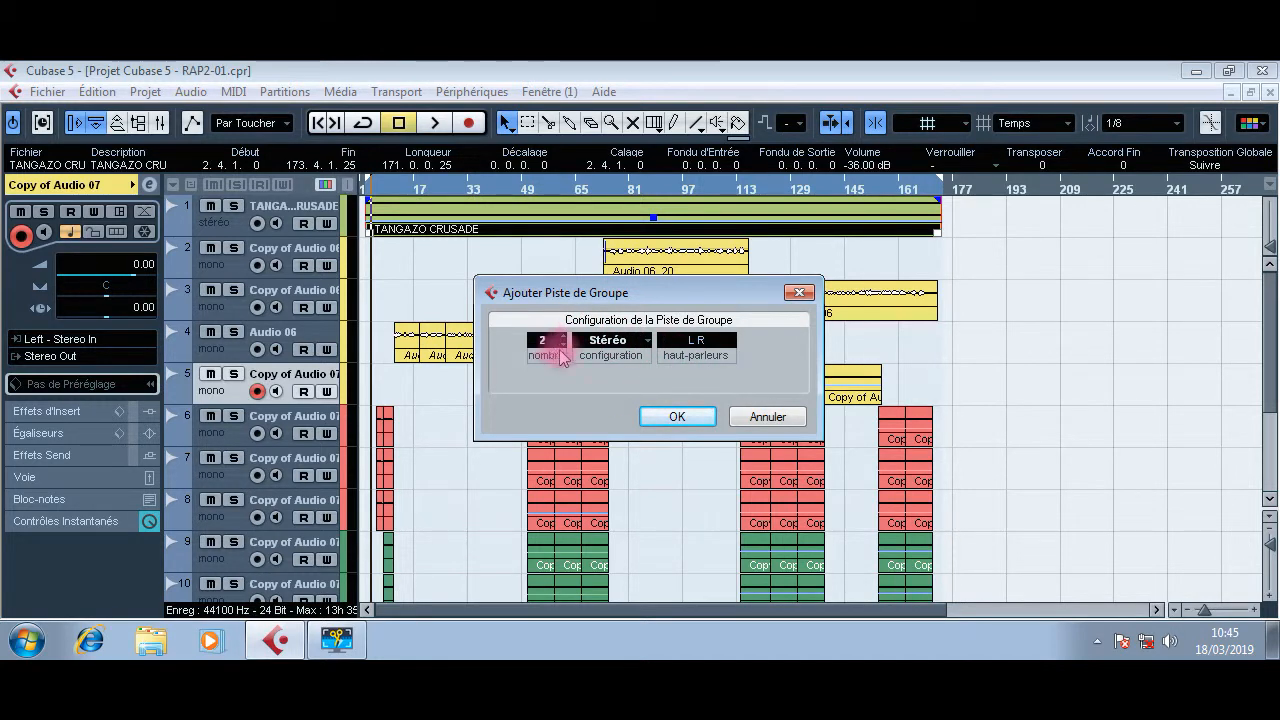
pyautogui.click(677, 416)
# Step: Move the Pistes Groupe folder with both group tracks directly below the TANGAZO CRUSADE track
pyautogui.scroll(-4, 467, 388)
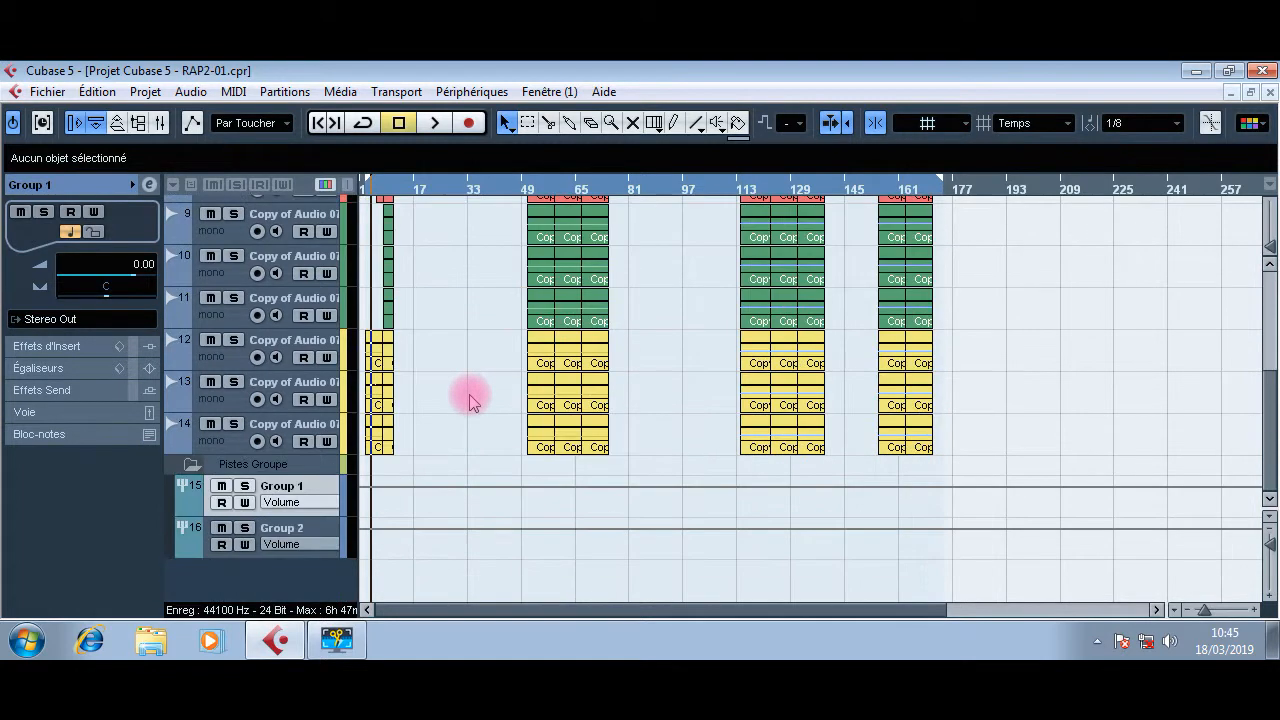
pyautogui.click(300, 465)
pyautogui.click(301, 489)
pyautogui.click(300, 462)
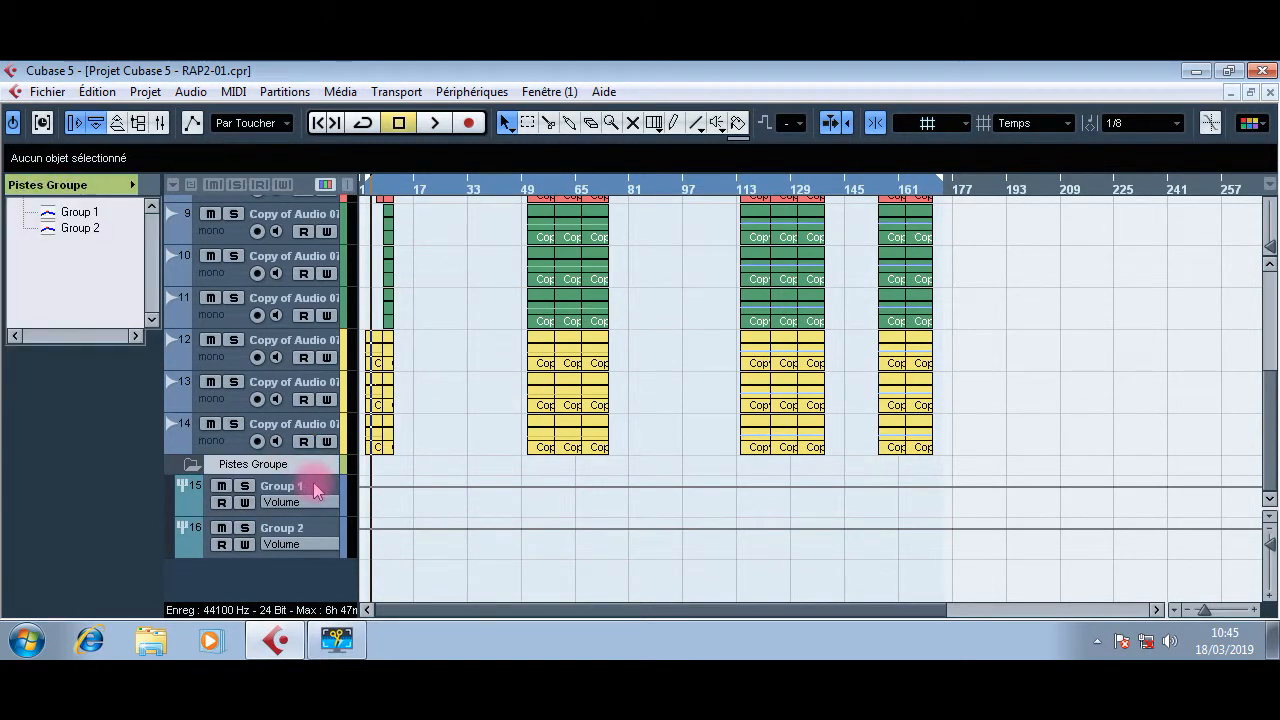
pyautogui.keyDown('ctrl'); pyautogui.click(313, 492); pyautogui.keyUp('ctrl')
pyautogui.keyDown('ctrl'); pyautogui.click(301, 529); pyautogui.keyUp('ctrl')
pyautogui.moveTo(305, 492); pyautogui.dragTo(296, 263)
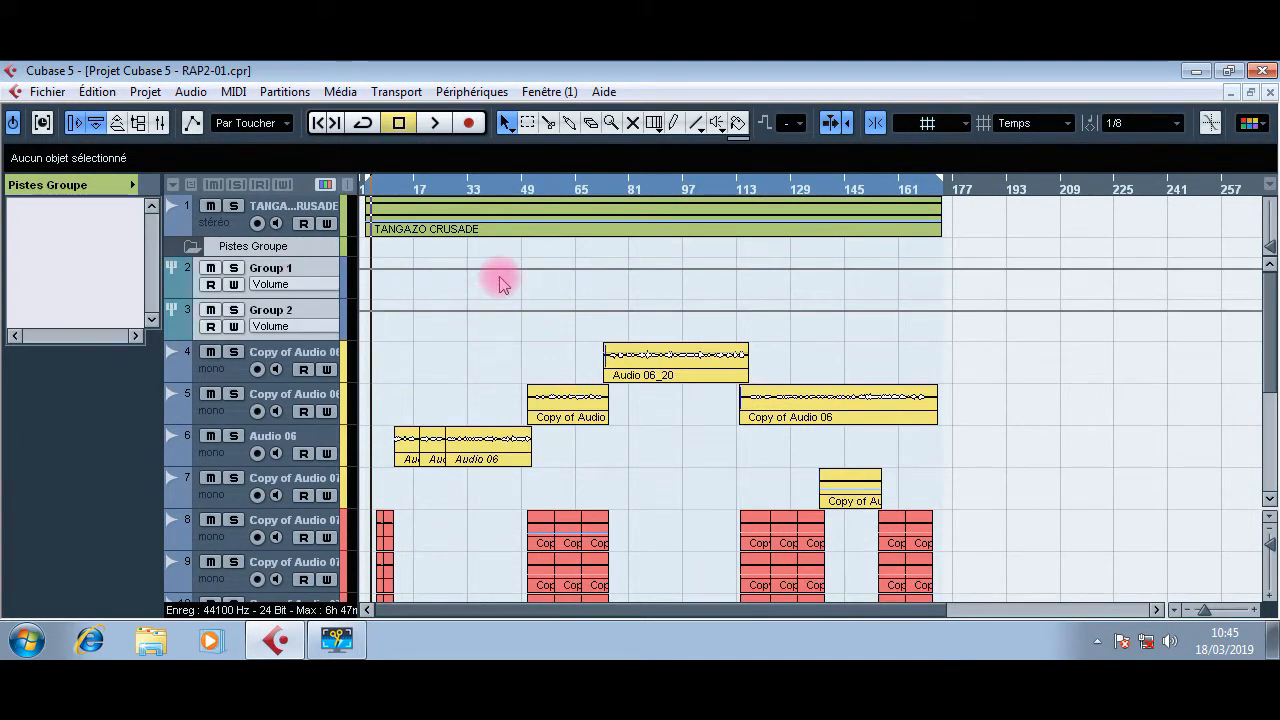
# Step: Rename the Group 1 track as lead
pyautogui.click(305, 268)
pyautogui.click(316, 307)
pyautogui.click(283, 266)
pyautogui.doubleClick(280, 267)
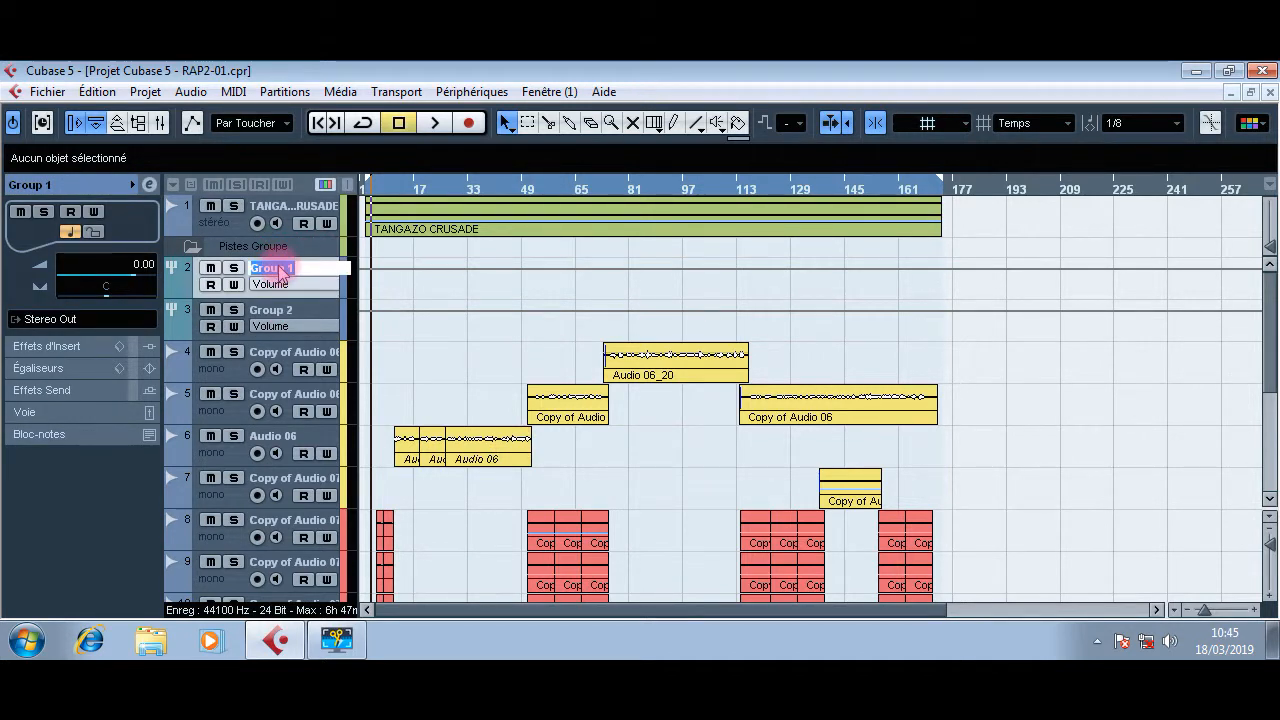
pyautogui.write('lead')
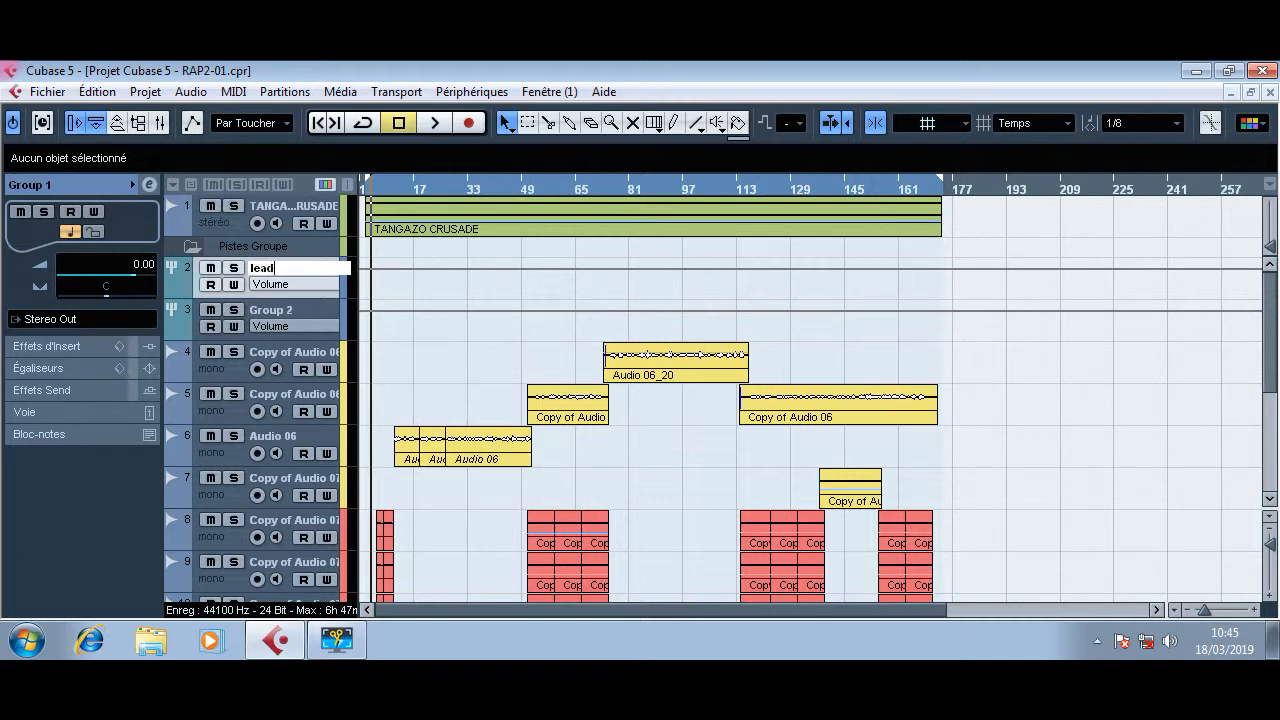
# Step: Rename the Group 2 track as refre
pyautogui.click(278, 310)
pyautogui.doubleClick(278, 310)
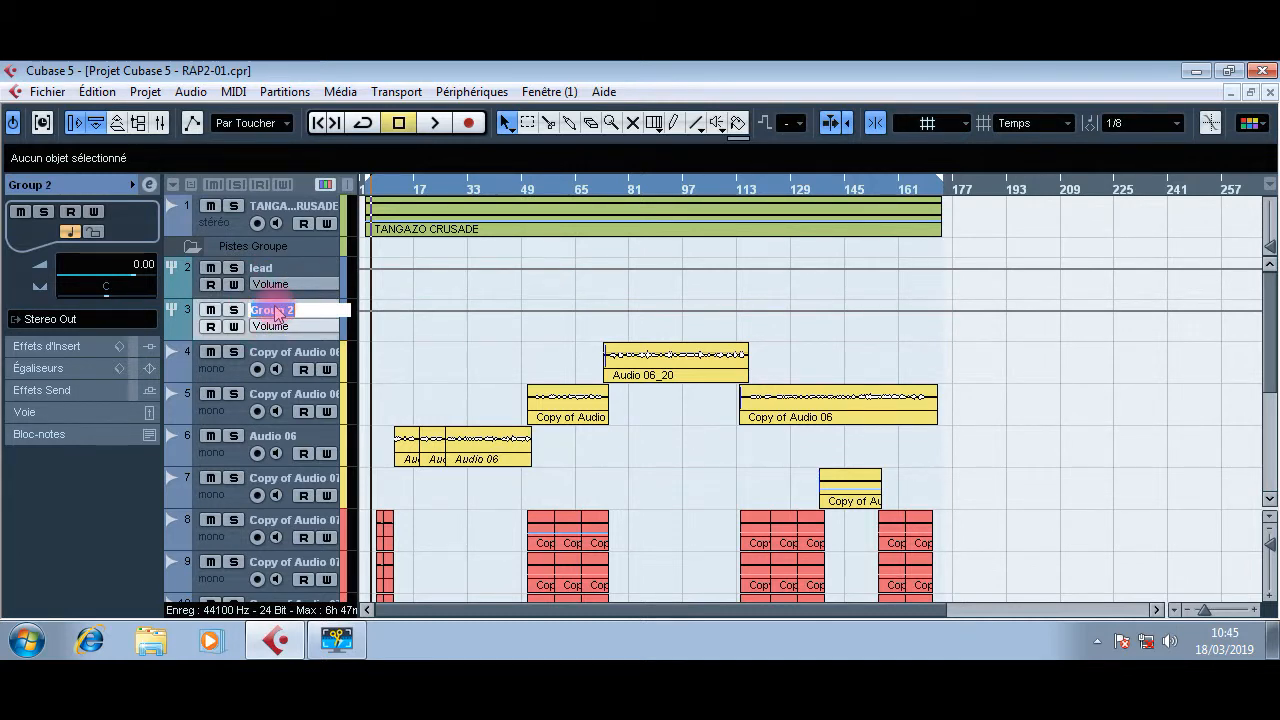
pyautogui.write('ref')
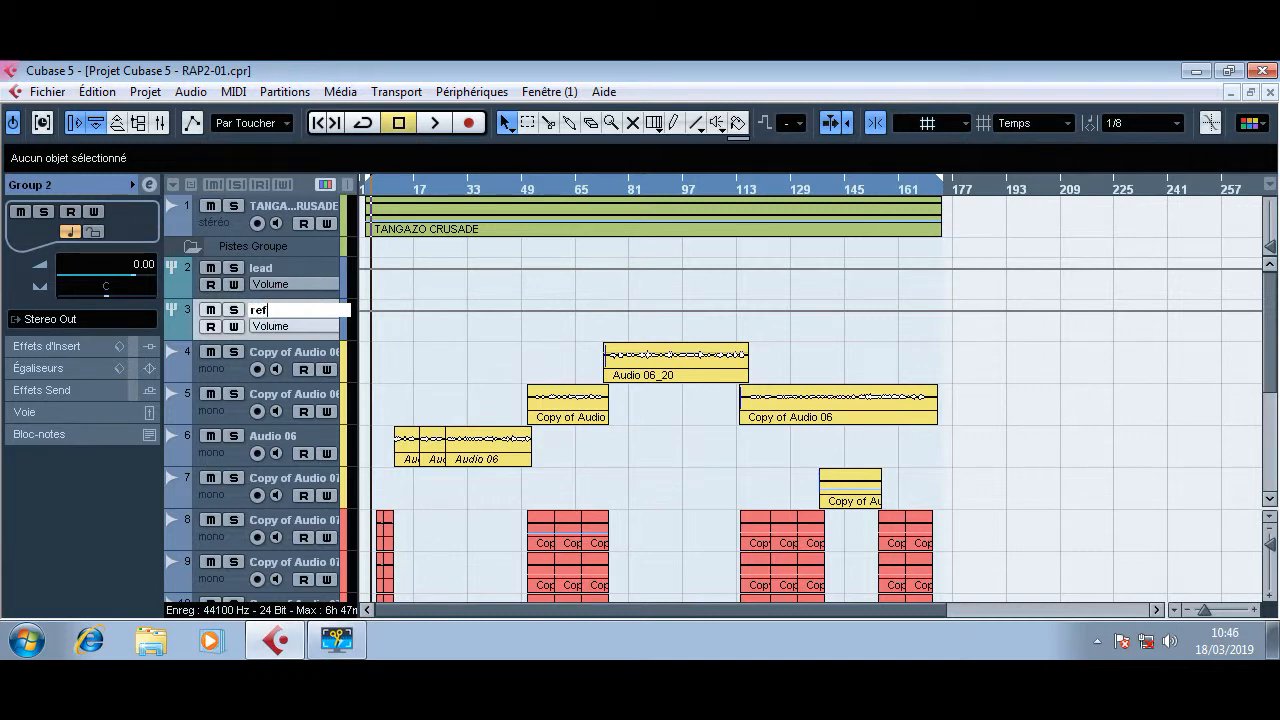
pyautogui.click(423, 343)
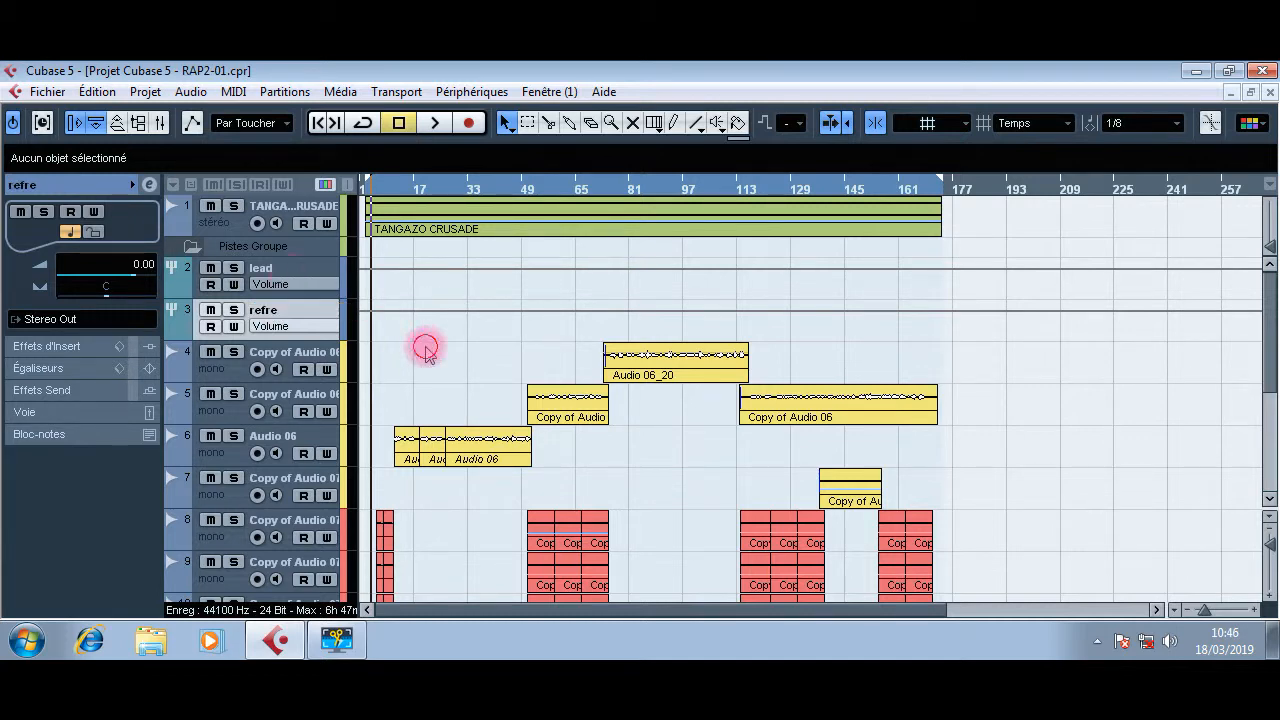
# Step: Route the outputs of the two Copy of Audio 06 tracks, 4 and 5, to the lead group
pyautogui.click(258, 367)
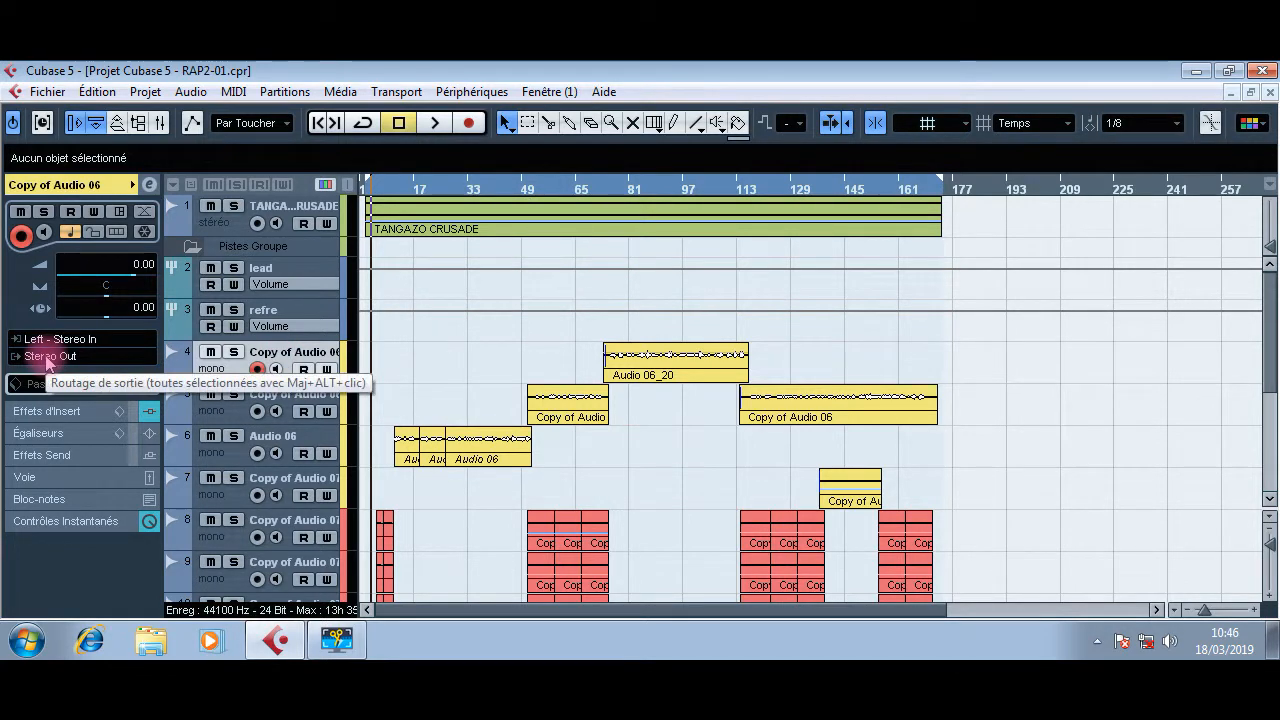
pyautogui.click(46, 360)
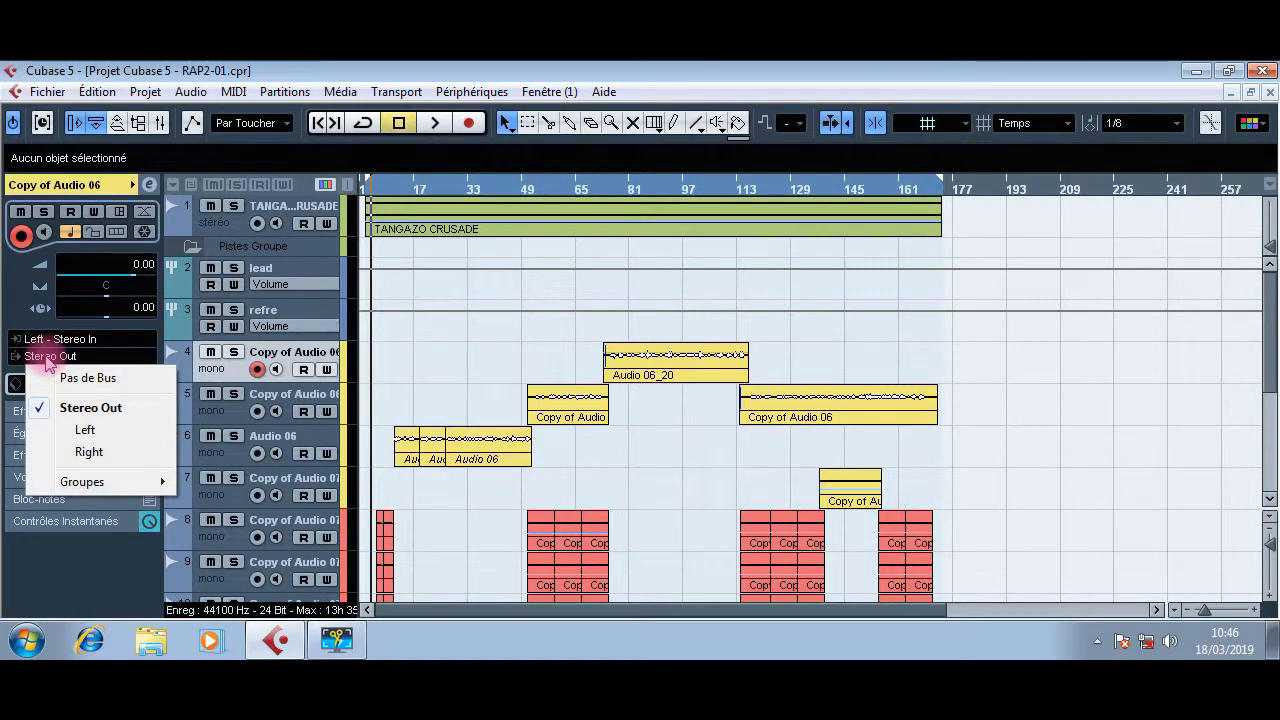
pyautogui.moveTo(100, 483)
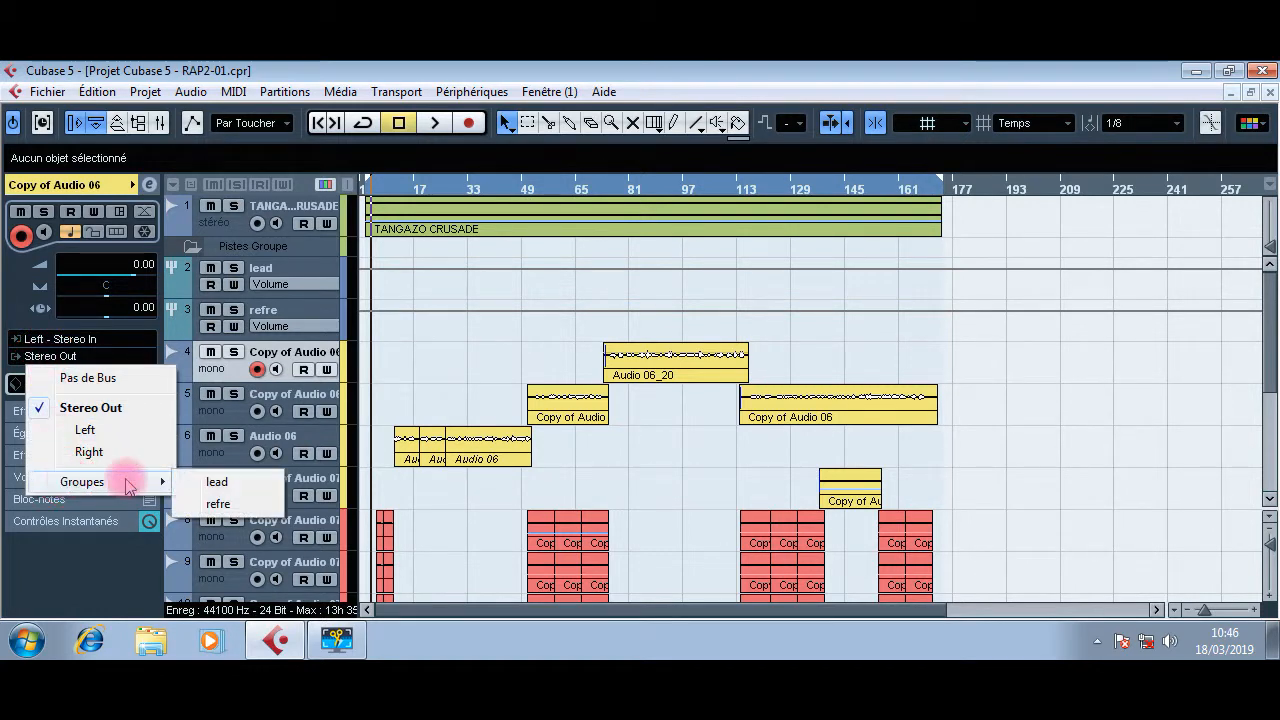
pyautogui.click(230, 483)
pyautogui.click(312, 398)
pyautogui.click(66, 359)
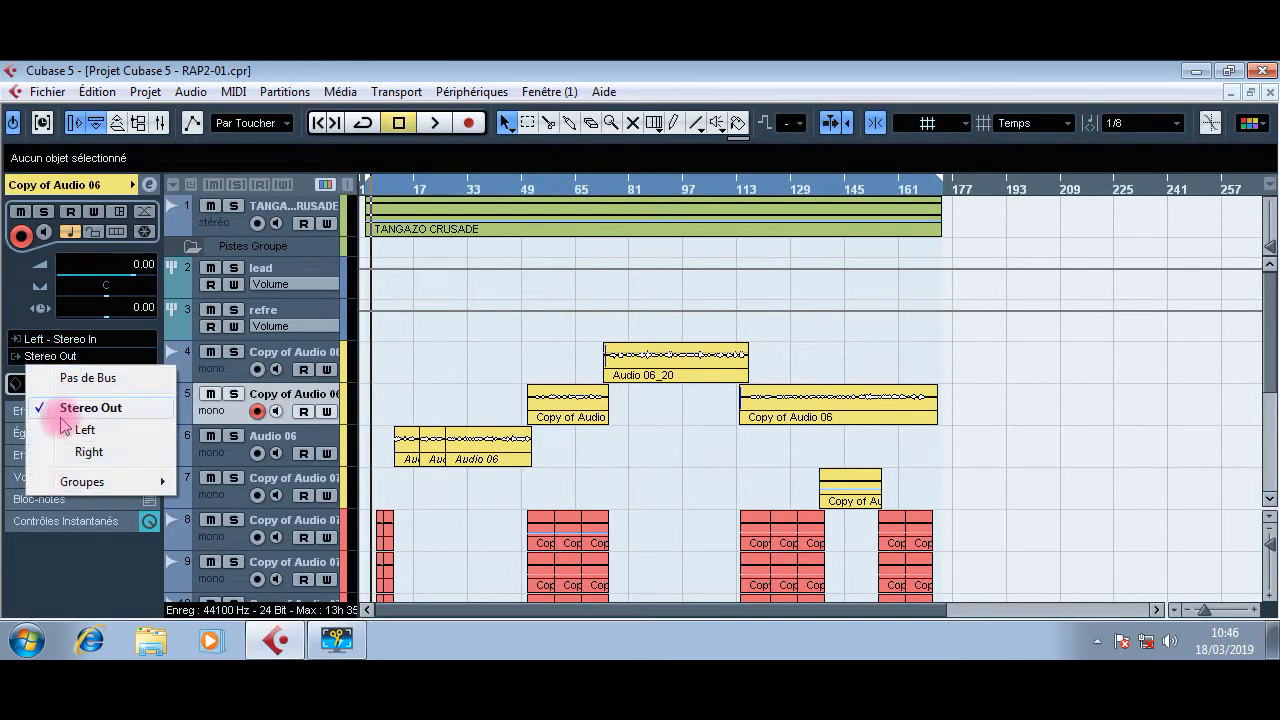
pyautogui.moveTo(75, 483)
pyautogui.click(220, 482)
# Step: Route the output of the Audio 06 track to the lead group
pyautogui.click(266, 449)
pyautogui.click(66, 357)
pyautogui.moveTo(150, 481)
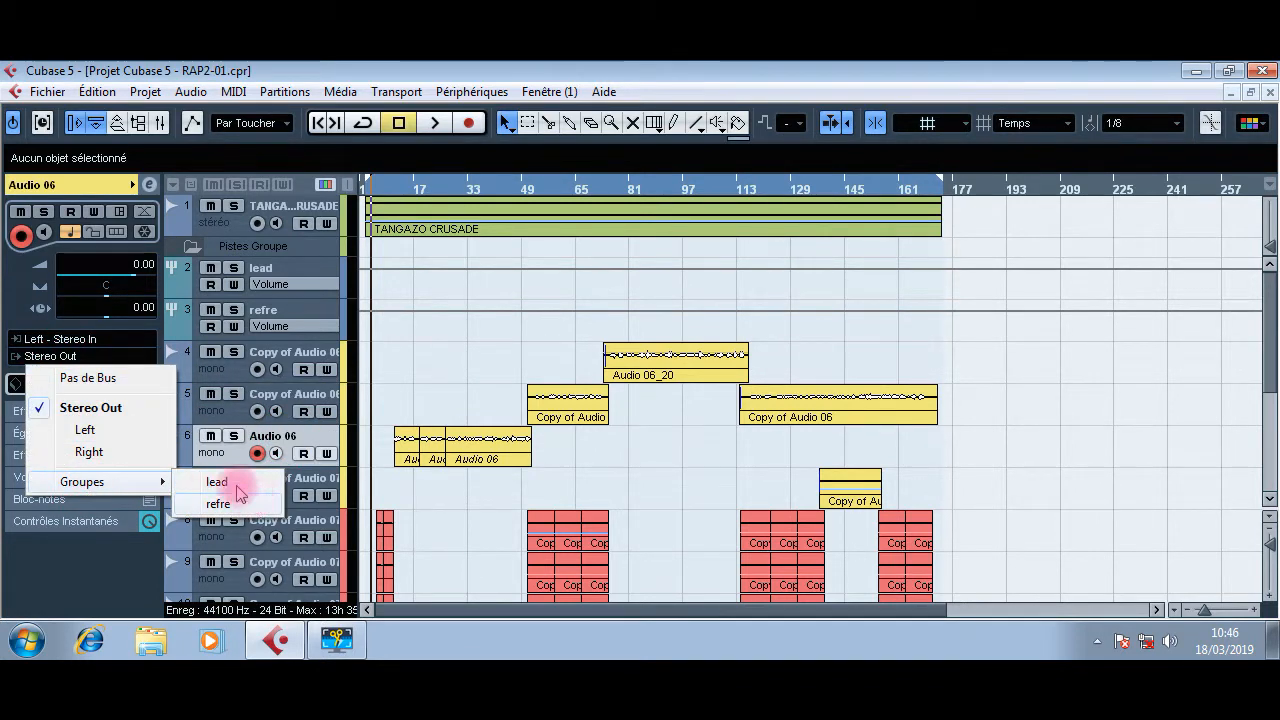
pyautogui.click(275, 484)
# Step: Route the output of the yellow Copy of Audio 07 track, number 7, to the lead group
pyautogui.click(290, 483)
pyautogui.click(66, 357)
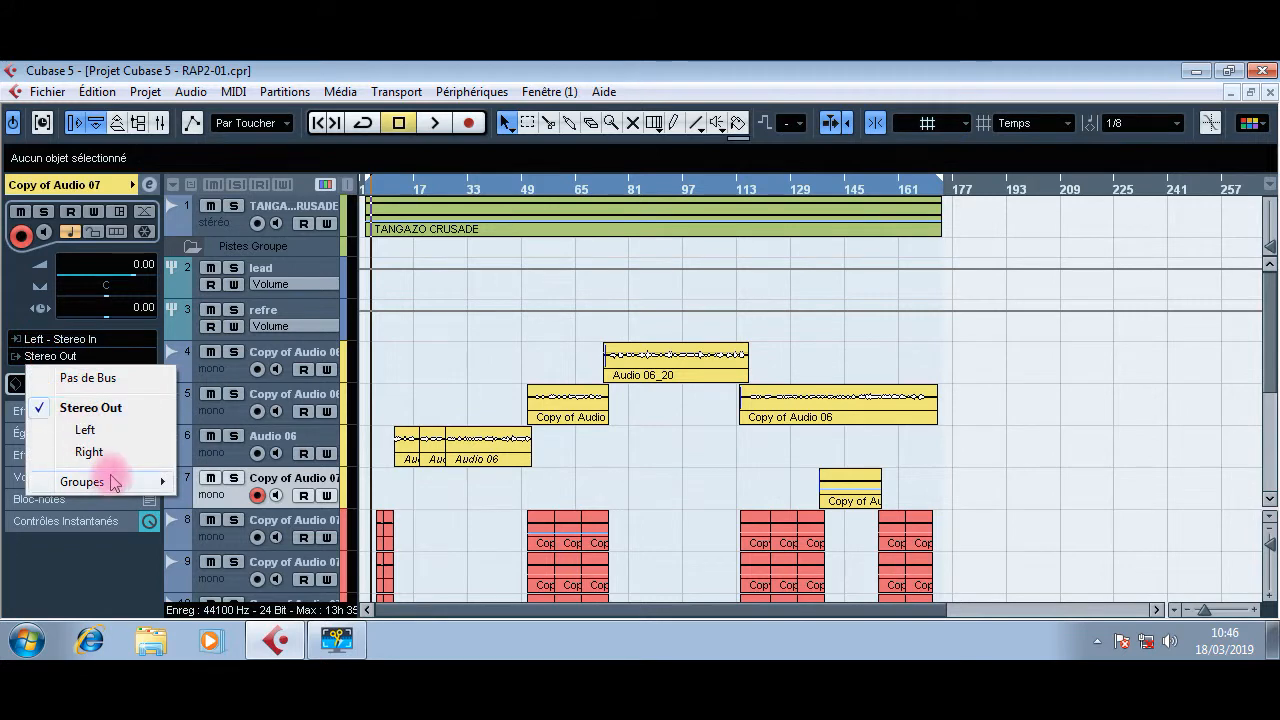
pyautogui.moveTo(150, 481)
pyautogui.click(215, 482)
# Step: Route the outputs of the three red Copy of Audio 07 tracks, 8 to 10, to the refre group
pyautogui.scroll(-3, 429, 514)
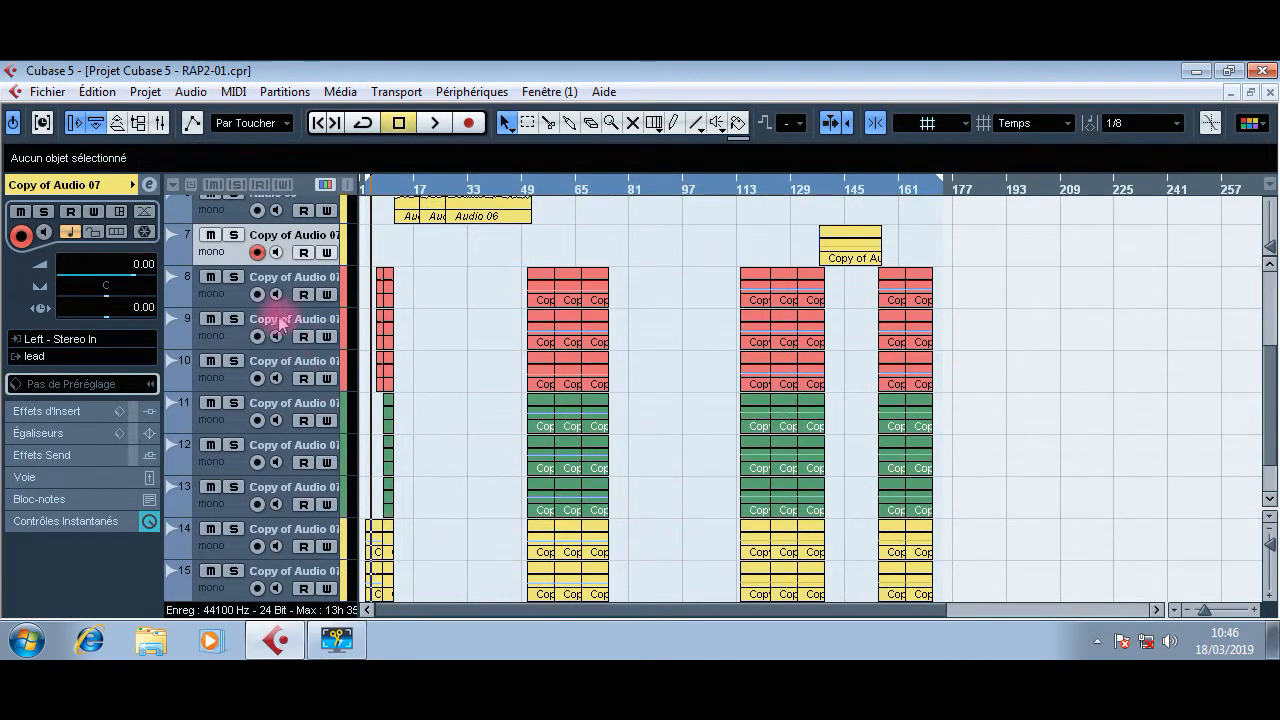
pyautogui.click(285, 278)
pyautogui.click(66, 356)
pyautogui.moveTo(120, 481)
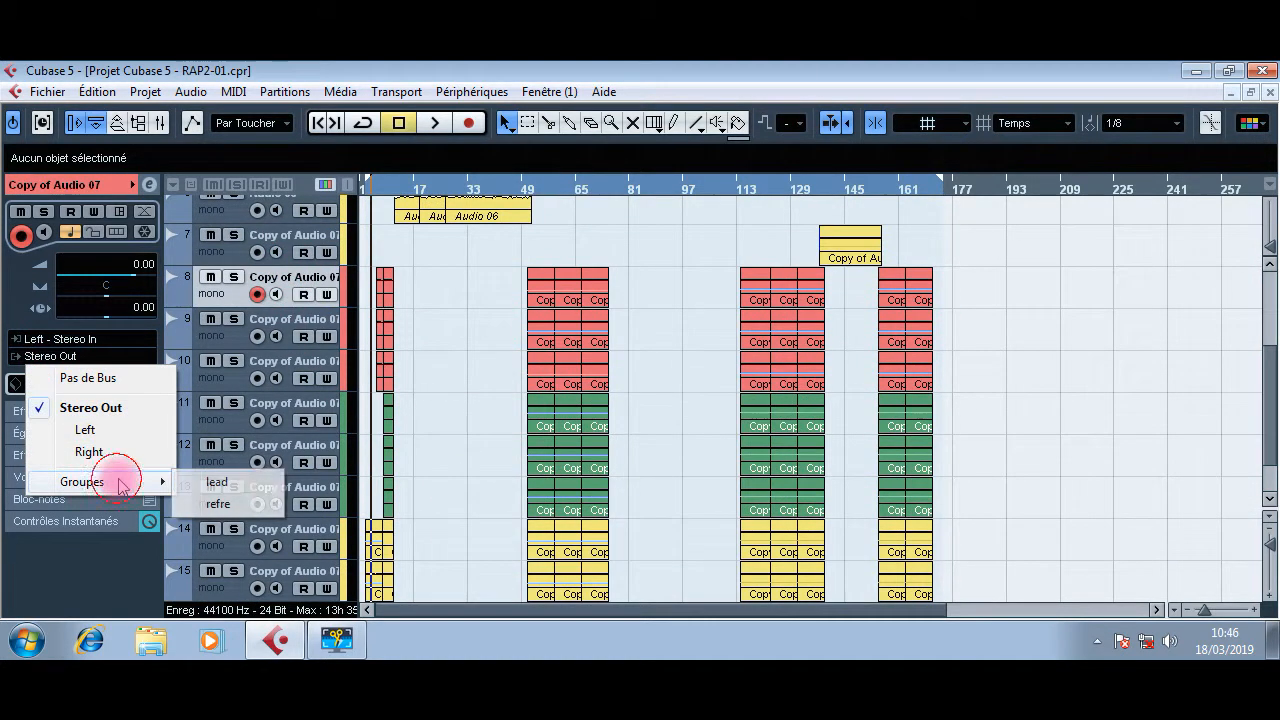
pyautogui.click(225, 503)
pyautogui.click(285, 334)
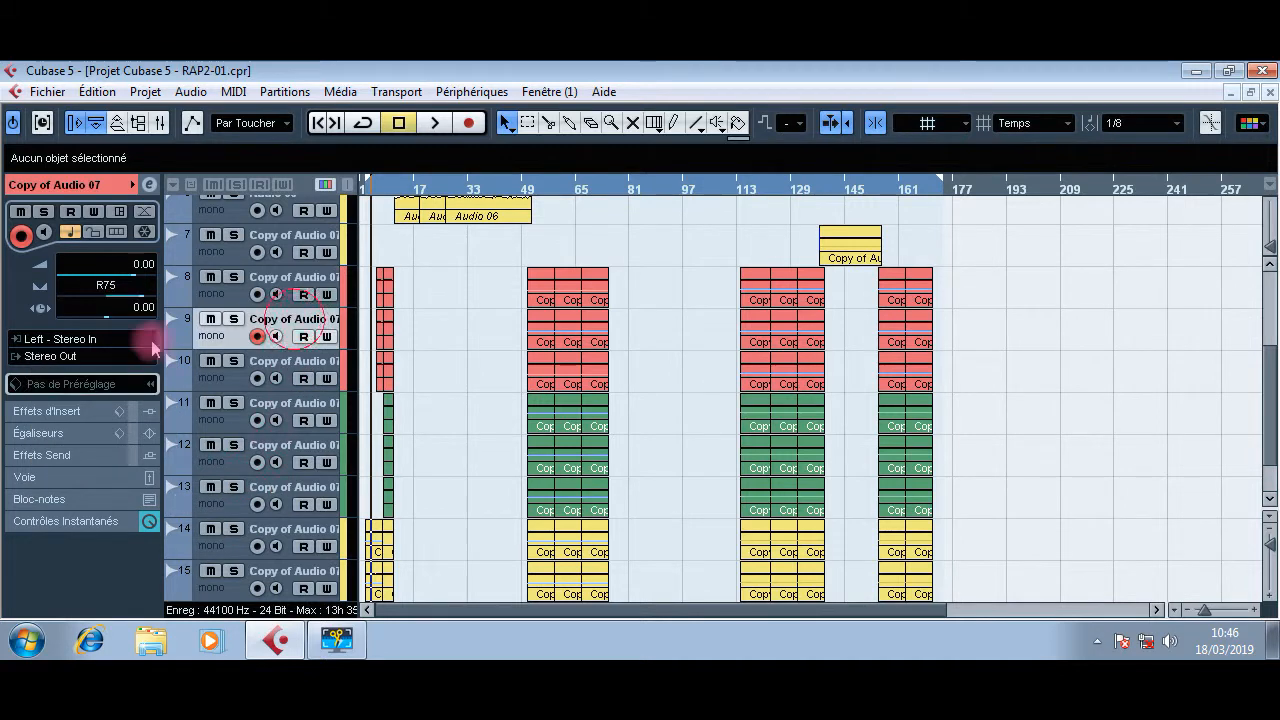
pyautogui.click(66, 356)
pyautogui.moveTo(150, 482)
pyautogui.click(220, 503)
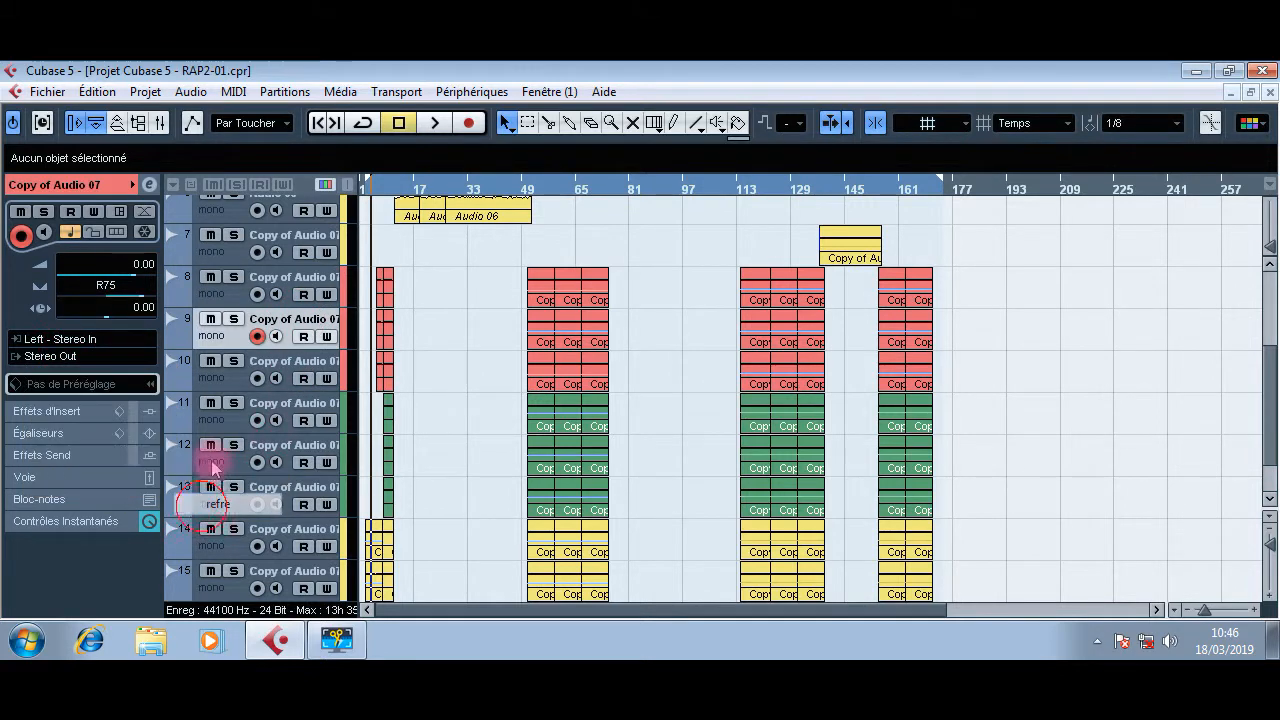
pyautogui.click(278, 374)
pyautogui.click(66, 356)
pyautogui.moveTo(120, 481)
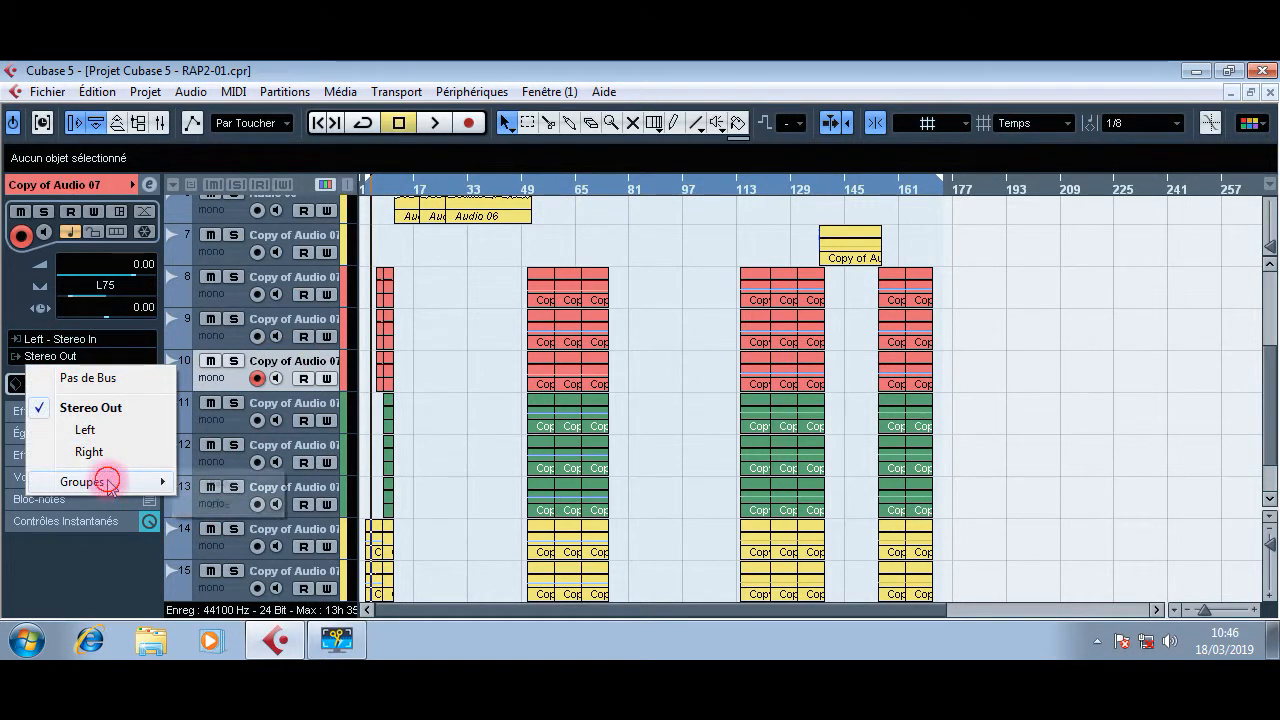
pyautogui.click(238, 512)
# Step: Route the outputs of the three green Copy of Audio 07 tracks, 11 to 13, to the refre group
pyautogui.click(270, 408)
pyautogui.click(90, 357)
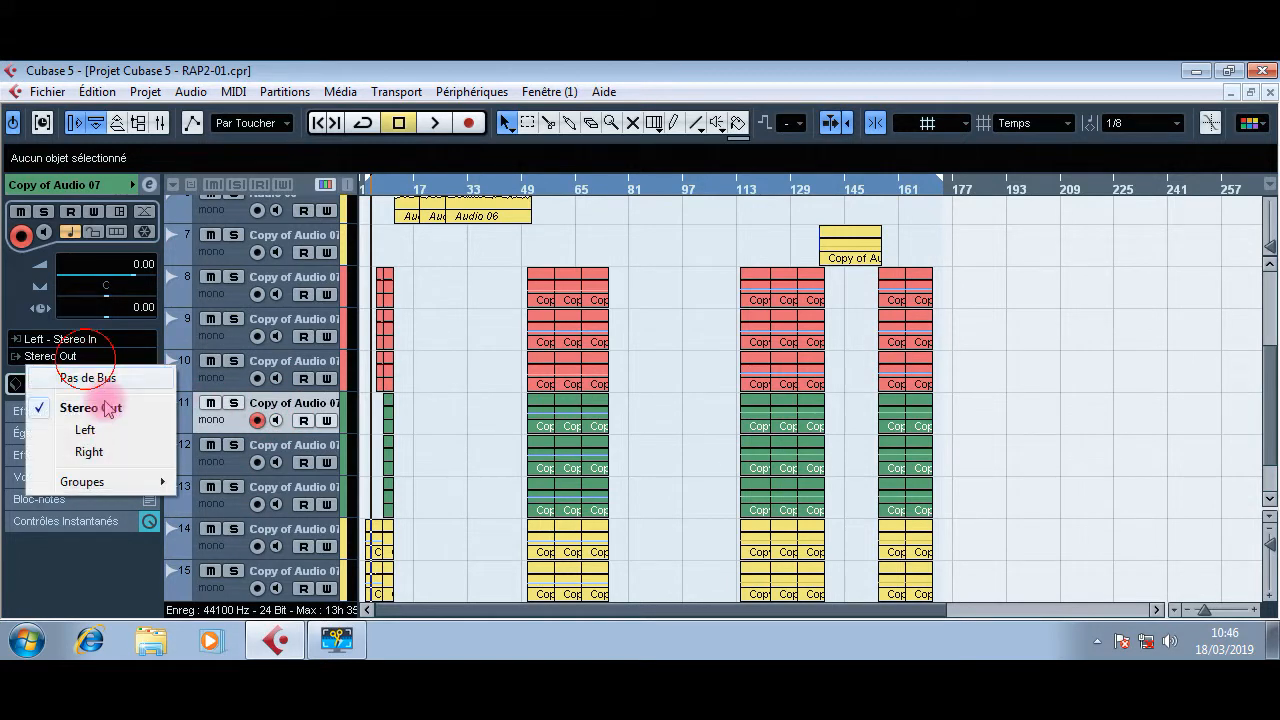
pyautogui.moveTo(100, 482)
pyautogui.click(225, 503)
pyautogui.click(280, 450)
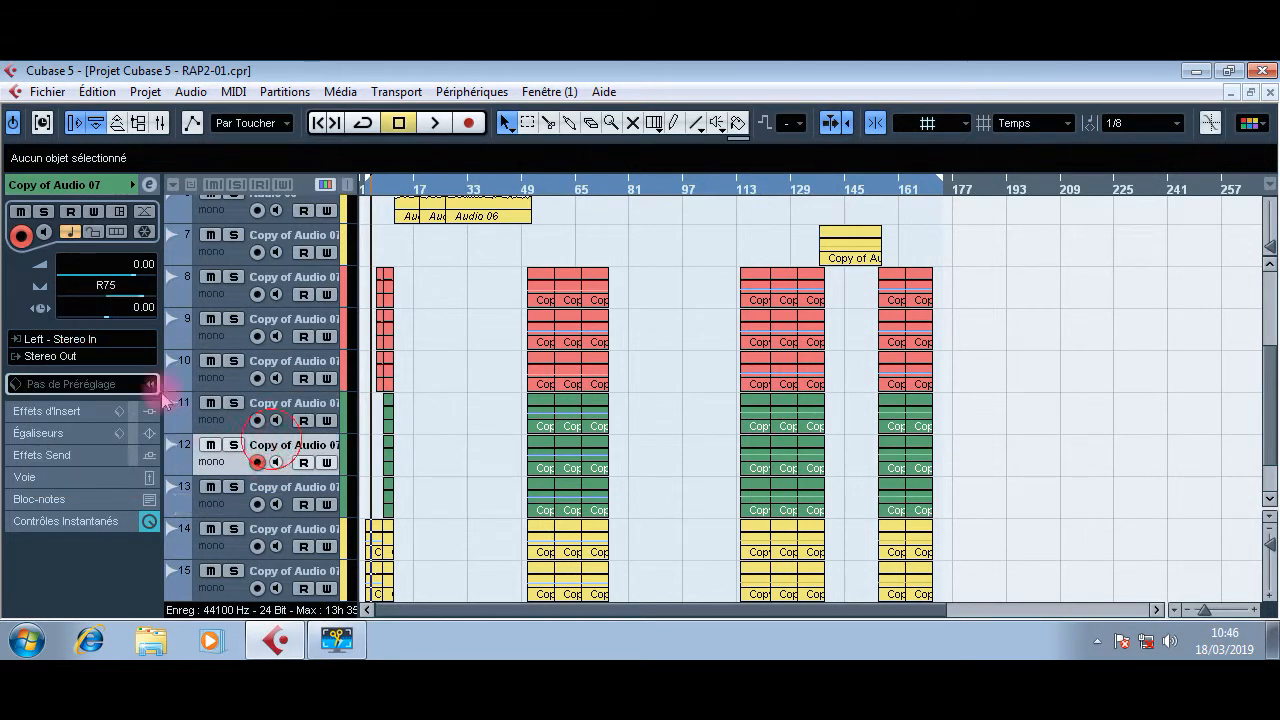
pyautogui.click(75, 357)
pyautogui.moveTo(86, 481)
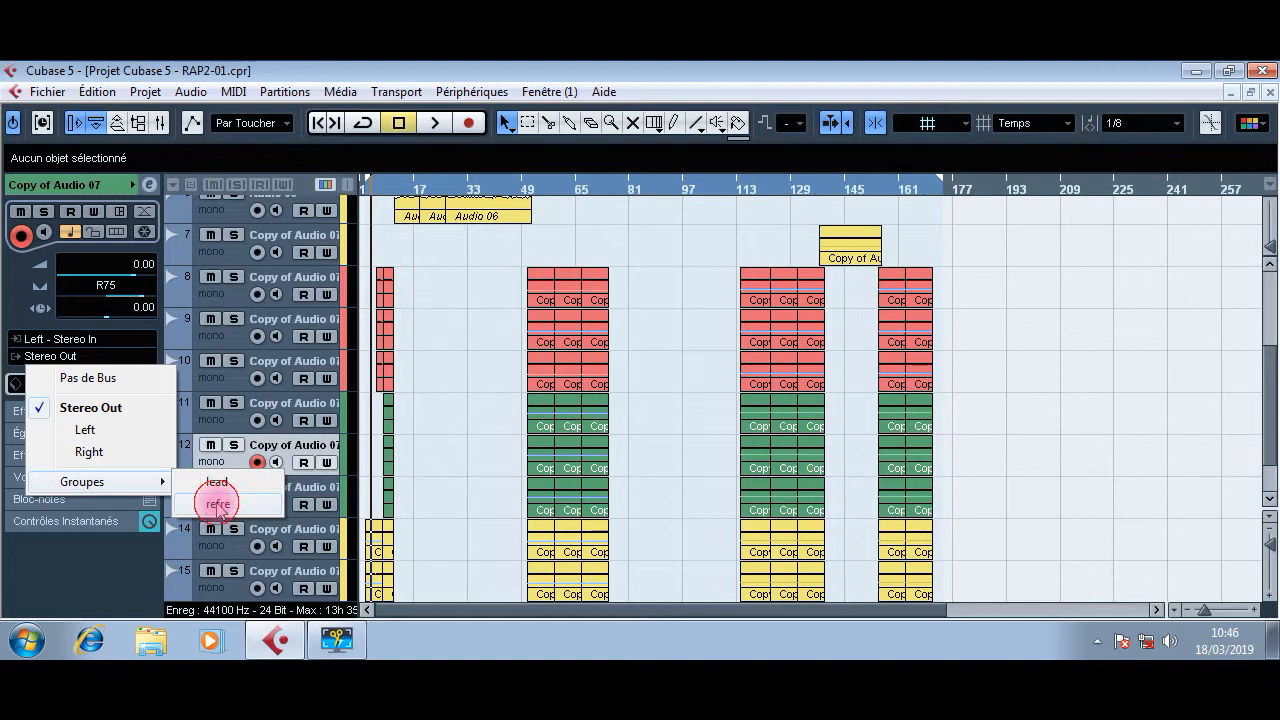
pyautogui.click(222, 504)
pyautogui.scroll(-2, 445, 463)
pyautogui.click(300, 410)
pyautogui.click(85, 357)
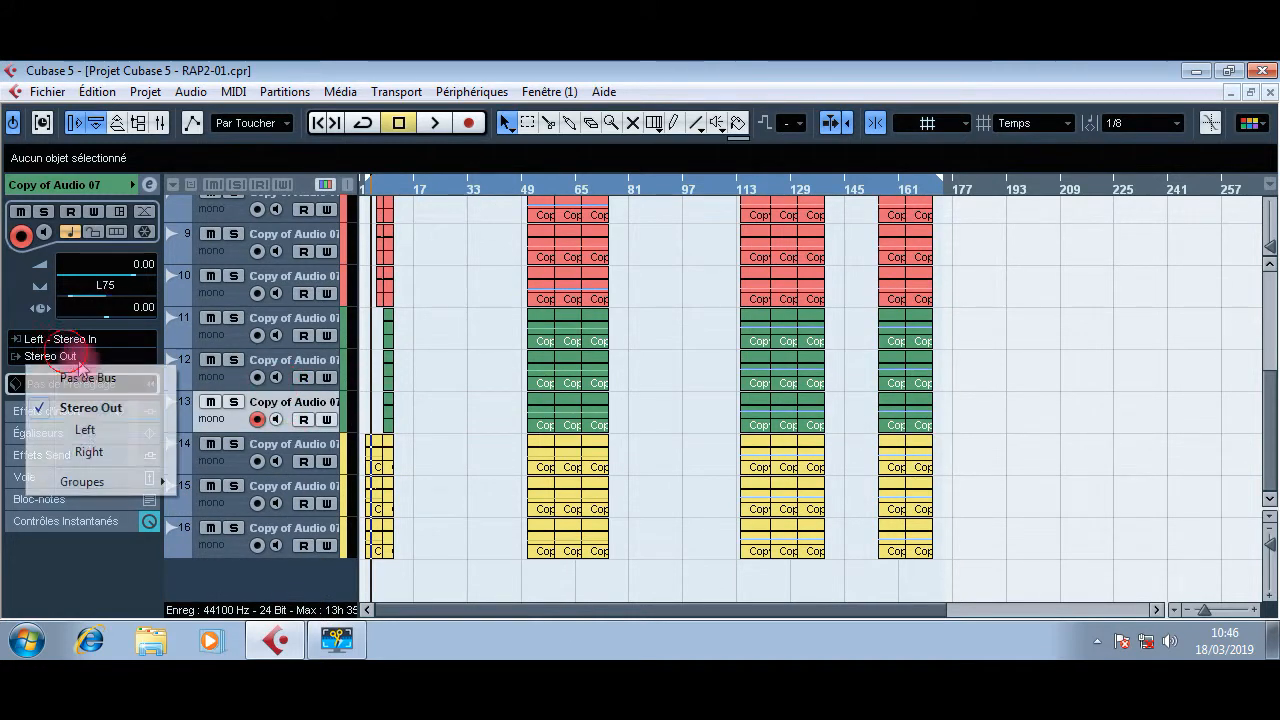
pyautogui.moveTo(104, 482)
pyautogui.click(222, 504)
# Step: Route the outputs of the last three yellow Copy of Audio 07 tracks, 14 to 16, to the refre group
pyautogui.click(282, 450)
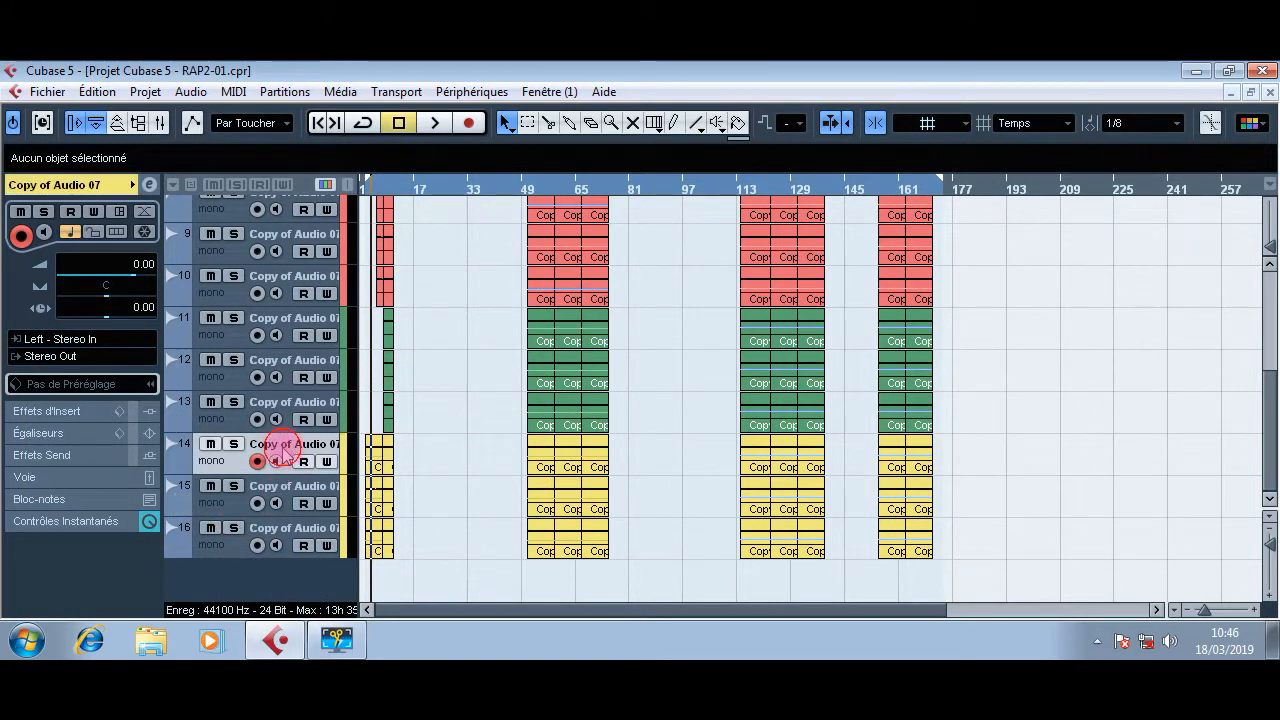
pyautogui.click(70, 366)
pyautogui.moveTo(150, 481)
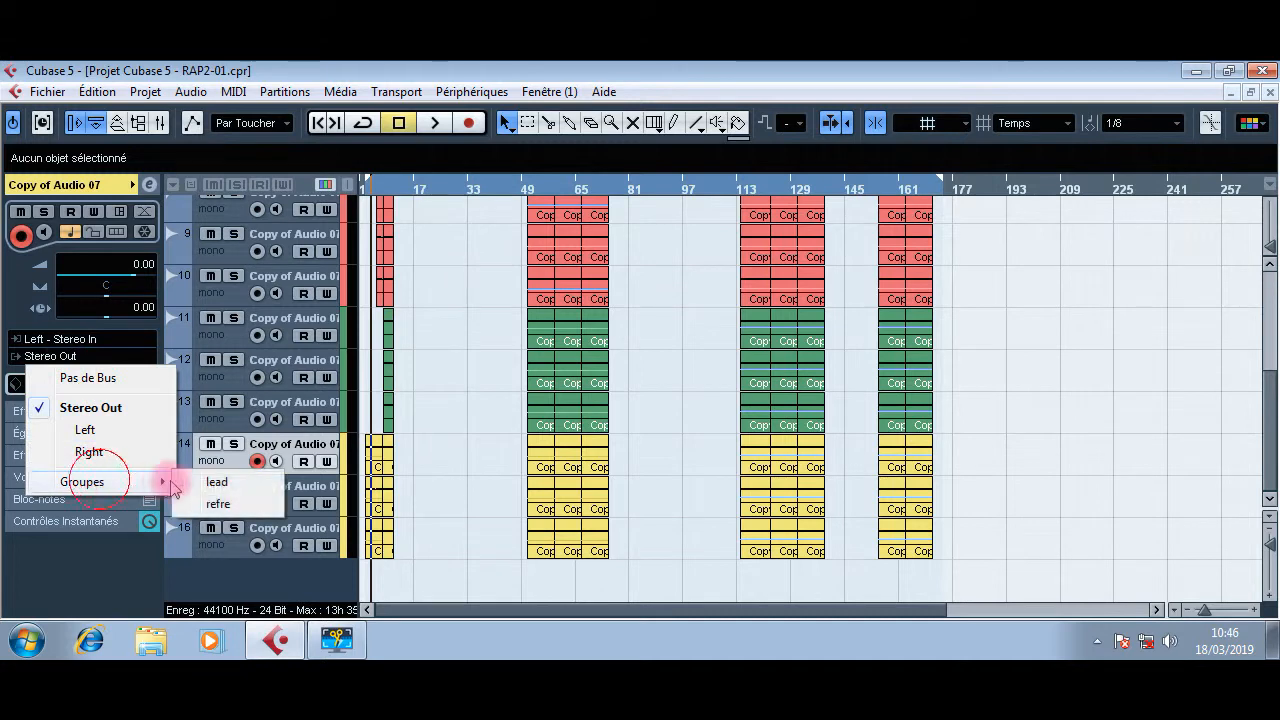
pyautogui.click(222, 504)
pyautogui.click(290, 492)
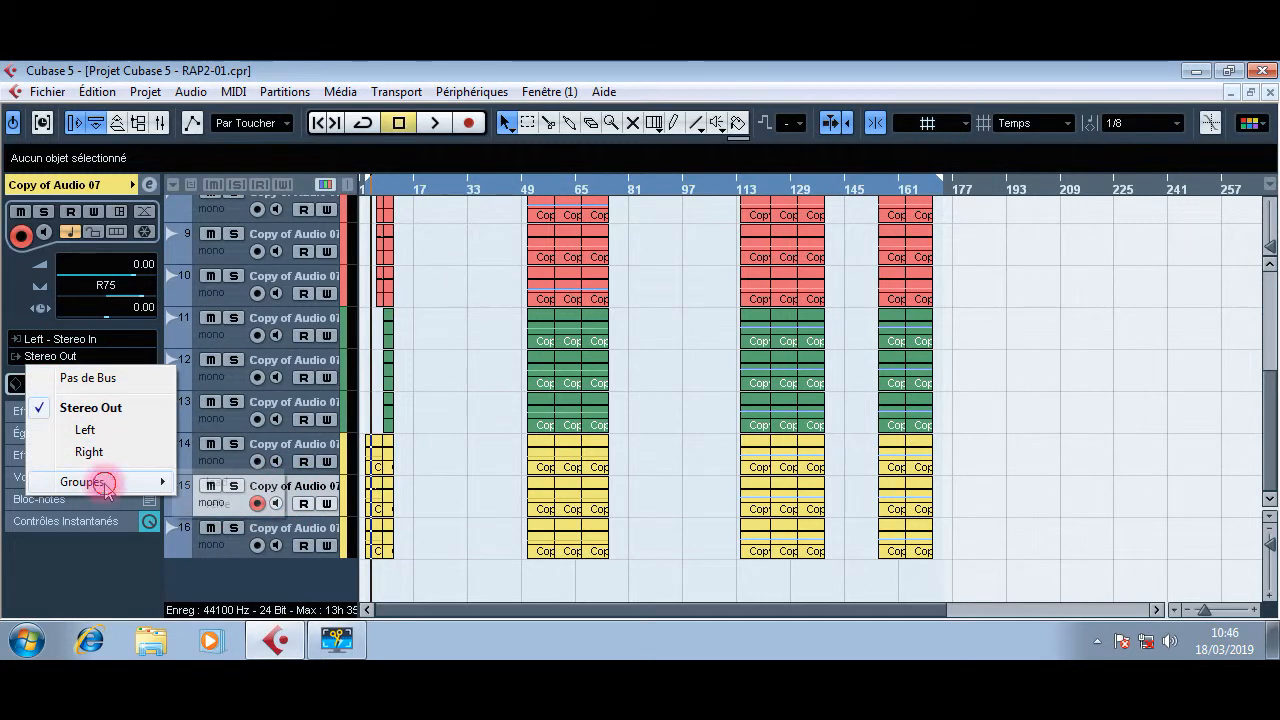
pyautogui.click(229, 502)
pyautogui.press('Down')
pyautogui.click(75, 356)
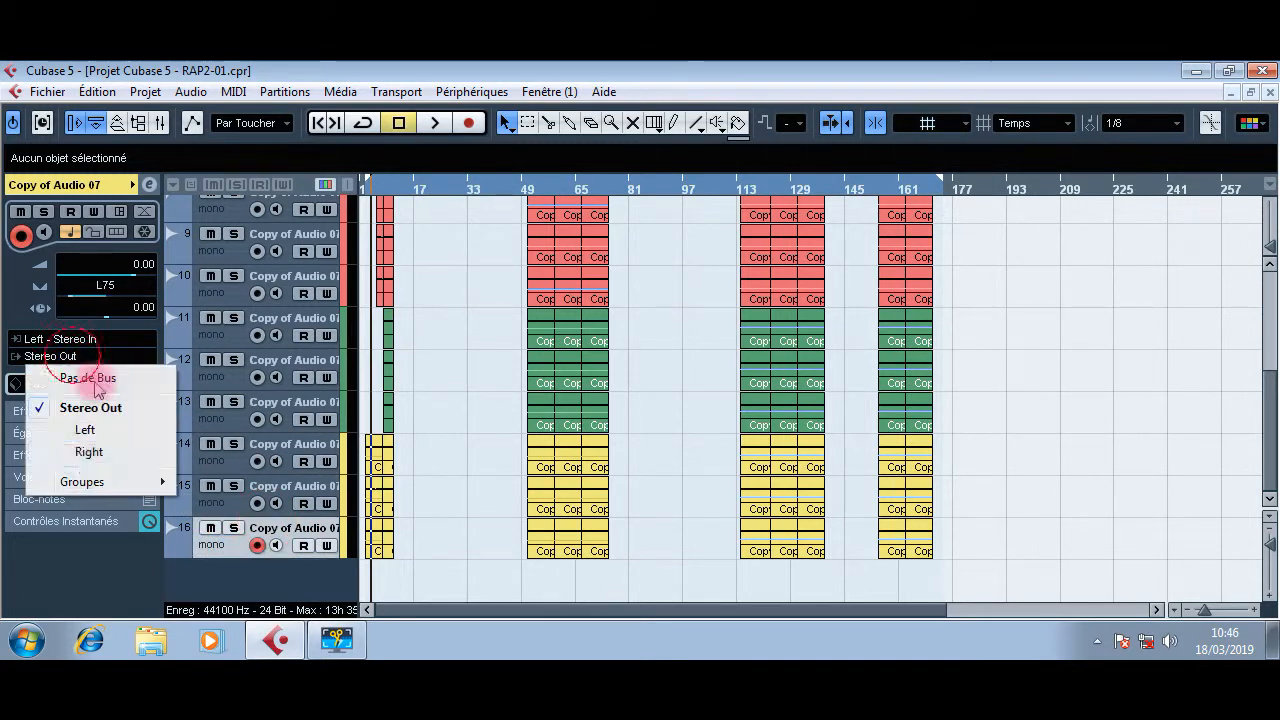
pyautogui.moveTo(90, 480)
pyautogui.click(218, 503)
# Step: Play the project from the start and from the second lead vocal section to check the group routing, and stop playback
pyautogui.scroll(8, 466, 495)
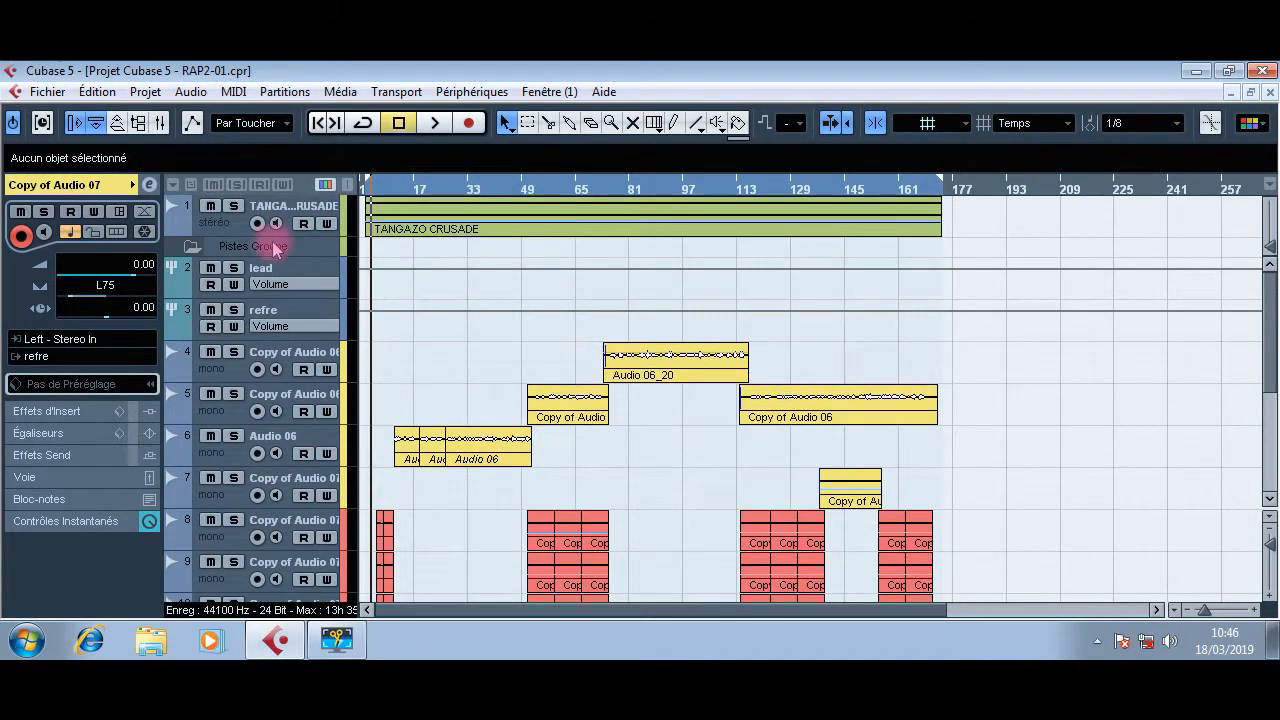
pyautogui.click(211, 311)
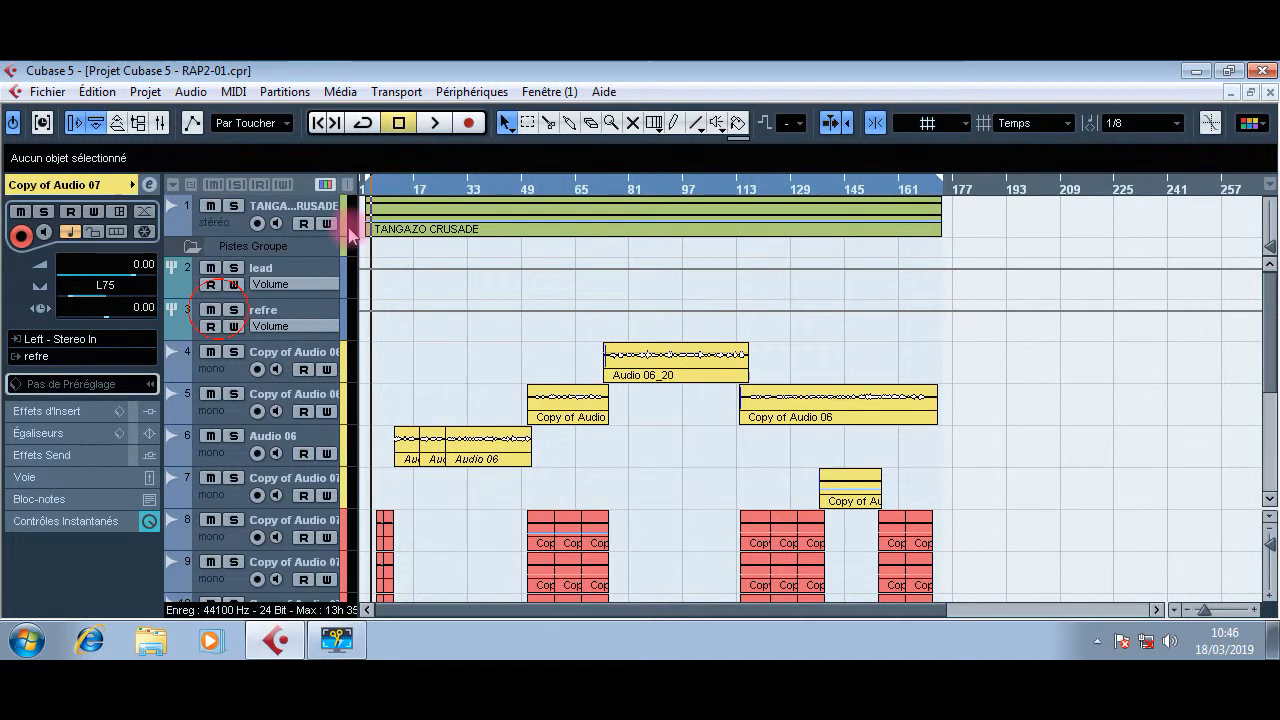
pyautogui.click(435, 122)
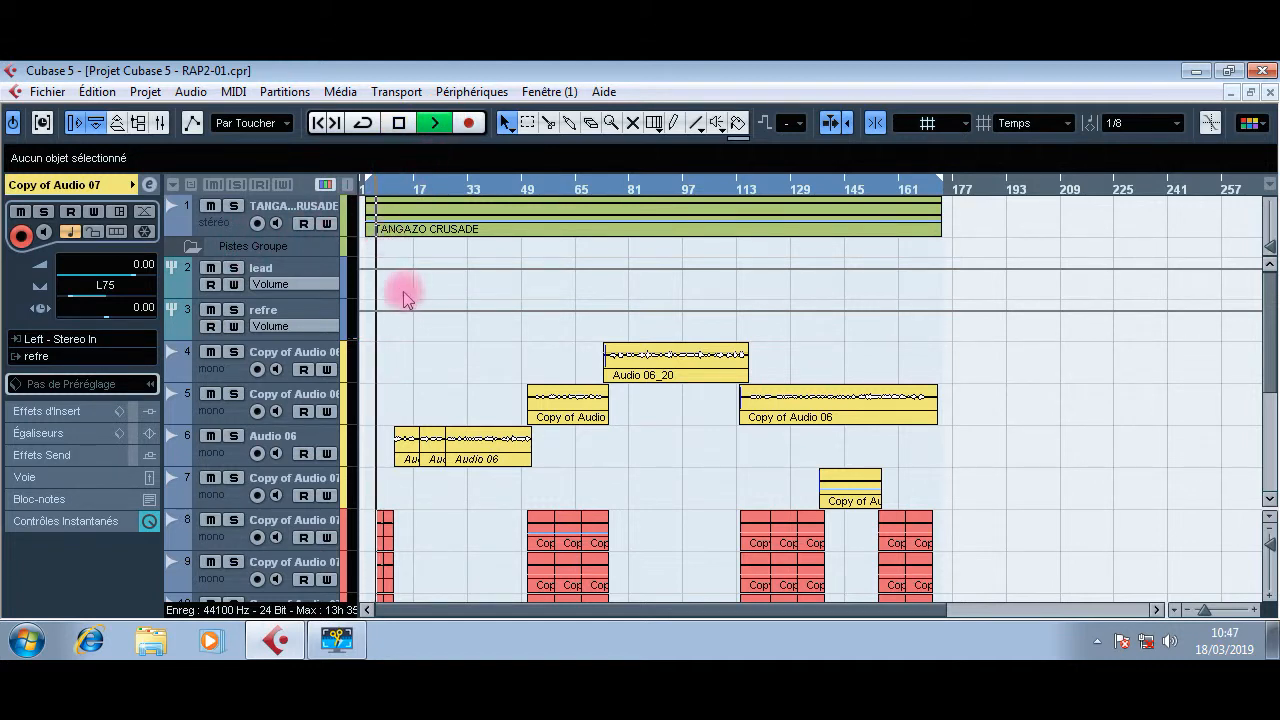
pyautogui.scroll(-5, 432, 286)
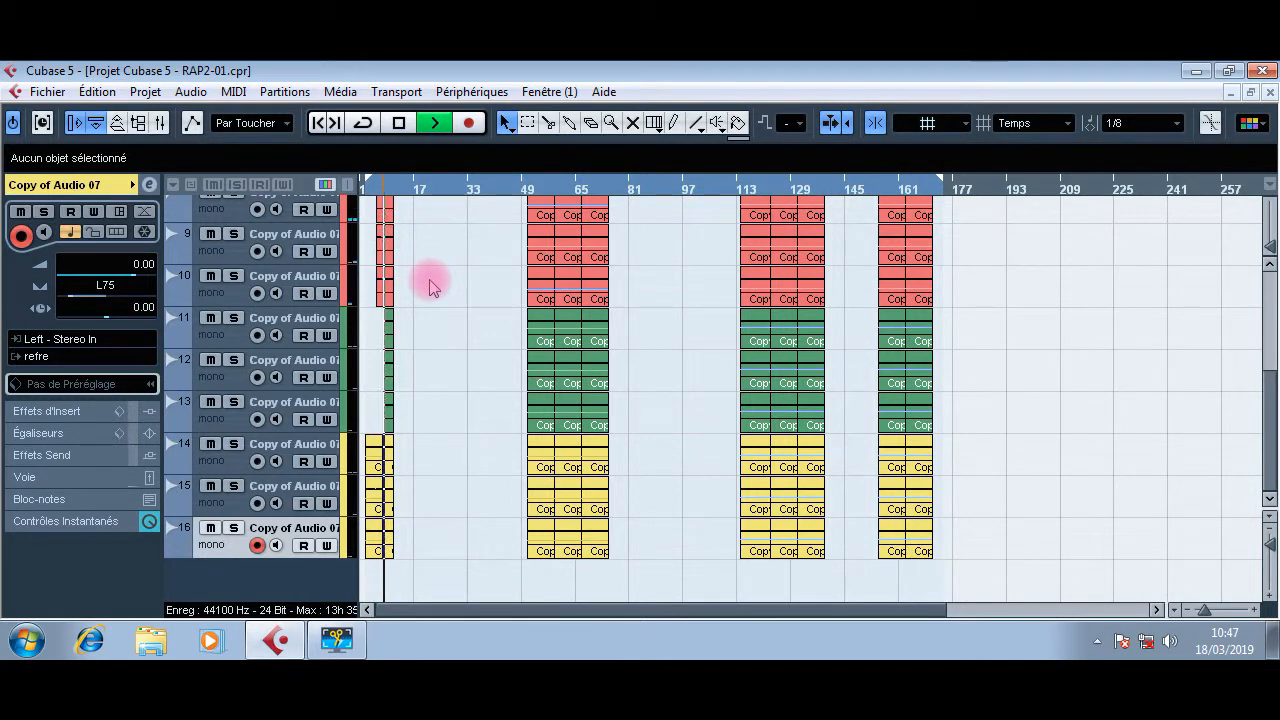
pyautogui.scroll(6, 432, 287)
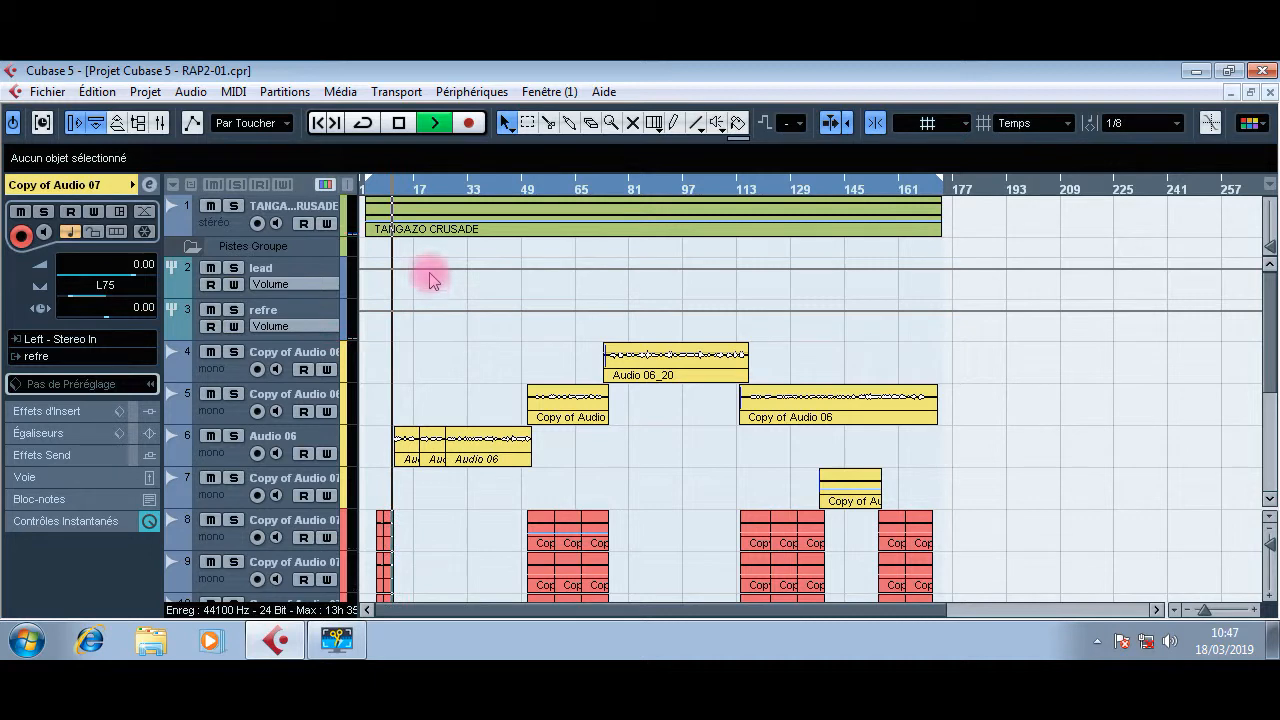
pyautogui.click(551, 234)
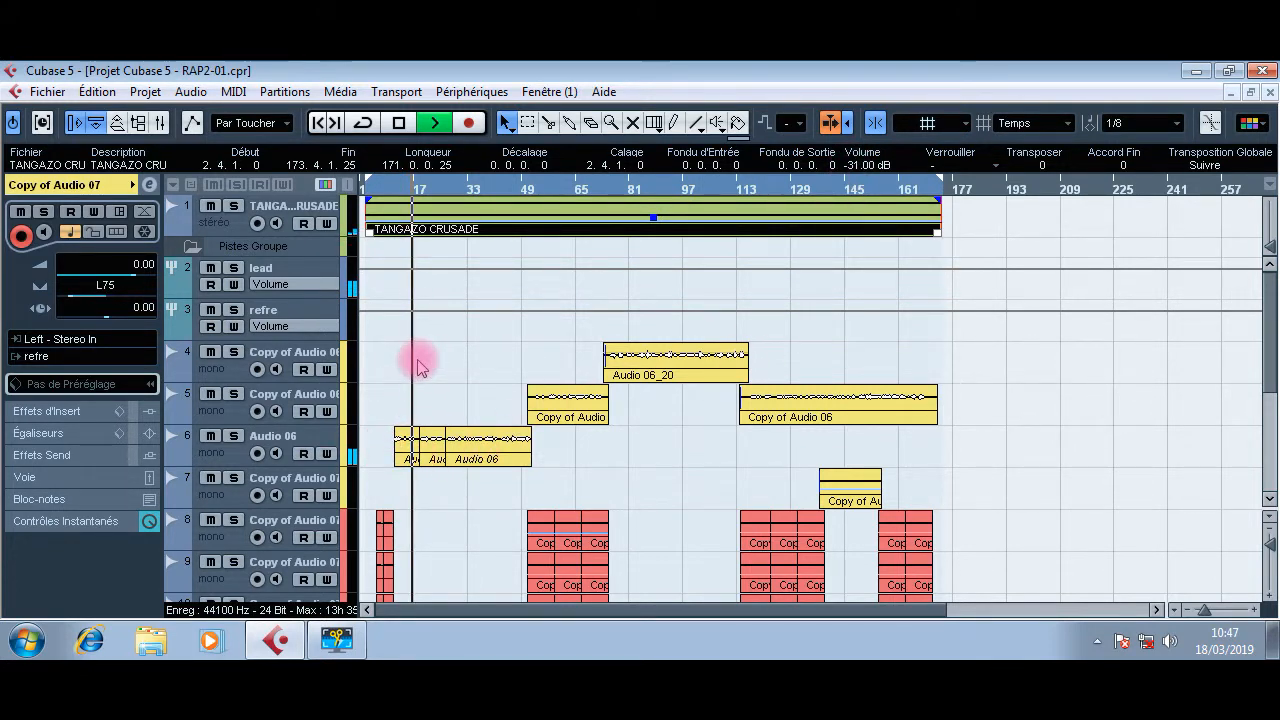
pyautogui.click(505, 197)
pyautogui.click(546, 197)
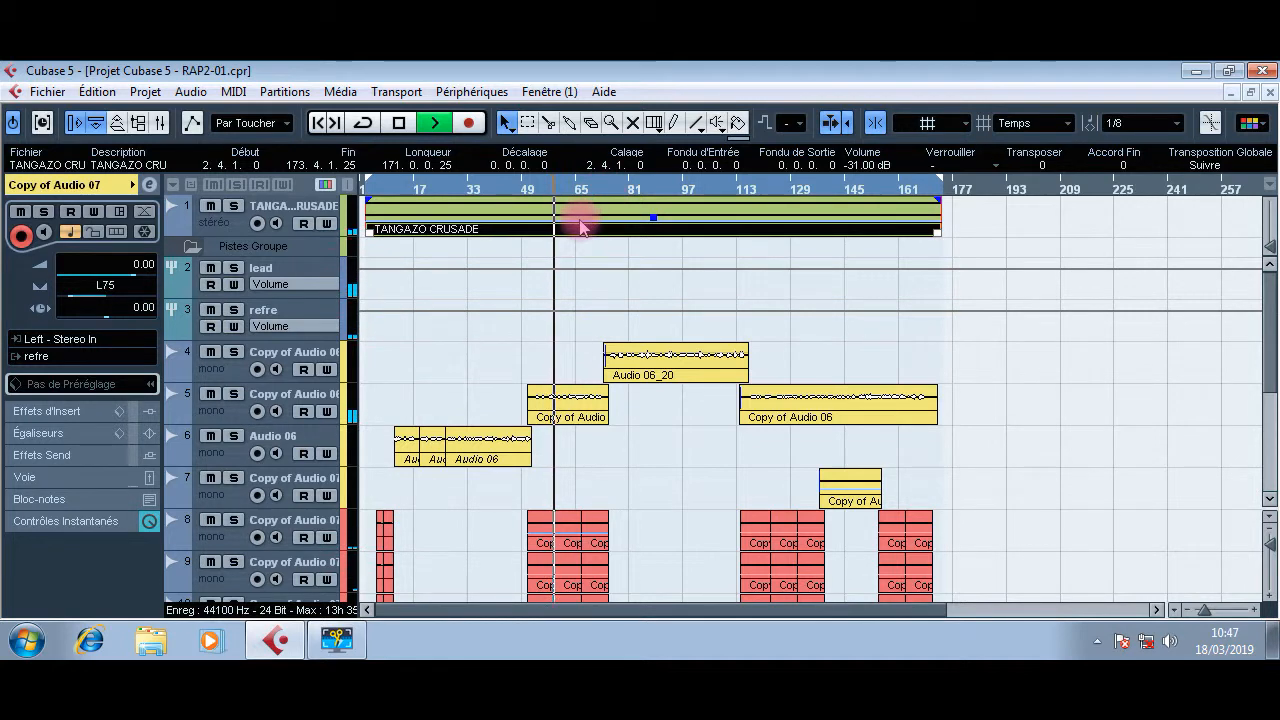
pyautogui.press('space')
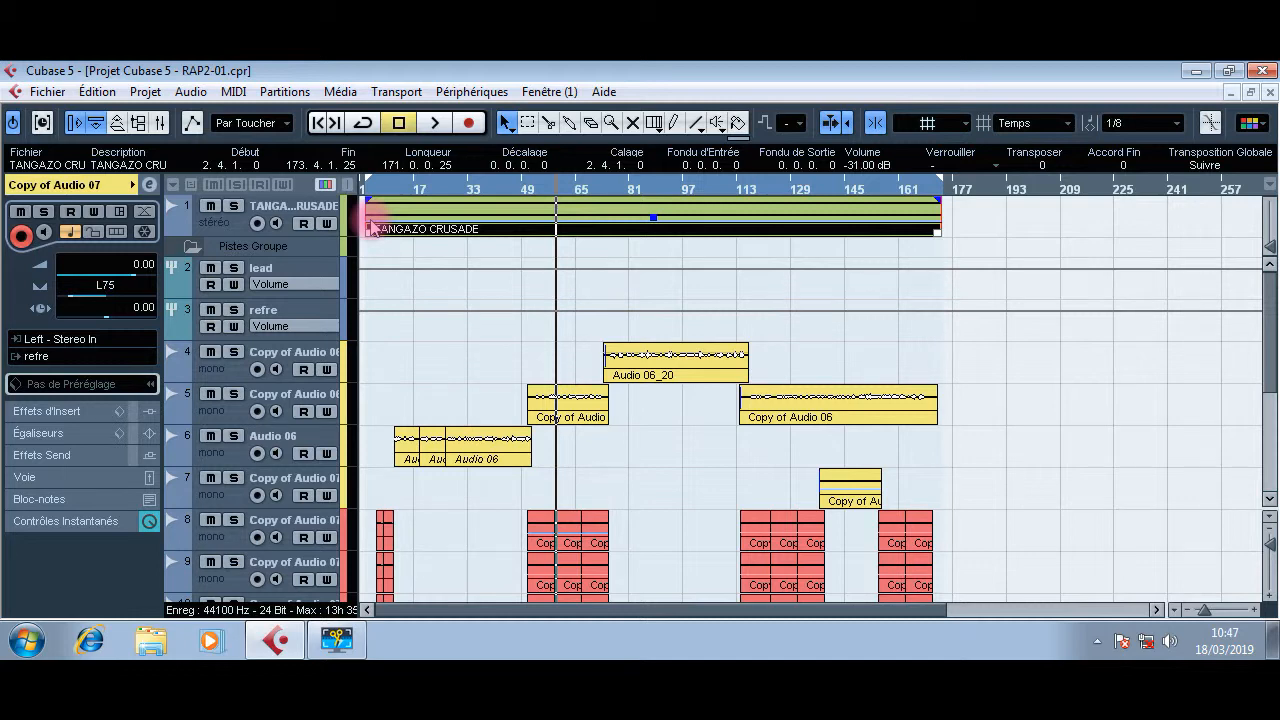
# Step: Mute the refre group and the TANGAZO CRUSADE track, and briefly play back from near the start of the Audio 06 clips
pyautogui.click(210, 310)
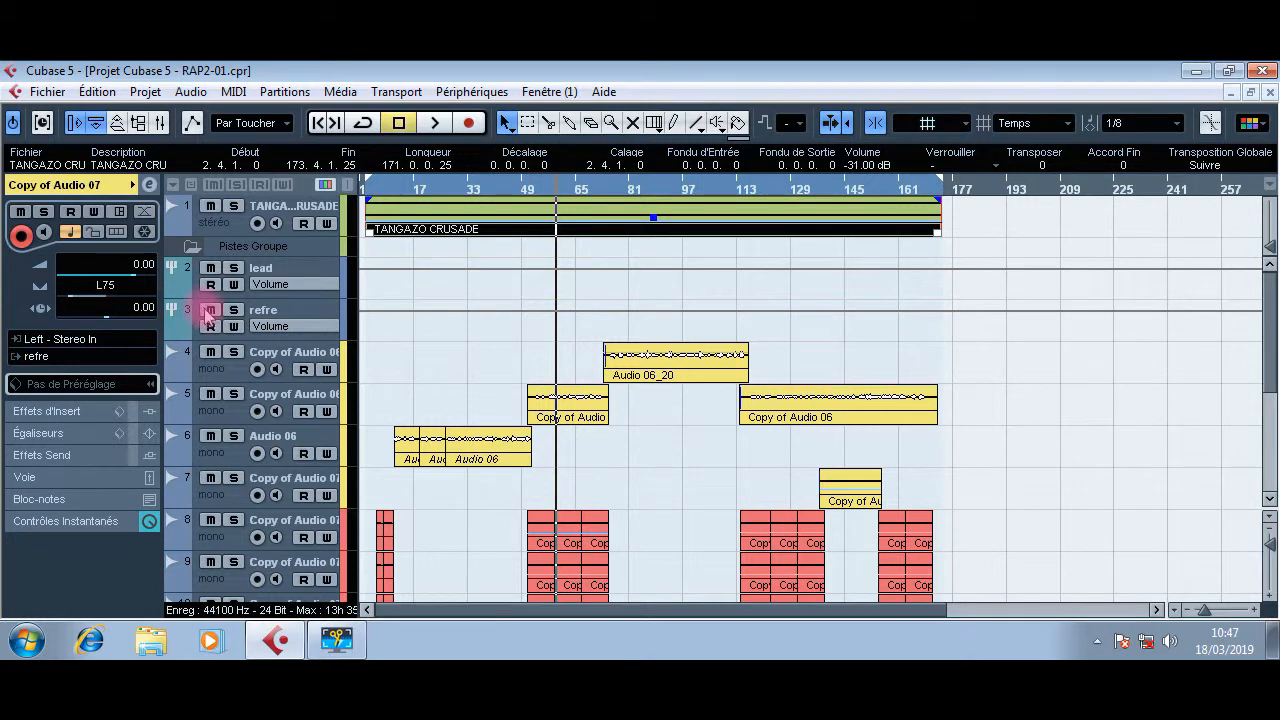
pyautogui.click(210, 206)
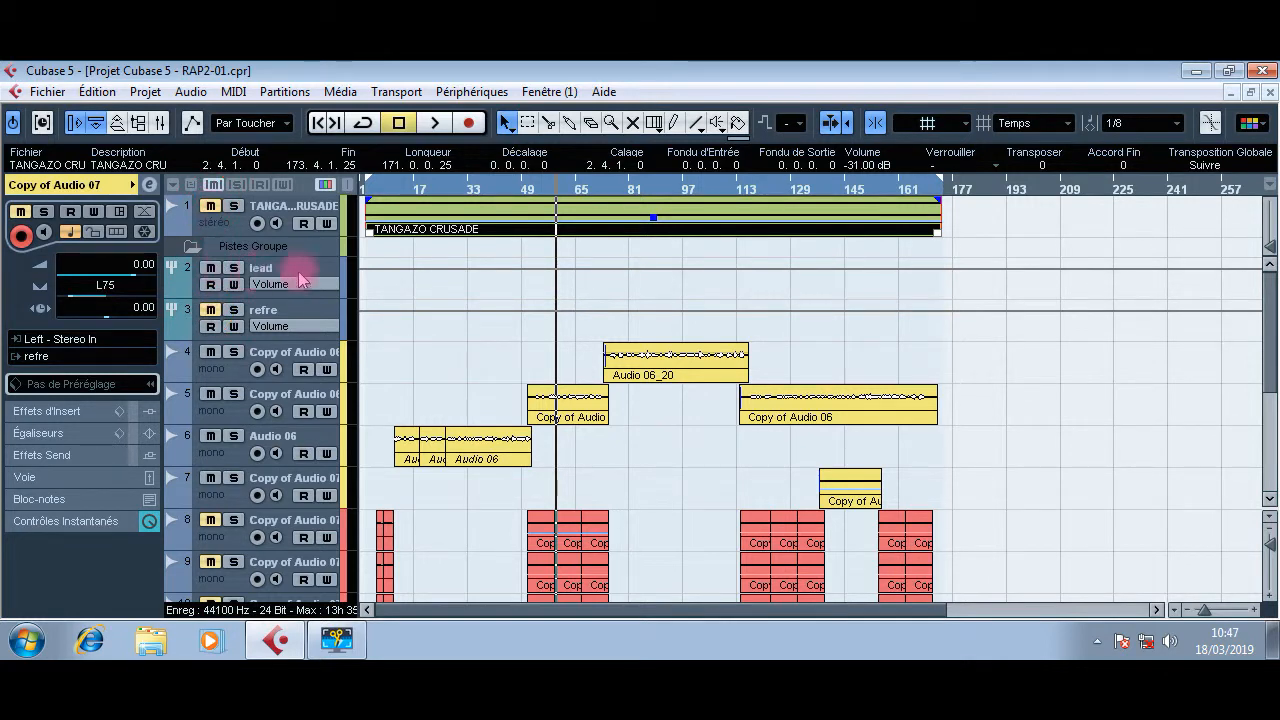
pyautogui.click(405, 190)
pyautogui.press('space')
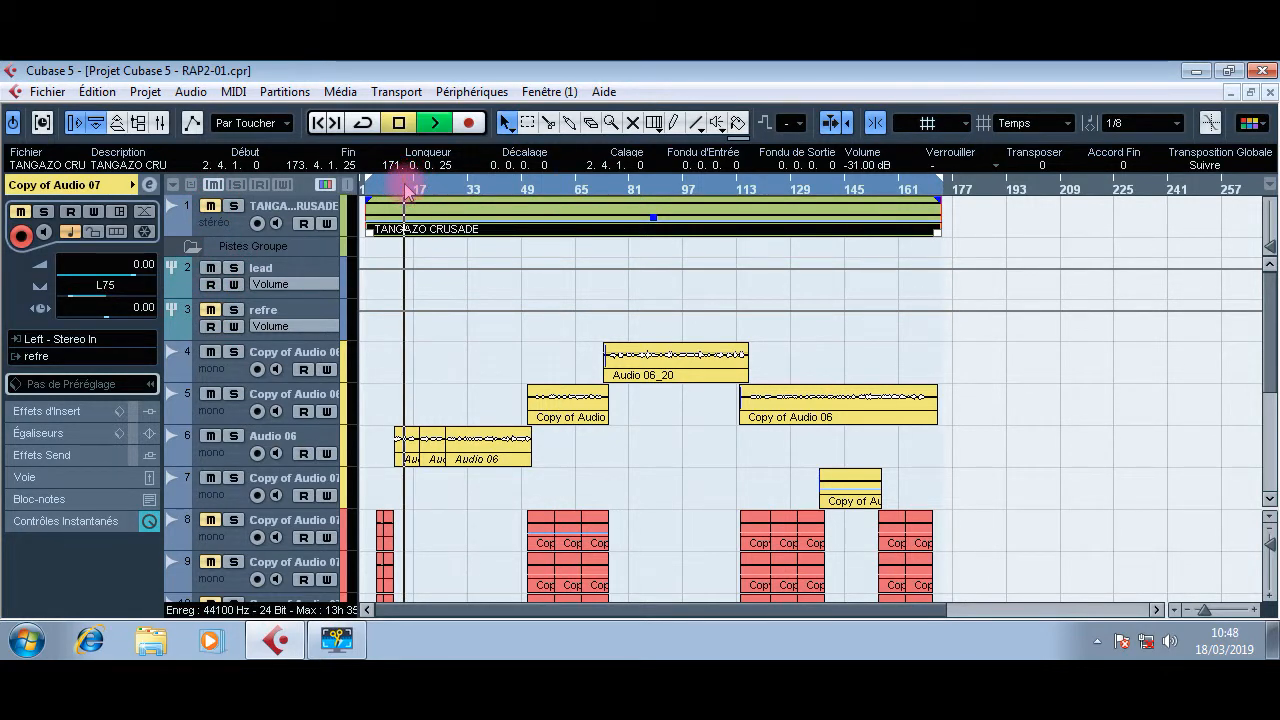
pyautogui.click(405, 190)
pyautogui.press('space')
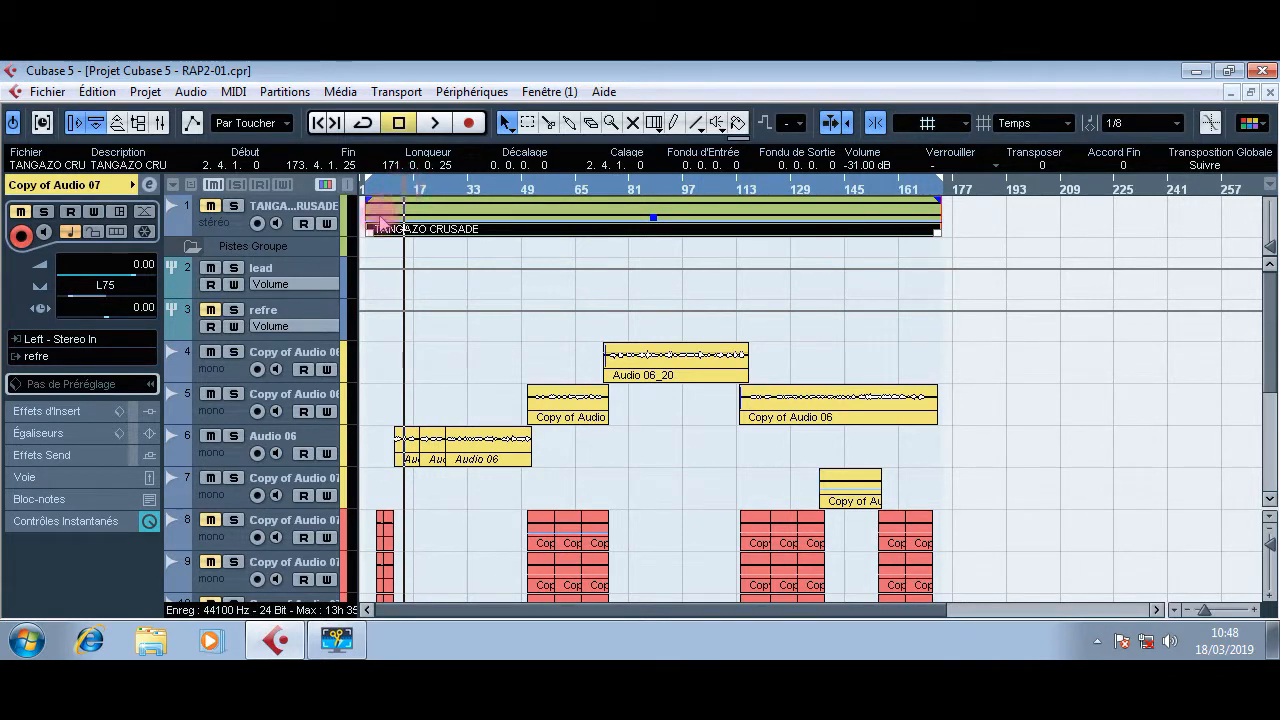
# Step: Open the lead group's channel settings window and move it down so that its title bar is fully visible
pyautogui.click(295, 268)
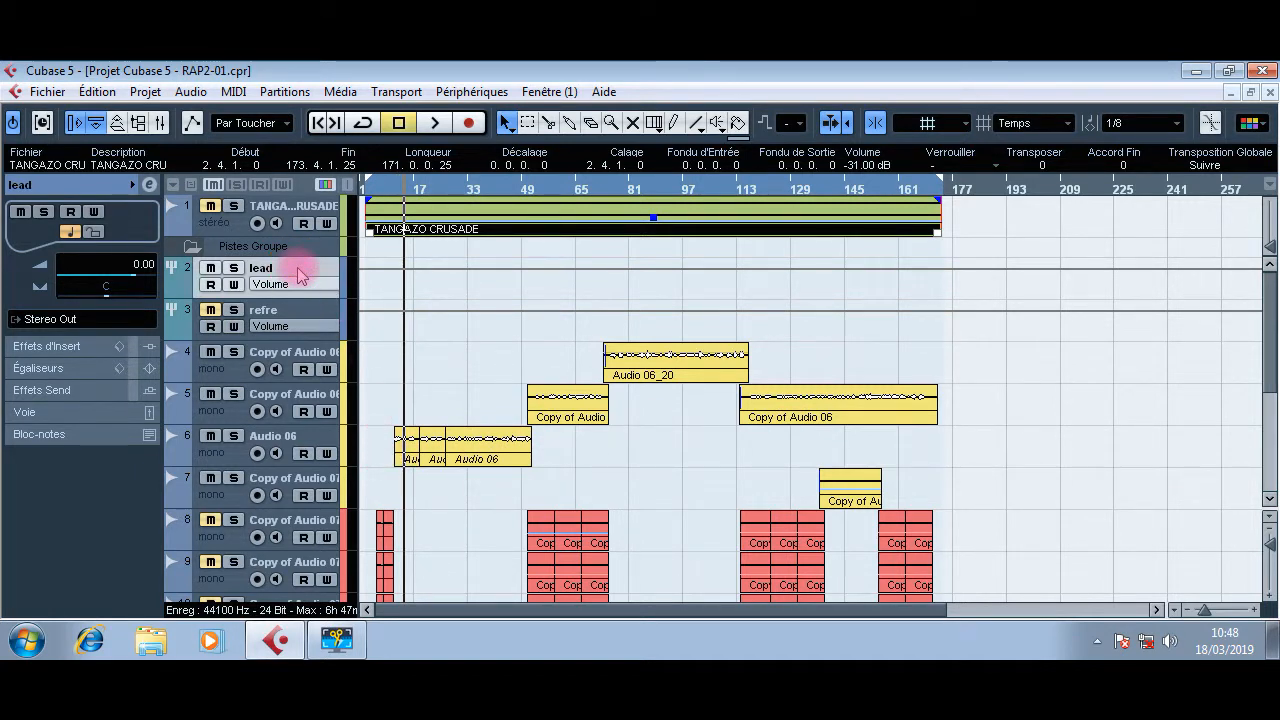
pyautogui.click(63, 345)
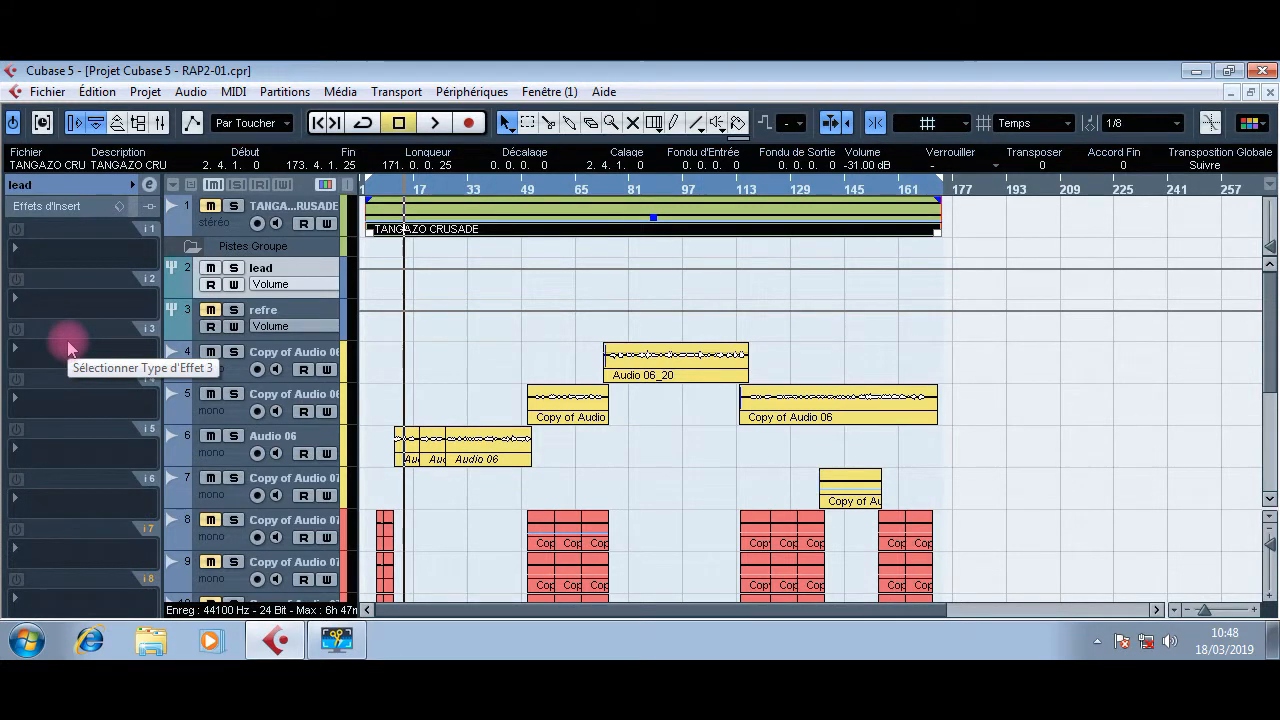
pyautogui.click(68, 206)
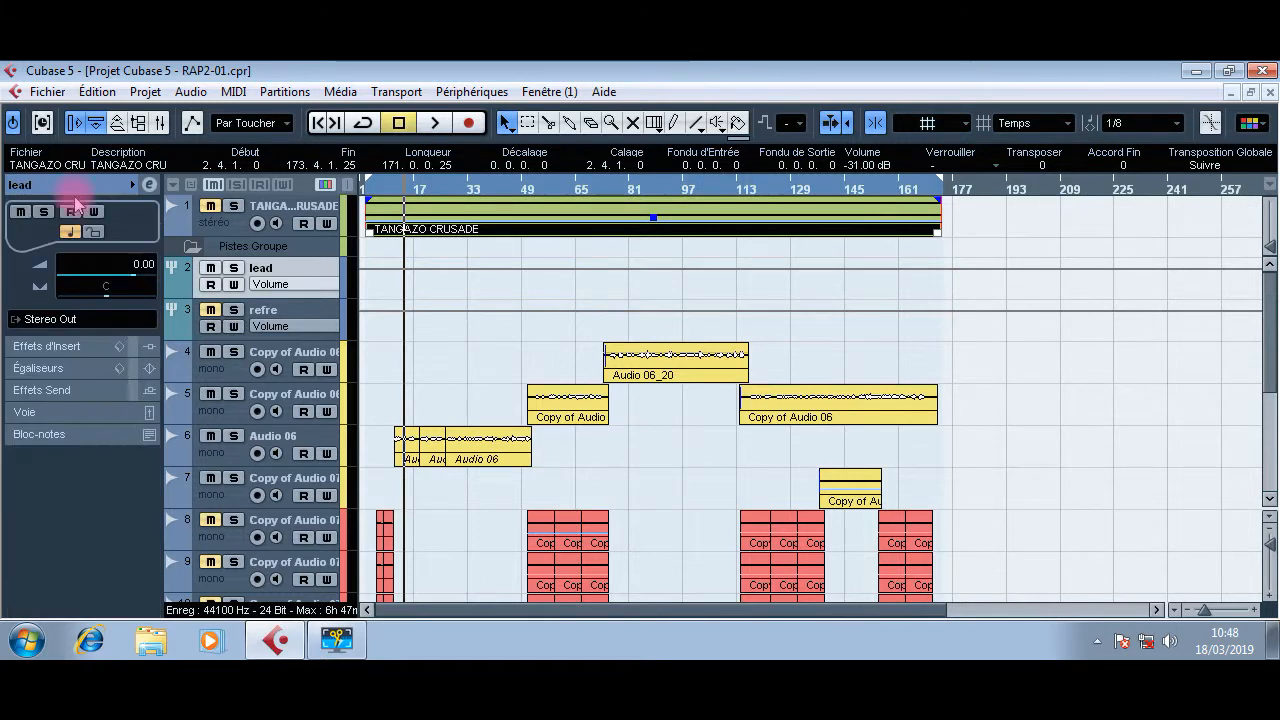
pyautogui.click(150, 186)
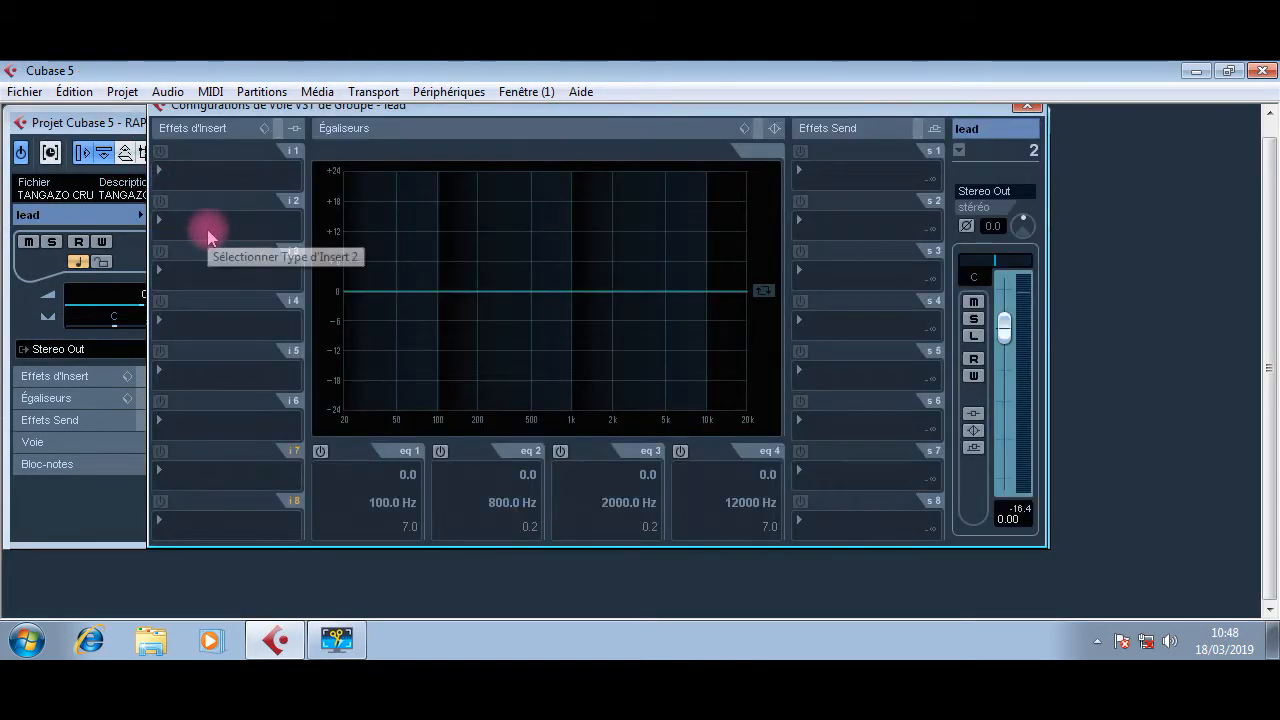
pyautogui.moveTo(646, 110); pyautogui.dragTo(654, 156)
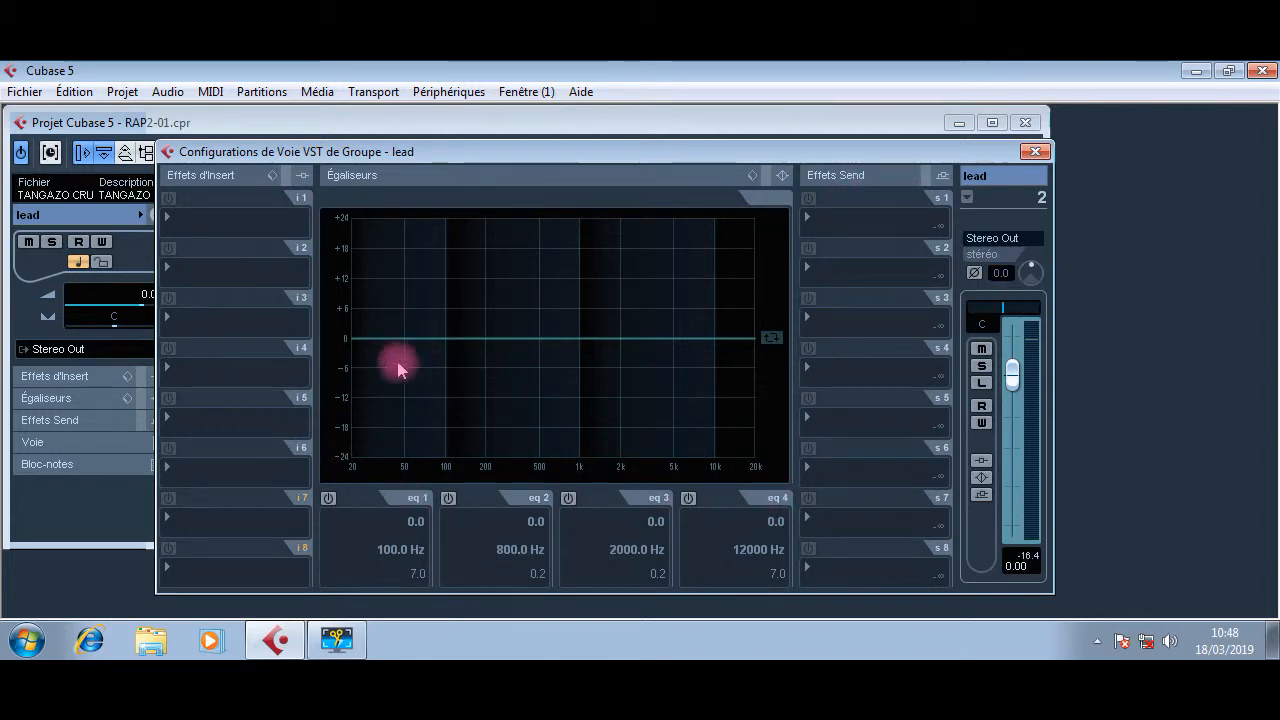
# Step: Switch all four equaliser bands of the lead group on and back off
pyautogui.click(688, 497)
pyautogui.click(568, 497)
pyautogui.click(448, 497)
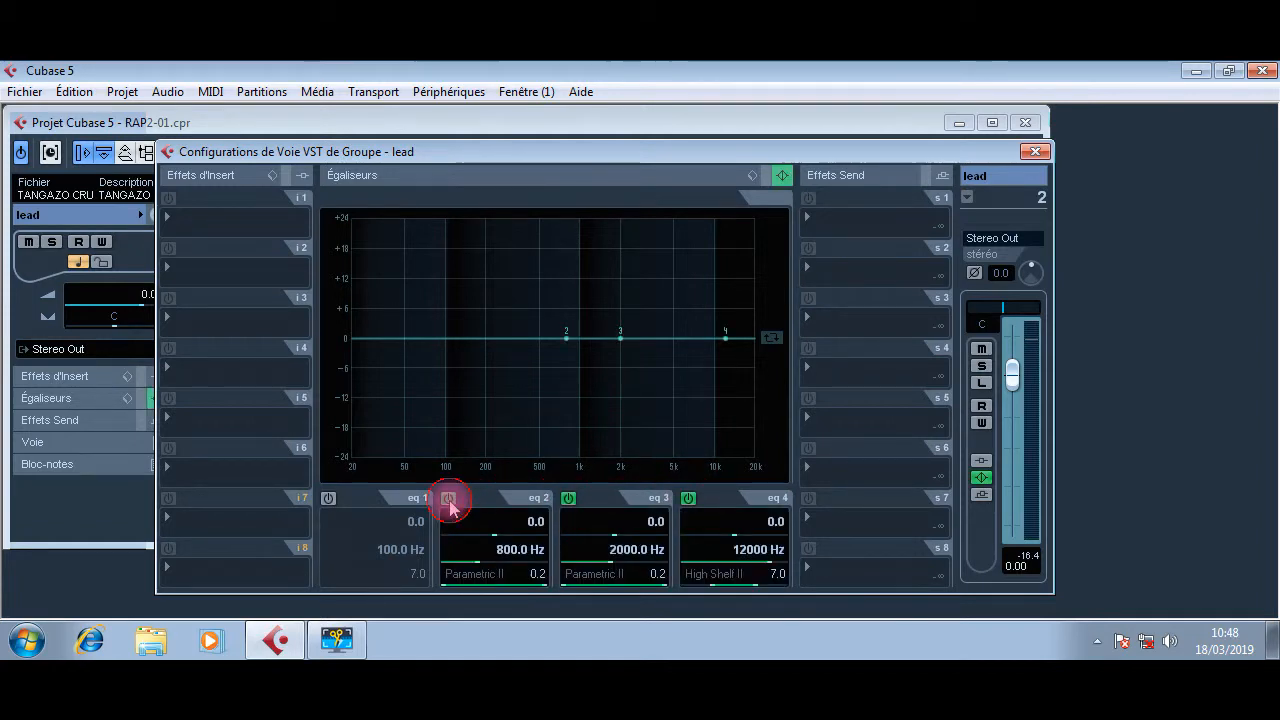
pyautogui.click(328, 497)
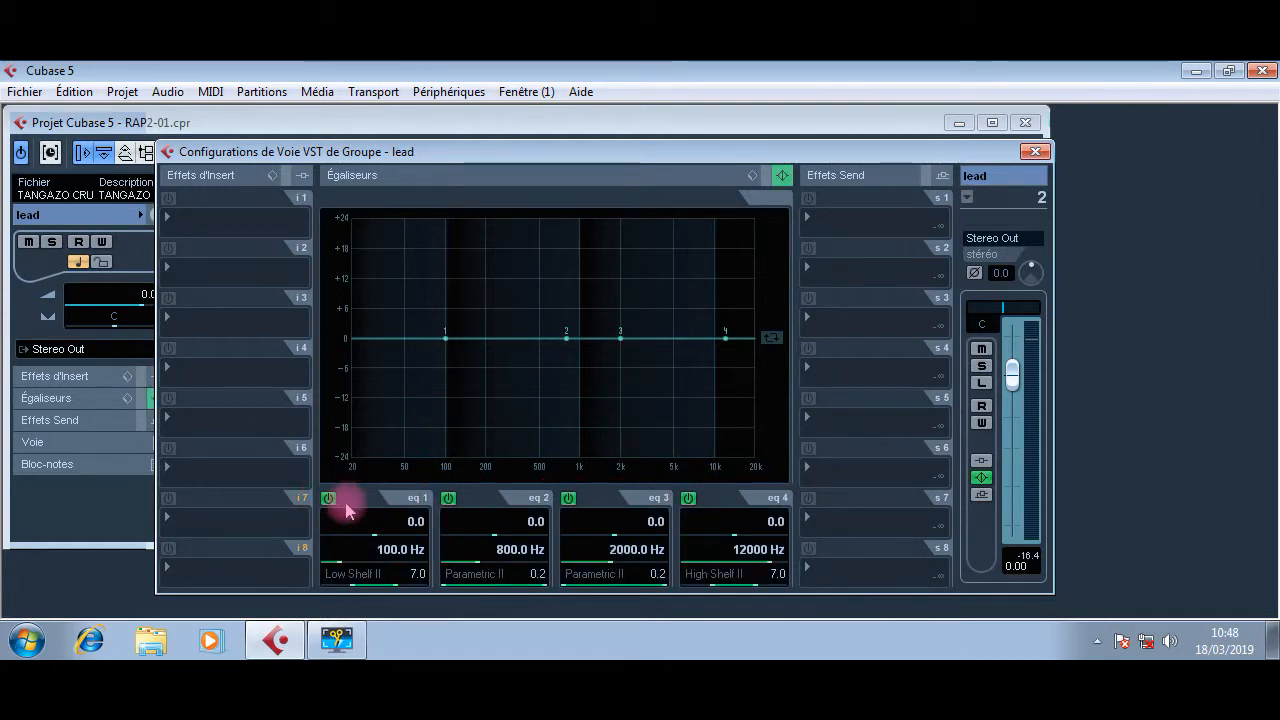
pyautogui.click(688, 497)
pyautogui.click(568, 497)
pyautogui.click(450, 497)
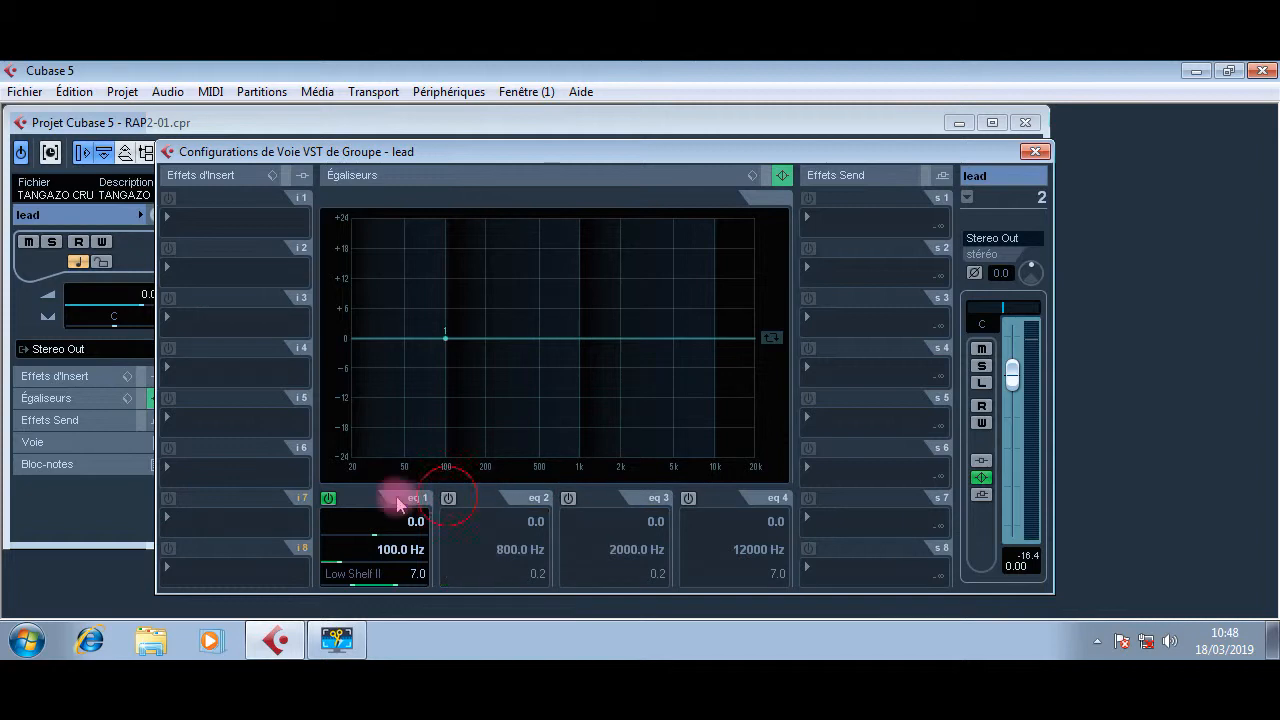
pyautogui.click(329, 497)
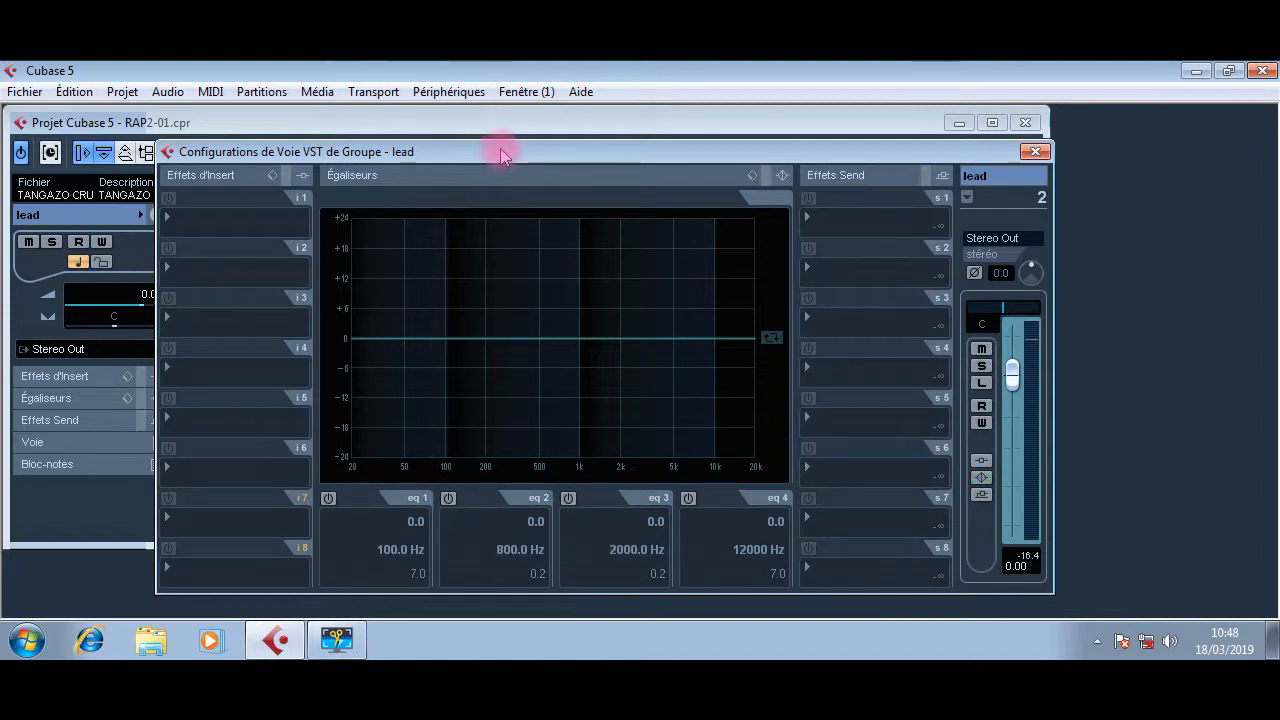
# Step: Close the lead group's channel settings window and enlarge the project window to nearly fill the workspace
pyautogui.moveTo(500, 150); pyautogui.dragTo(588, 148)
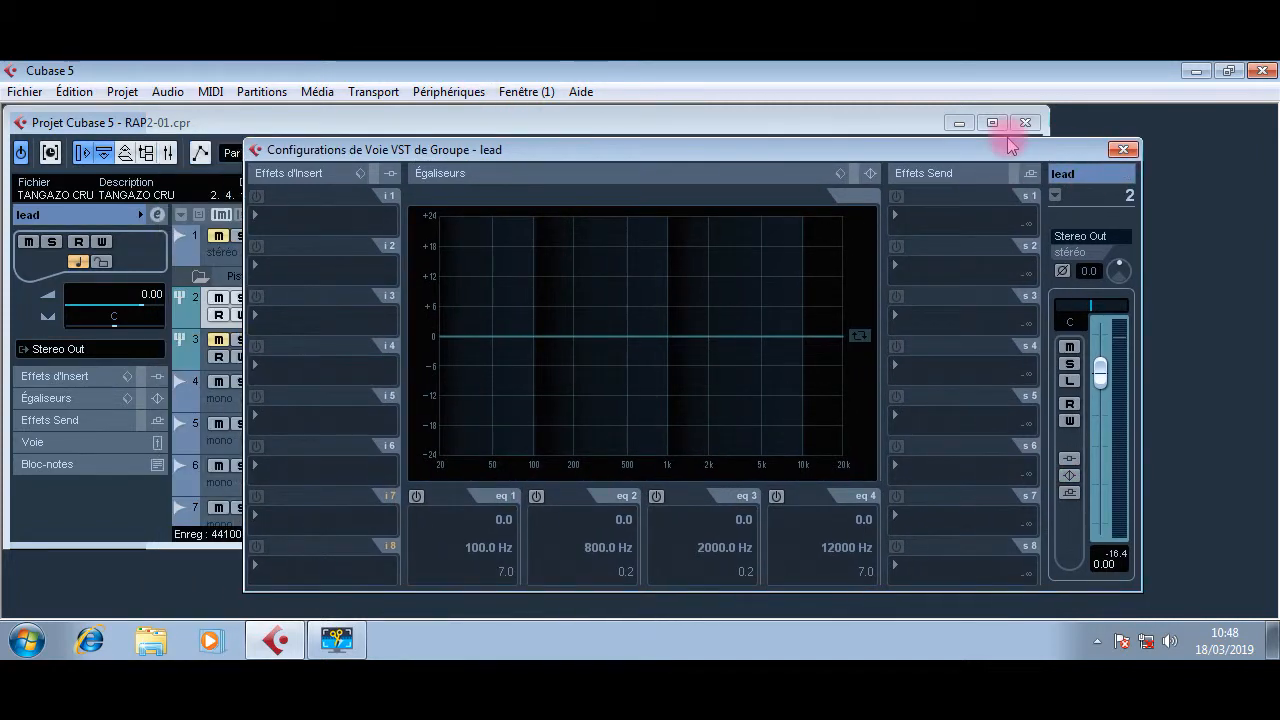
pyautogui.click(1120, 150)
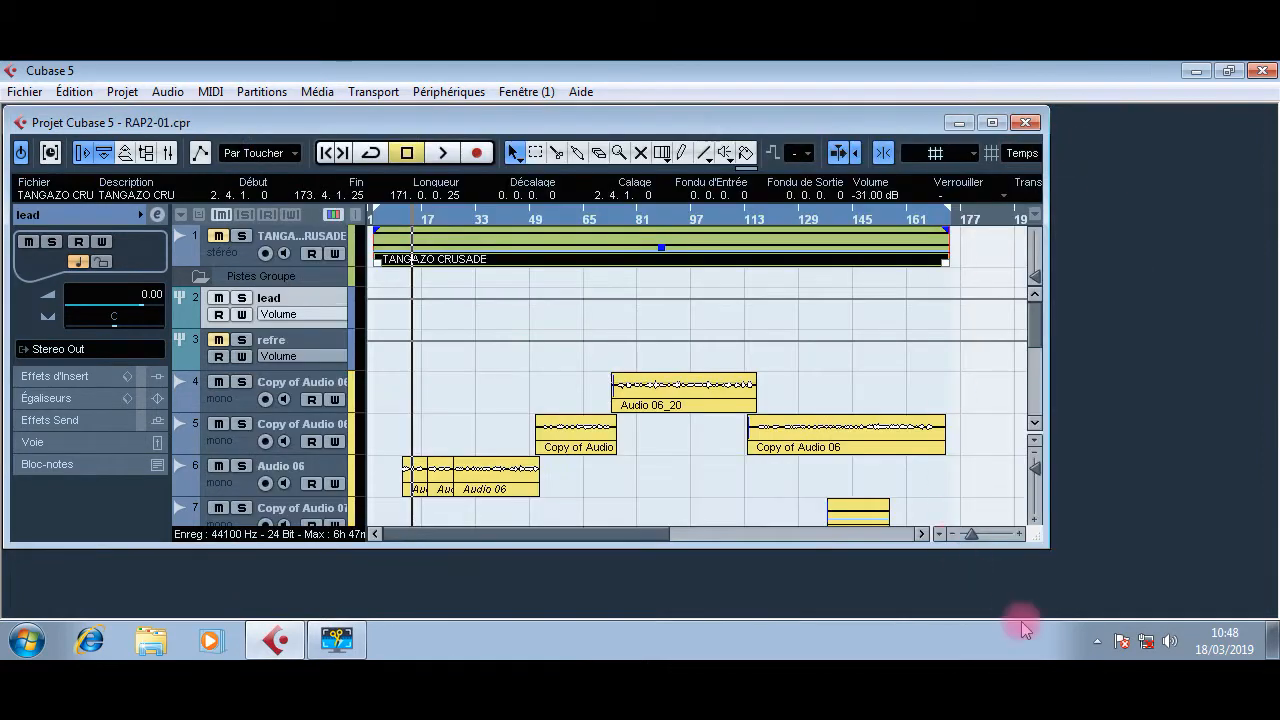
pyautogui.moveTo(1035, 537); pyautogui.dragTo(1262, 610)
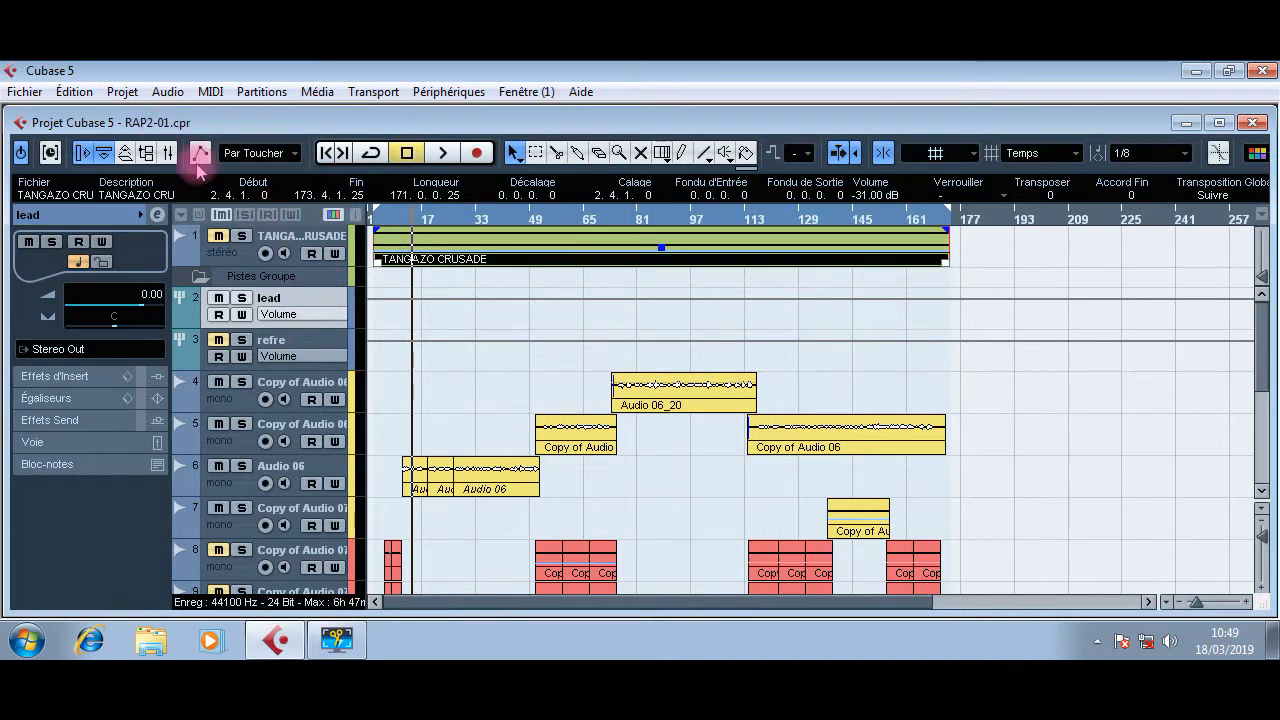
# Step: Reopen the lead group's channel settings, move the window down below the transport controls, and briefly play the lead vocals
pyautogui.click(157, 215)
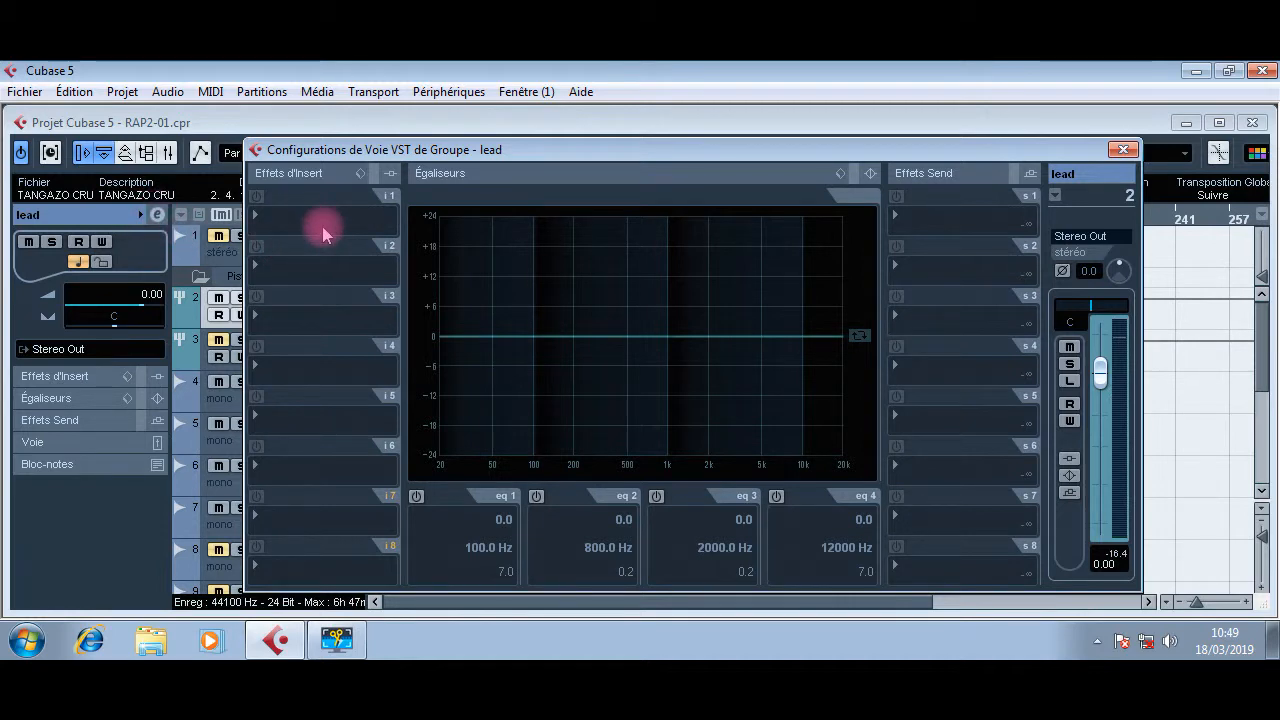
pyautogui.moveTo(486, 149); pyautogui.dragTo(488, 178)
pyautogui.press('space')
pyautogui.press('space')
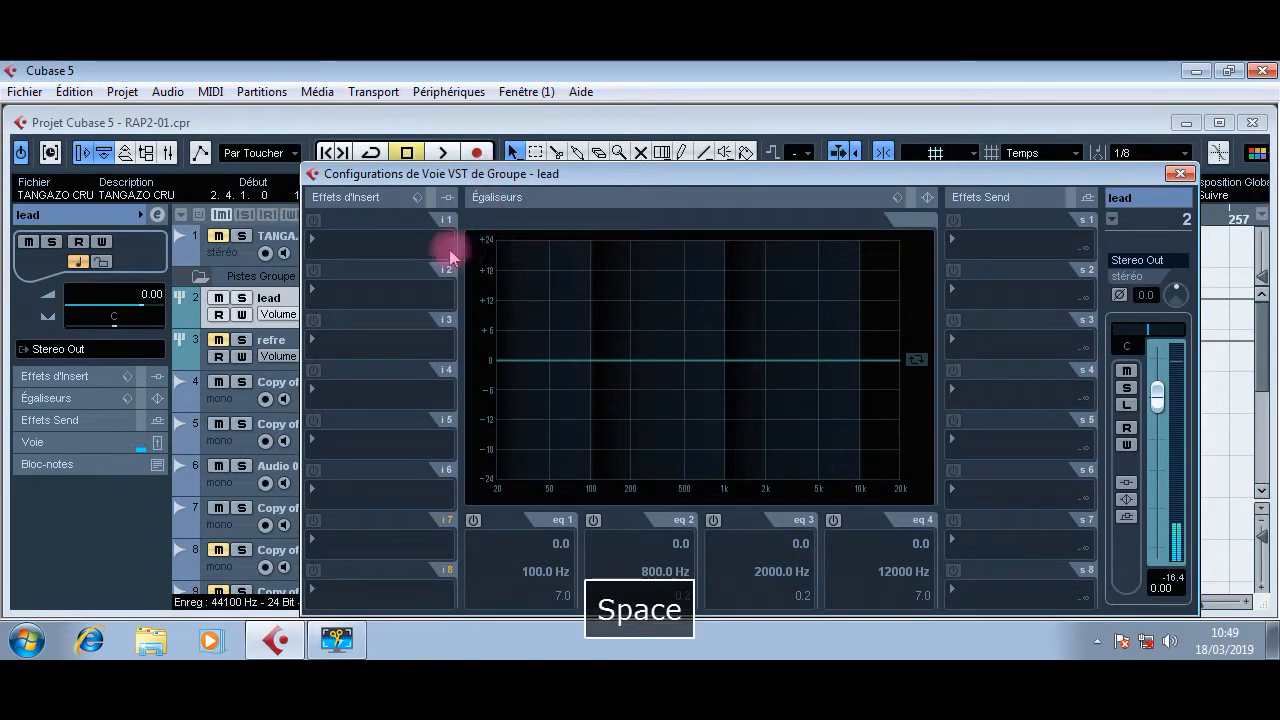
# Step: Load DoubleDelay in the lead group's first insert slot and set its mix to 4%
pyautogui.click(362, 244)
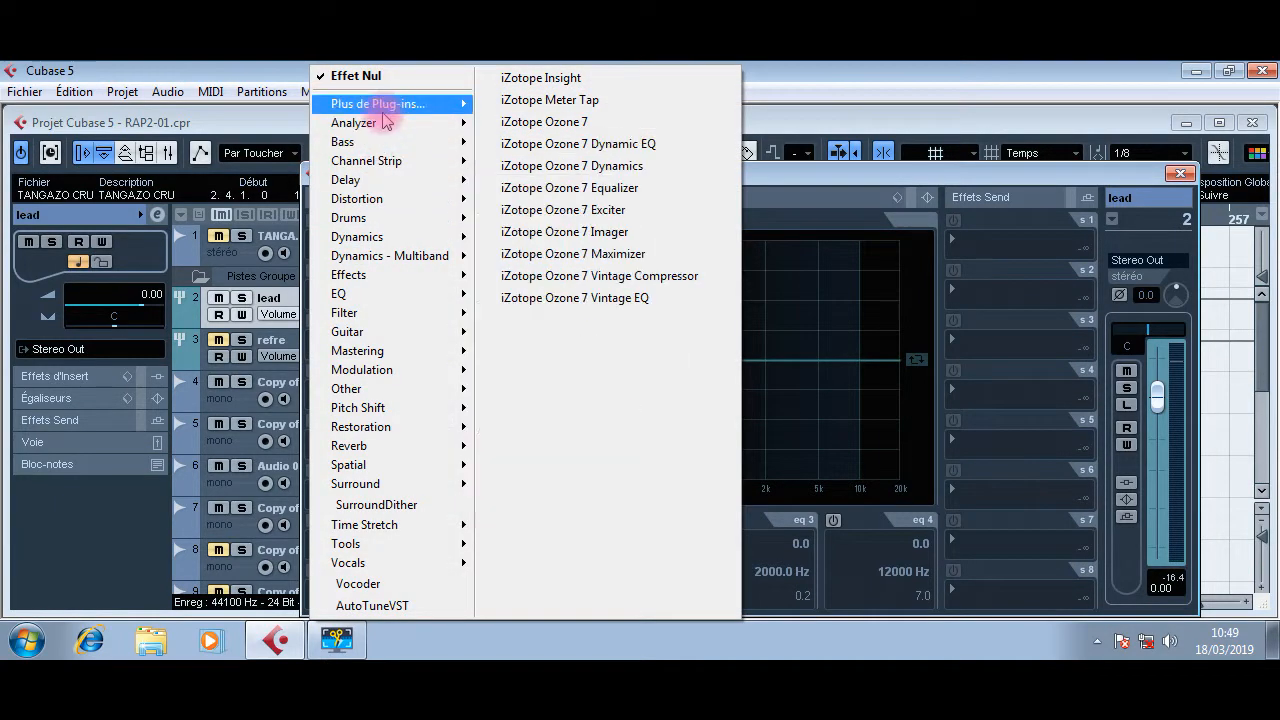
pyautogui.moveTo(380, 185)
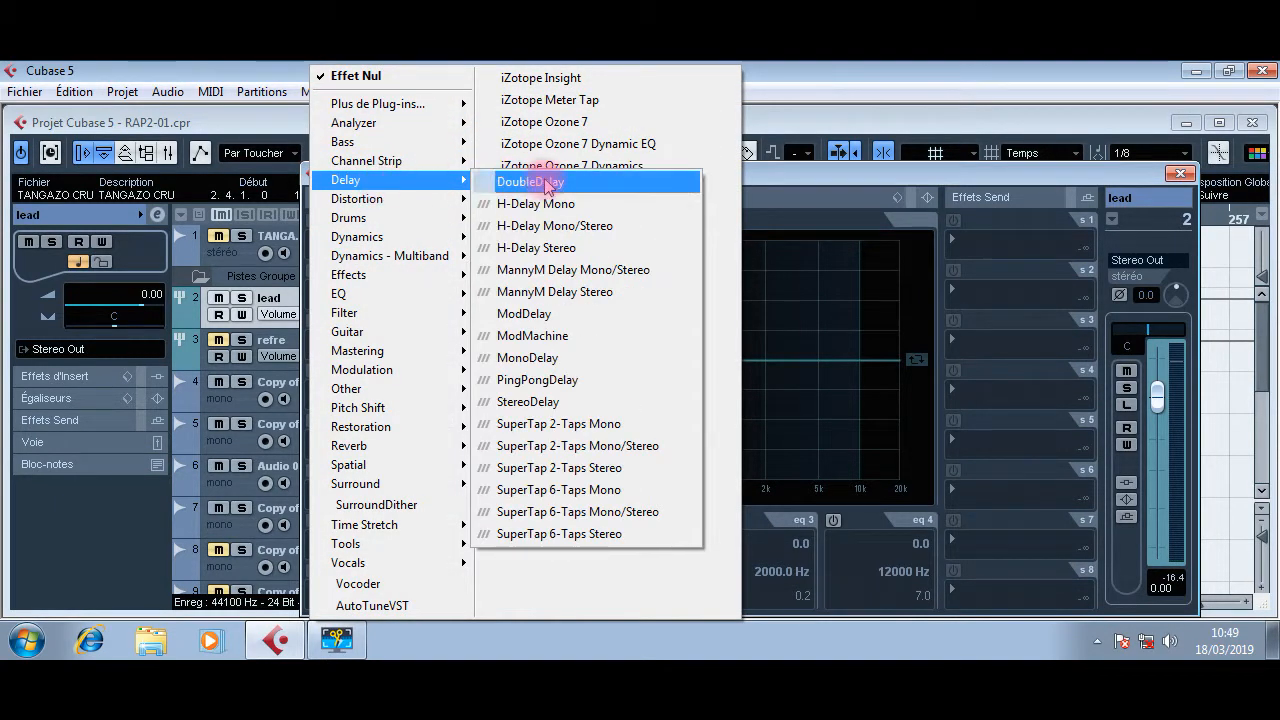
pyautogui.click(546, 180)
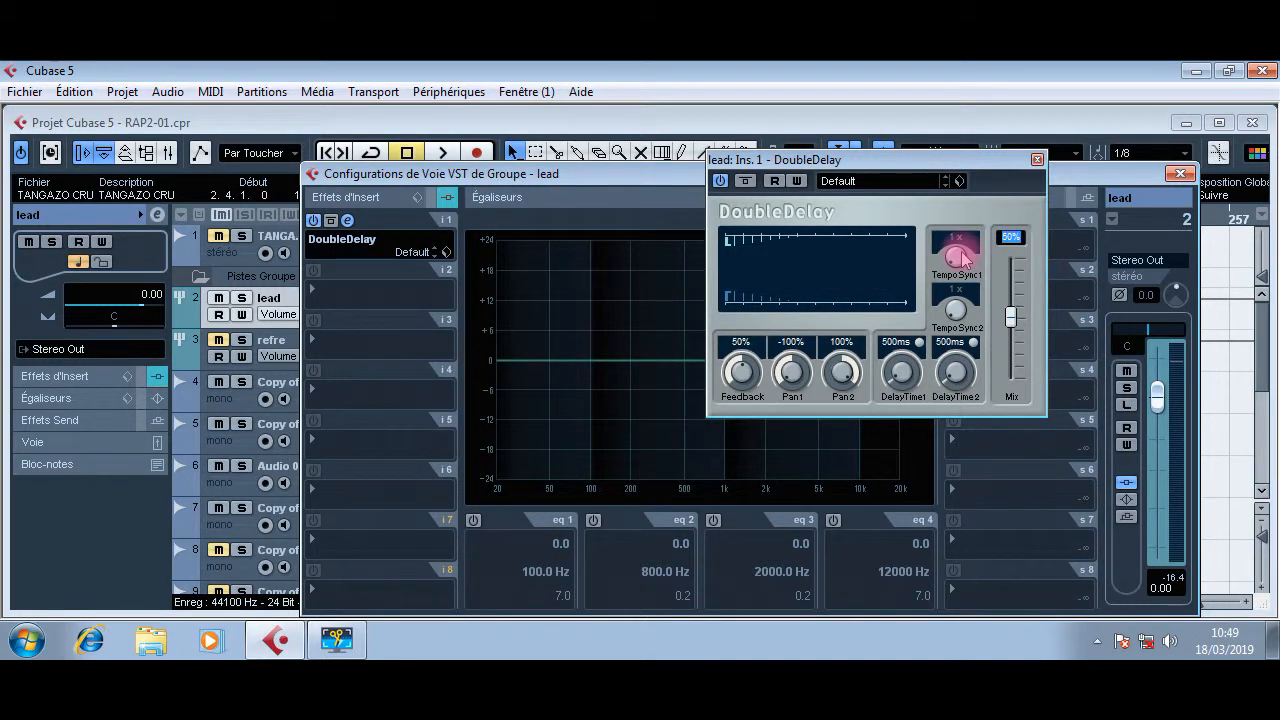
pyautogui.write('3')
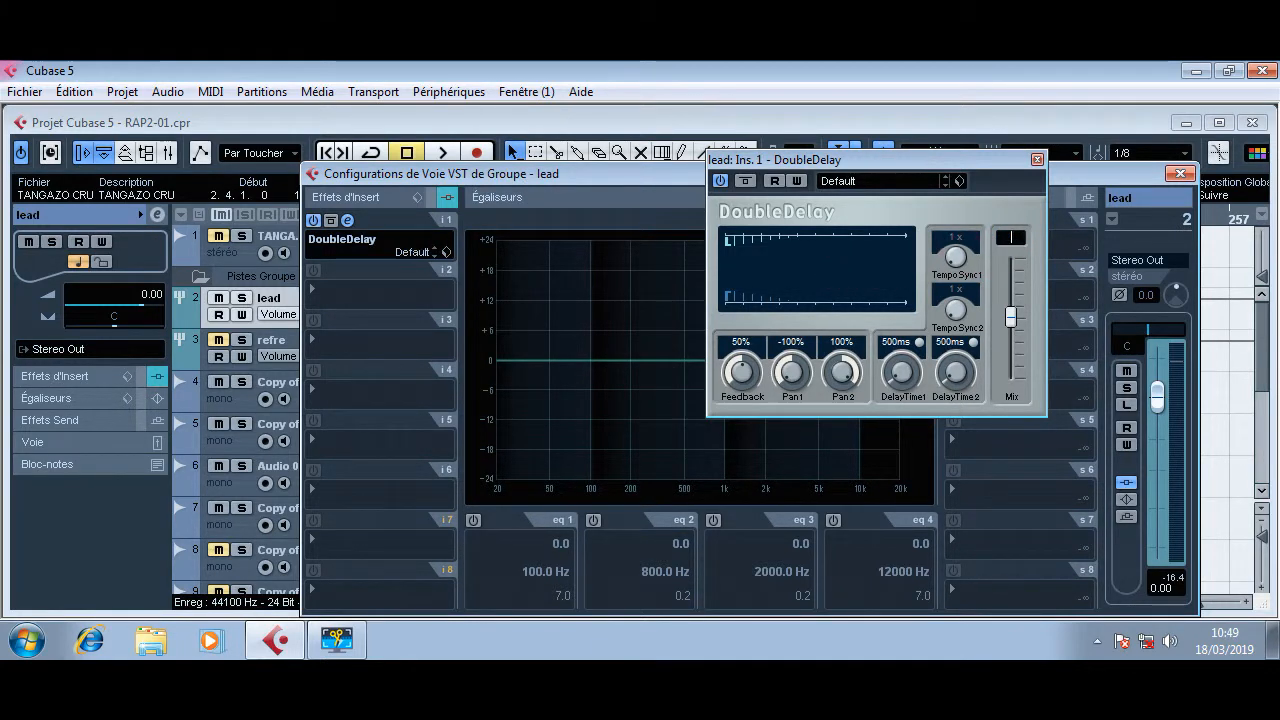
pyautogui.write('4')
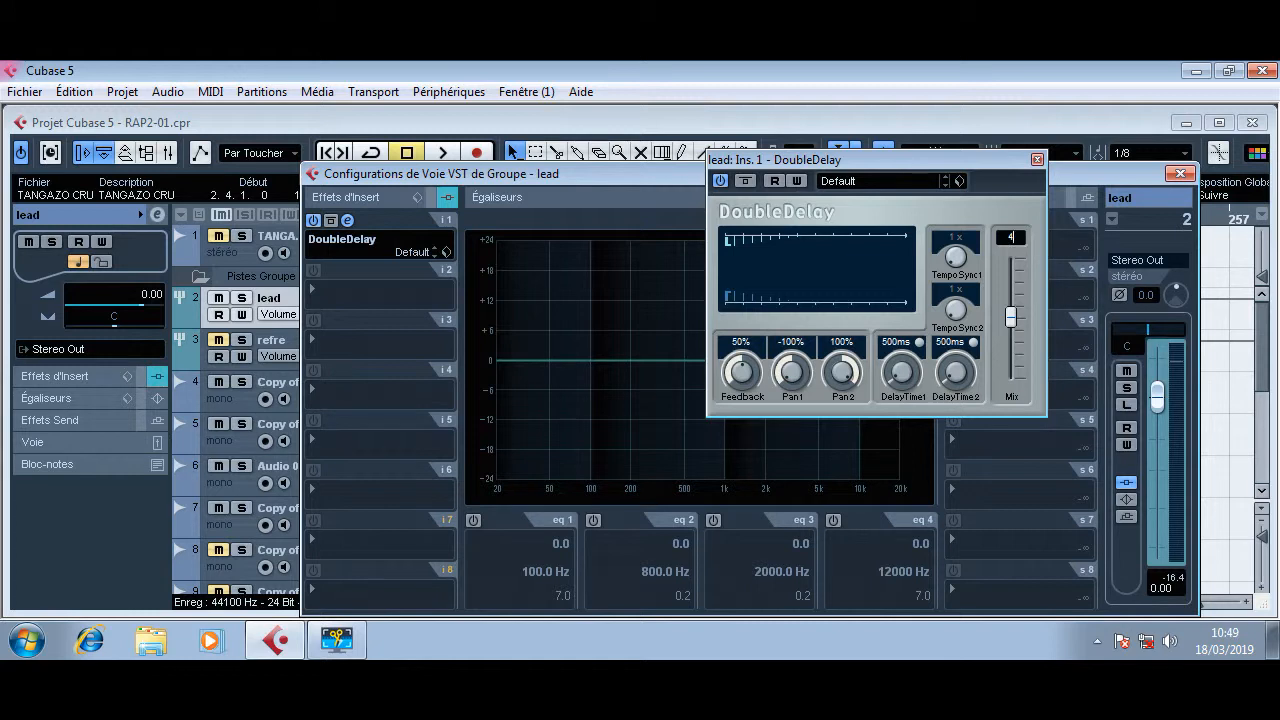
# Step: In DoubleDelay, tempo-sync the first delay time at 1/4 and set Pan2 to 85%, Pan1 to -85% and feedback to 17%
pyautogui.click(918, 345)
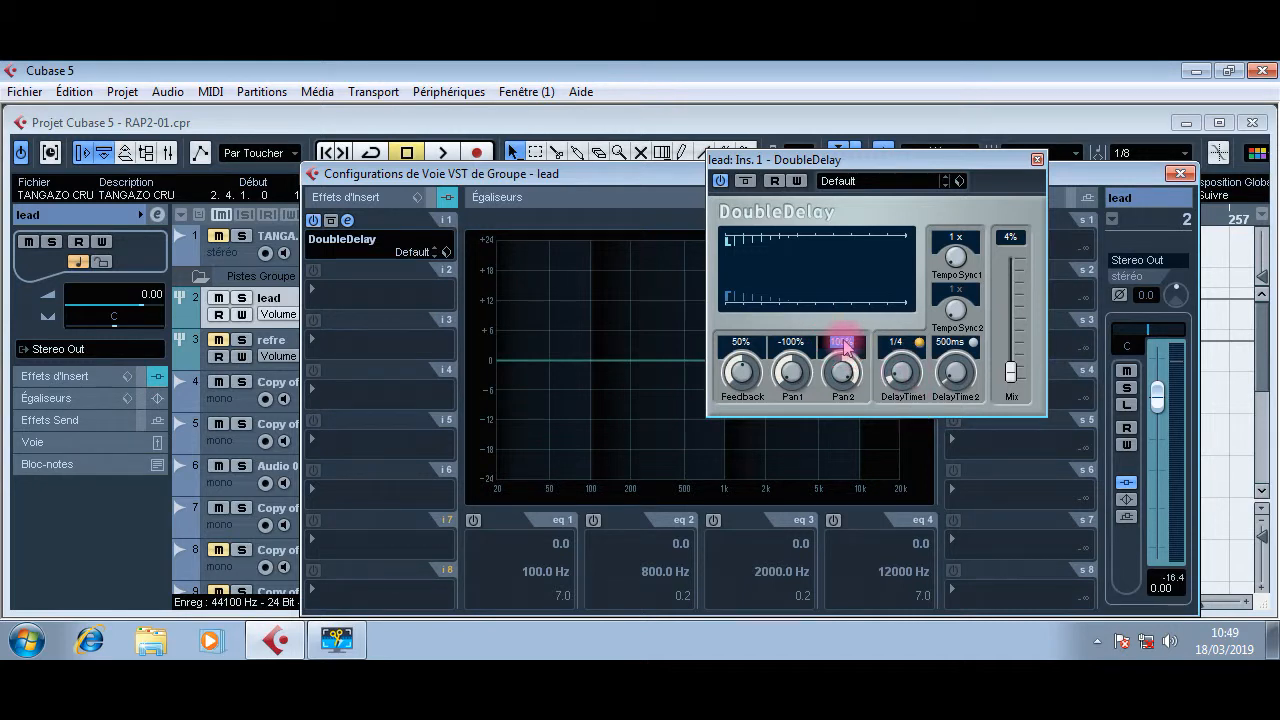
pyautogui.write('85')
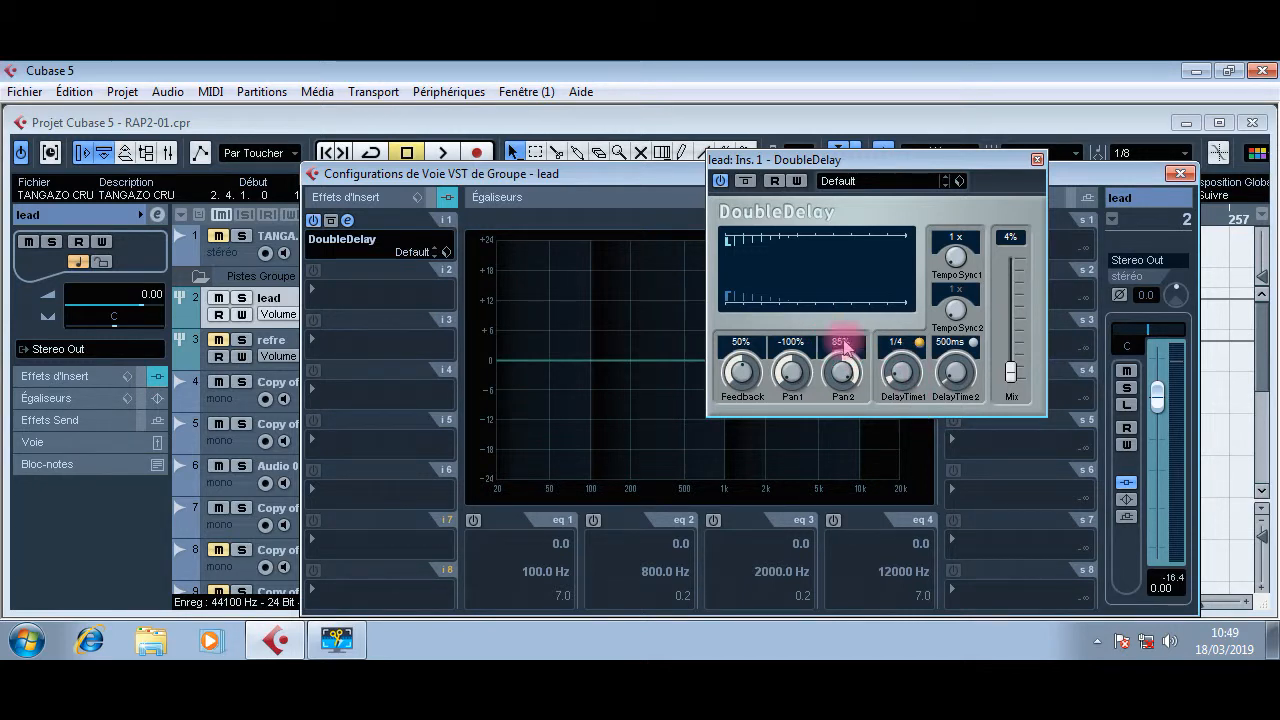
pyautogui.click(791, 342)
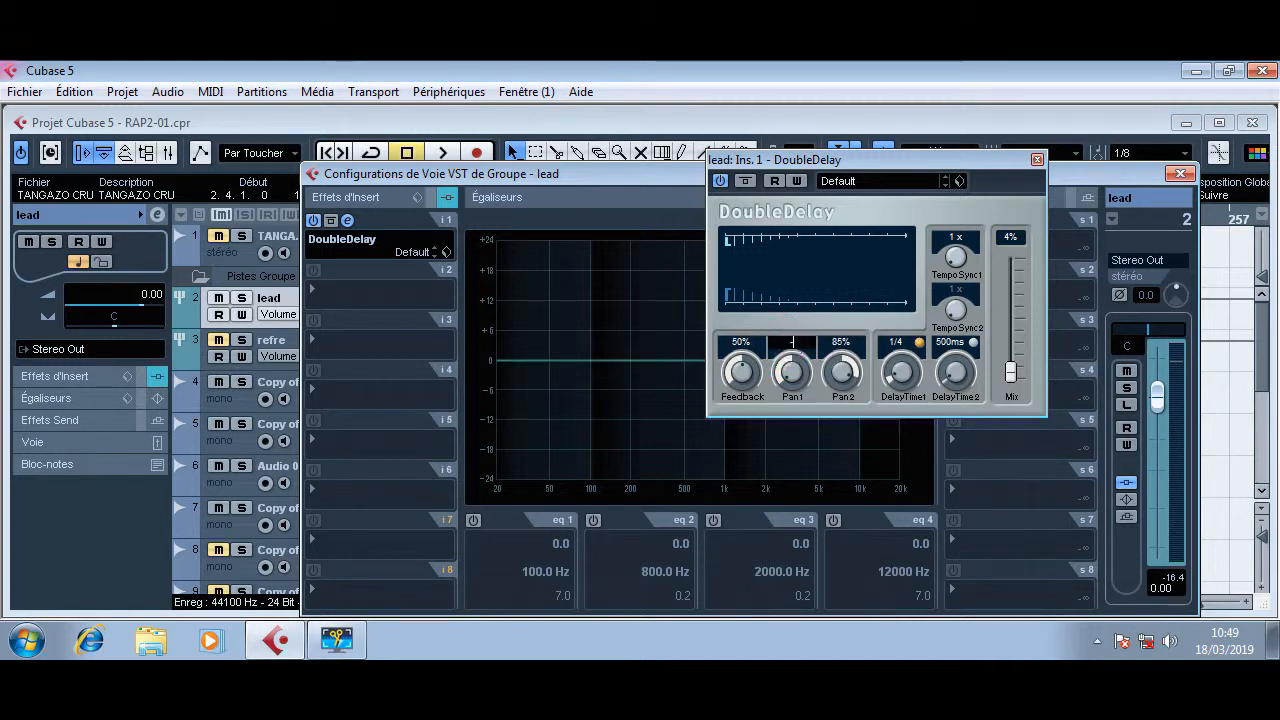
pyautogui.press('Return')
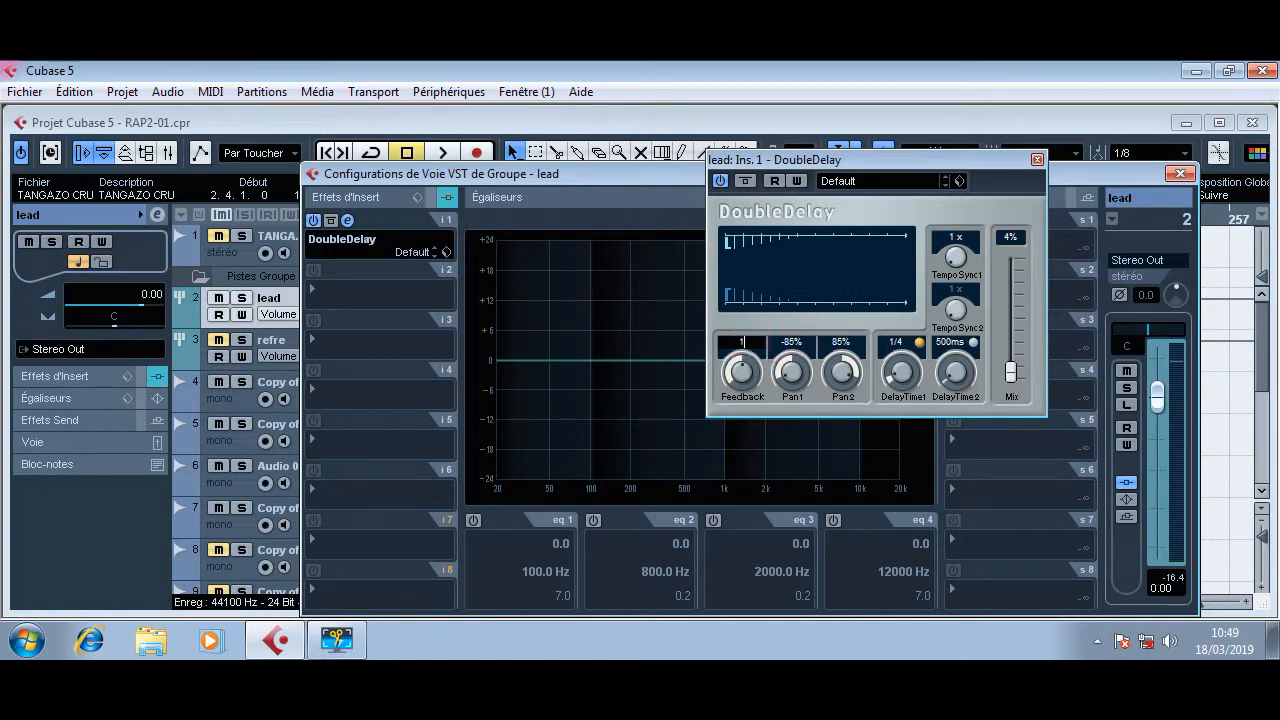
pyautogui.write('17')
pyautogui.click(748, 345)
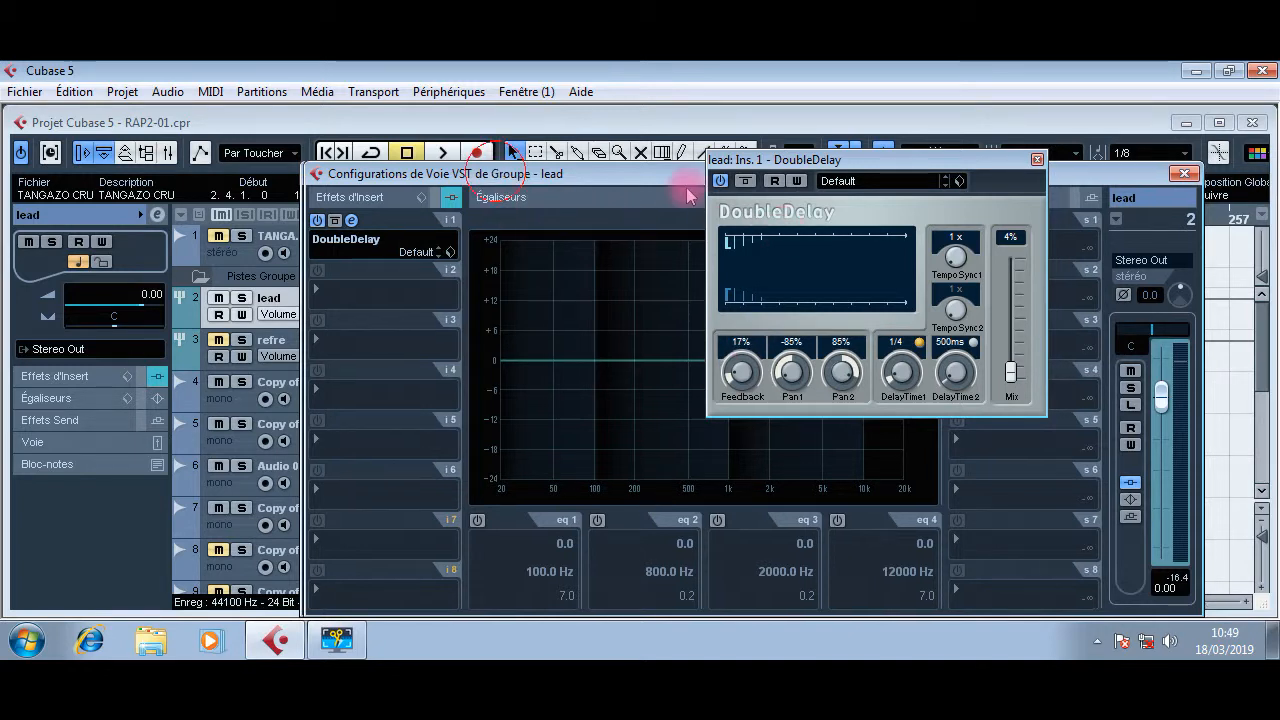
# Step: Play back the lead vocals to check the delay, lower the DoubleDelay mix to 3%, and stop playback
pyautogui.moveTo(488, 174); pyautogui.dragTo(720, 198)
pyautogui.press('space')
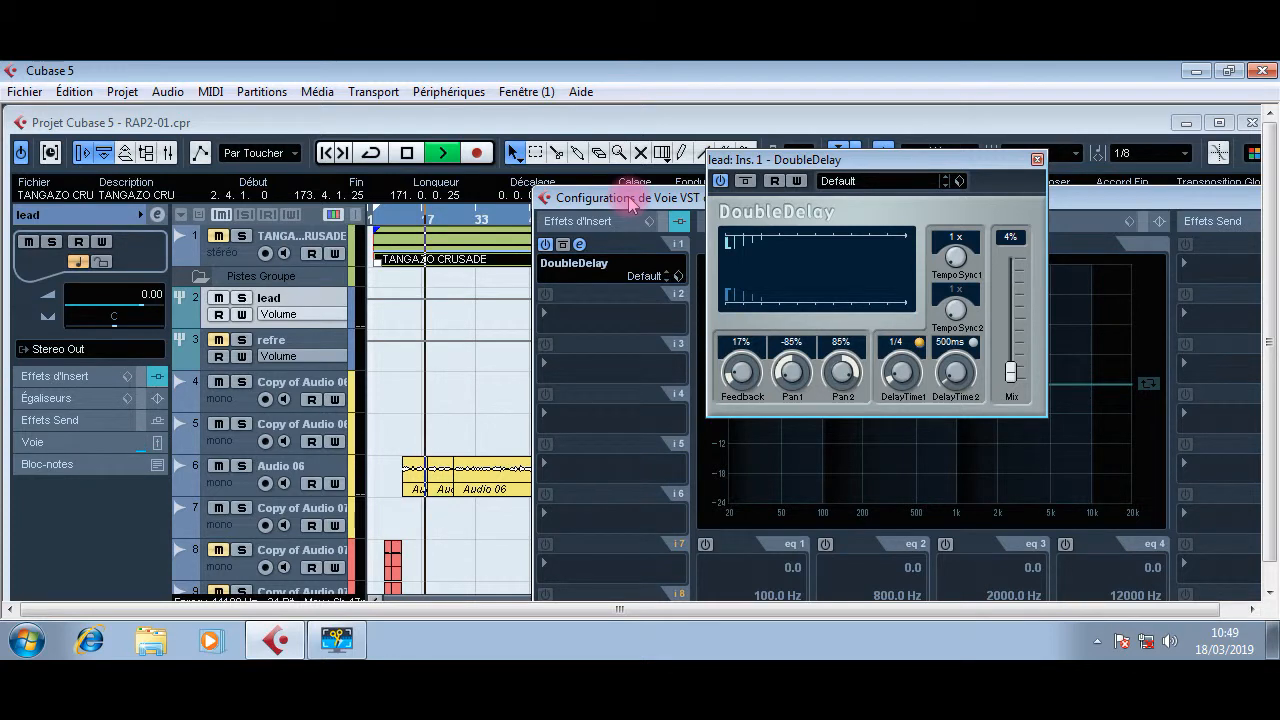
pyautogui.moveTo(632, 205); pyautogui.dragTo(417, 196)
pyautogui.press('space')
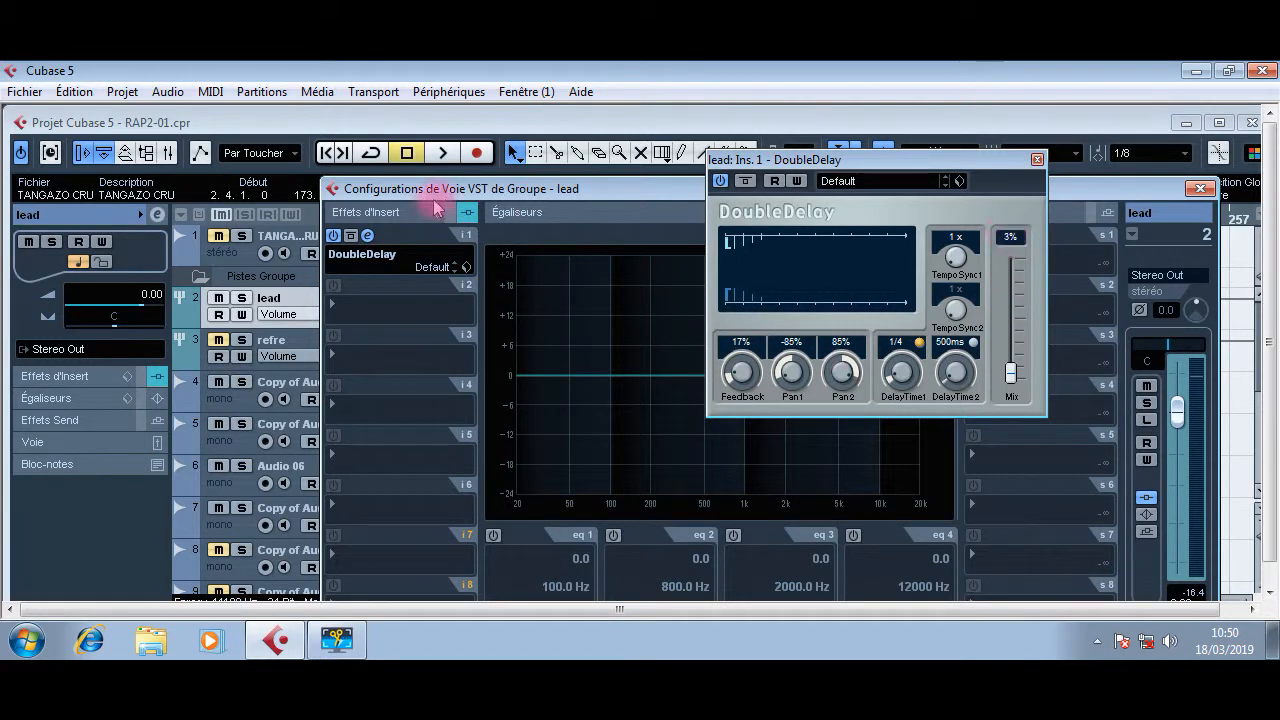
pyautogui.moveTo(481, 192); pyautogui.dragTo(678, 213)
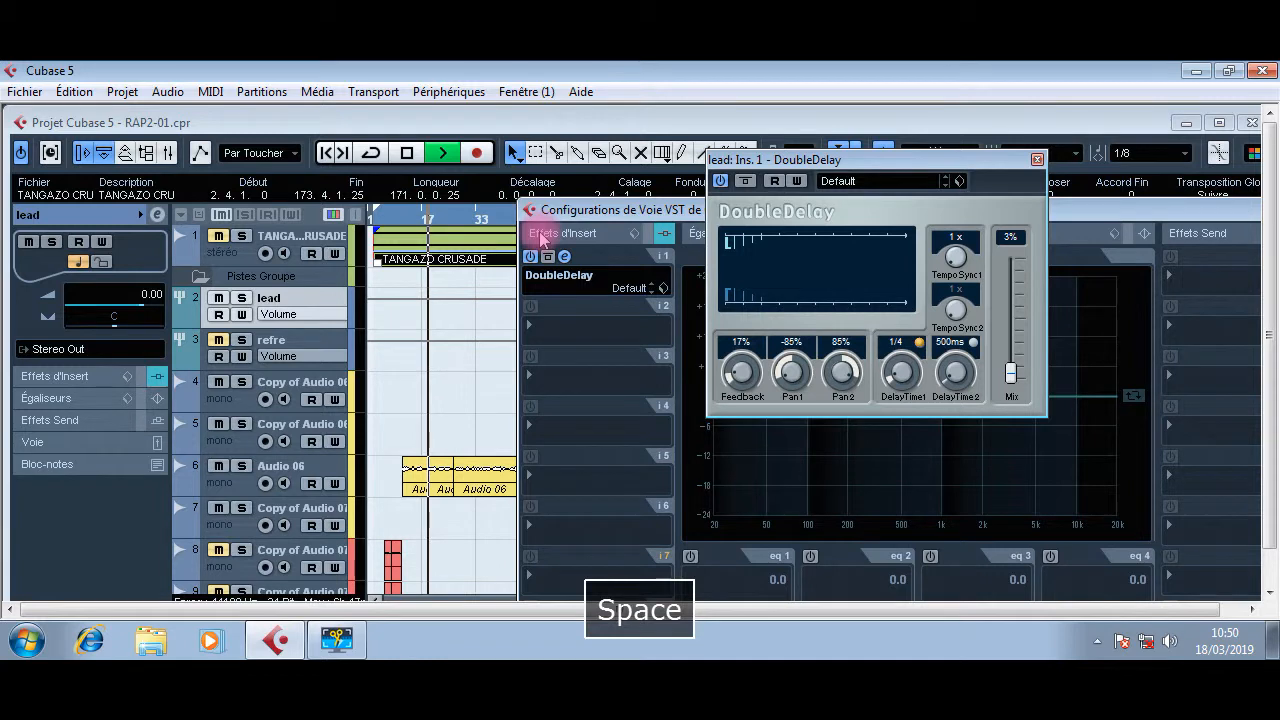
pyautogui.moveTo(622, 218); pyautogui.dragTo(437, 203)
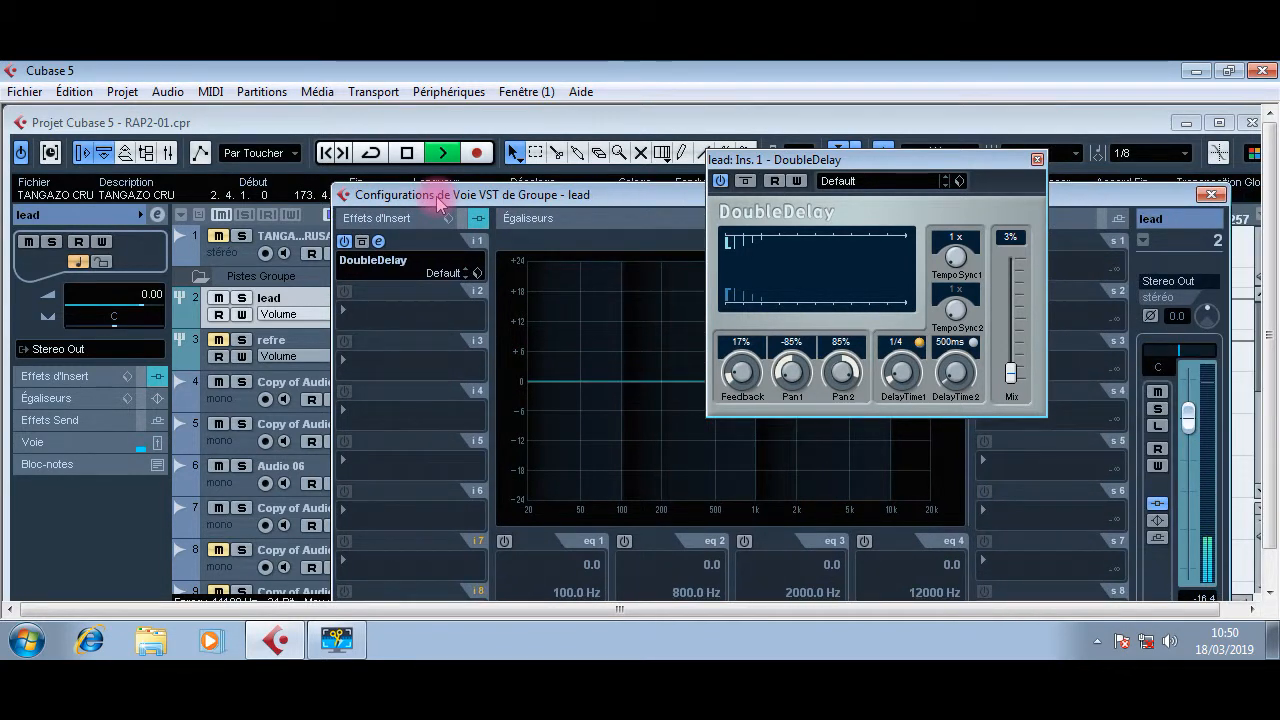
pyautogui.press('space')
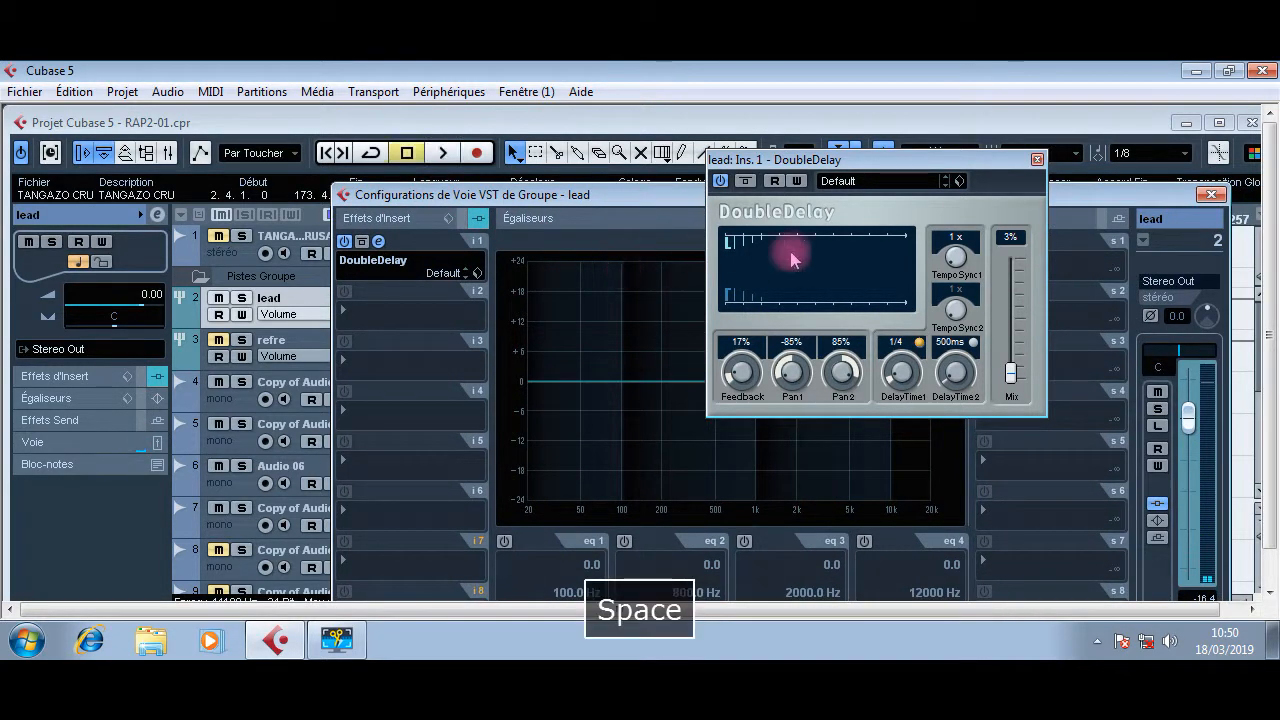
# Step: Load Reverb A in the lead group's second insert slot and set its wet level to 16
pyautogui.click(385, 318)
pyautogui.moveTo(403, 395)
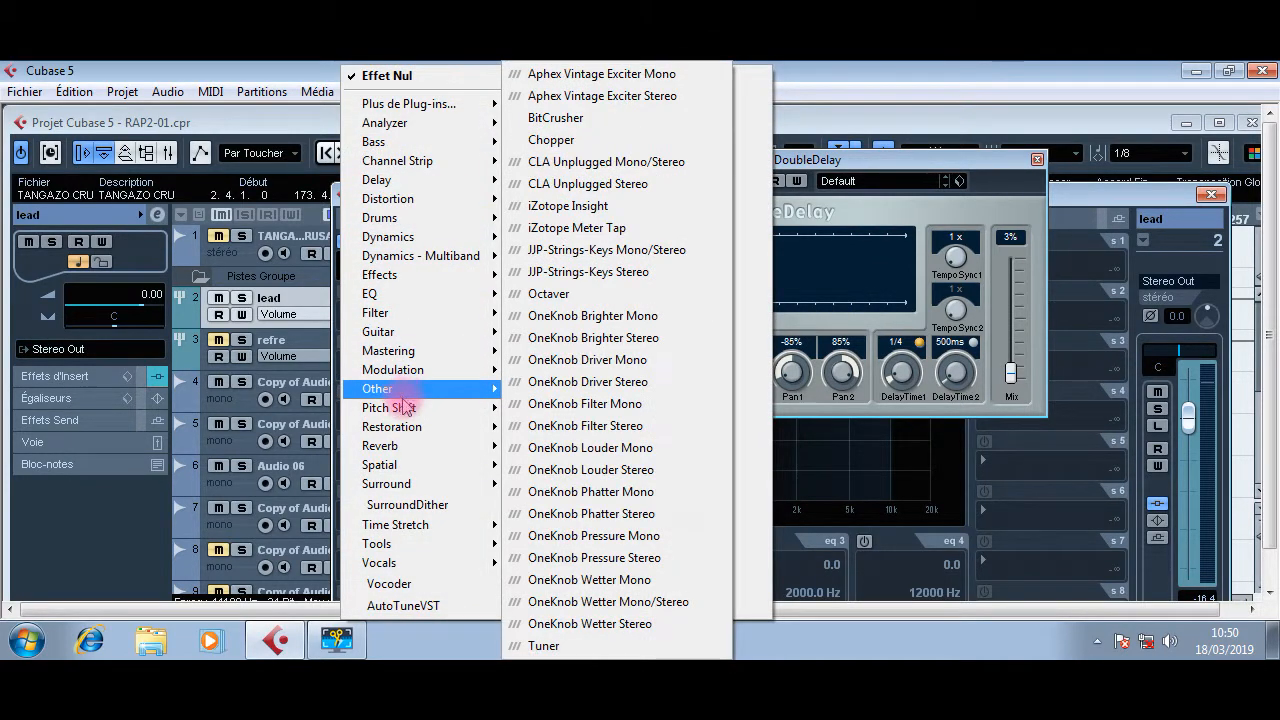
pyautogui.moveTo(409, 447)
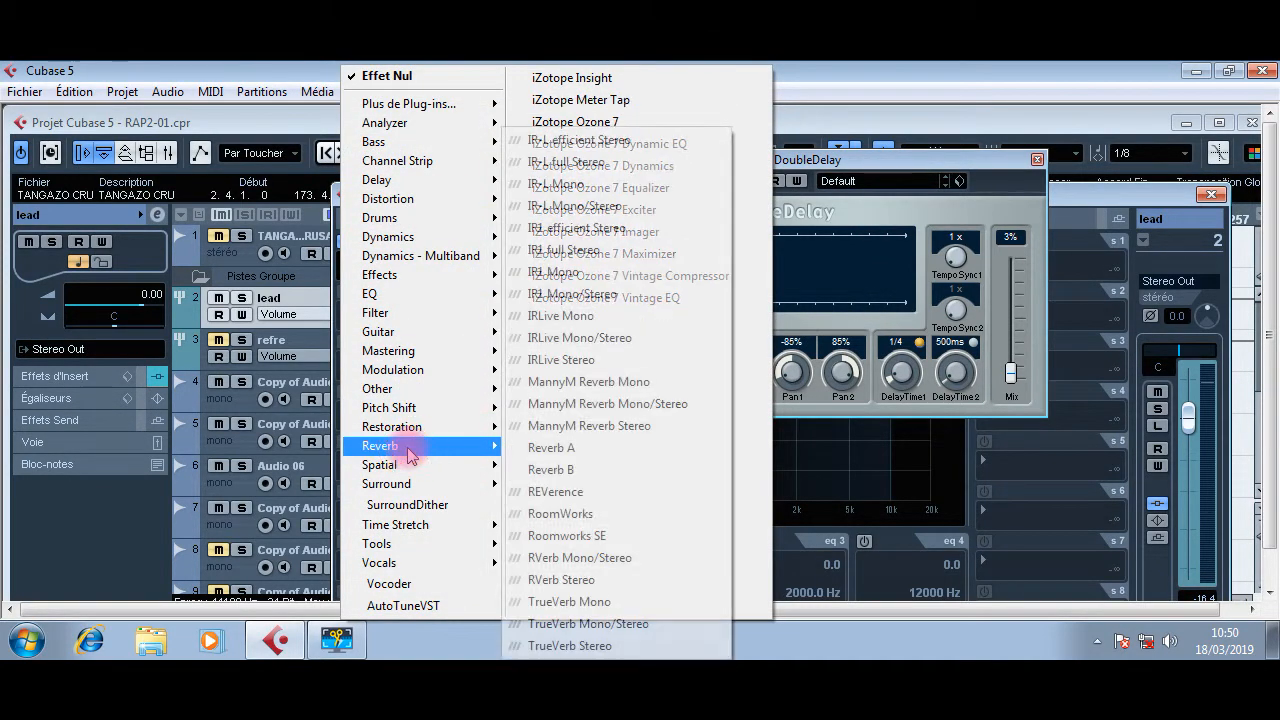
pyautogui.click(545, 455)
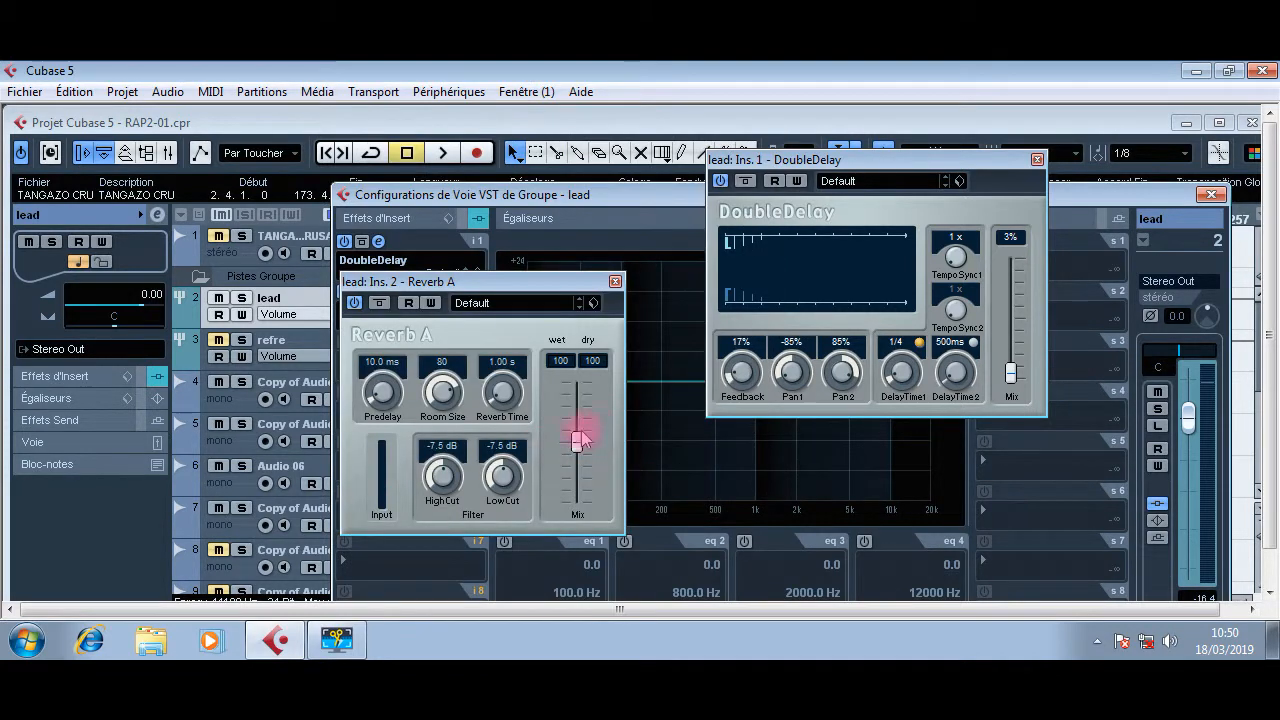
pyautogui.moveTo(577, 452); pyautogui.dragTo(578, 438)
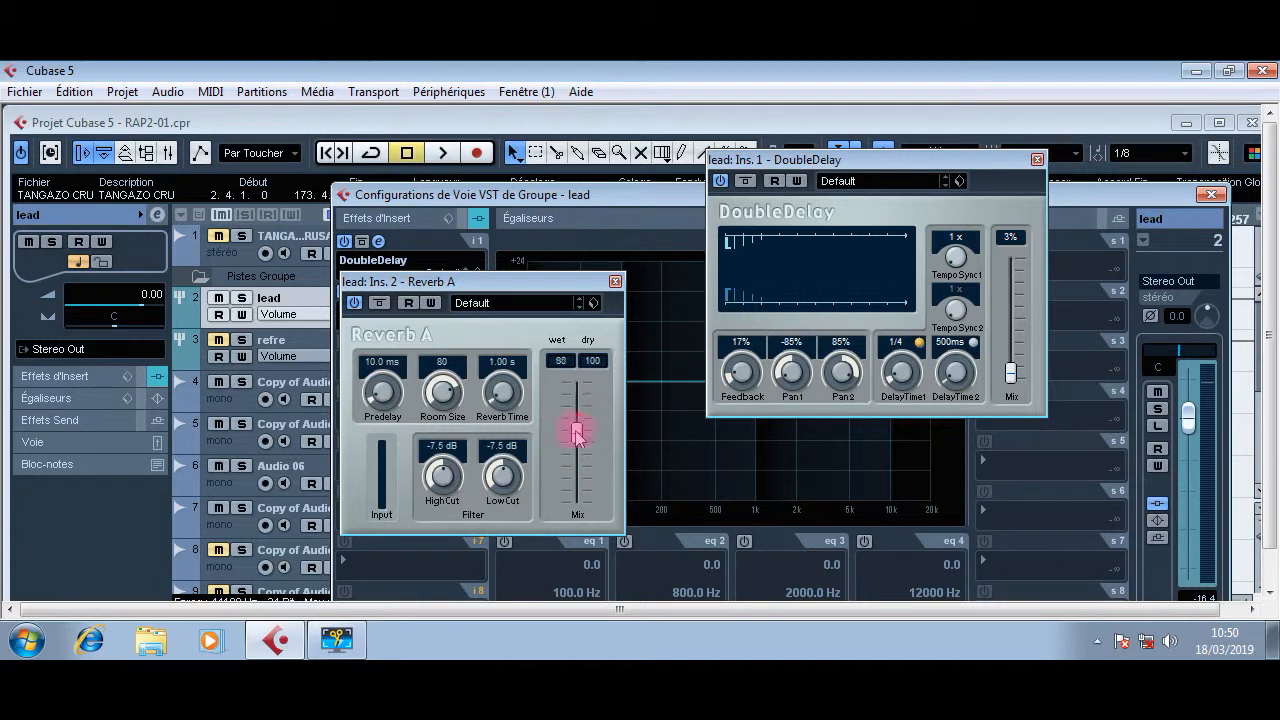
pyautogui.click(560, 362)
pyautogui.moveTo(577, 385); pyautogui.dragTo(580, 418)
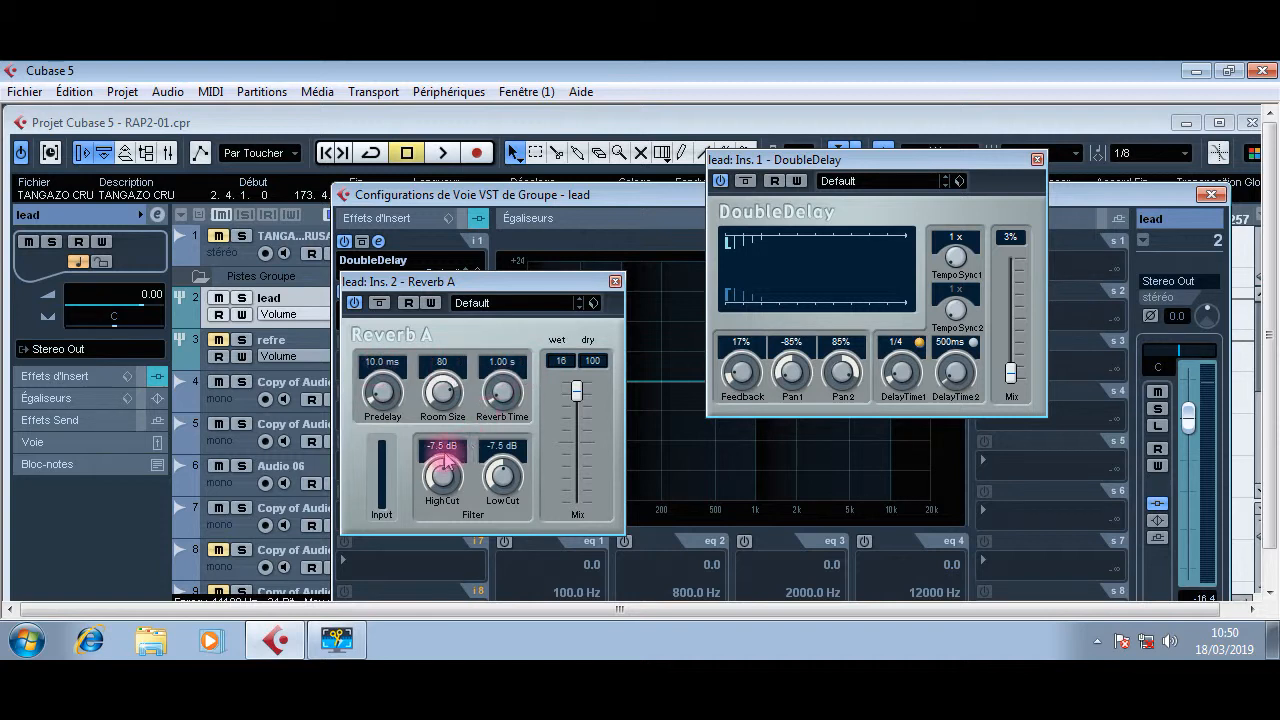
# Step: Set the Reverb A filter's high cut to -4 dB and low cut to -12 dB
pyautogui.press('BackSpace')
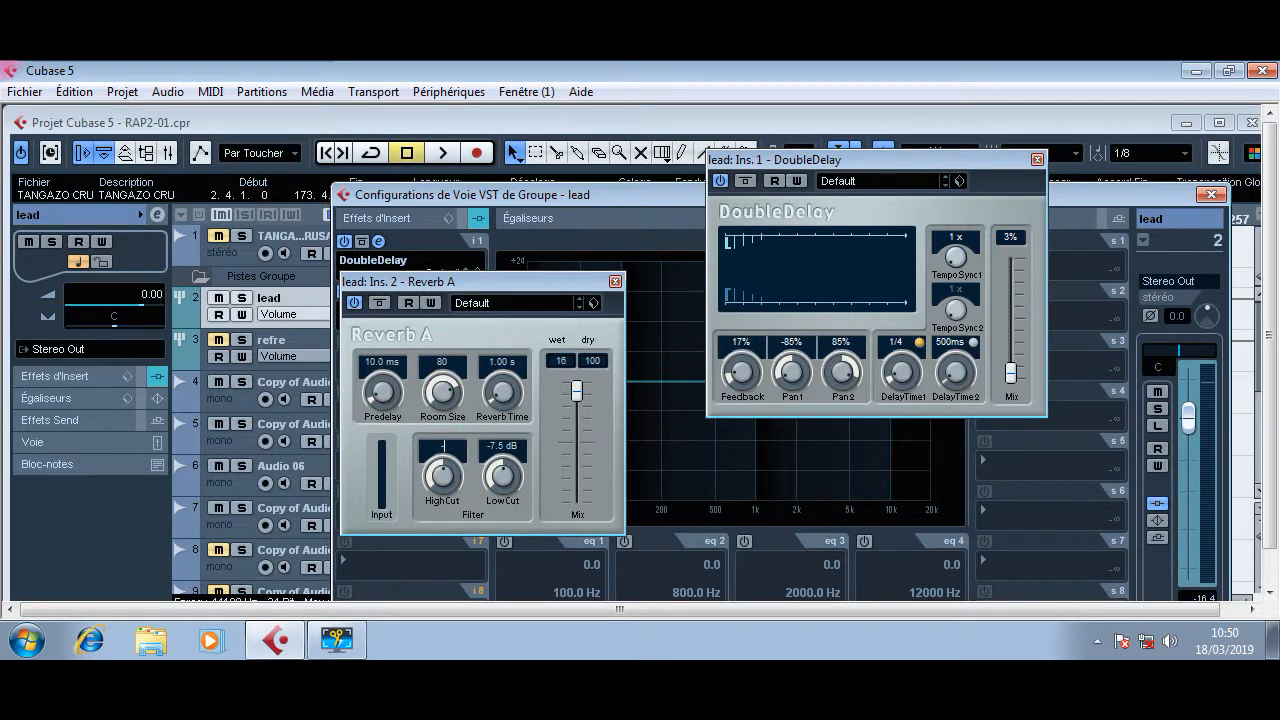
pyautogui.write('-4')
pyautogui.press('Return')
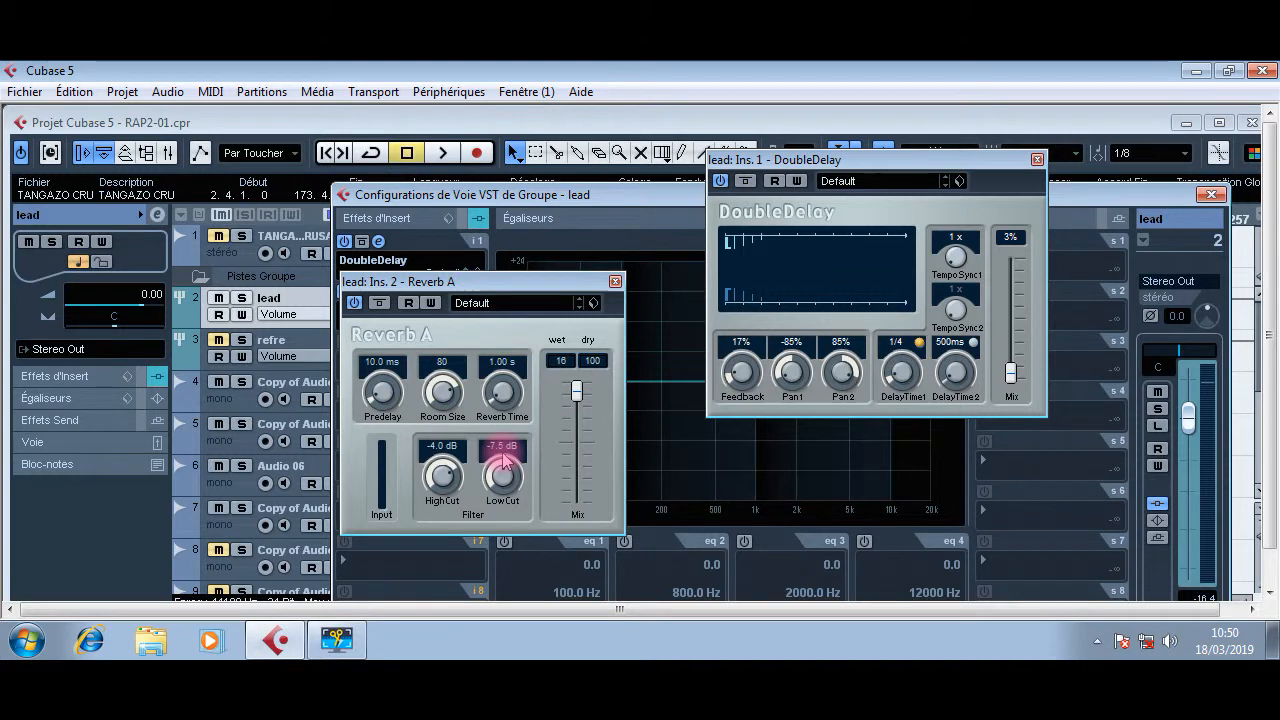
pyautogui.click(503, 452)
pyautogui.press('BackSpace')
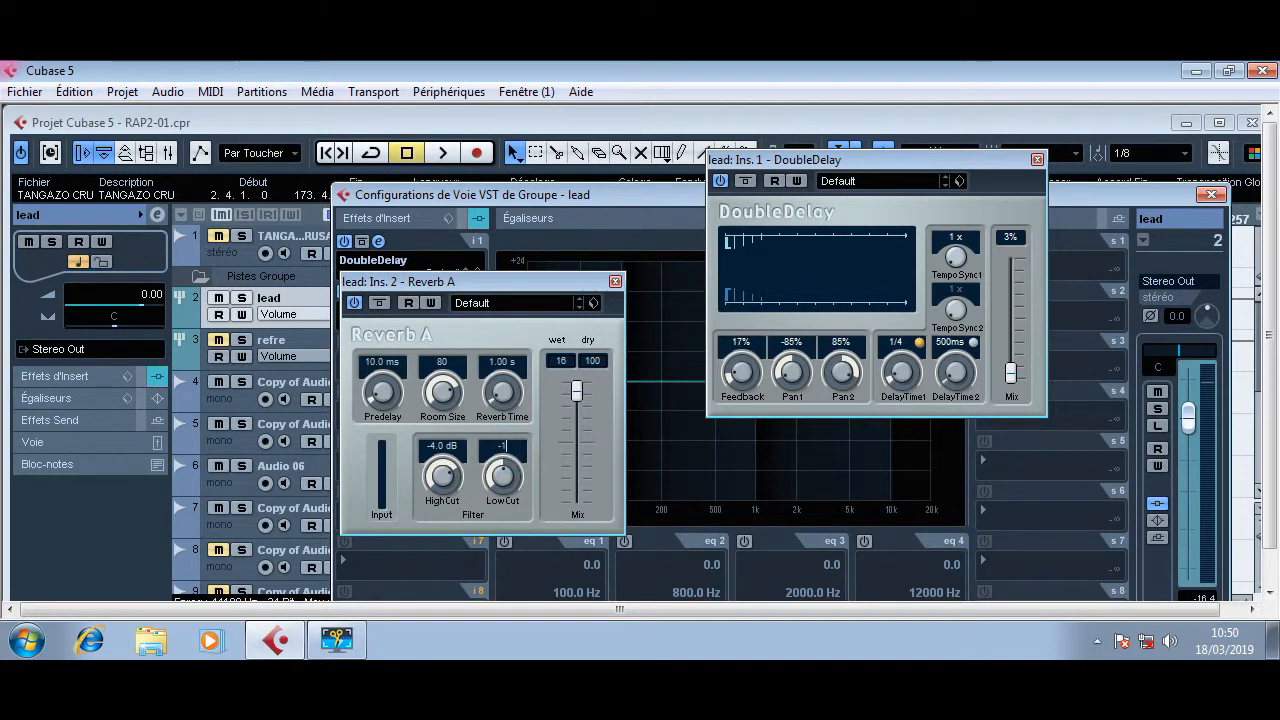
pyautogui.press('Return')
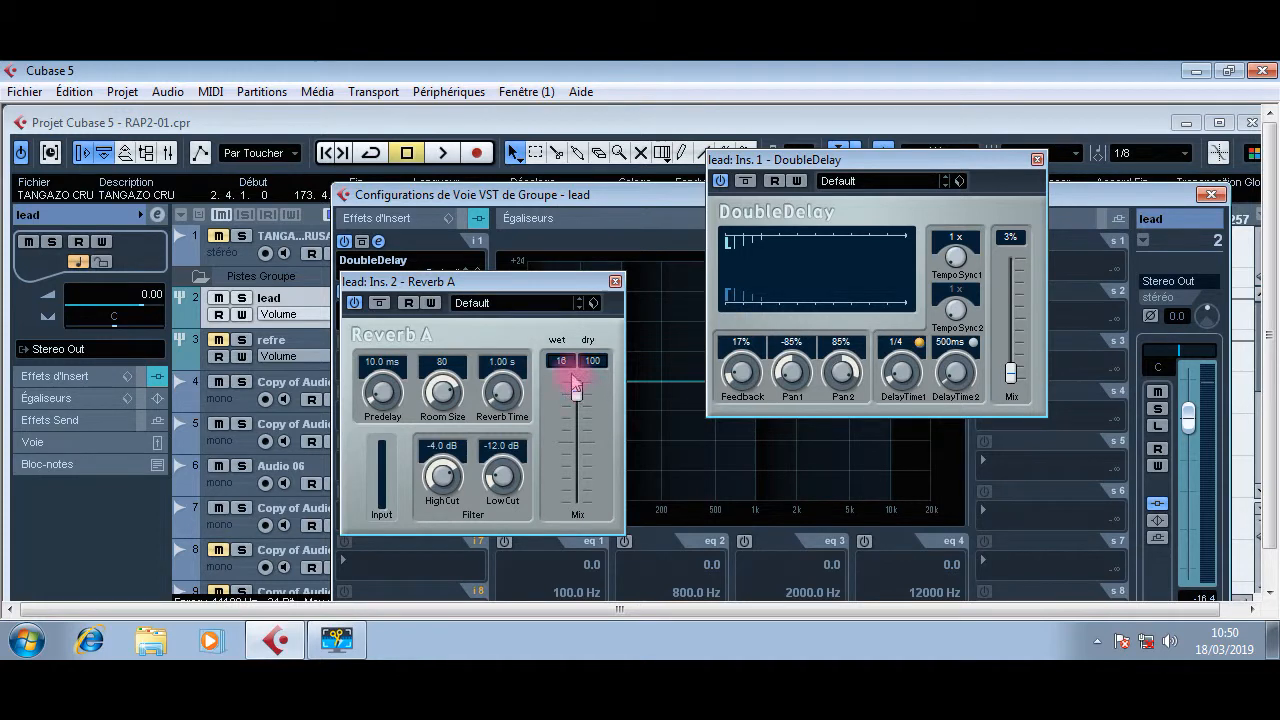
# Step: Play the lead vocals briefly to hear the reverb, and set the Reverb A predelay to 2.5 ms
pyautogui.press('space')
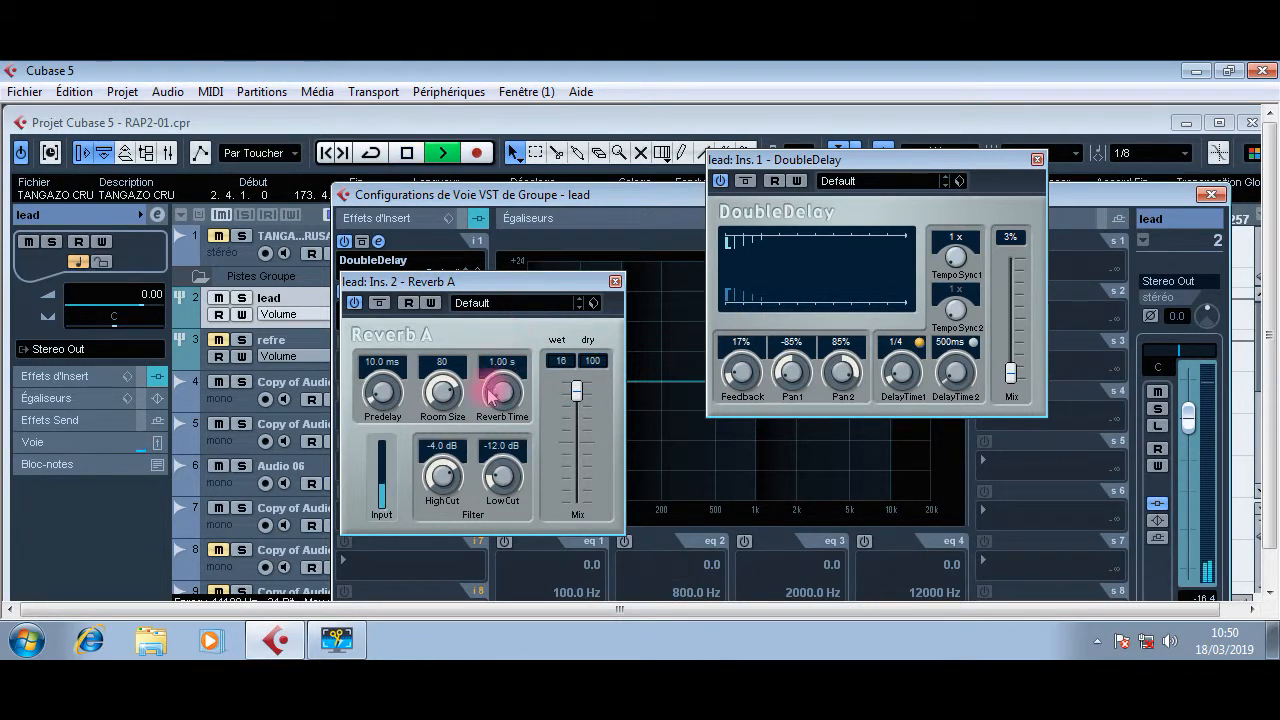
pyautogui.press('space')
pyautogui.click(383, 362)
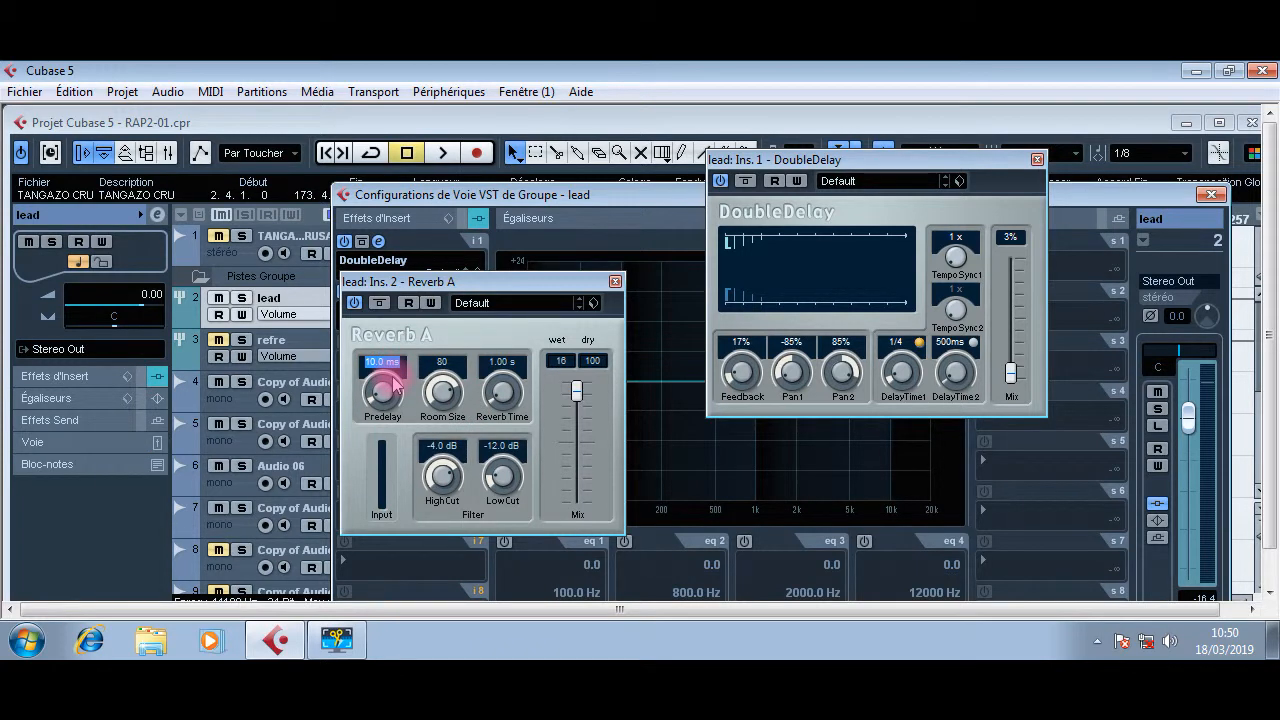
pyautogui.write('2.5')
pyautogui.click(393, 384)
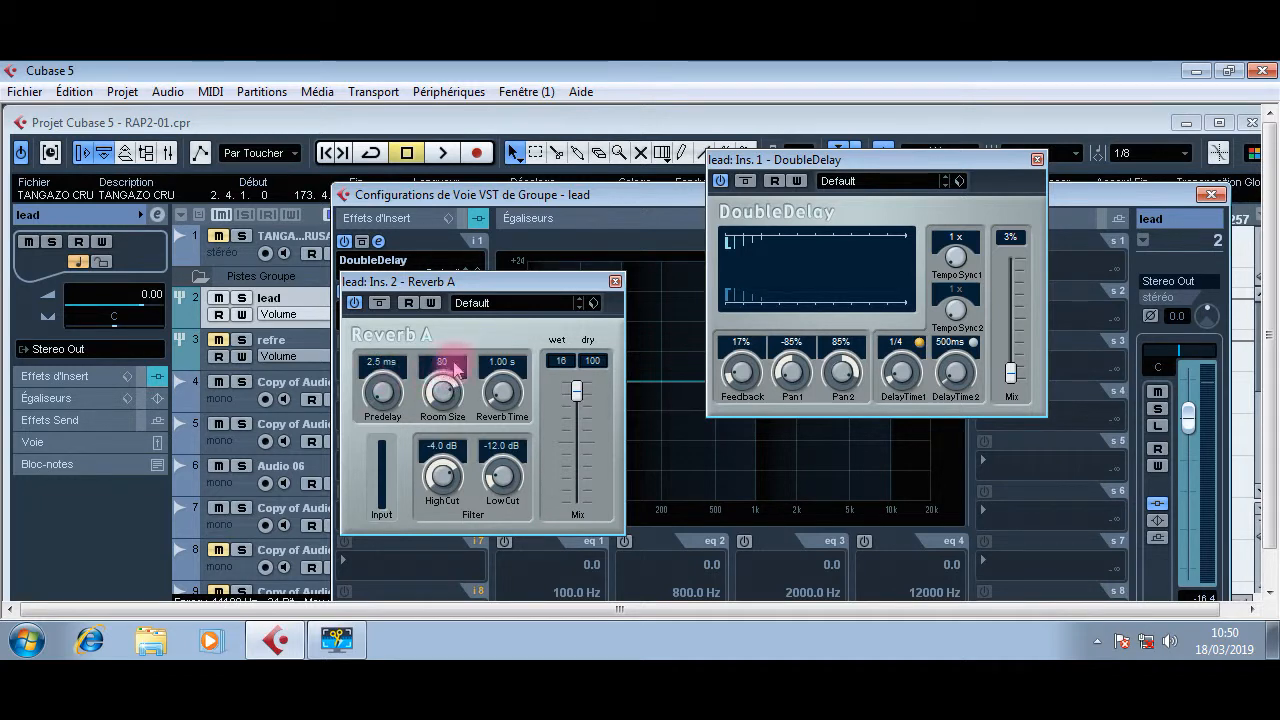
# Step: Set the Reverb A reverb time to 1.45 s and, during playback, lower its wet level to 10
pyautogui.click(499, 366)
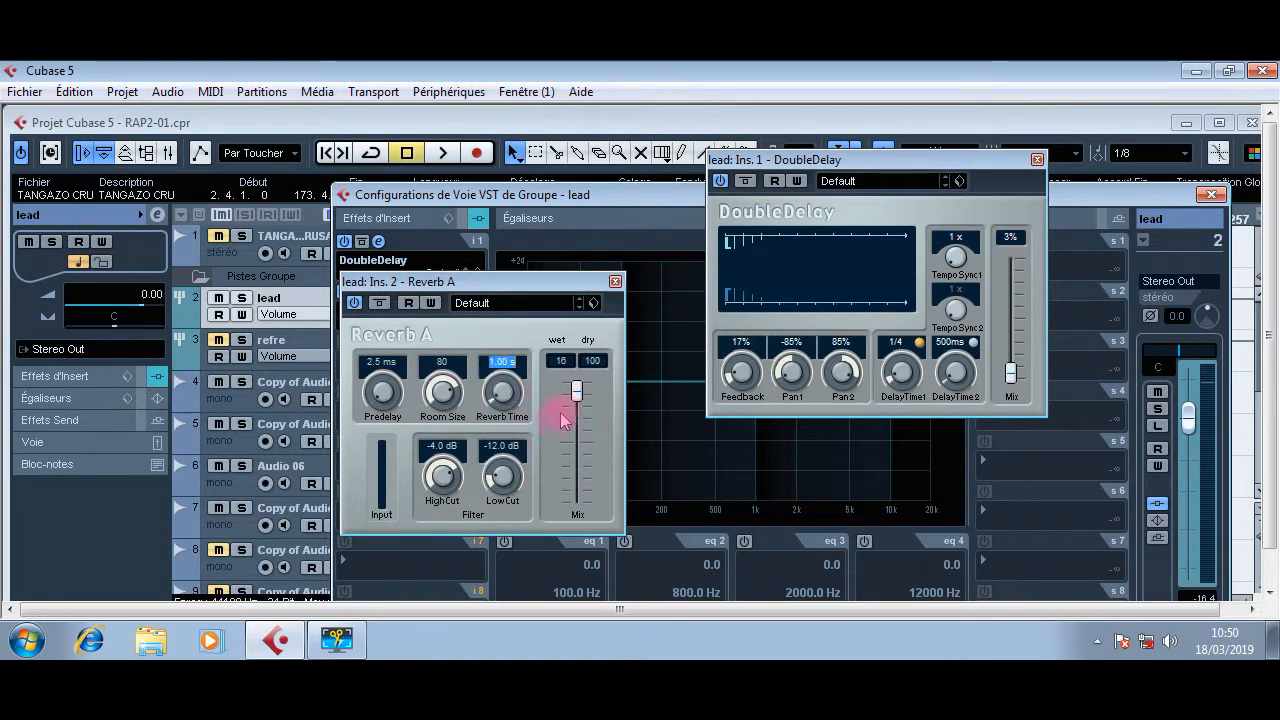
pyautogui.click(514, 356)
pyautogui.press('space')
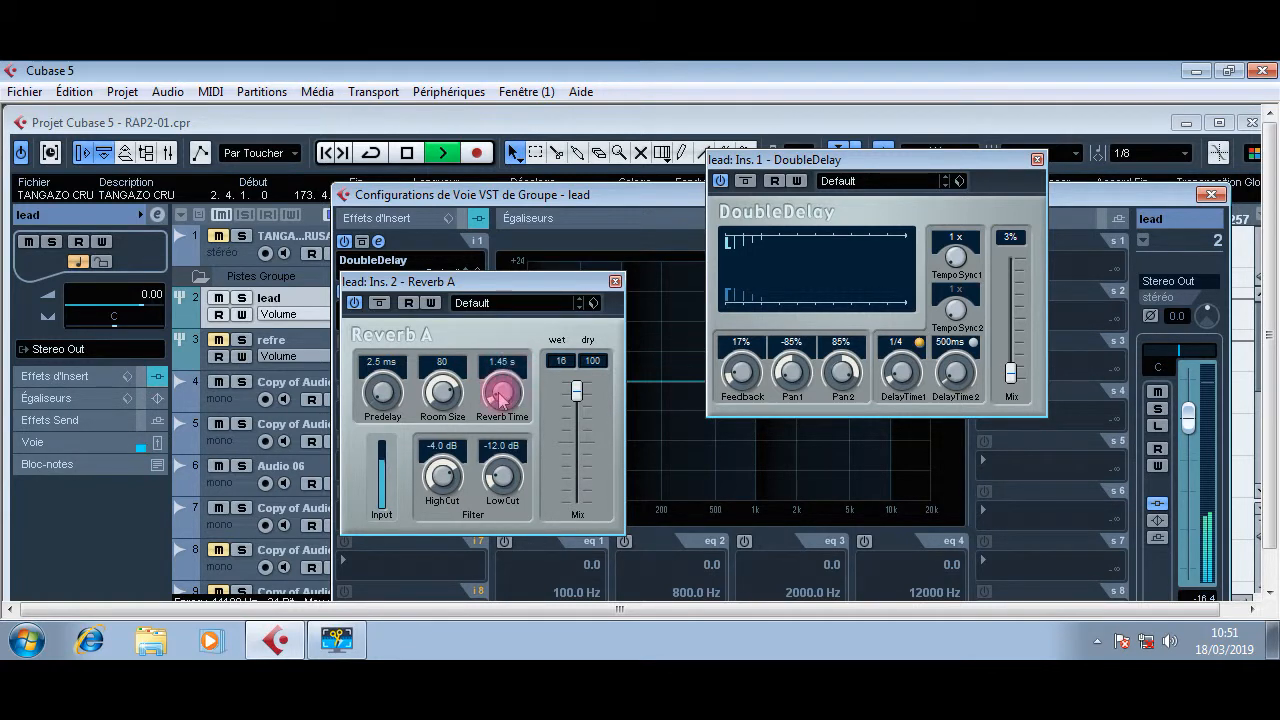
pyautogui.moveTo(577, 393); pyautogui.dragTo(577, 391)
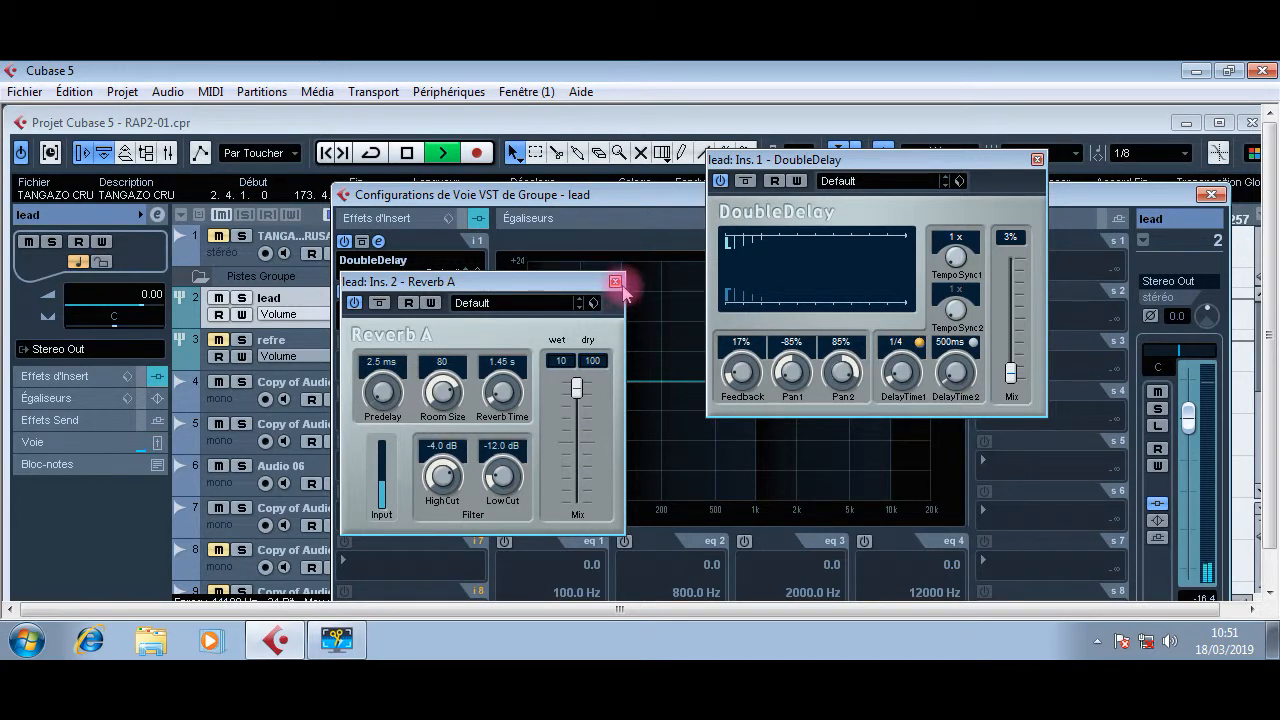
# Step: Stop playback and close the Reverb A and DoubleDelay plug-in windows
pyautogui.press('space')
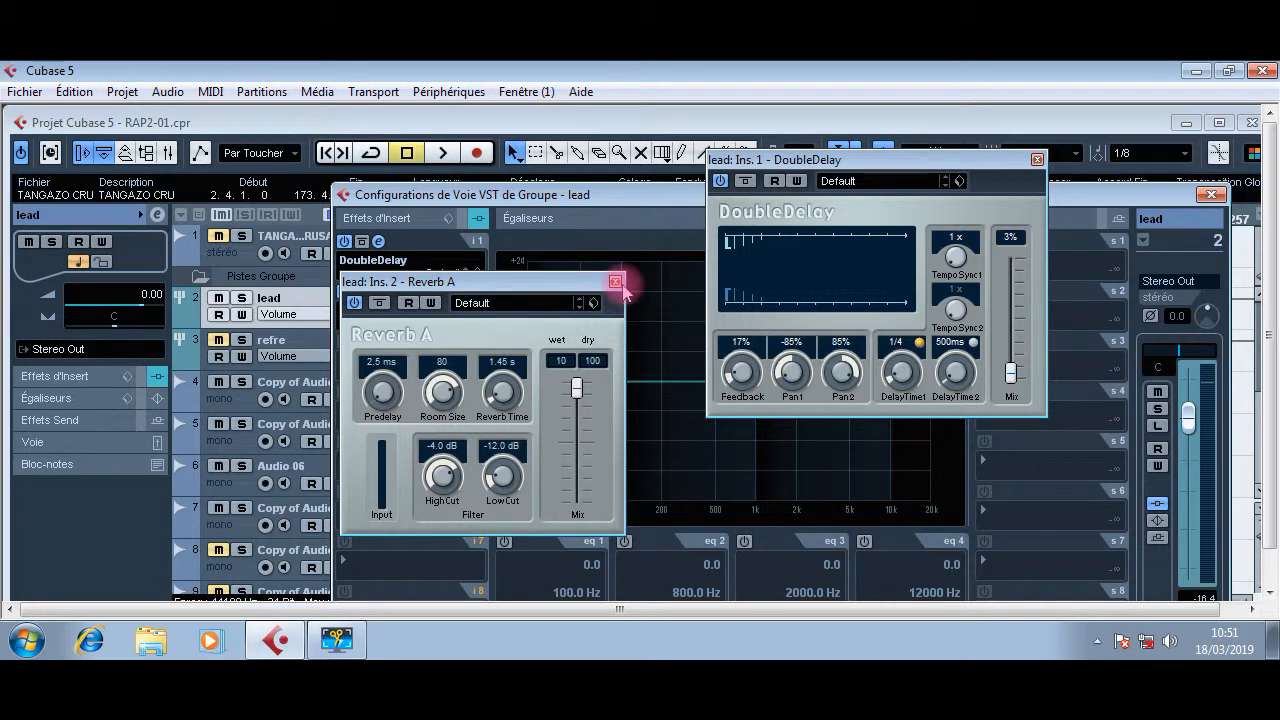
pyautogui.click(616, 282)
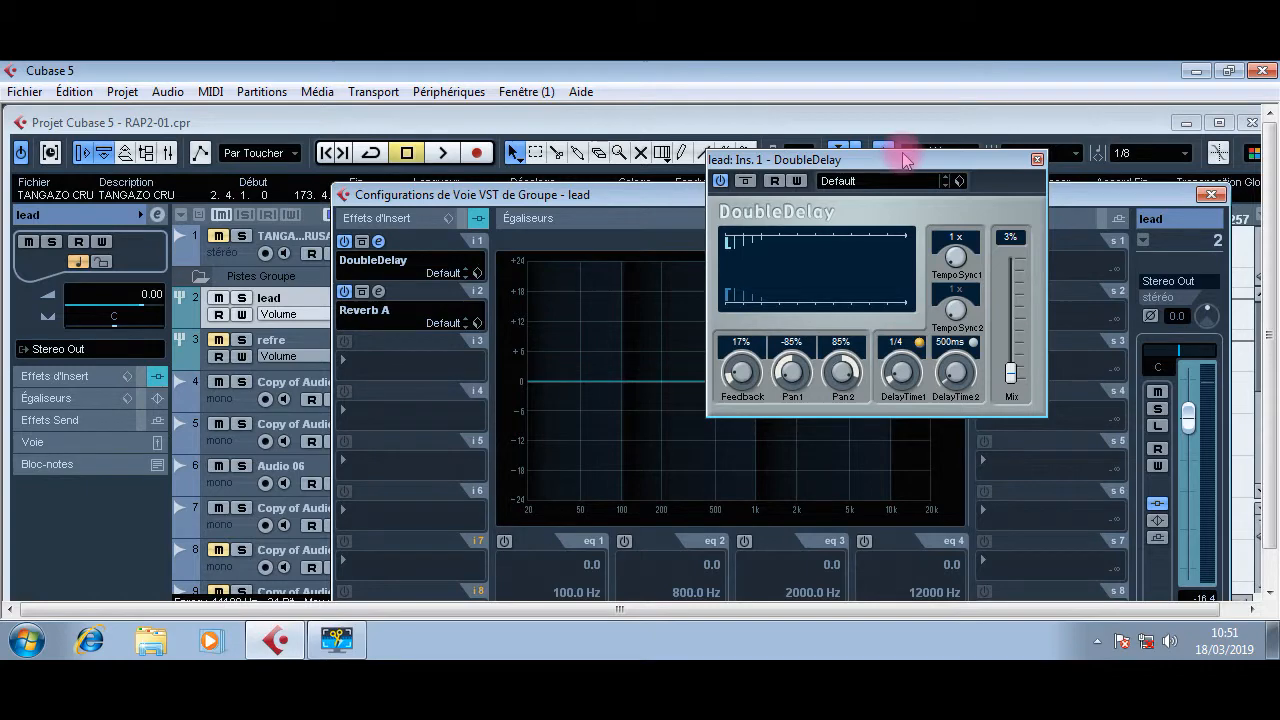
pyautogui.click(1037, 159)
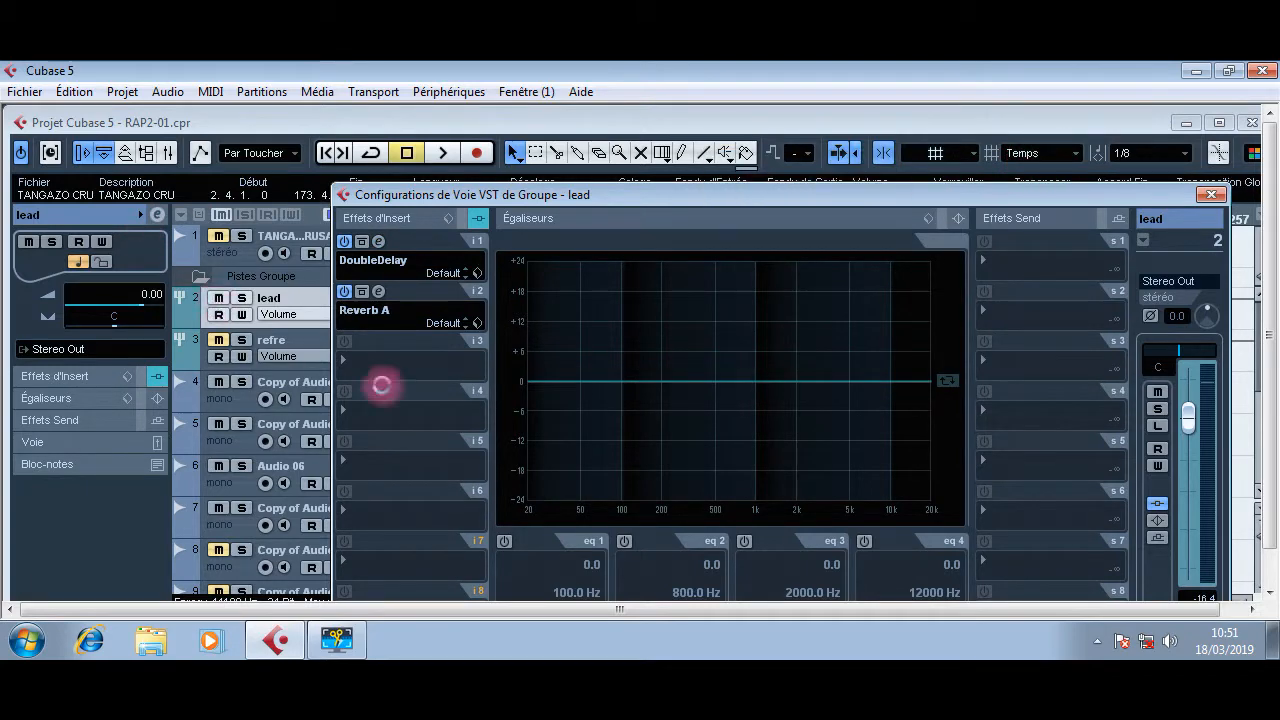
# Step: Load StudioEQ in the lead group's third insert slot and enable all four of its bands
pyautogui.click(371, 378)
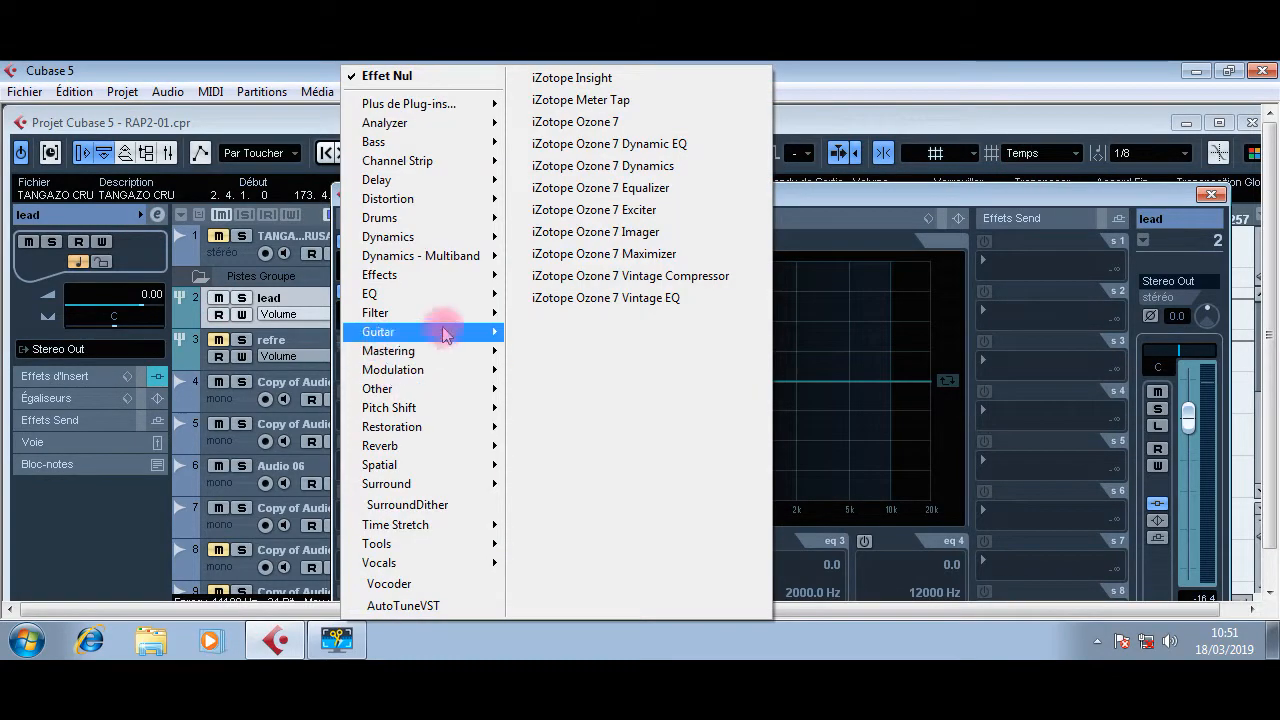
pyautogui.moveTo(398, 298)
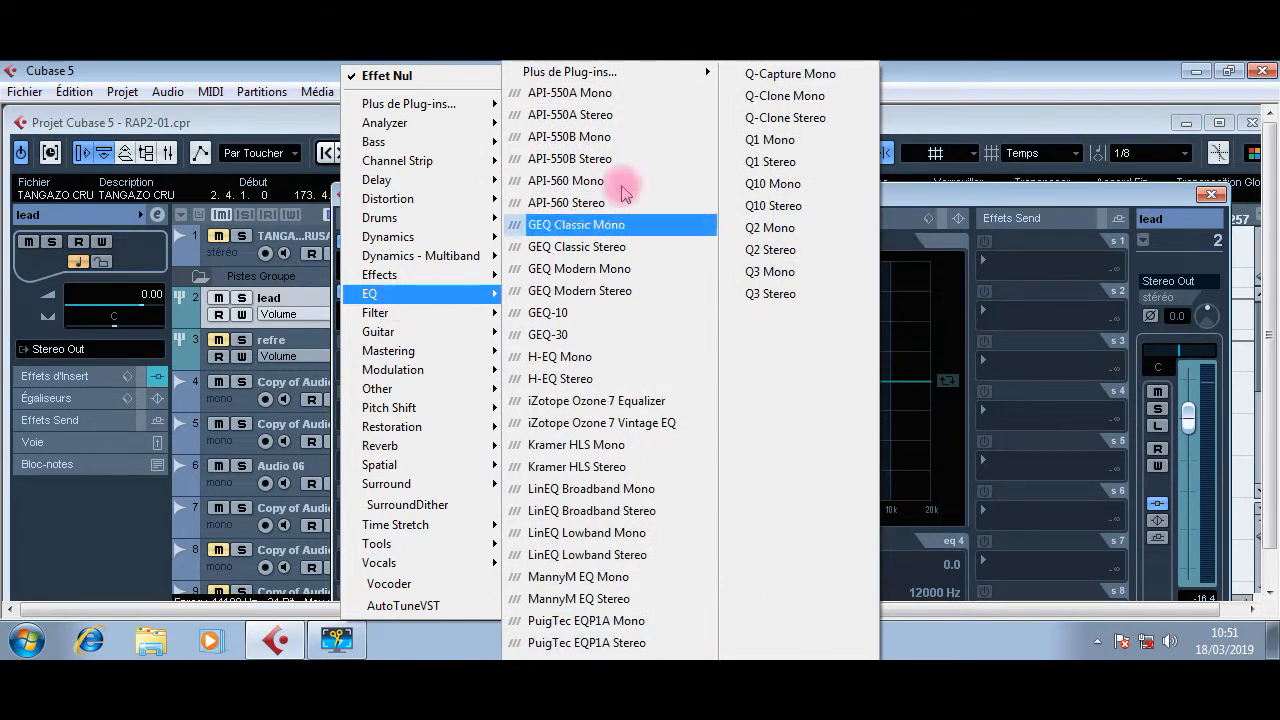
pyautogui.moveTo(626, 80)
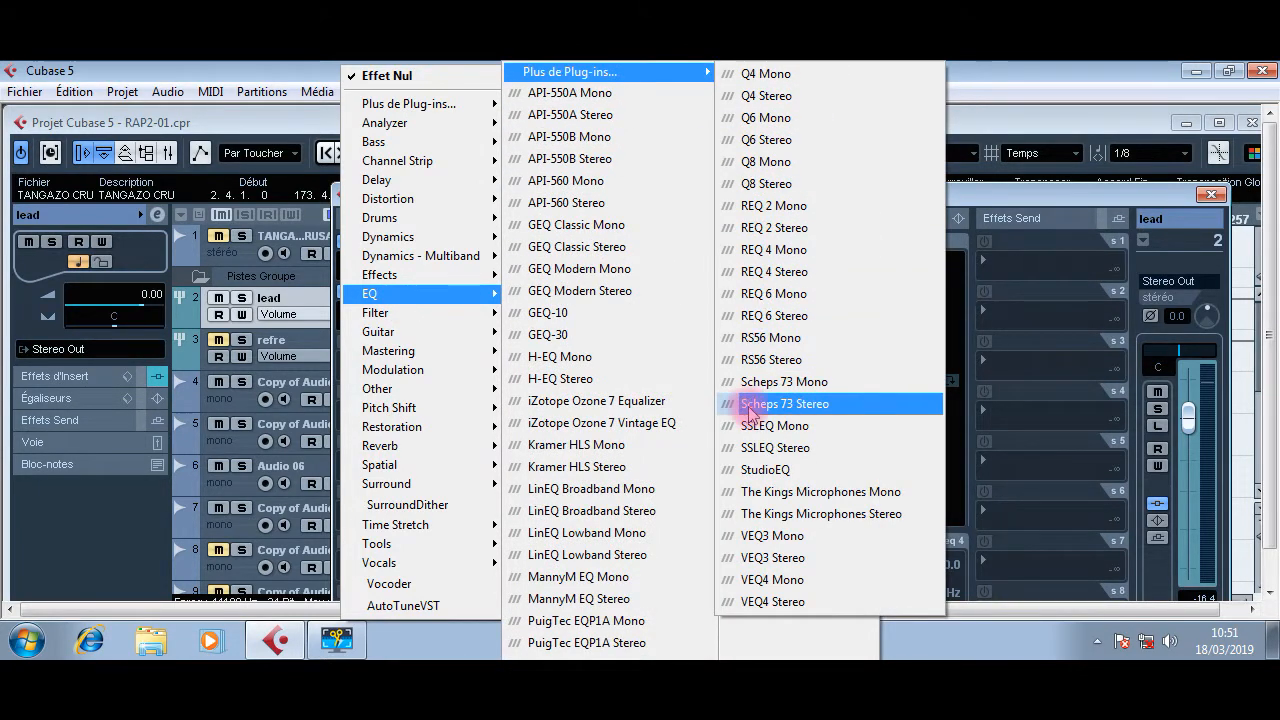
pyautogui.click(794, 470)
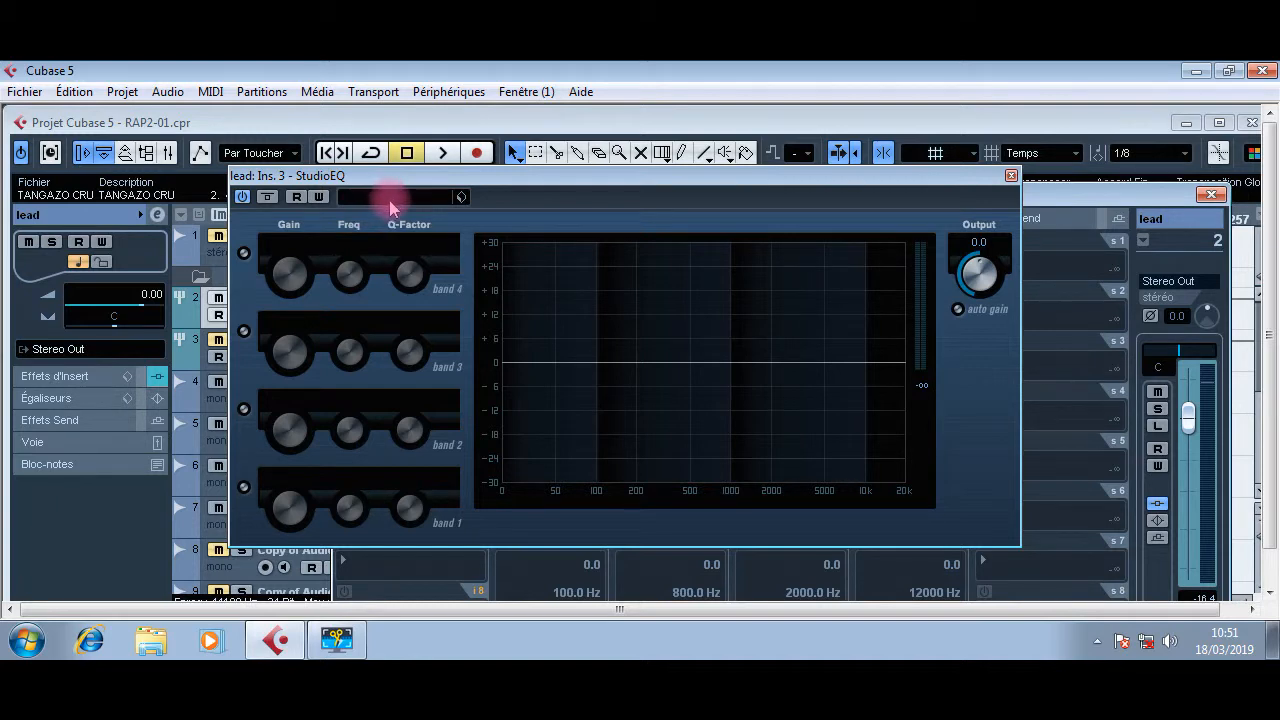
pyautogui.click(244, 252)
pyautogui.click(244, 330)
pyautogui.click(246, 410)
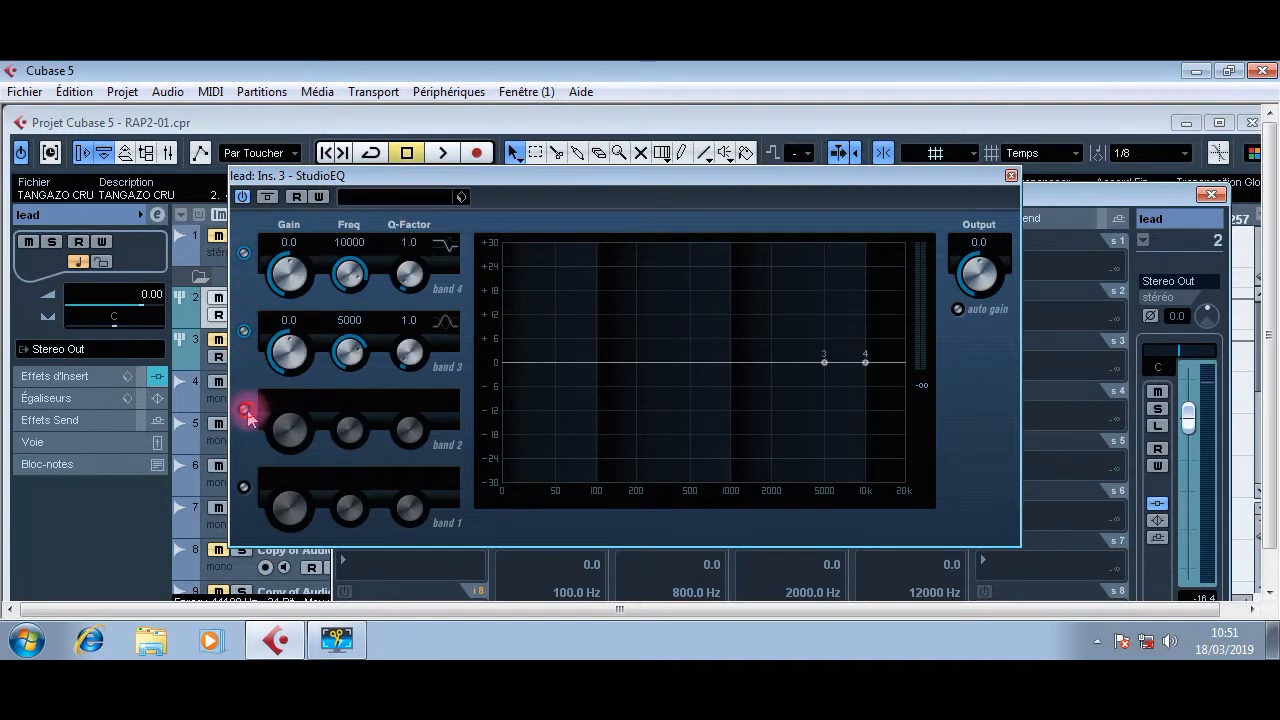
pyautogui.click(244, 487)
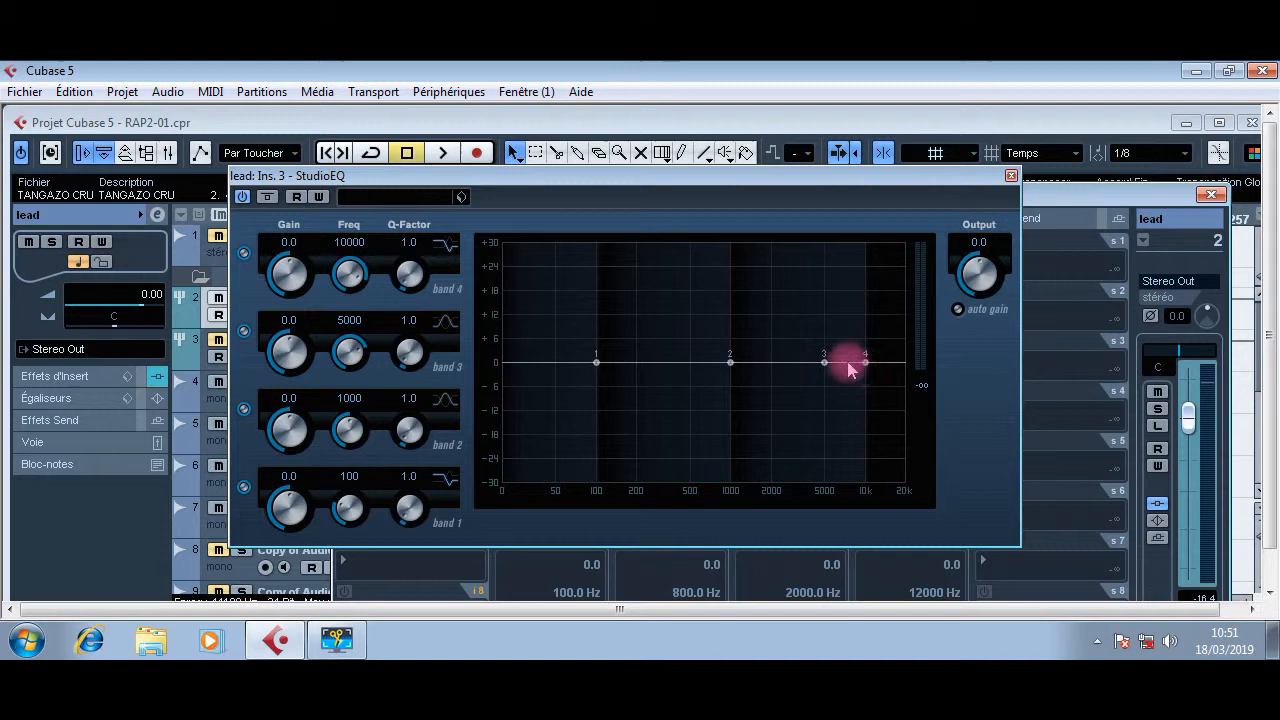
# Step: Shape the StudioEQ curve: band 4 at 5.9 dB/9921 Hz, band 3 at -0.6 dB/3102 Hz, band 2 at -2.6 dB/677 Hz, band 1 at -24 dB/103 Hz
pyautogui.moveTo(865, 362); pyautogui.dragTo(864, 341)
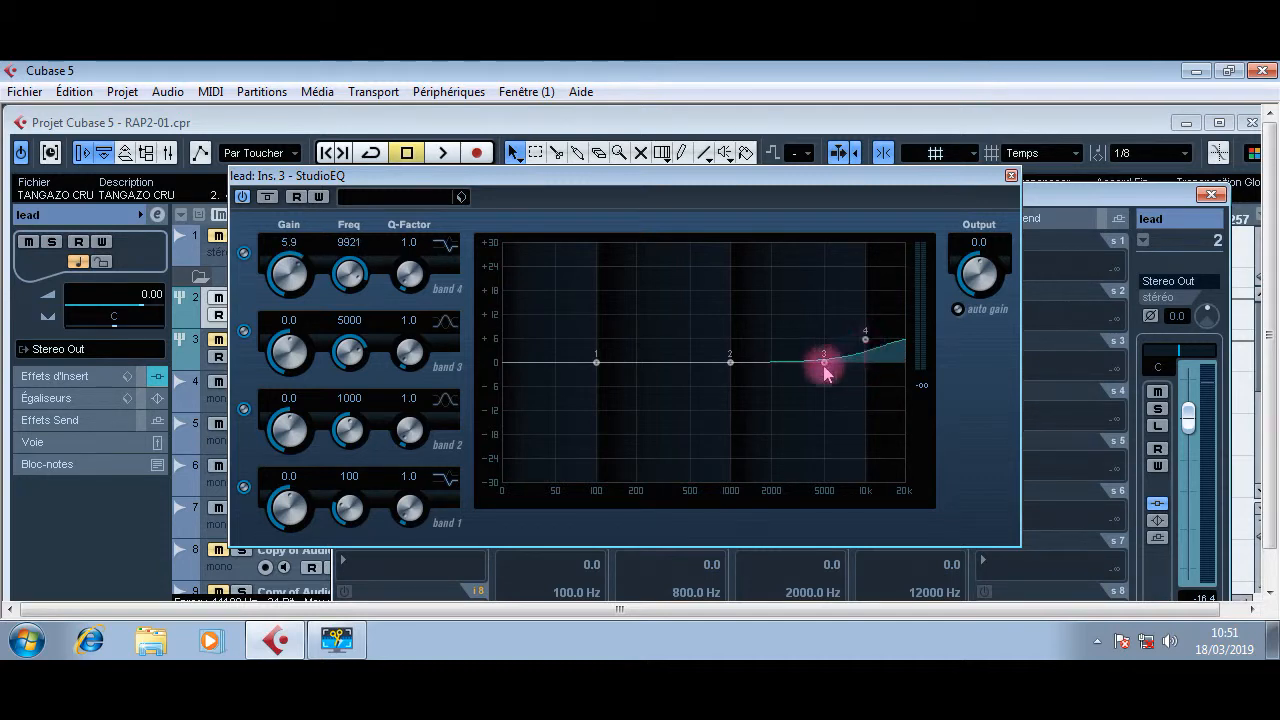
pyautogui.moveTo(826, 372); pyautogui.dragTo(708, 371)
pyautogui.moveTo(596, 362); pyautogui.dragTo(613, 515)
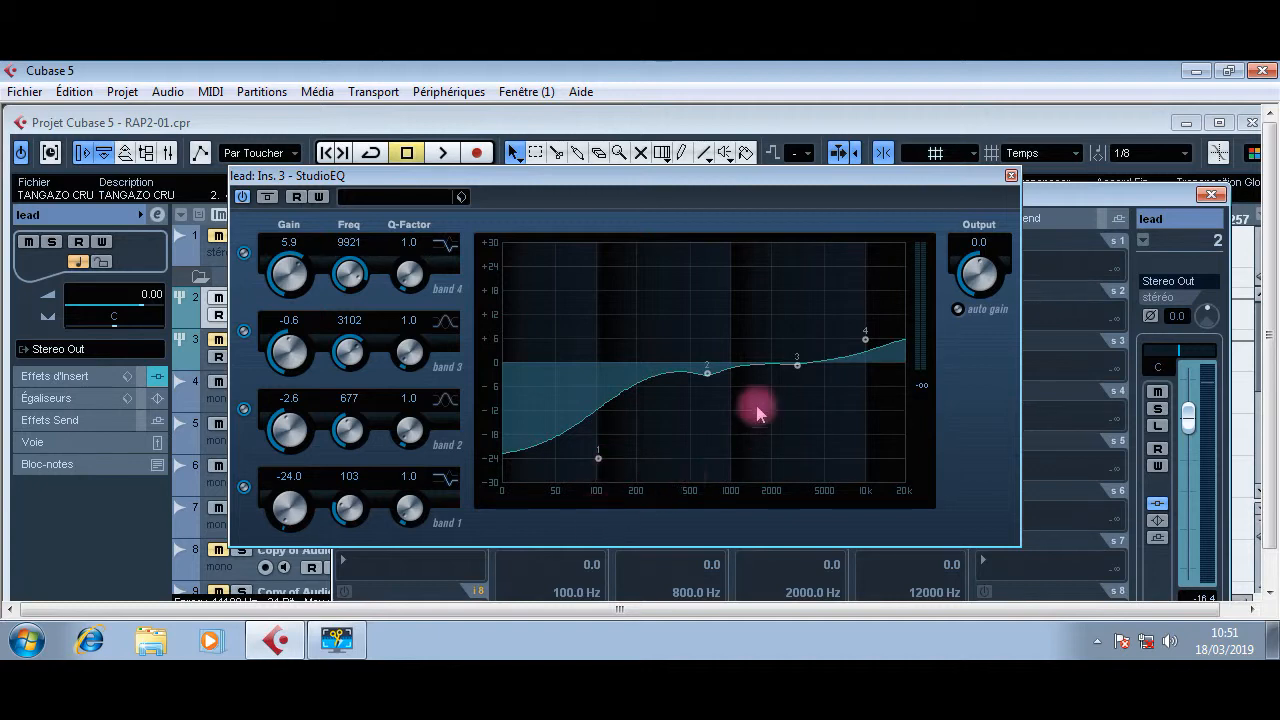
# Step: Fine-tune StudioEQ bands 1, 3 and 4 while the lead vocals play, close the EQ and stop playback
pyautogui.press('space')
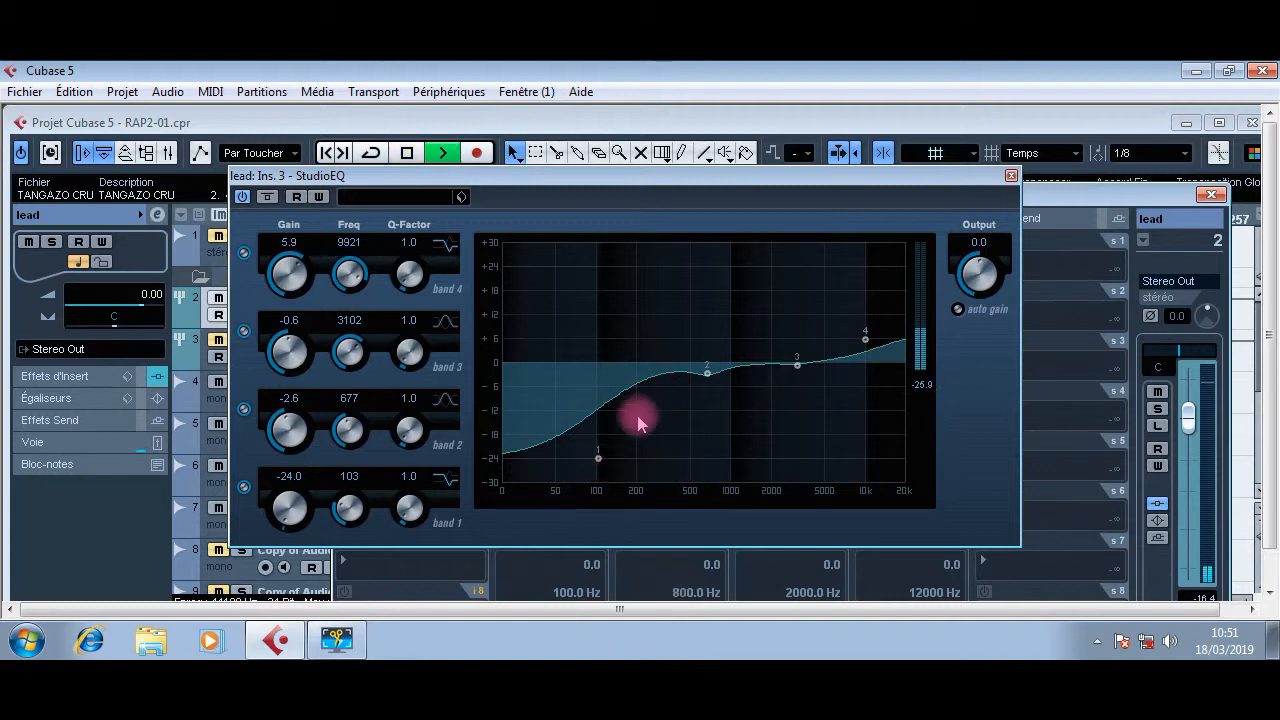
pyautogui.moveTo(598, 456); pyautogui.dragTo(586, 456)
pyautogui.moveTo(796, 371); pyautogui.dragTo(798, 365)
pyautogui.click(865, 340)
pyautogui.moveTo(868, 341); pyautogui.dragTo(859, 342)
pyautogui.click(1011, 176)
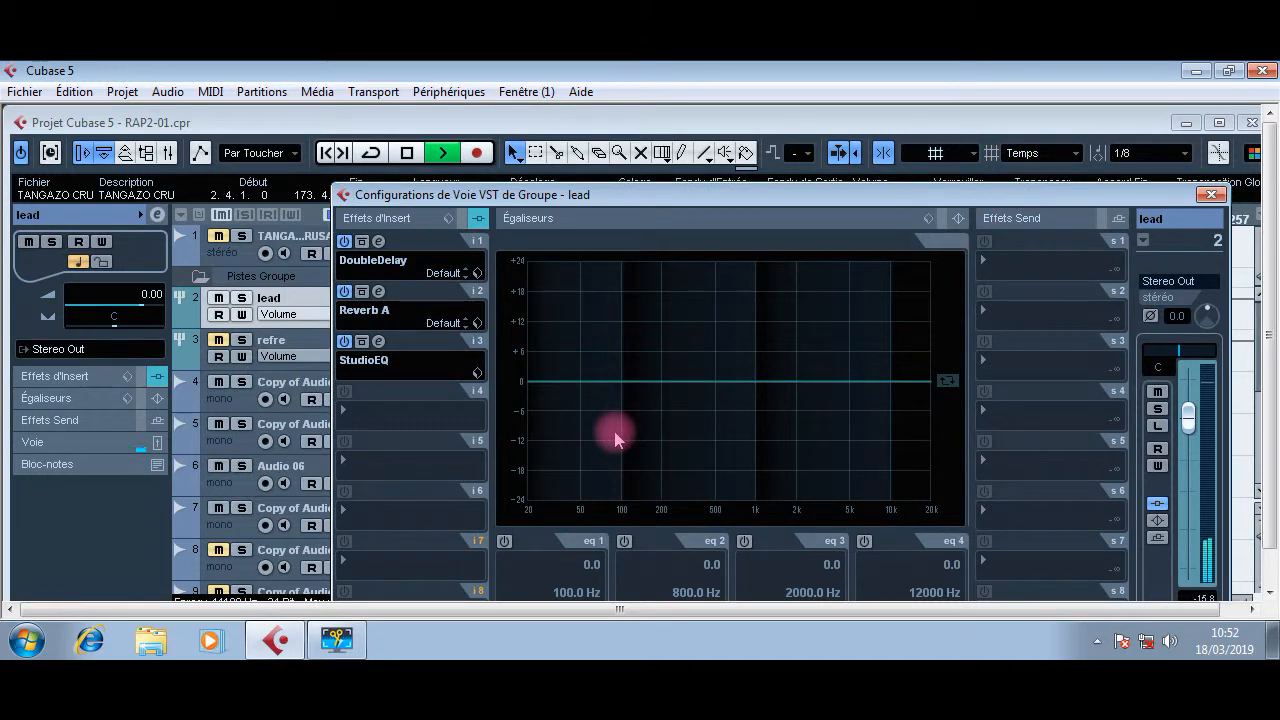
pyautogui.press('space')
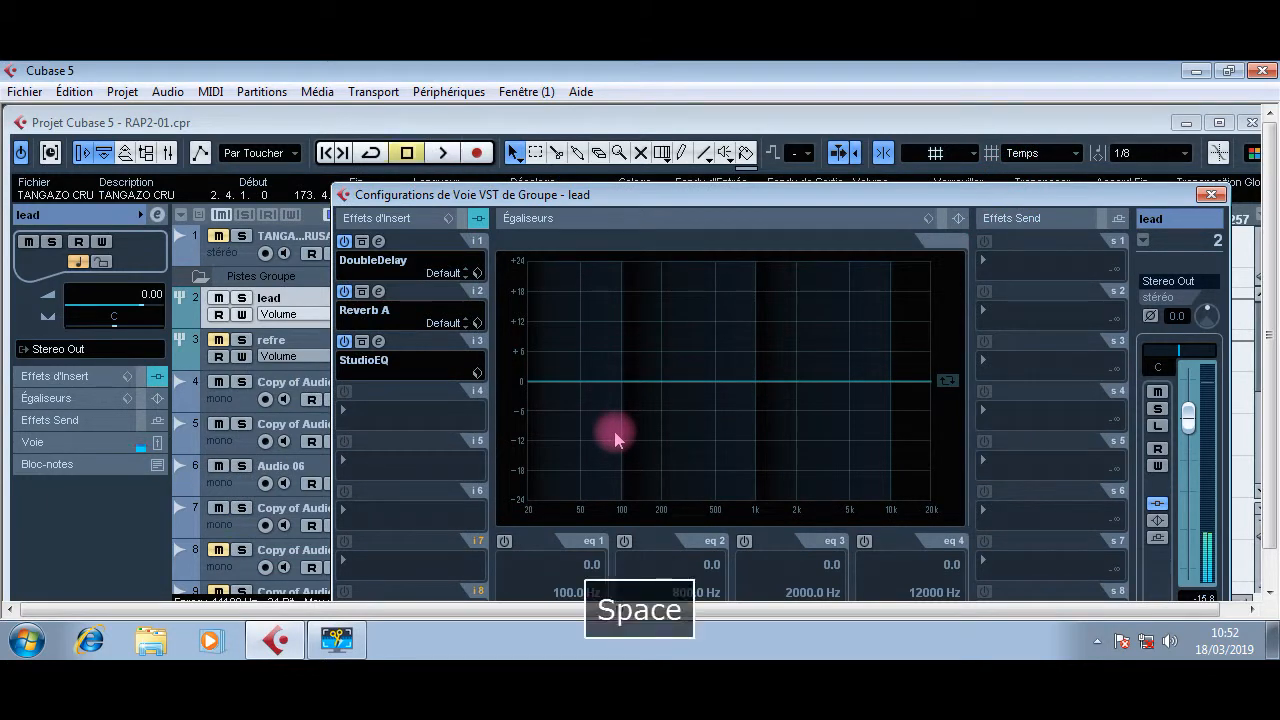
# Step: Load DeEsser in the lead group's fourth insert slot, listen to the lead vocals, and close the plug-in and channel settings windows
pyautogui.click(374, 418)
pyautogui.moveTo(402, 234)
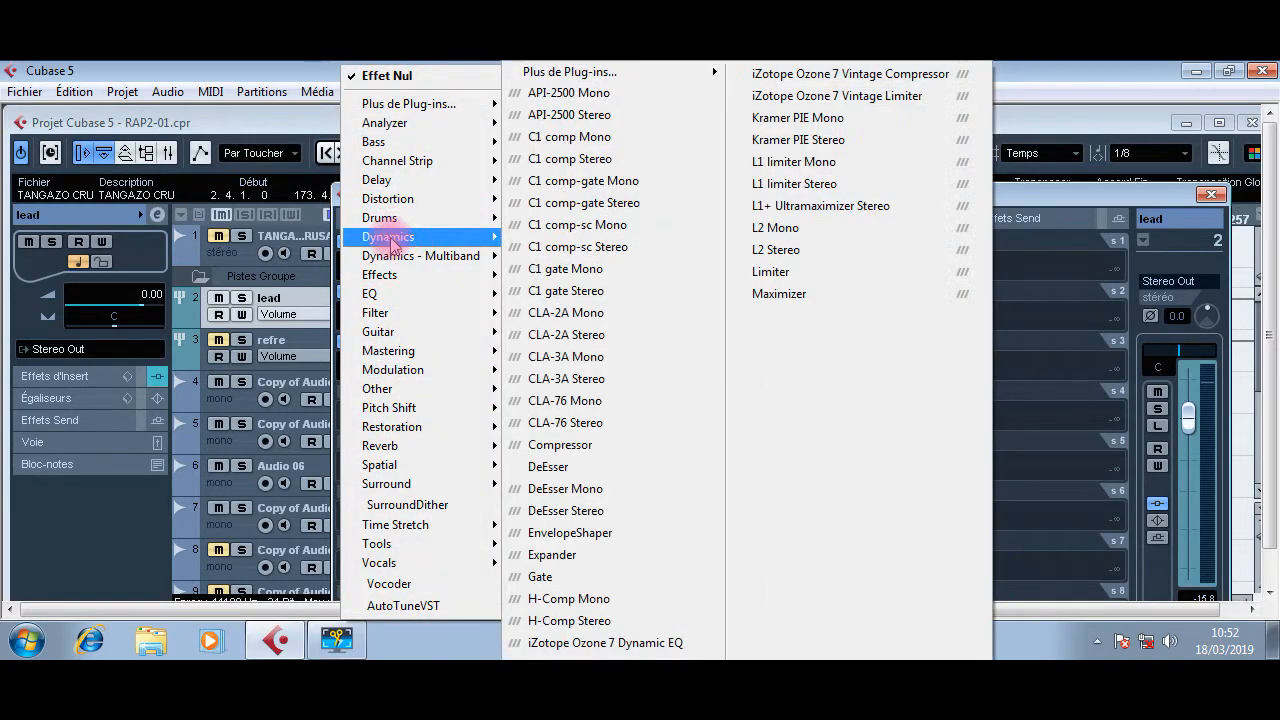
pyautogui.click(592, 475)
pyautogui.press('space')
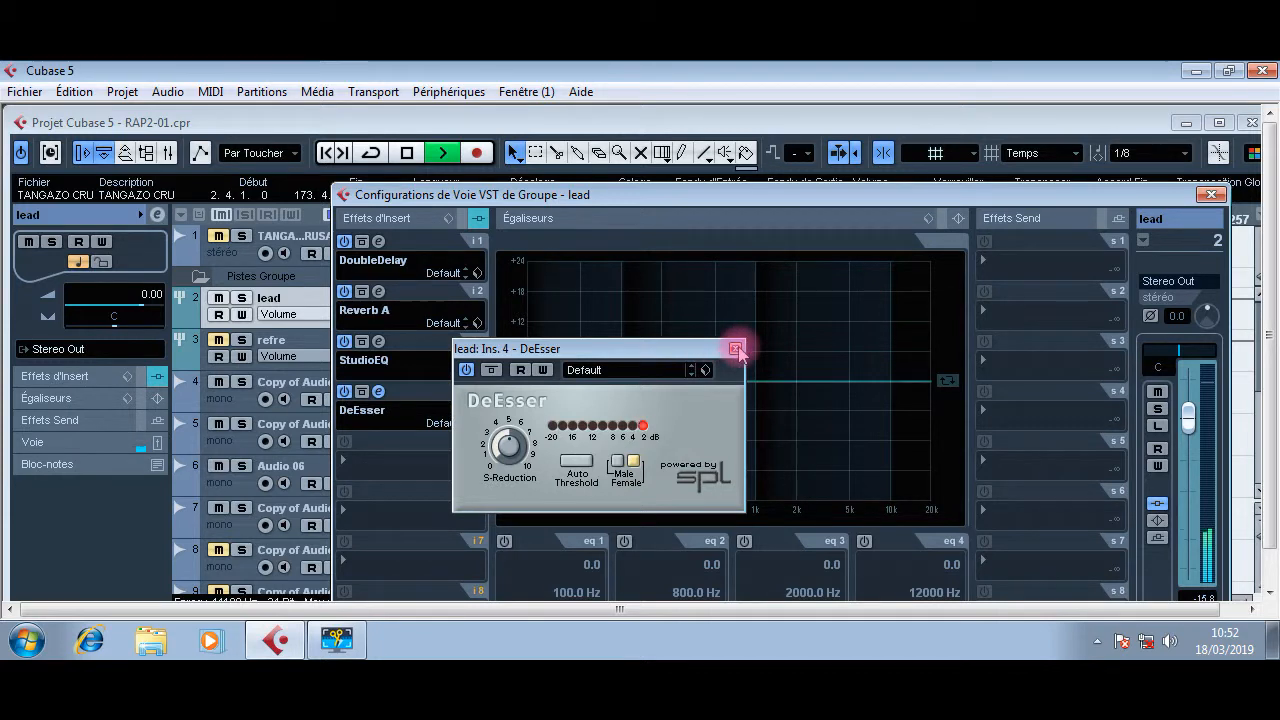
pyautogui.click(736, 350)
pyautogui.click(1211, 194)
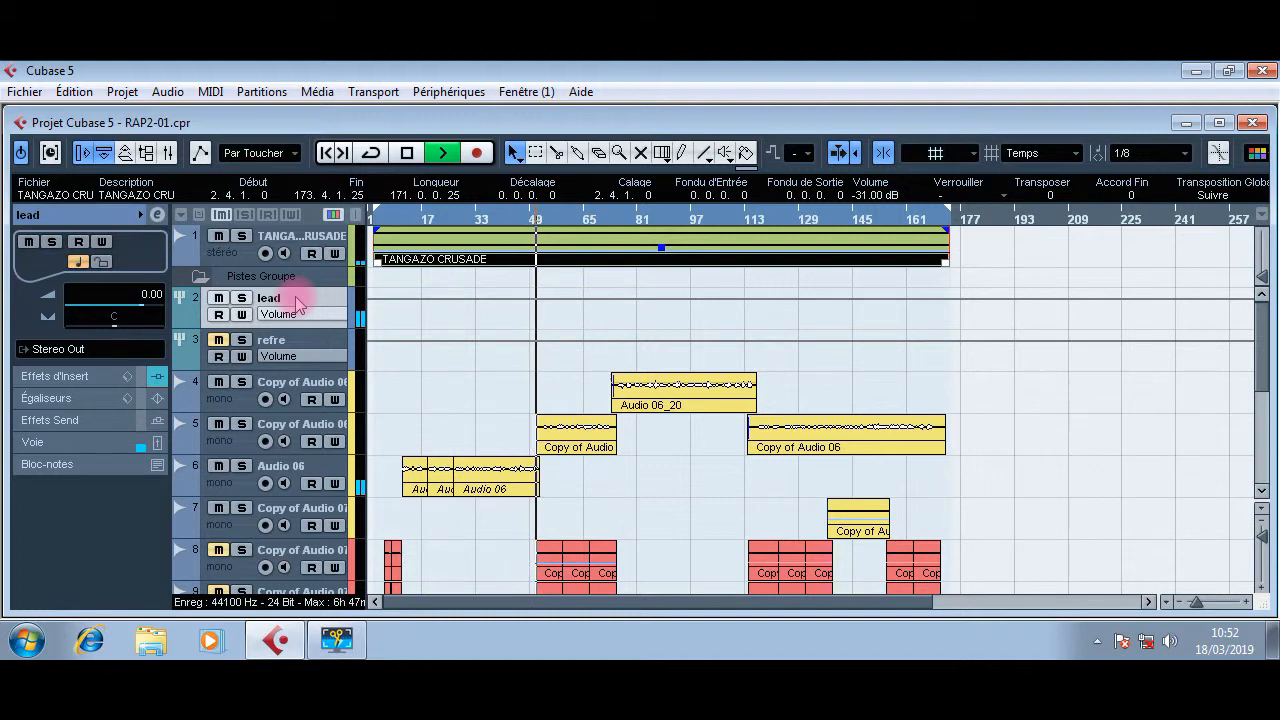
pyautogui.press('space')
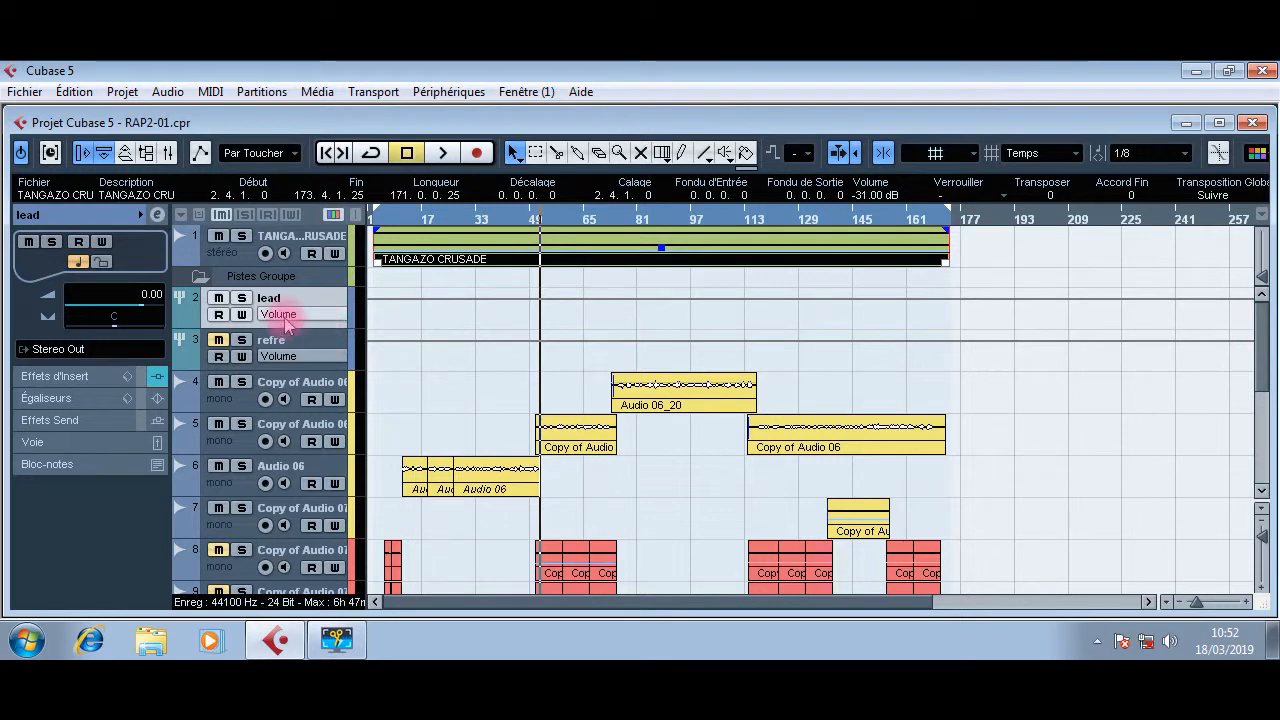
# Step: Load Phaser in the lead group's fifth insert slot
pyautogui.click(75, 383)
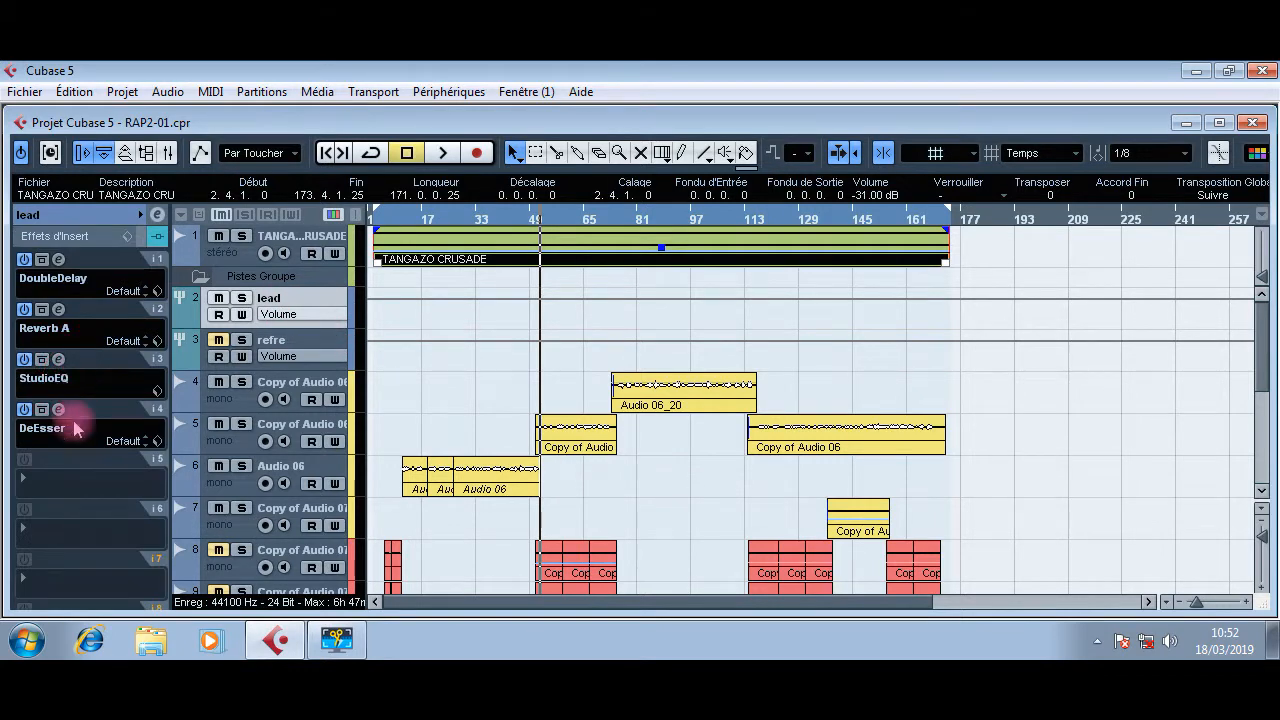
pyautogui.click(72, 480)
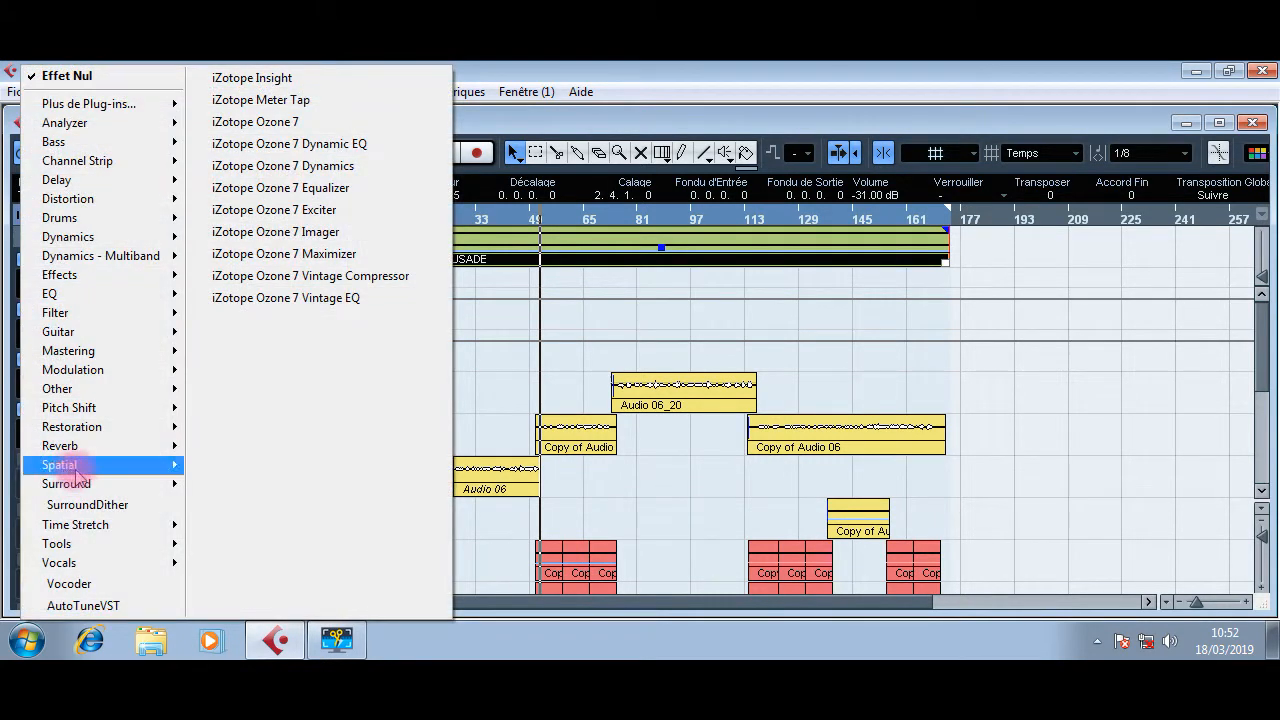
pyautogui.moveTo(85, 377)
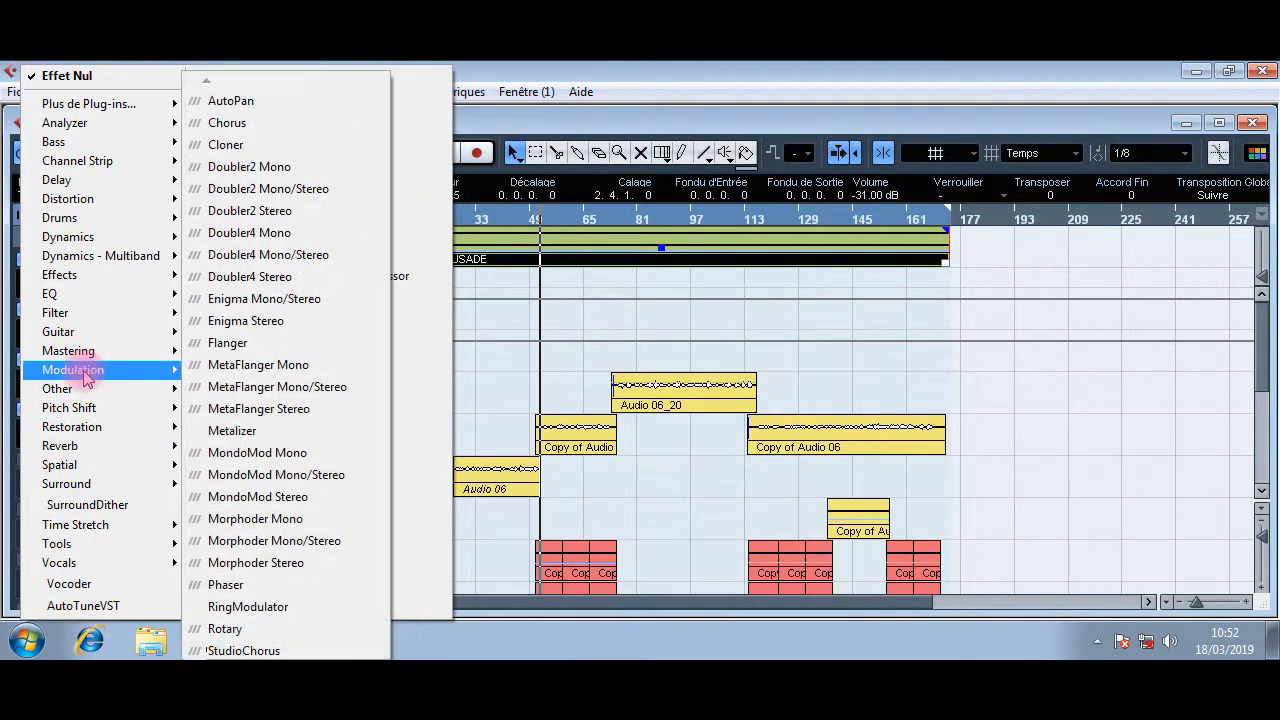
pyautogui.click(249, 585)
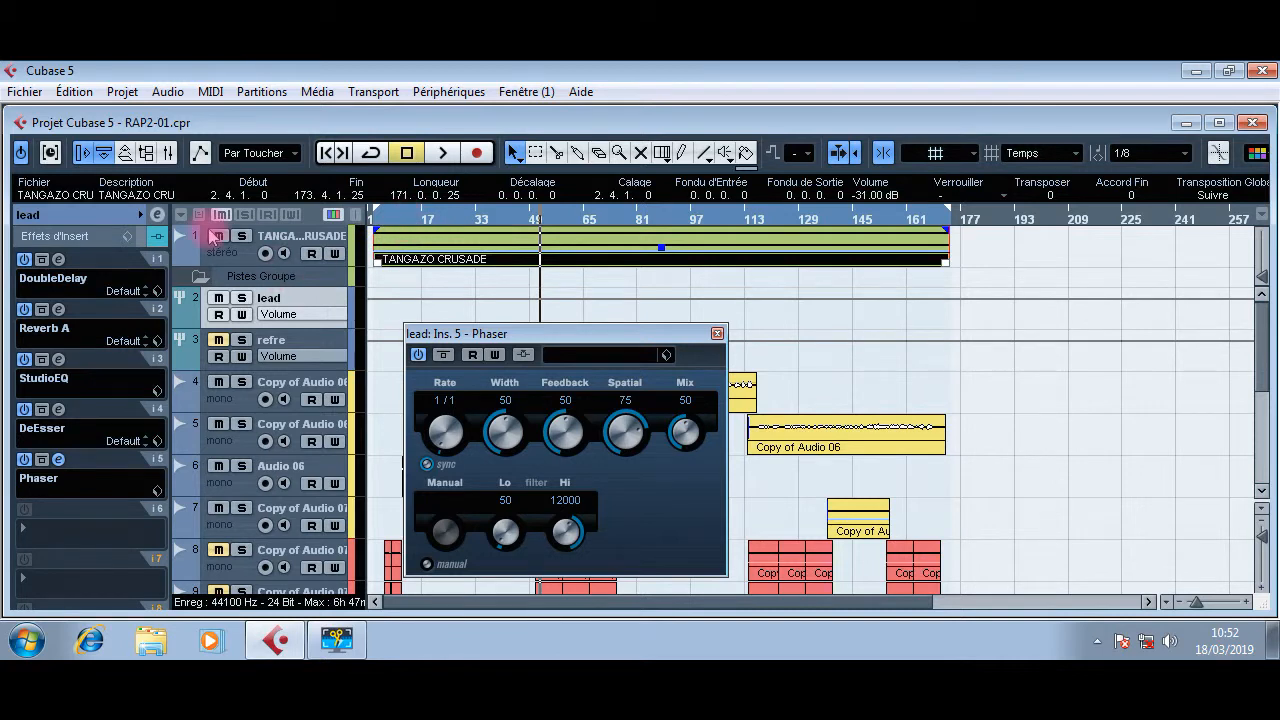
# Step: Play the vocals from about bar 25, set the Phaser mix to 10, and stop playback and close the plug-in
pyautogui.press('space')
pyautogui.click(457, 216)
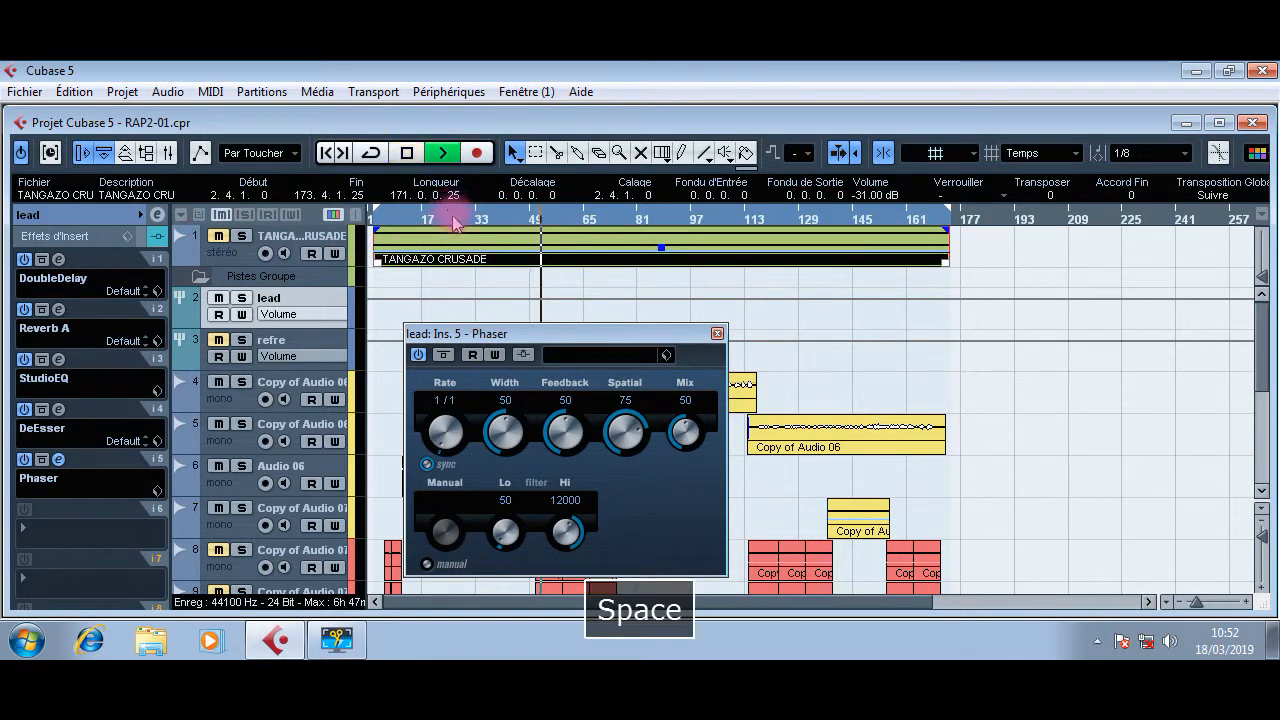
pyautogui.click(612, 428)
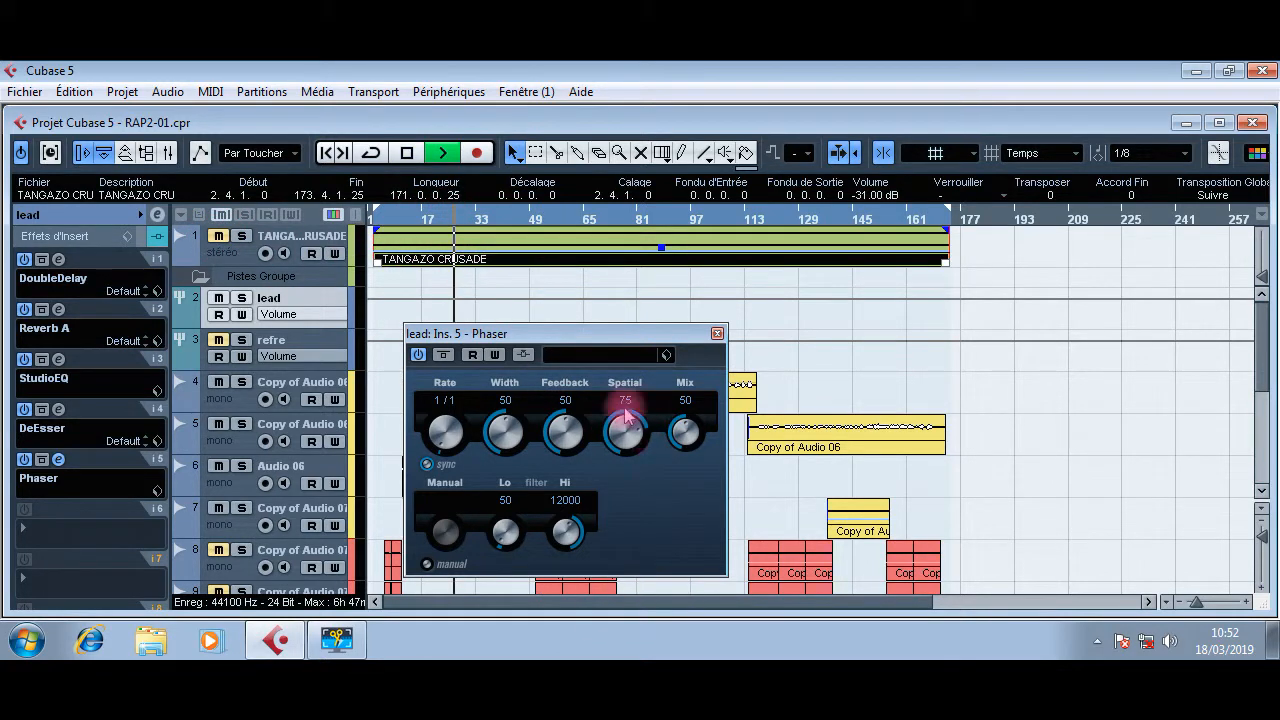
pyautogui.moveTo(497, 335); pyautogui.dragTo(613, 310)
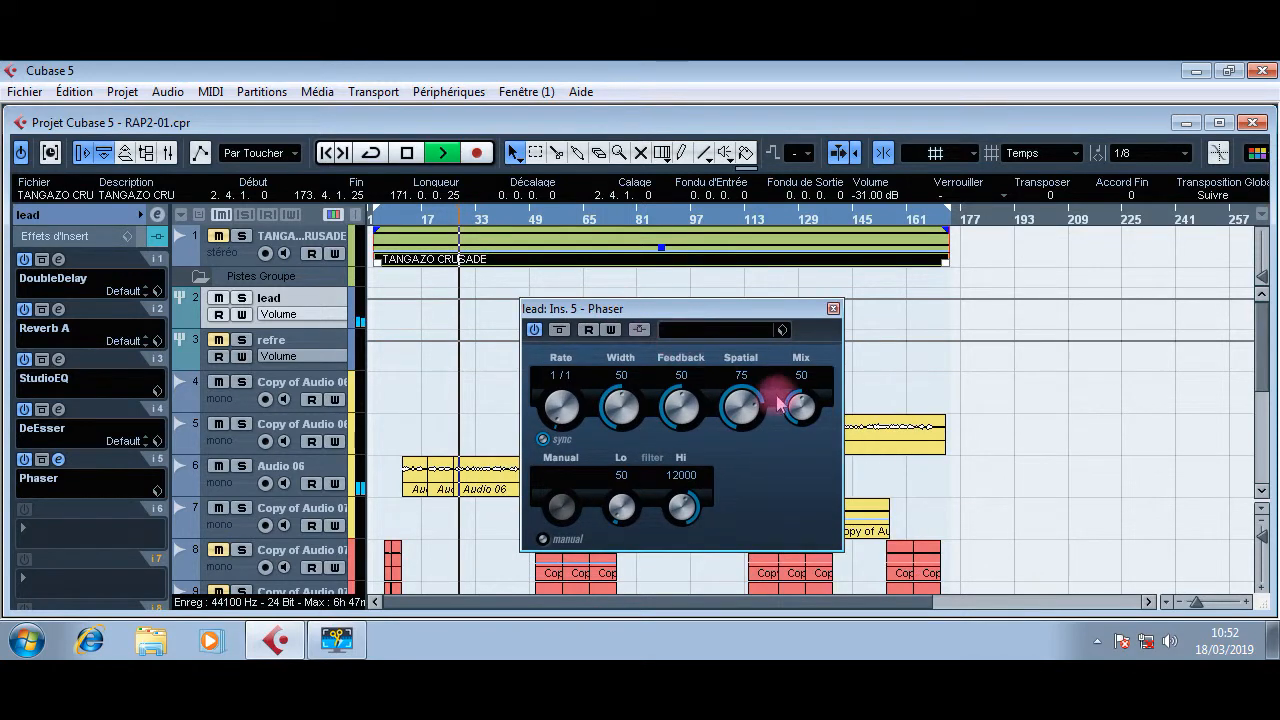
pyautogui.moveTo(800, 414); pyautogui.dragTo(799, 495)
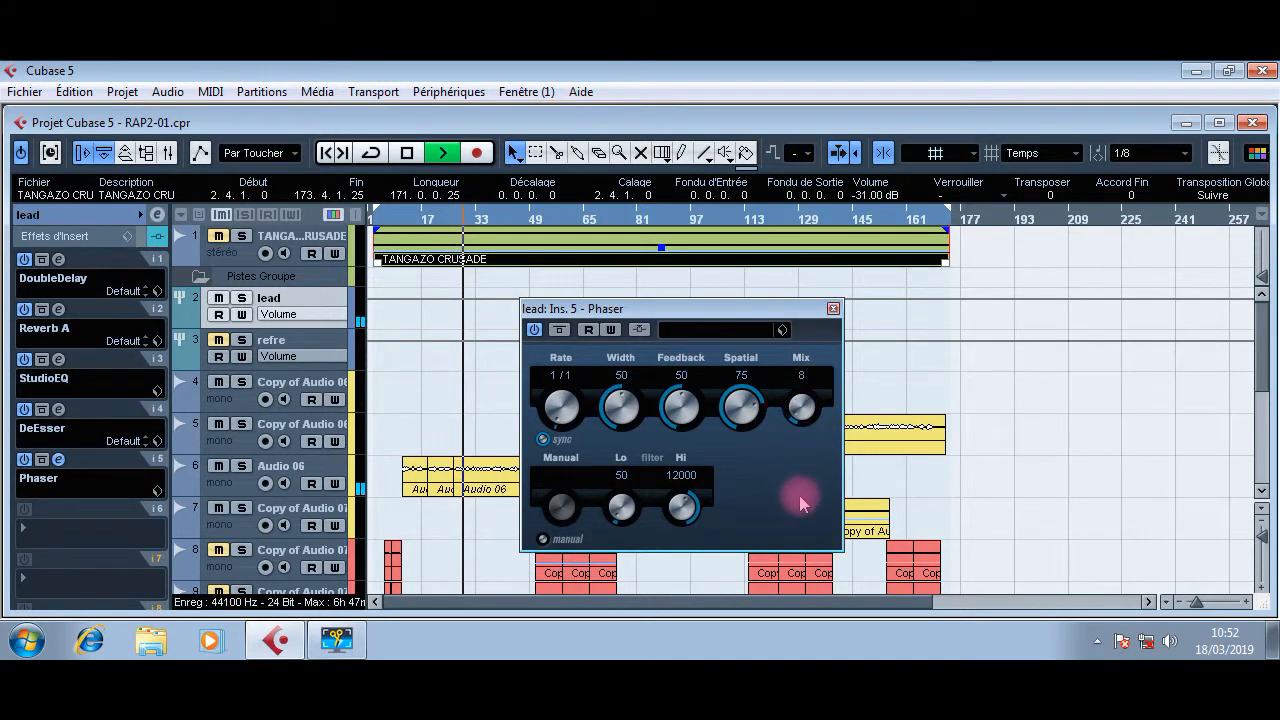
pyautogui.click(800, 418)
pyautogui.moveTo(800, 420); pyautogui.dragTo(803, 417)
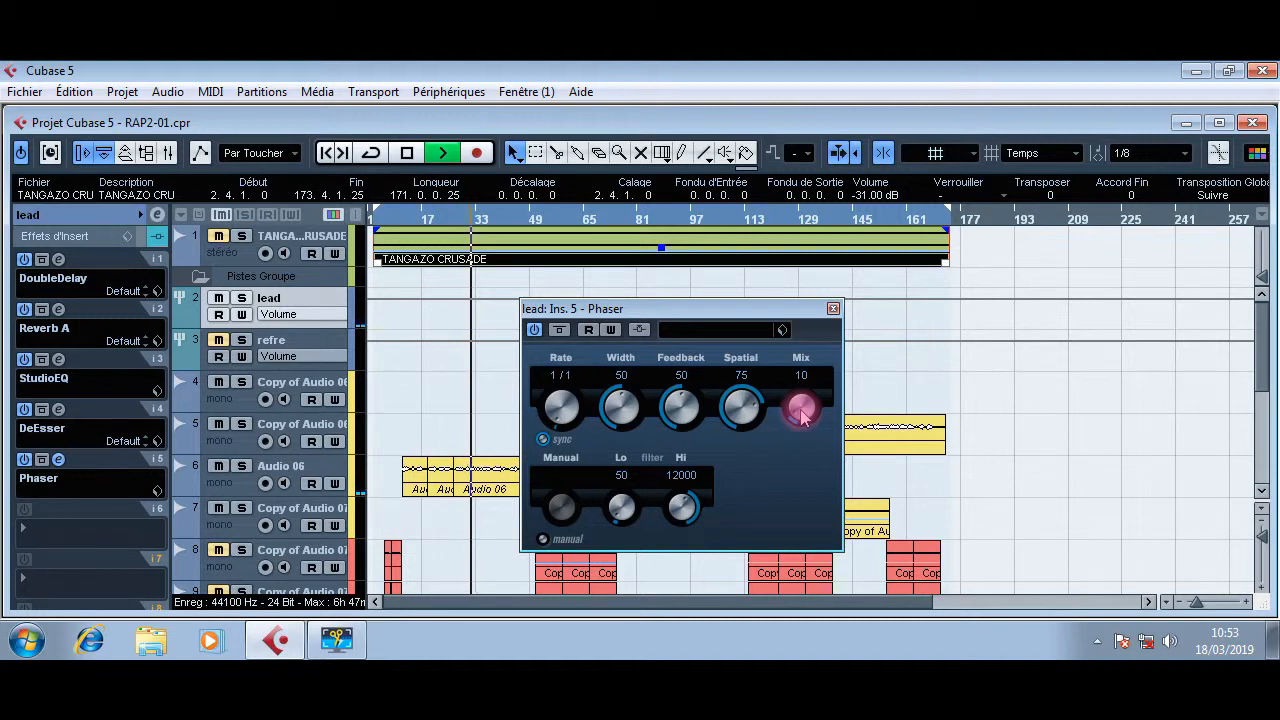
pyautogui.press('space')
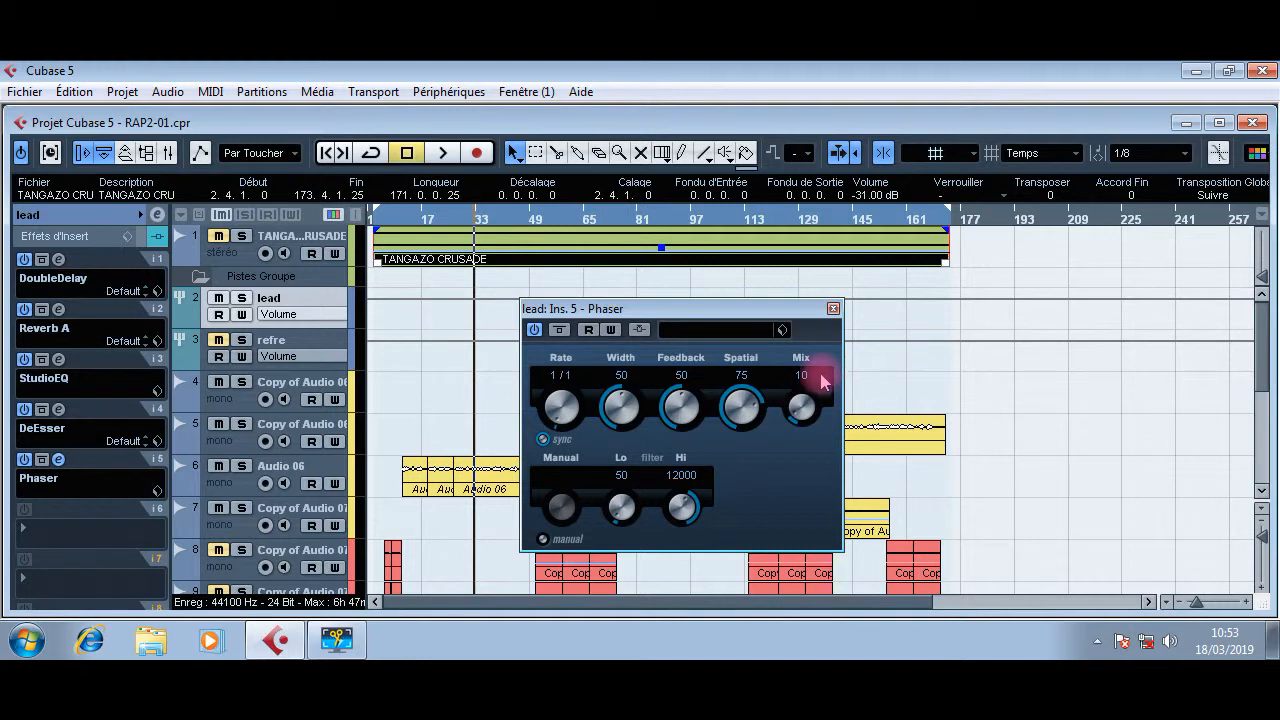
pyautogui.click(833, 308)
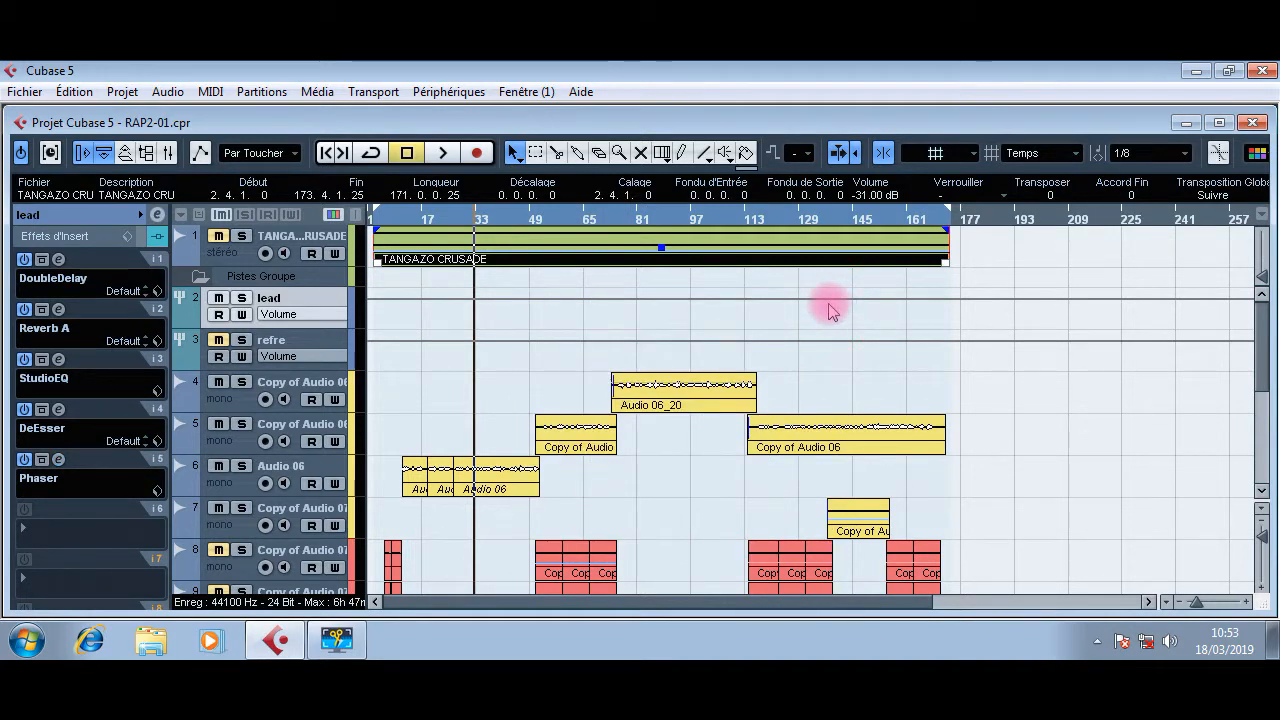
# Step: Unmute the TANGAZO CRUSADE track during playback and listen to it together with the lead vocals
pyautogui.press('space')
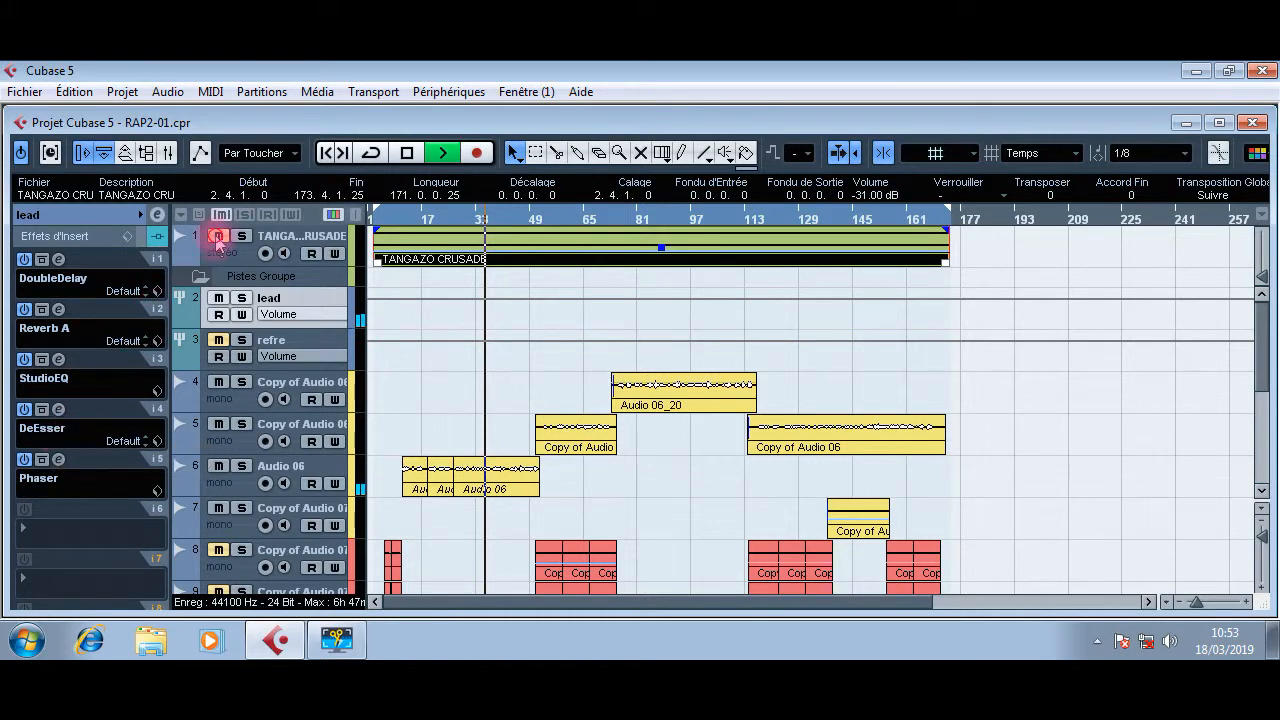
pyautogui.click(245, 265)
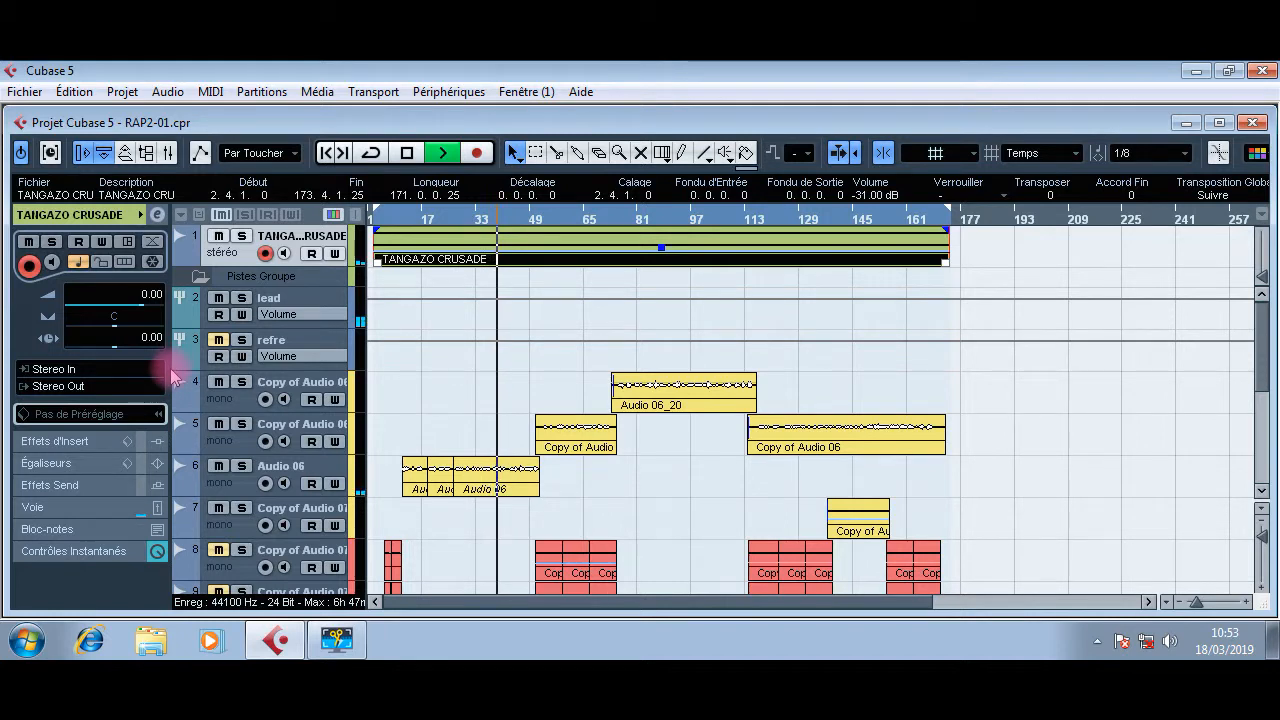
pyautogui.press('space')
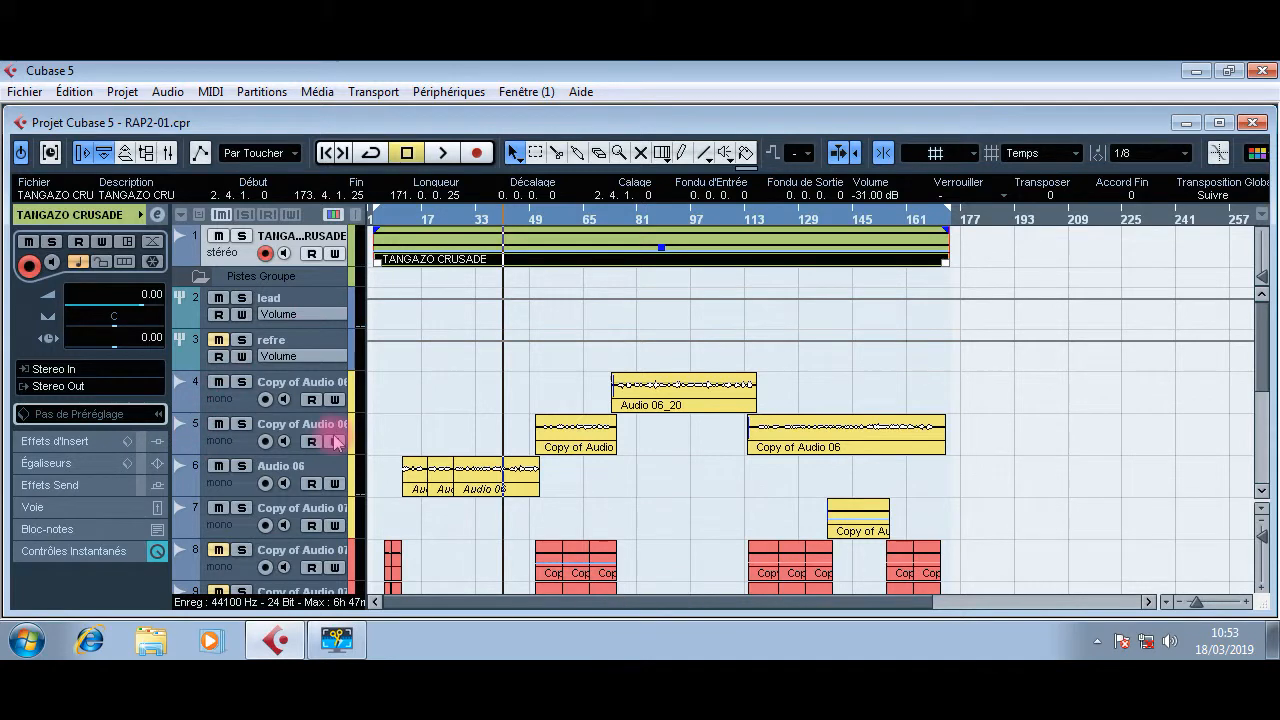
# Step: Reopen the lead group's Phaser, lower its mix to 9 and close it
pyautogui.click(322, 300)
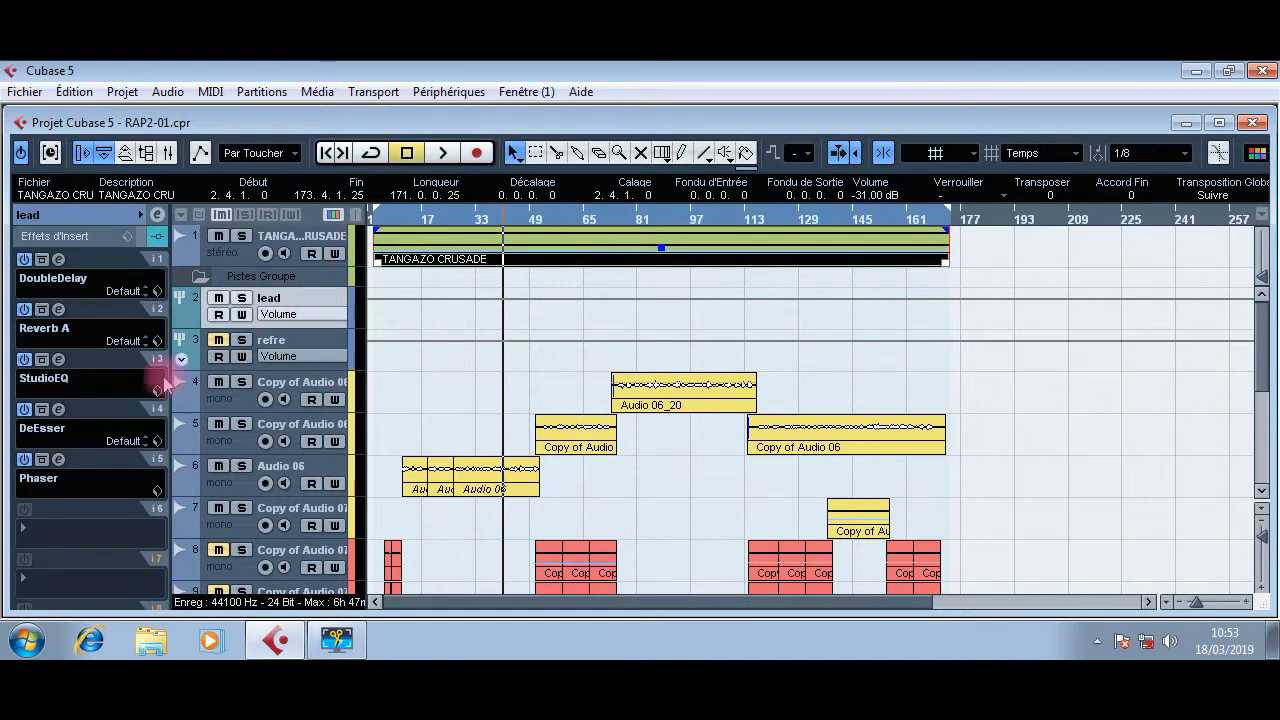
pyautogui.click(58, 460)
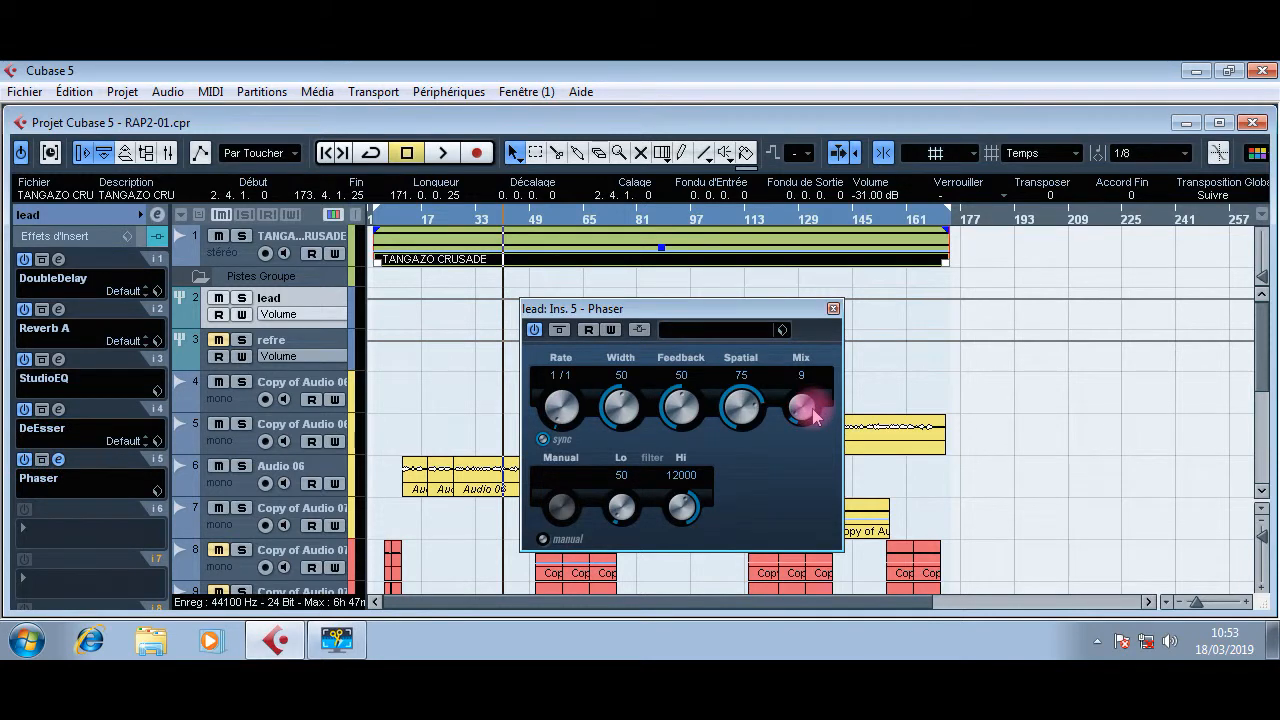
pyautogui.click(833, 308)
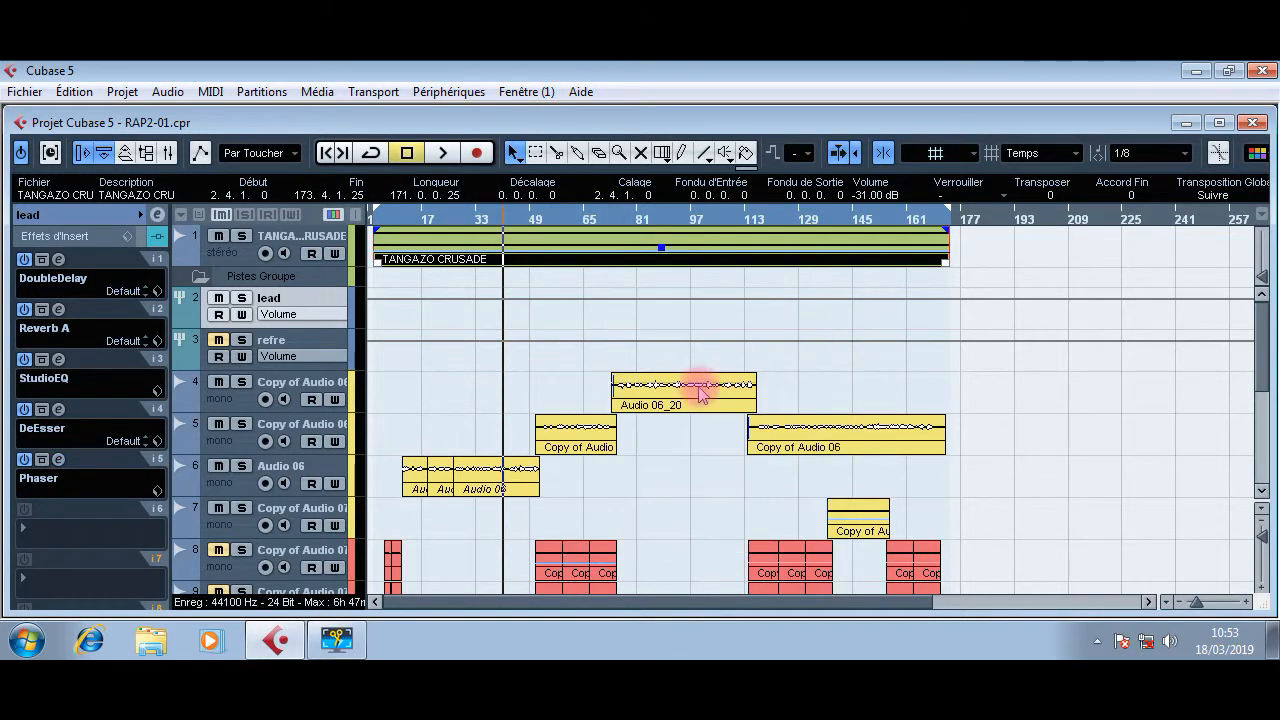
# Step: Play the lead vocals with the instrumental from about bar 23 and stop playback
pyautogui.press('space')
pyautogui.click(445, 219)
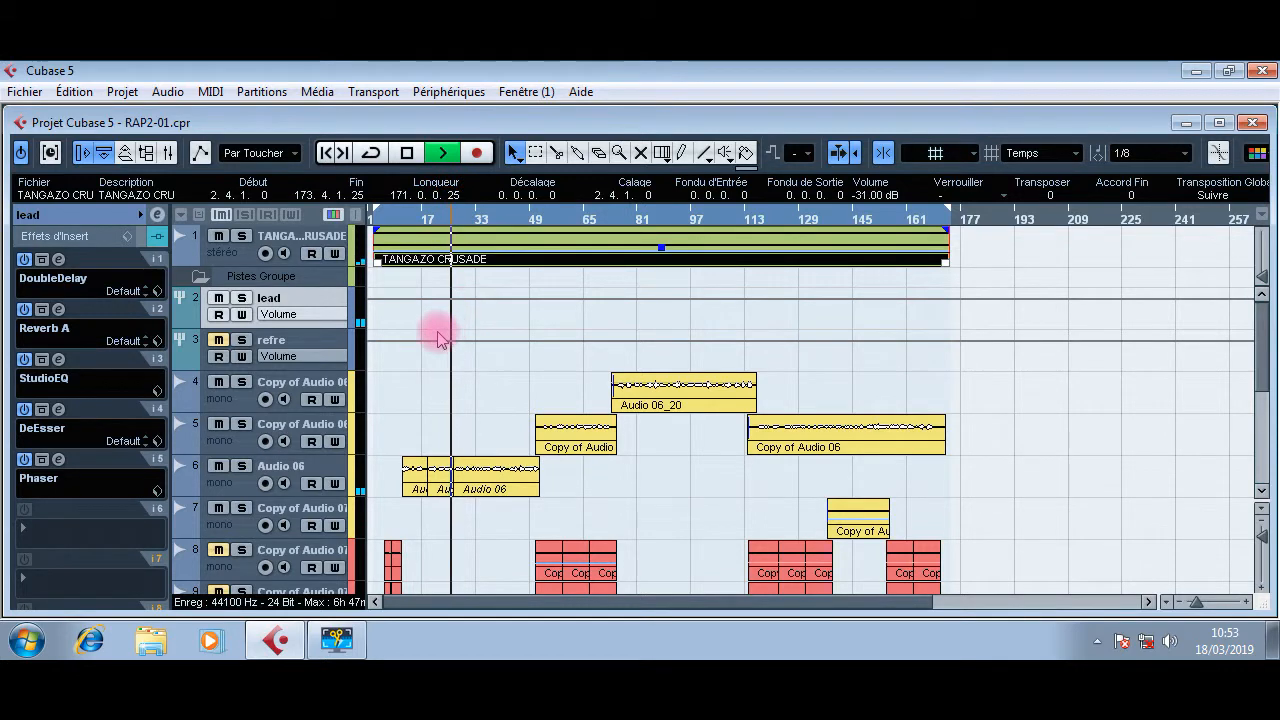
pyautogui.press('space')
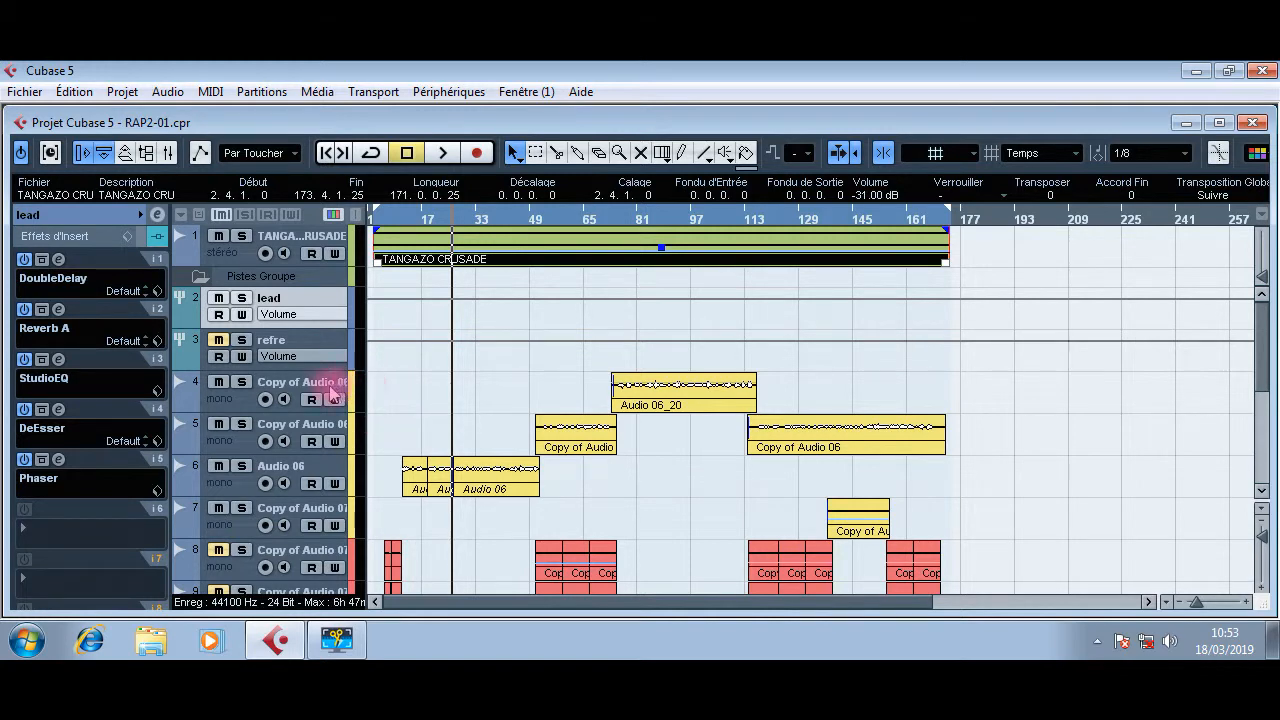
# Step: Open AutoTuneVST on the lead vocal copy on track 4, set its retune speed to 20 and close the plug-in
pyautogui.click(233, 387)
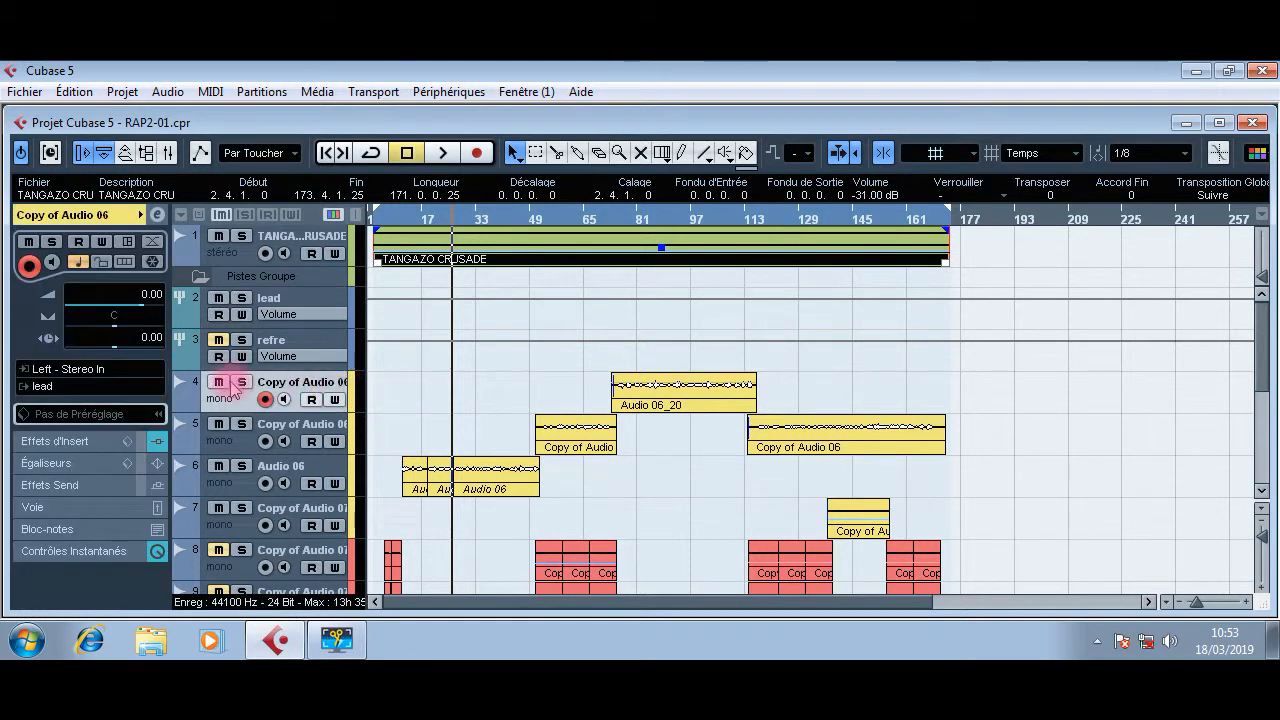
pyautogui.click(94, 450)
pyautogui.click(56, 259)
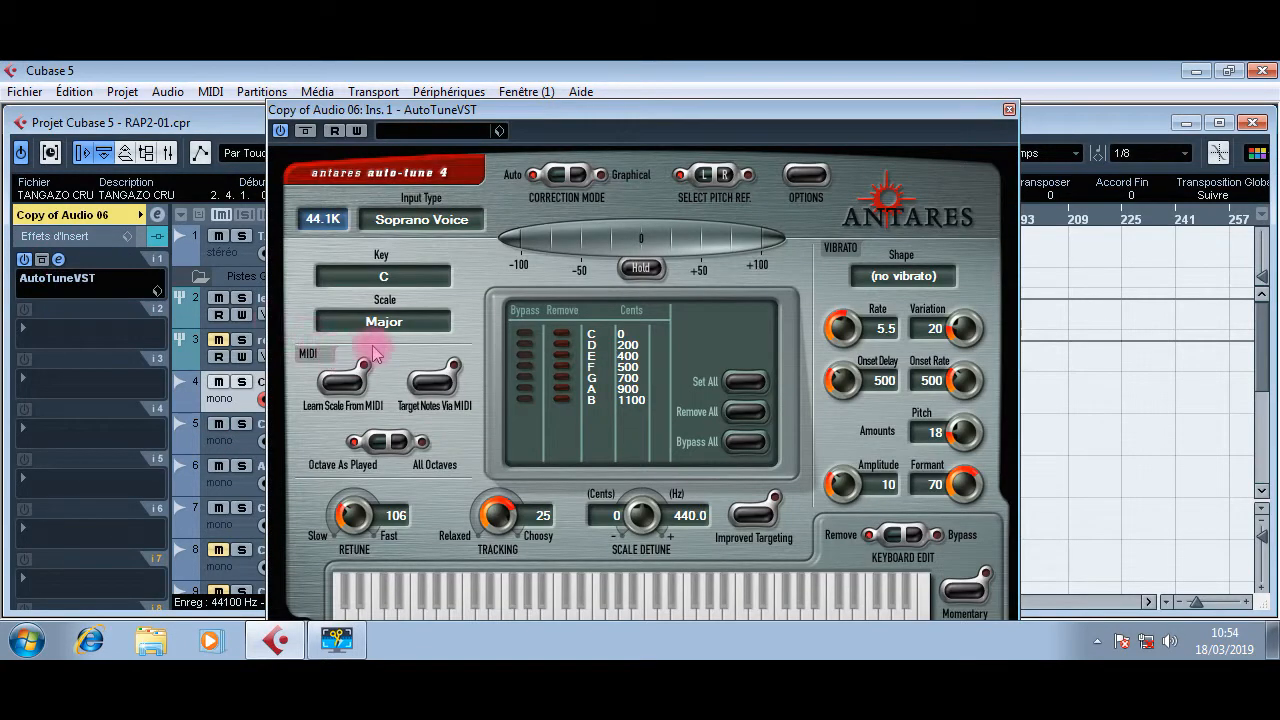
pyautogui.moveTo(355, 516); pyautogui.dragTo(352, 470)
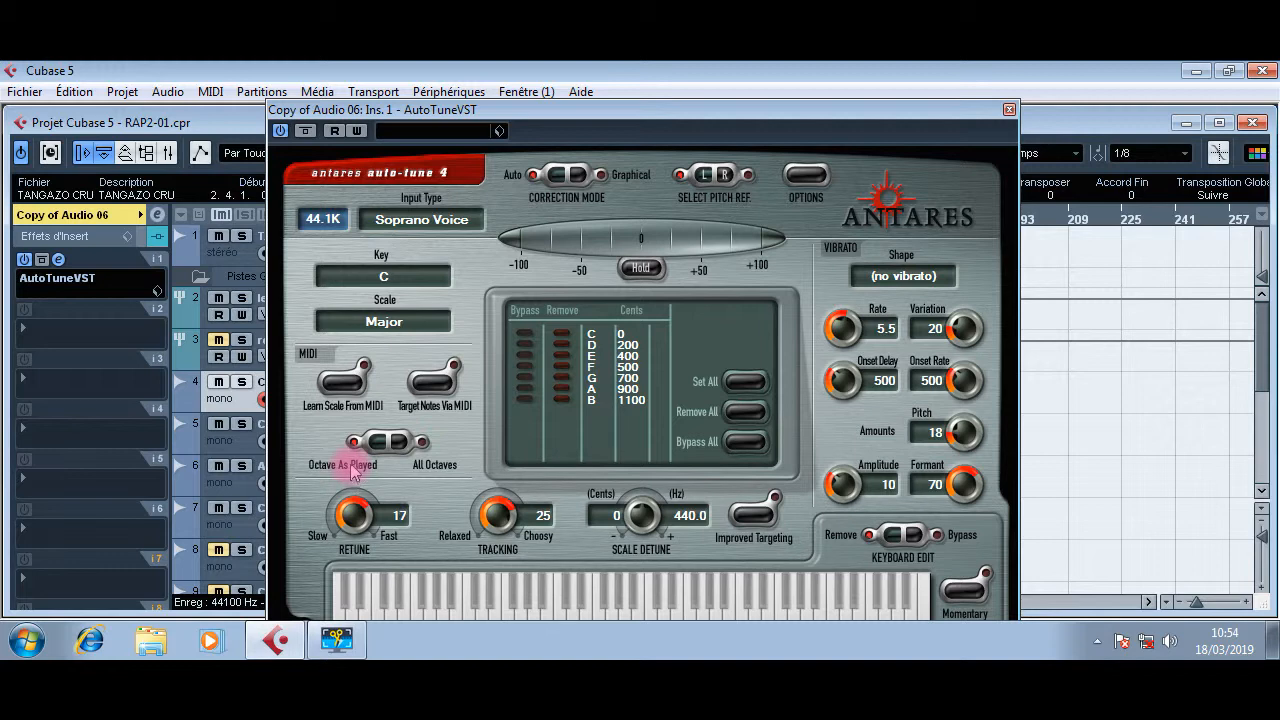
pyautogui.moveTo(352, 514); pyautogui.dragTo(352, 513)
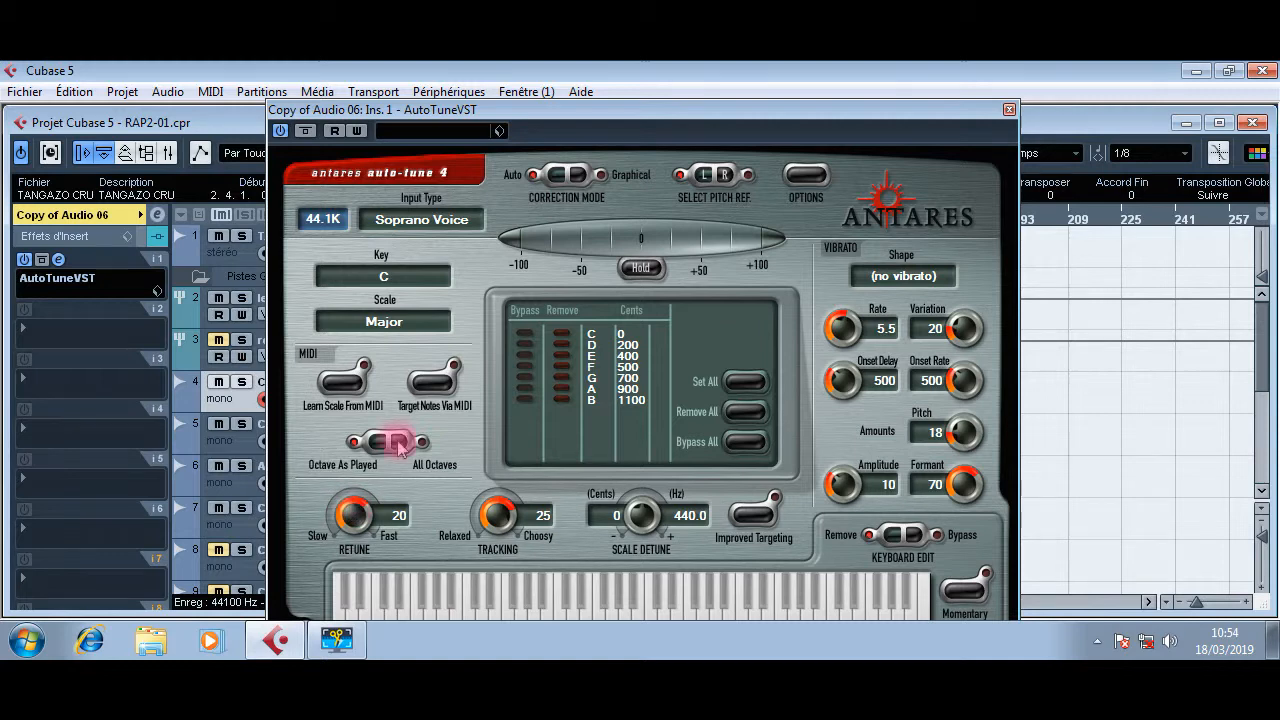
pyautogui.click(1010, 110)
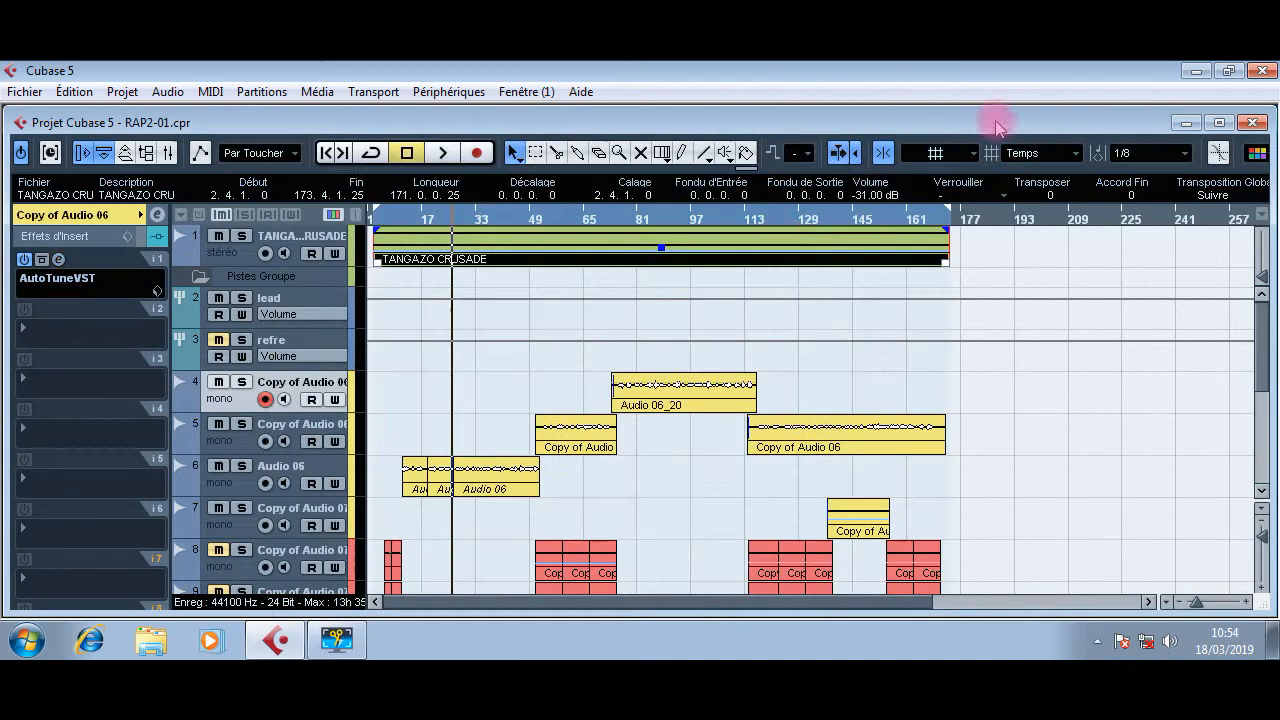
# Step: Set the AutoTuneVST retune speed on the vocal copy on track 5 to 21 and close the plug-in
pyautogui.click(310, 430)
pyautogui.click(316, 300)
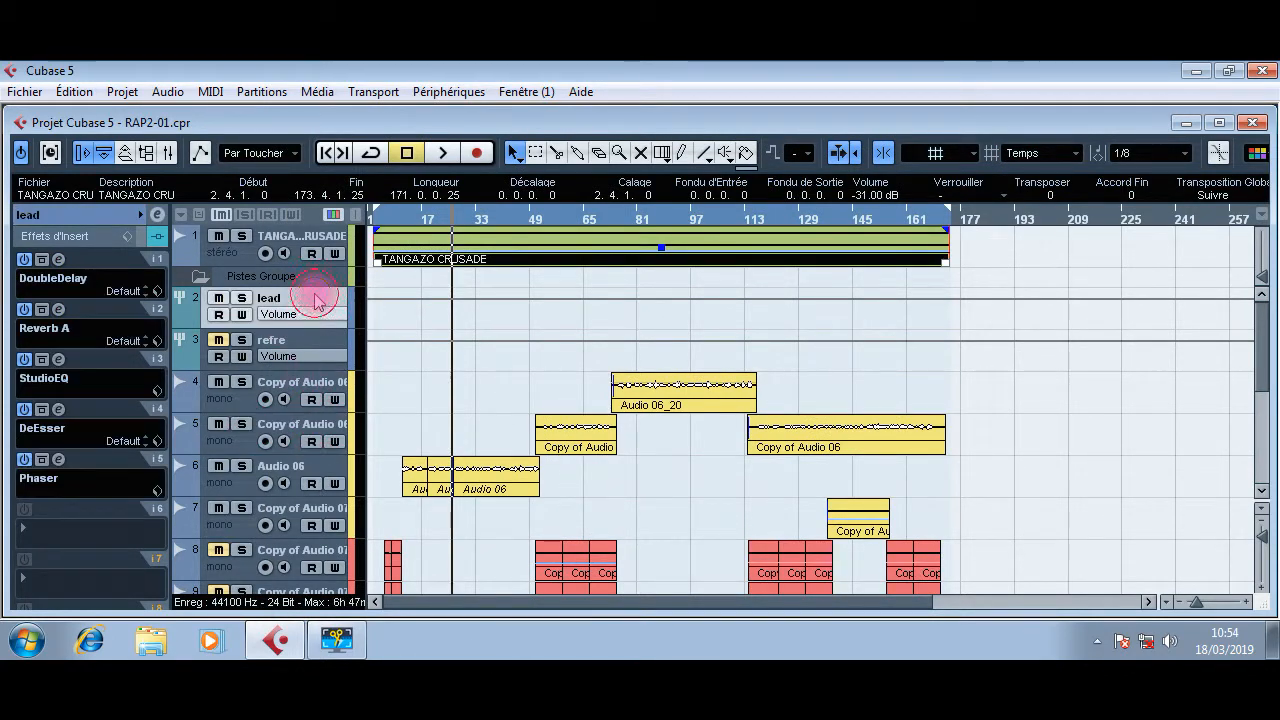
pyautogui.click(305, 390)
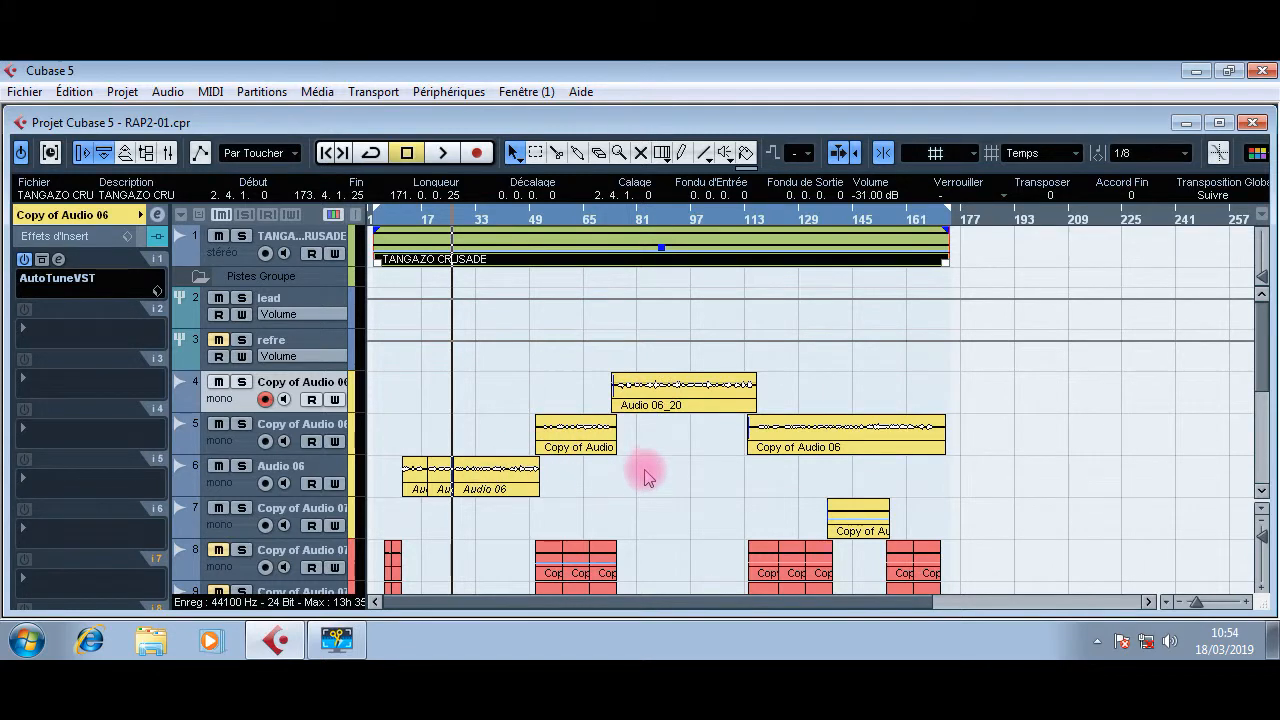
pyautogui.click(288, 424)
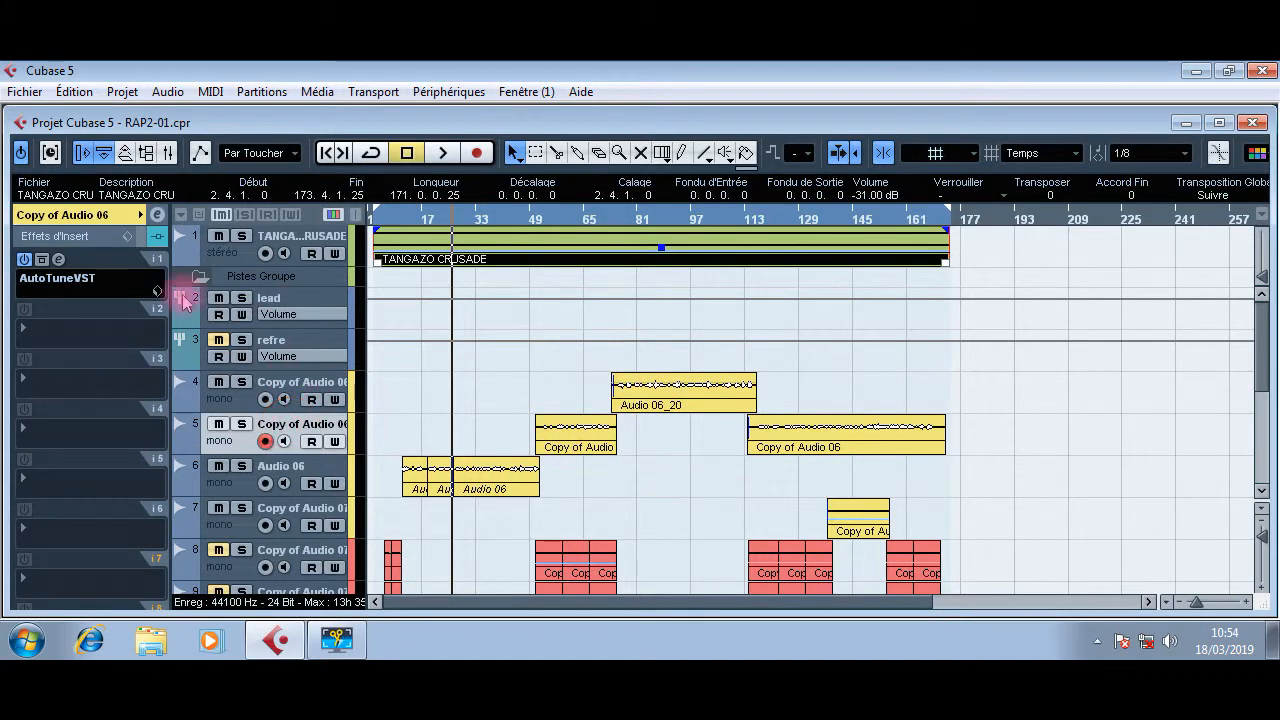
pyautogui.click(58, 259)
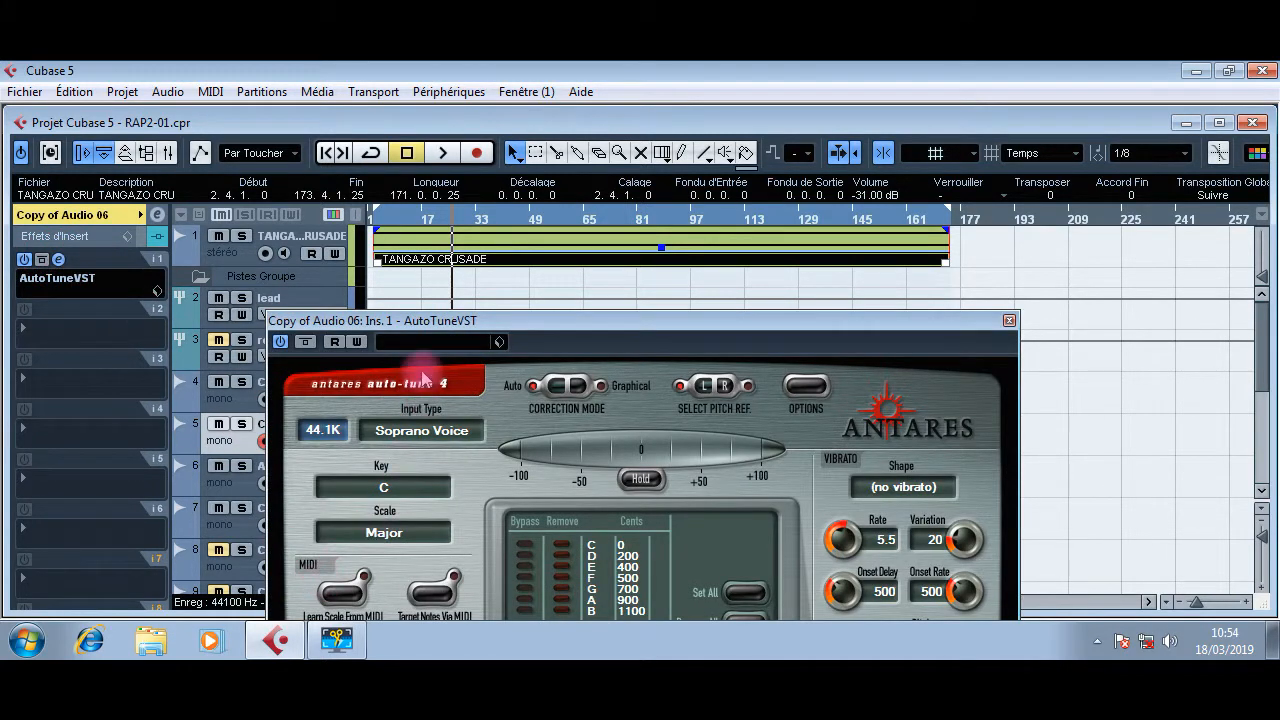
pyautogui.moveTo(498, 322); pyautogui.dragTo(478, 136)
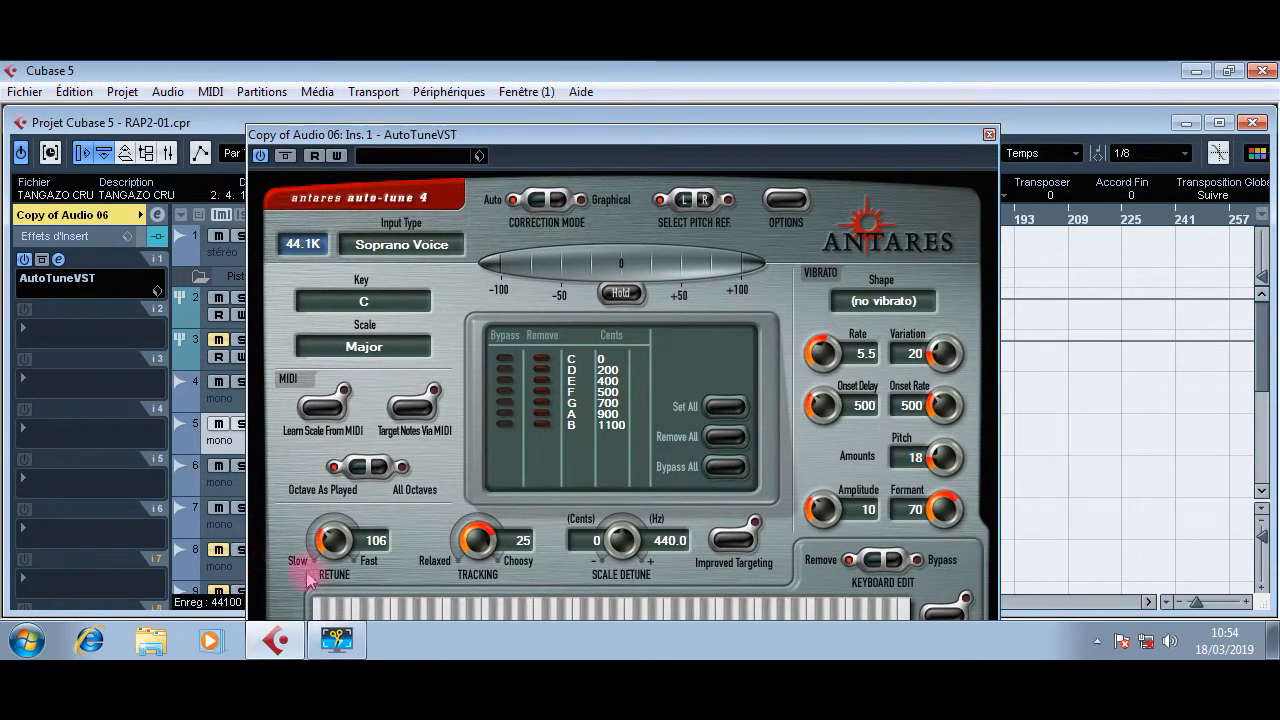
pyautogui.moveTo(334, 541); pyautogui.dragTo(343, 500)
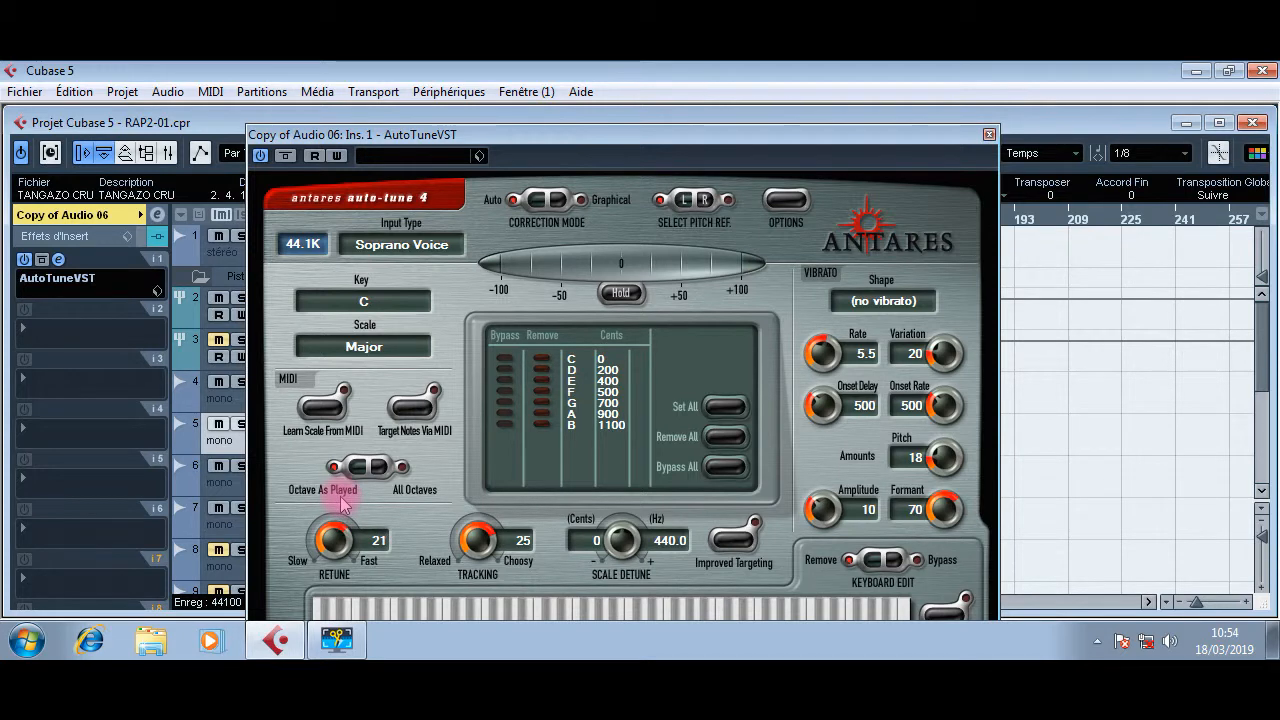
pyautogui.click(988, 134)
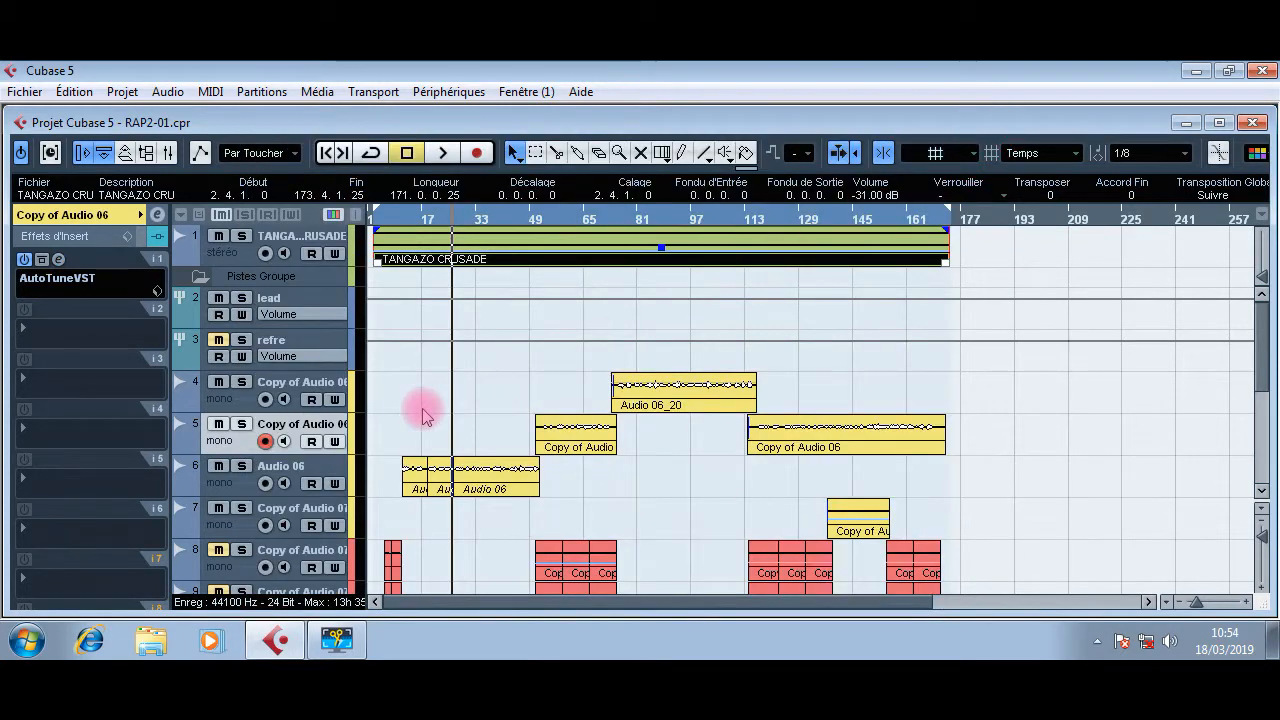
# Step: Set the AutoTuneVST retune speed on the Audio 06 track to 21 and close the plug-in
pyautogui.click(298, 462)
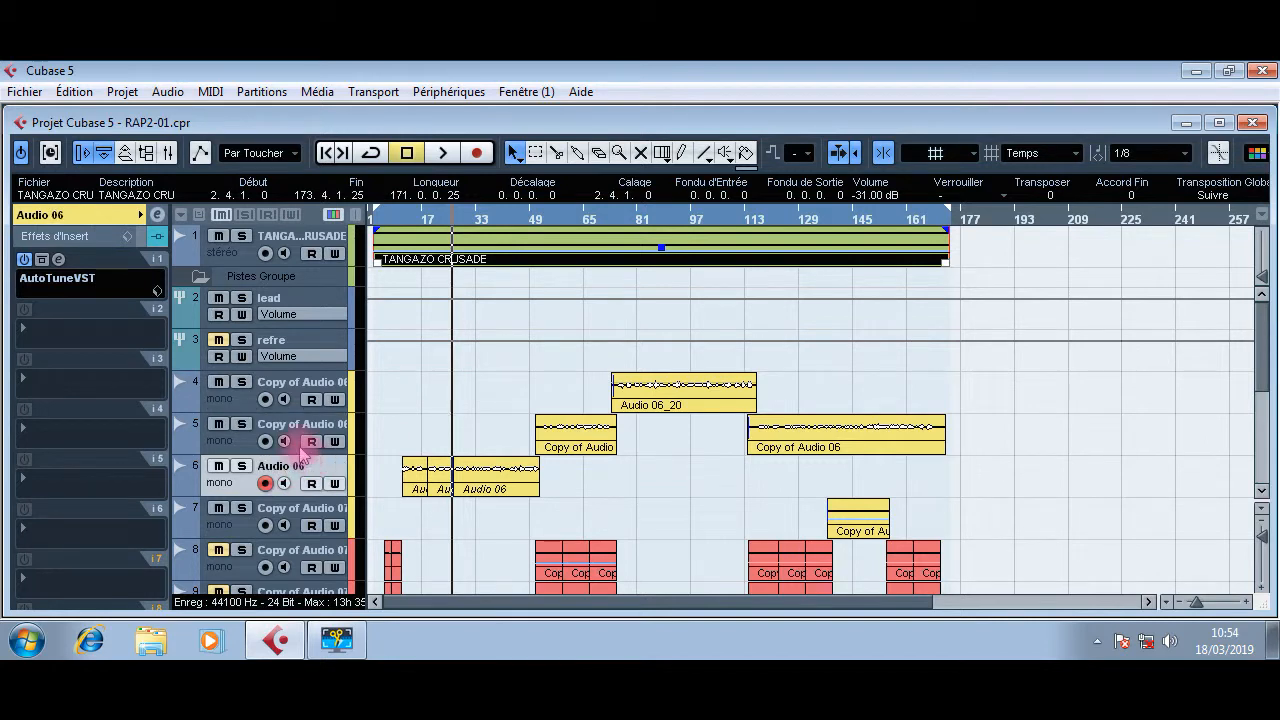
pyautogui.click(58, 260)
pyautogui.moveTo(516, 538); pyautogui.dragTo(512, 470)
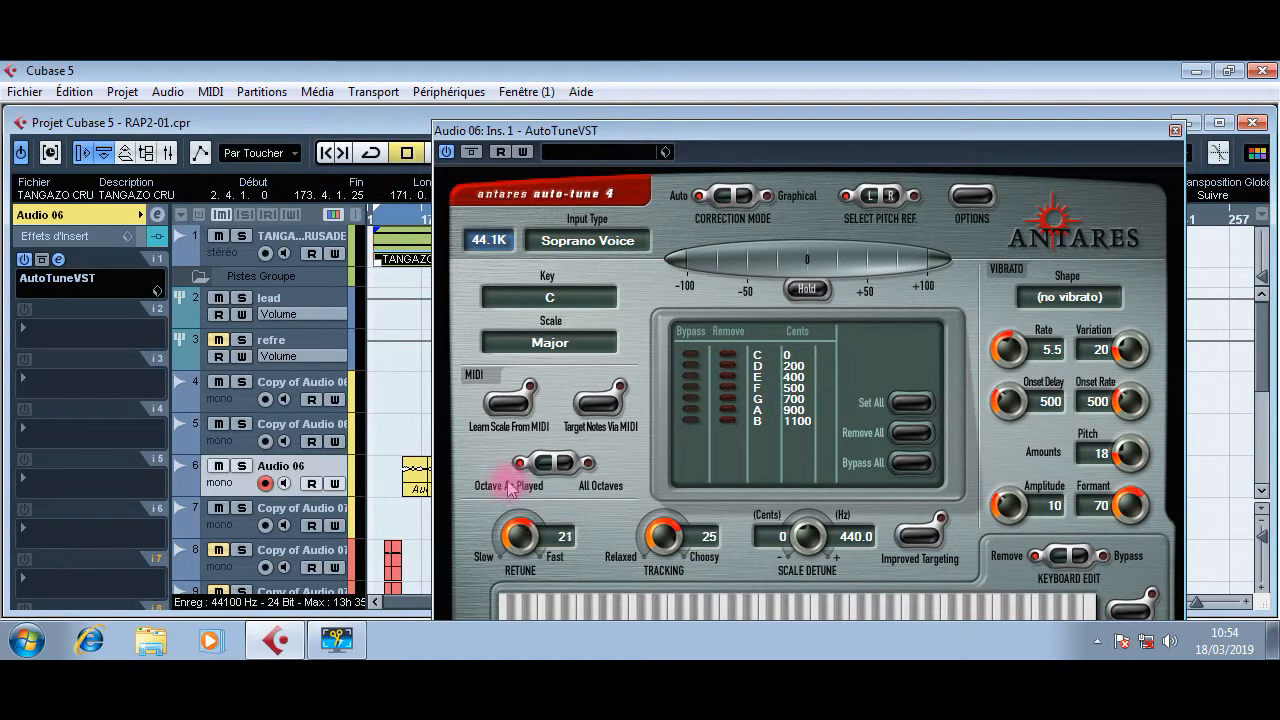
pyautogui.click(1175, 130)
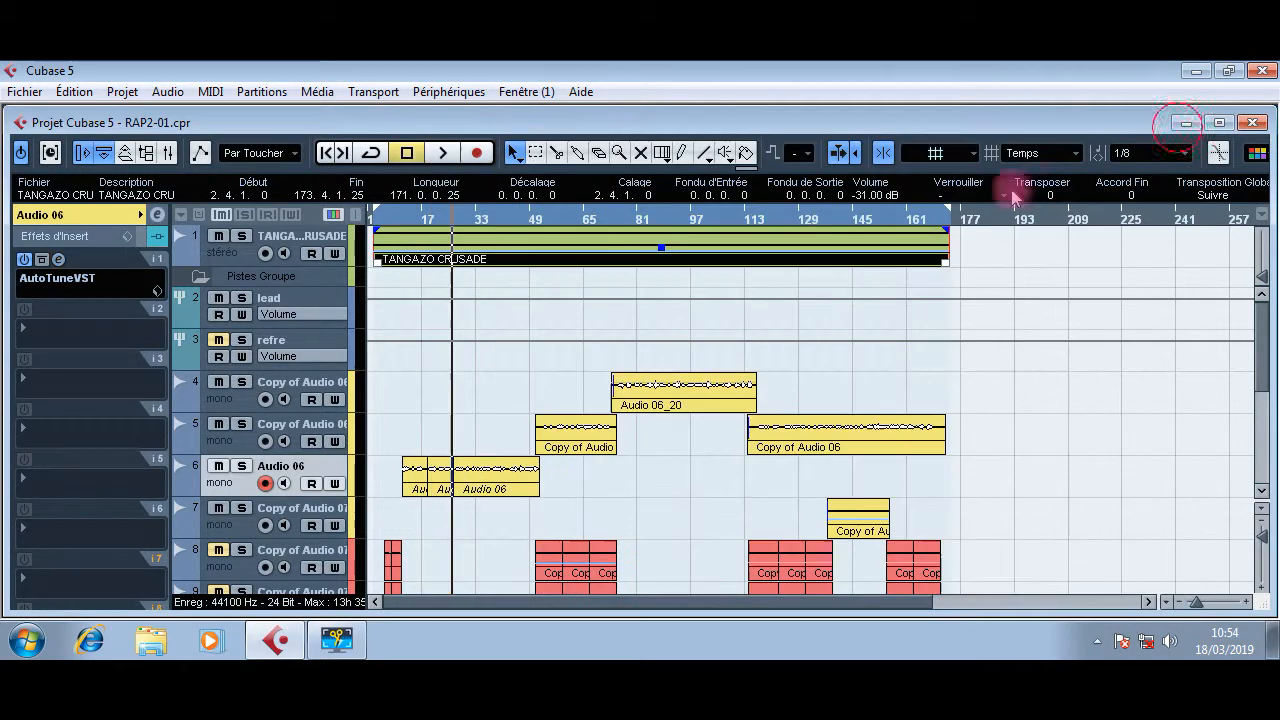
# Step: Check the inserts of track 7, then listen to the mix from about bars 28 and 74 and stop playback
pyautogui.click(290, 515)
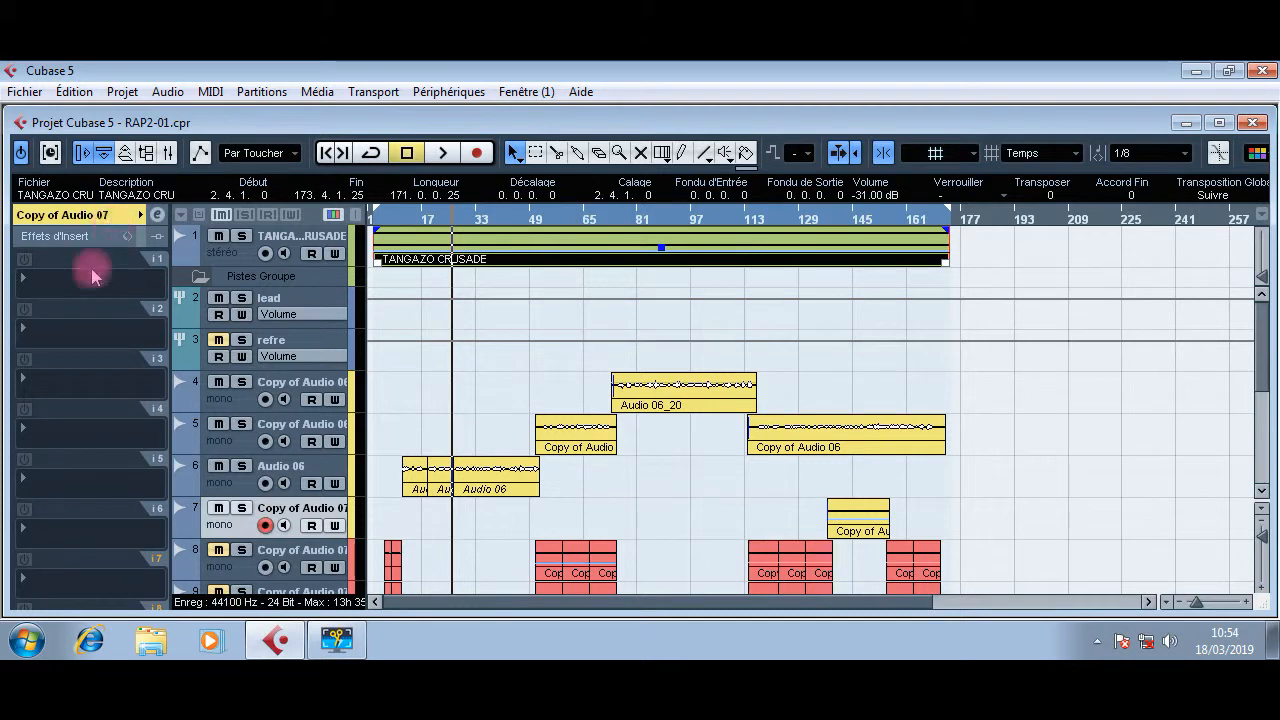
pyautogui.doubleClick(411, 217)
pyautogui.click(464, 217)
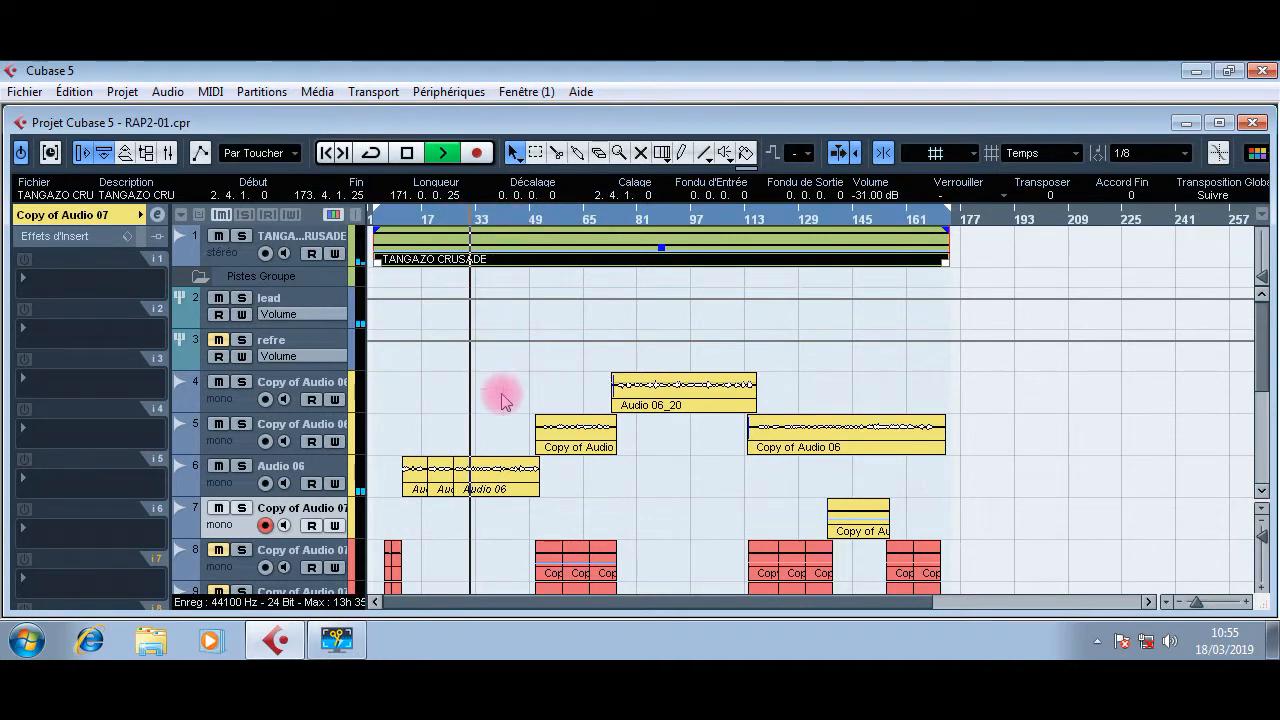
pyautogui.click(620, 219)
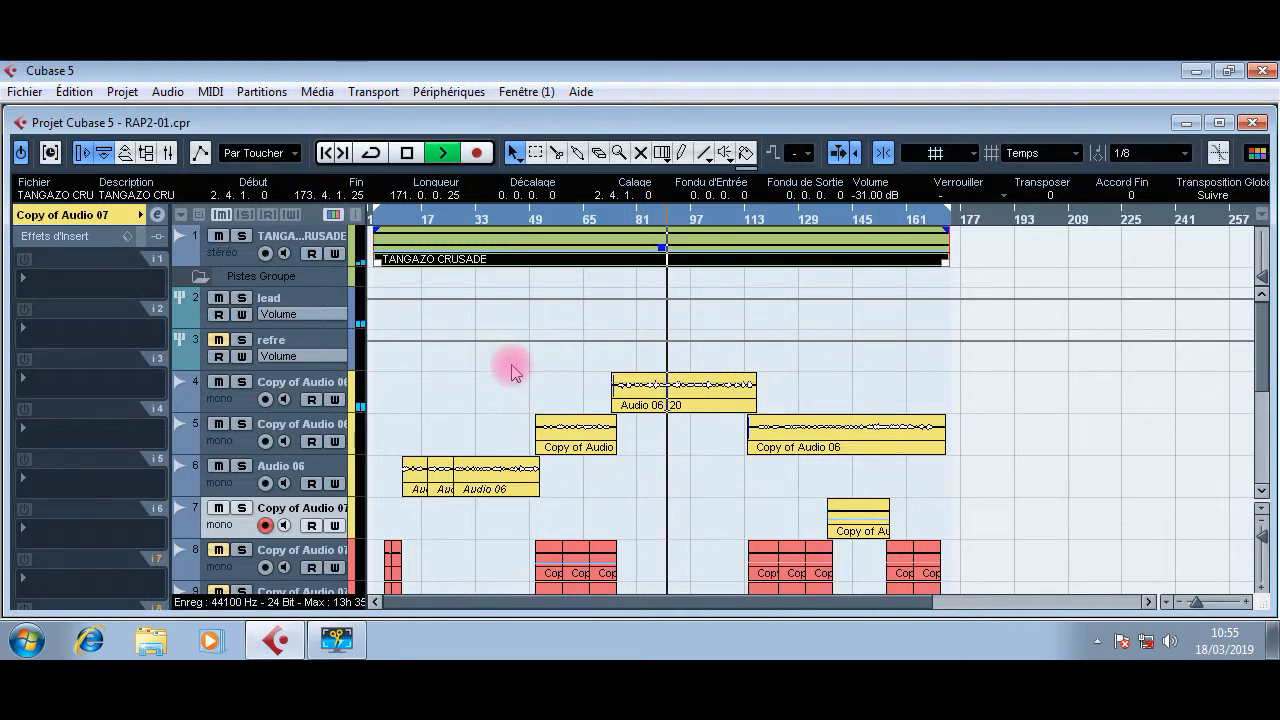
pyautogui.press('space')
# Step: Load RCompressor Stereo in the lead group's sixth insert slot and reposition its window
pyautogui.scroll(-5, 515, 385)
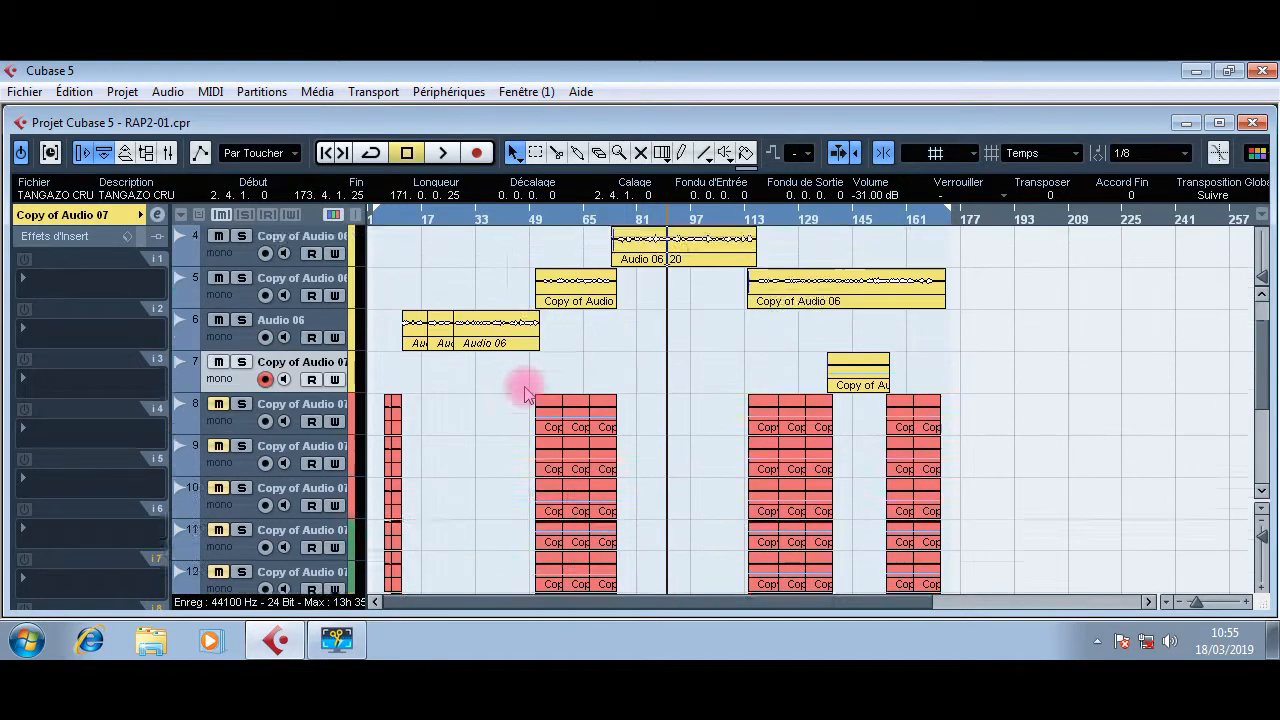
pyautogui.scroll(3, 525, 388)
pyautogui.scroll(2, 540, 325)
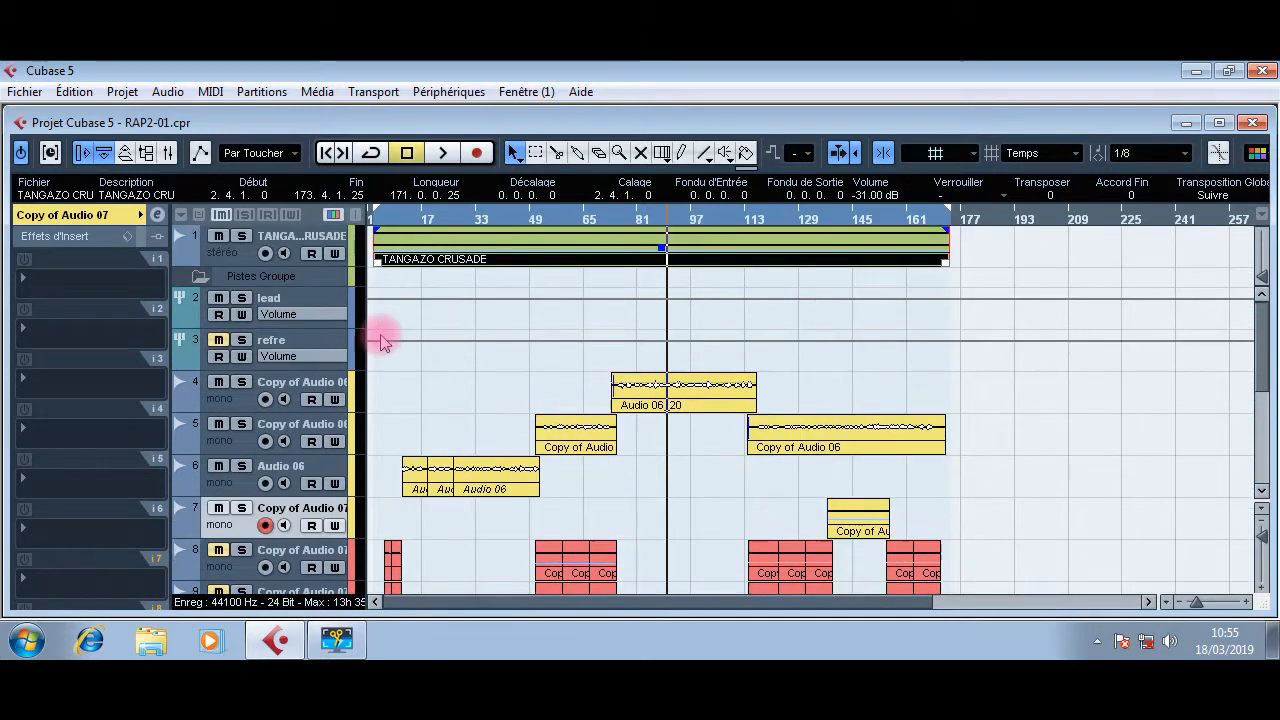
pyautogui.click(310, 297)
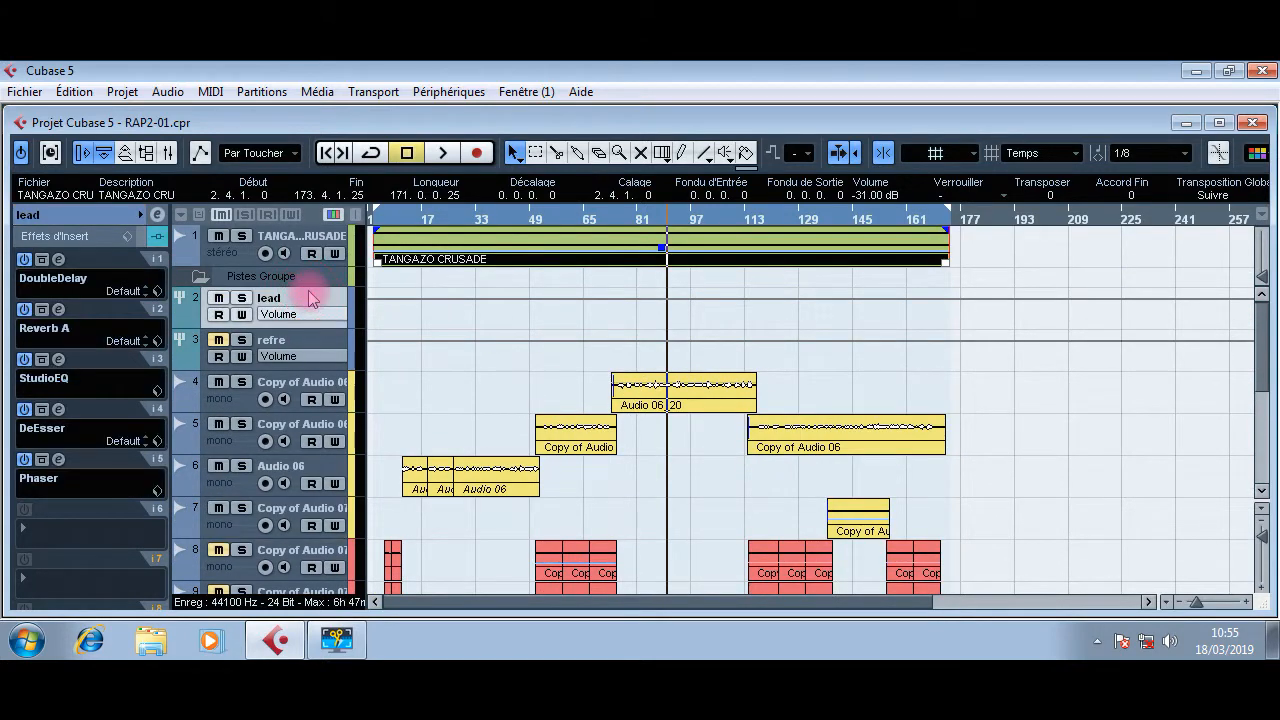
pyautogui.click(80, 540)
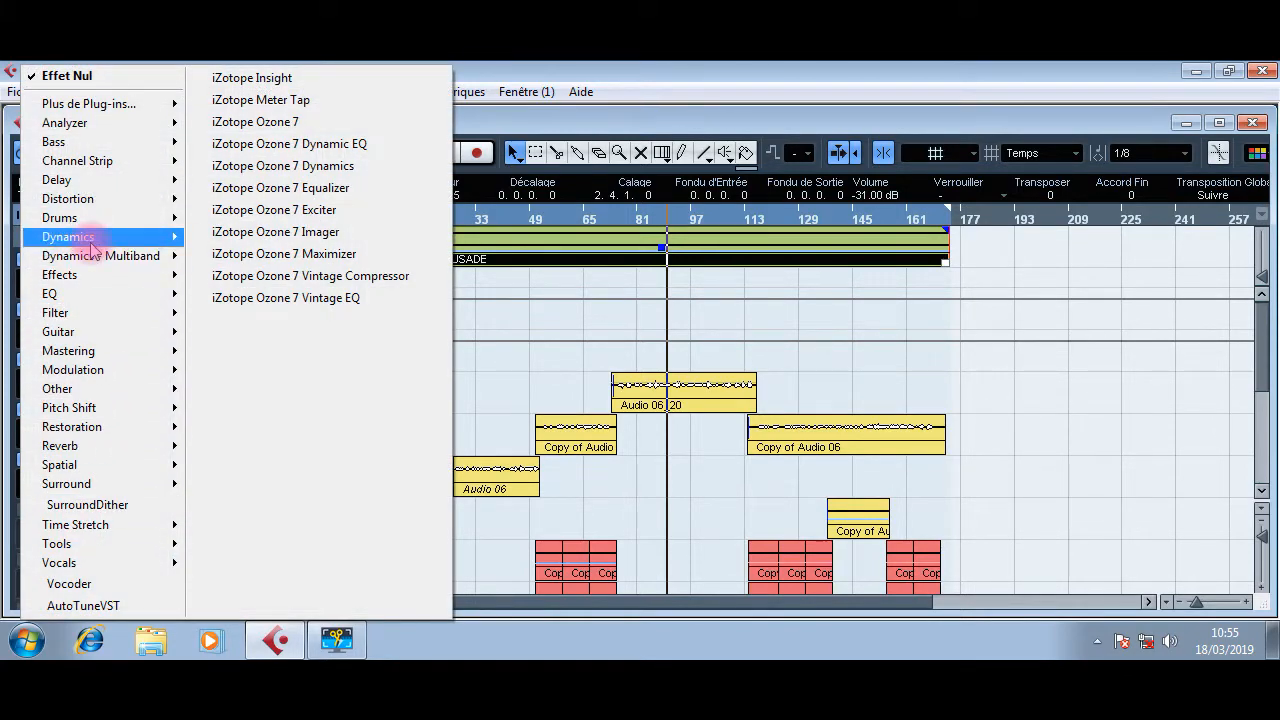
pyautogui.moveTo(105, 243)
pyautogui.moveTo(329, 77)
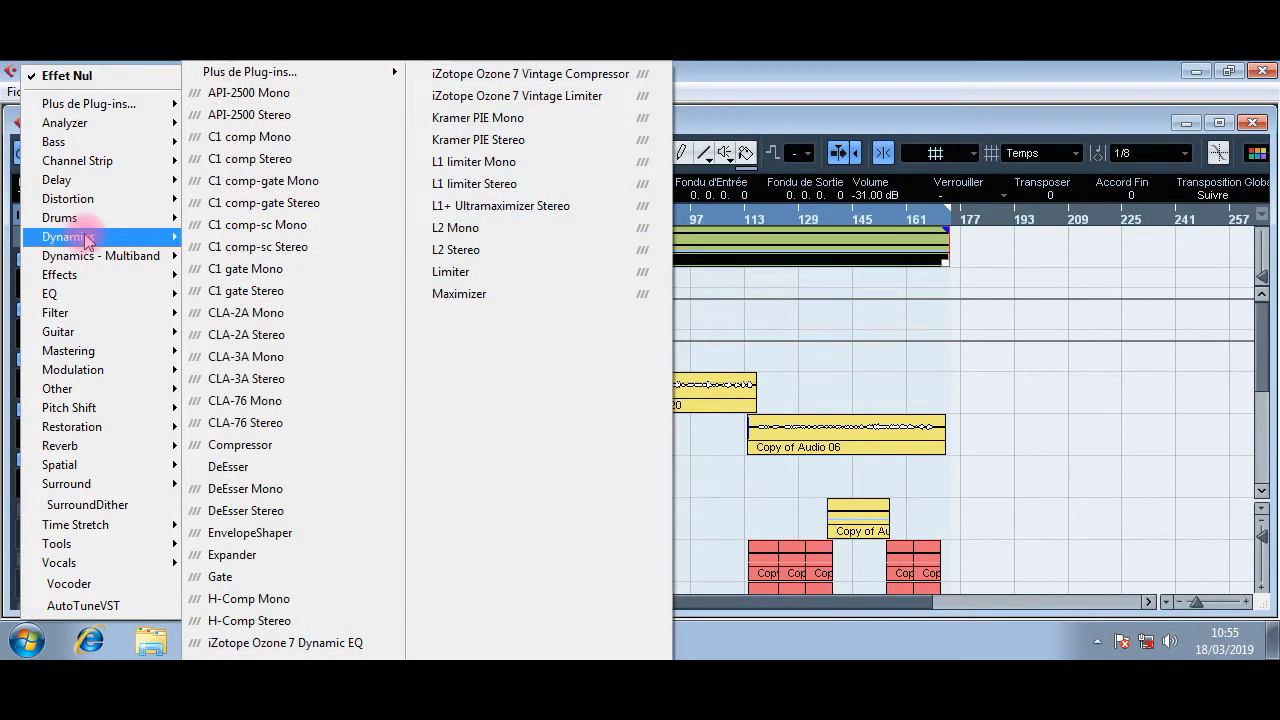
pyautogui.moveTo(257, 77)
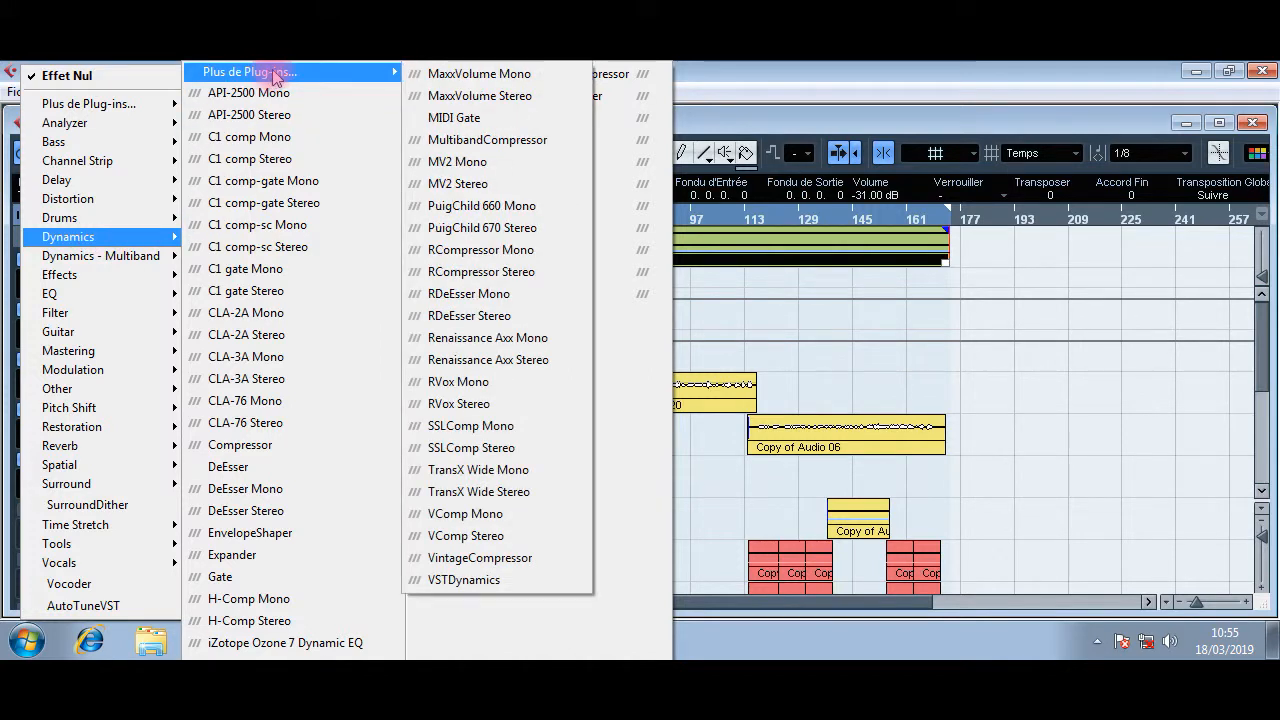
pyautogui.click(460, 272)
pyautogui.moveTo(905, 297); pyautogui.dragTo(513, 196)
# Step: Set the lead group's RCompressor threshold to -31.4, release to 50 and gain to 2.4
pyautogui.moveTo(490, 338); pyautogui.dragTo(490, 422)
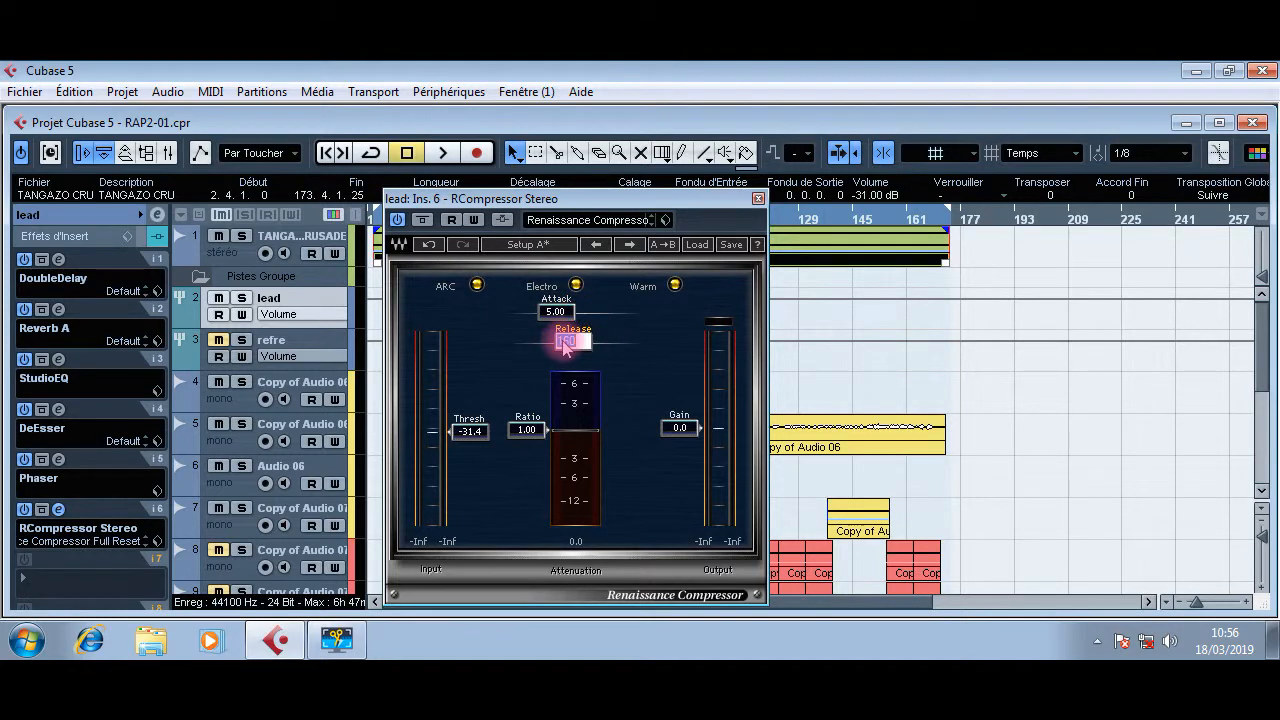
pyautogui.write('5')
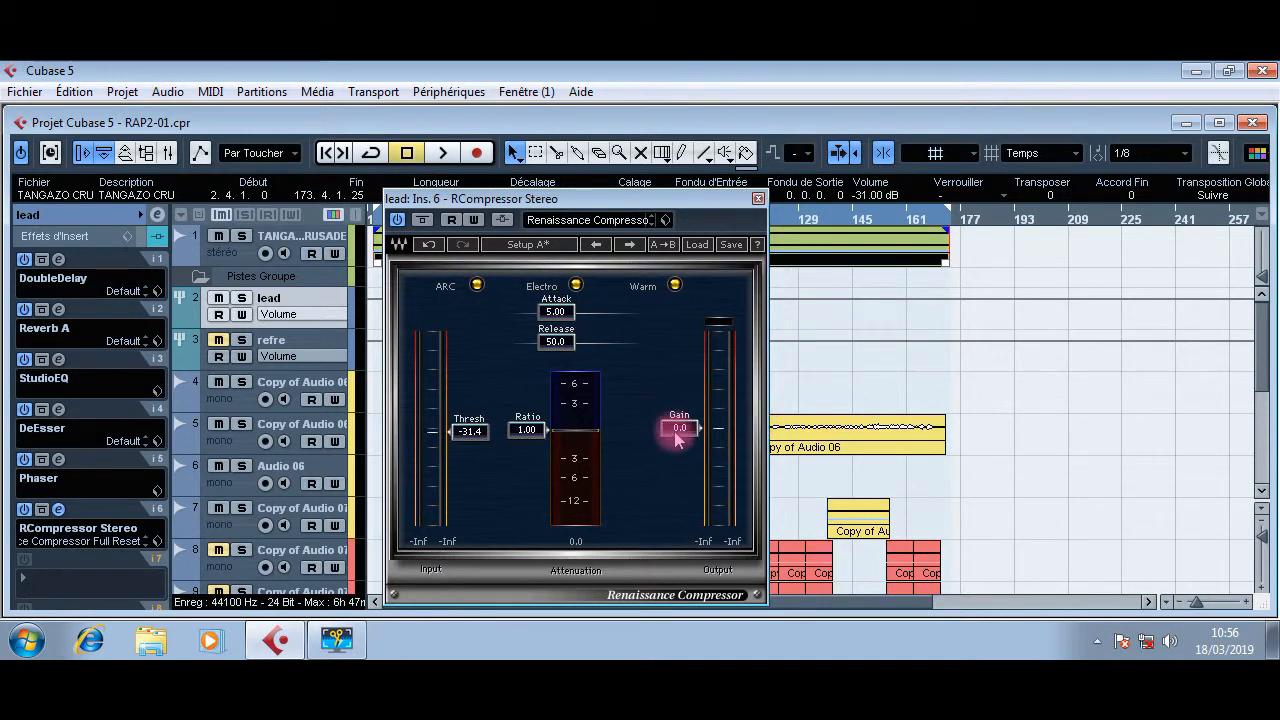
pyautogui.moveTo(685, 423); pyautogui.dragTo(685, 415)
# Step: Play the vocals from about bar 57, set the RCompressor gain to 3.3, close the plug-in and stop playback
pyautogui.moveTo(559, 198); pyautogui.dragTo(806, 229)
pyautogui.click(561, 219)
pyautogui.press('space')
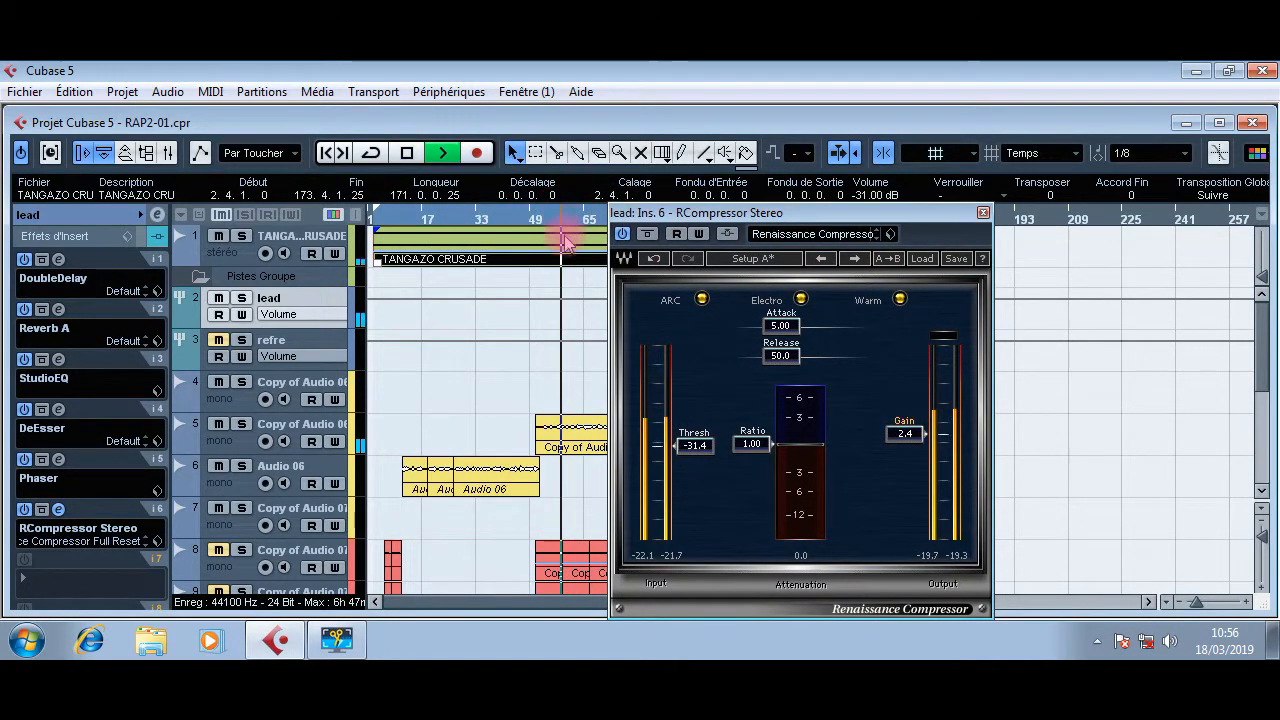
pyautogui.moveTo(894, 434); pyautogui.dragTo(901, 420)
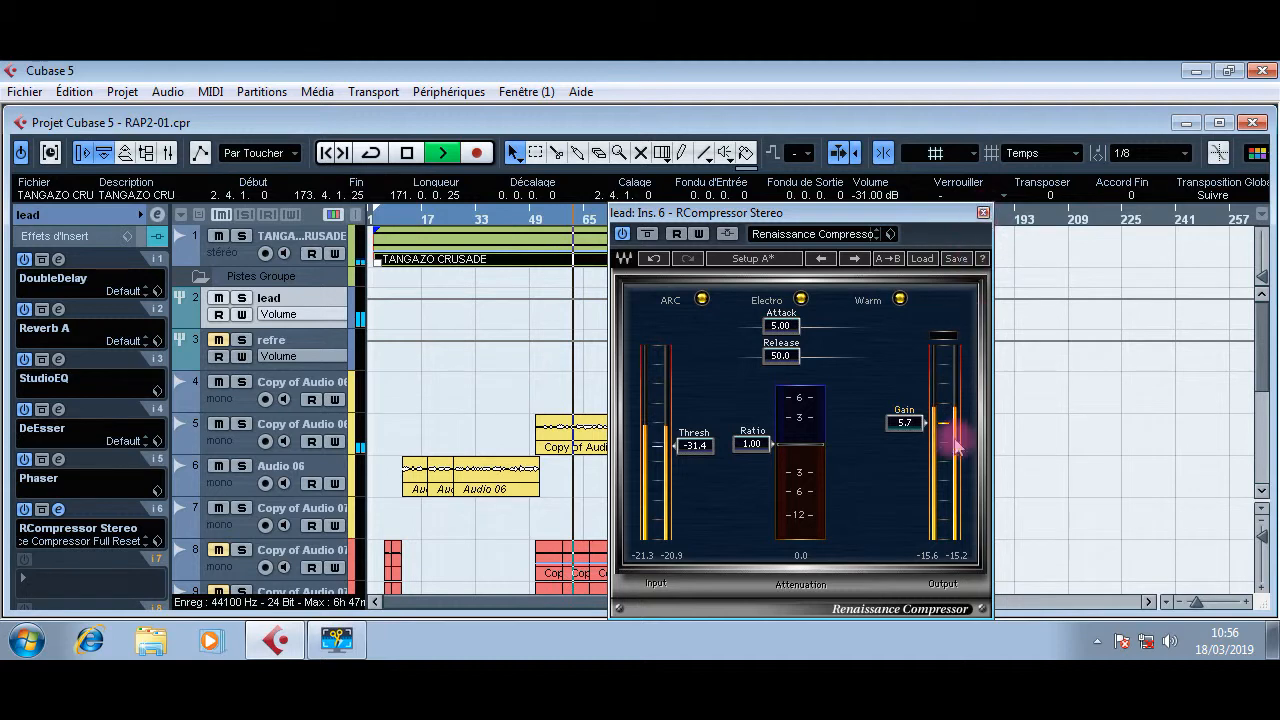
pyautogui.moveTo(912, 432)
pyautogui.mouseDown()
pyautogui.moveTo(912, 453)
pyautogui.moveTo(908, 431)
pyautogui.mouseUp()
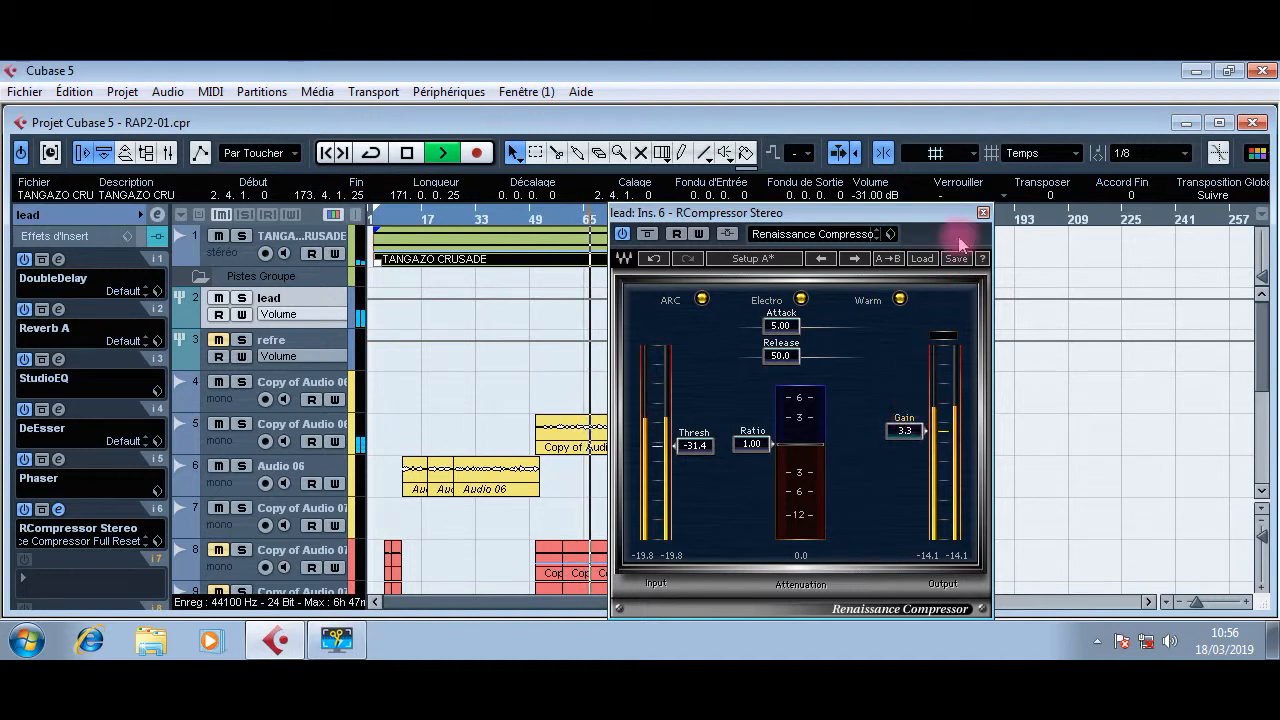
pyautogui.click(983, 212)
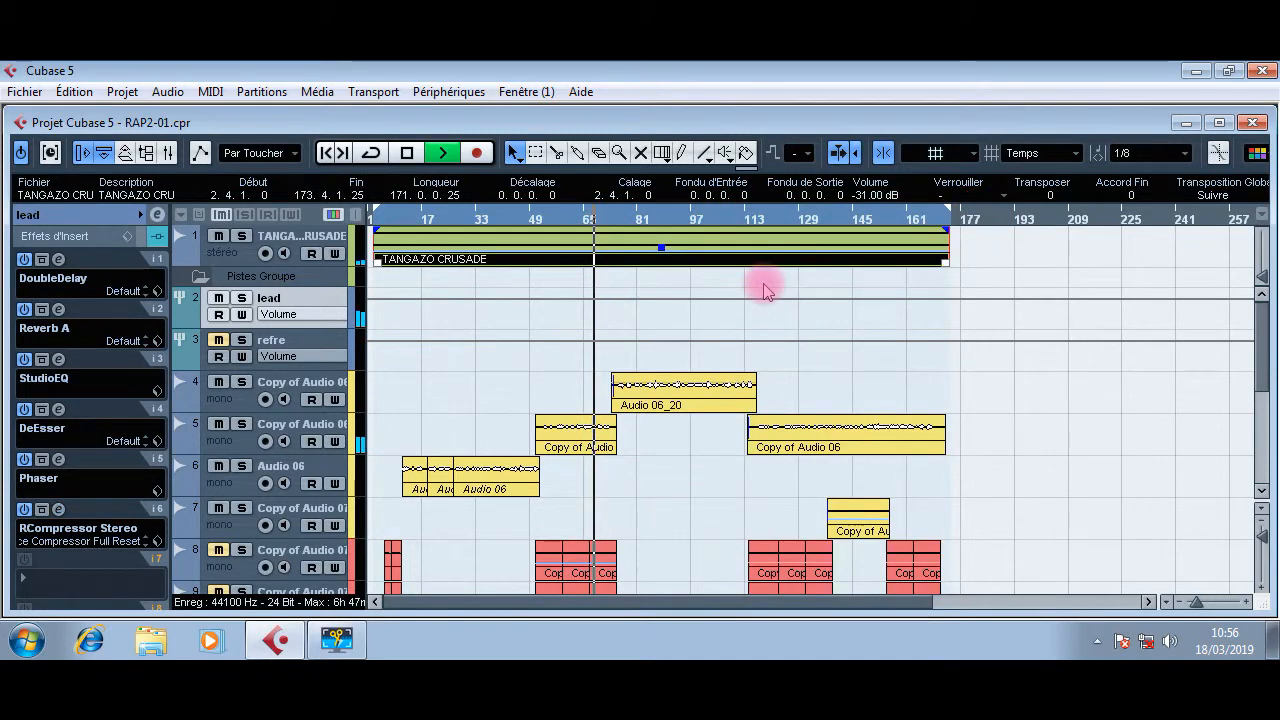
pyautogui.scroll(-2, 665, 325)
pyautogui.scroll(-2, 670, 315)
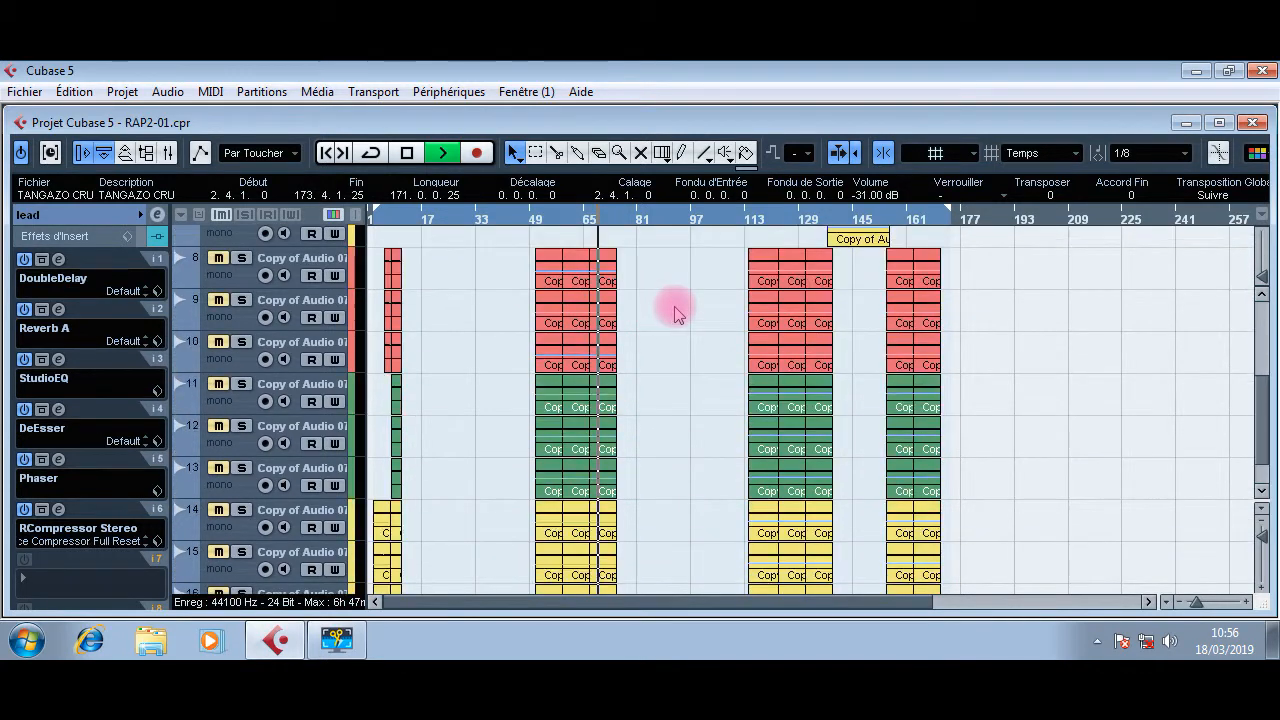
pyautogui.scroll(4, 672, 317)
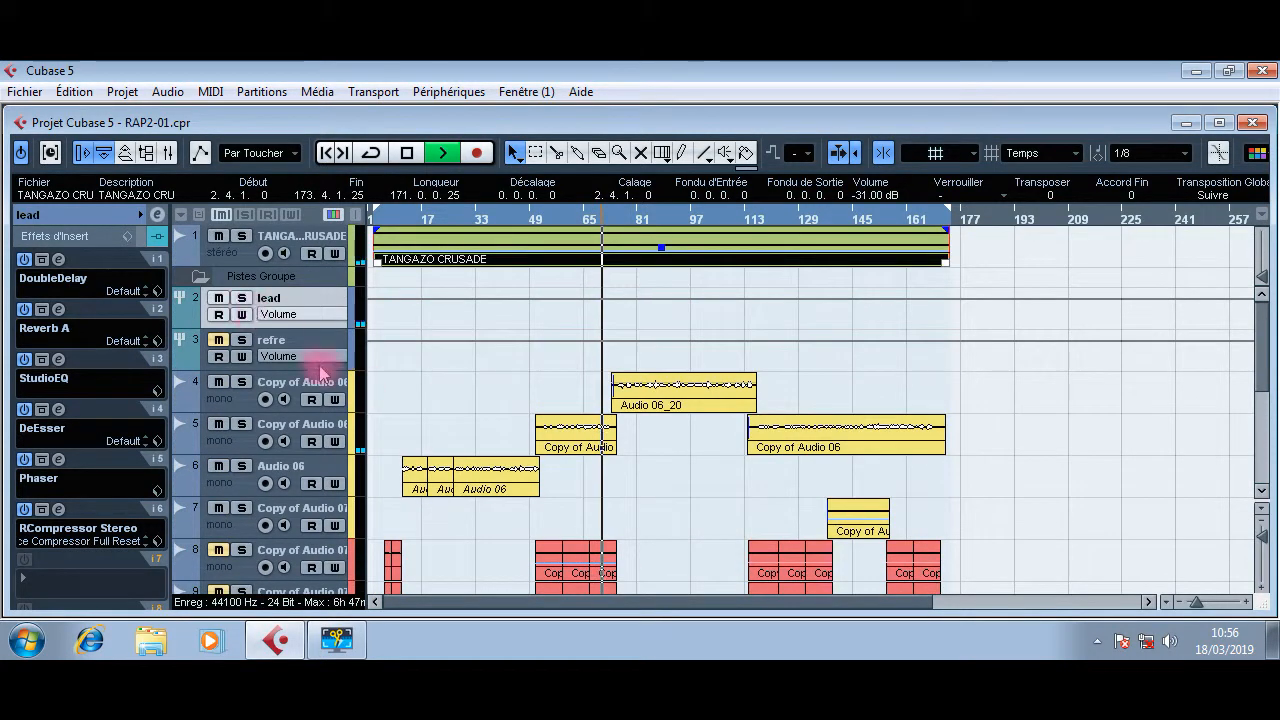
pyautogui.press('space')
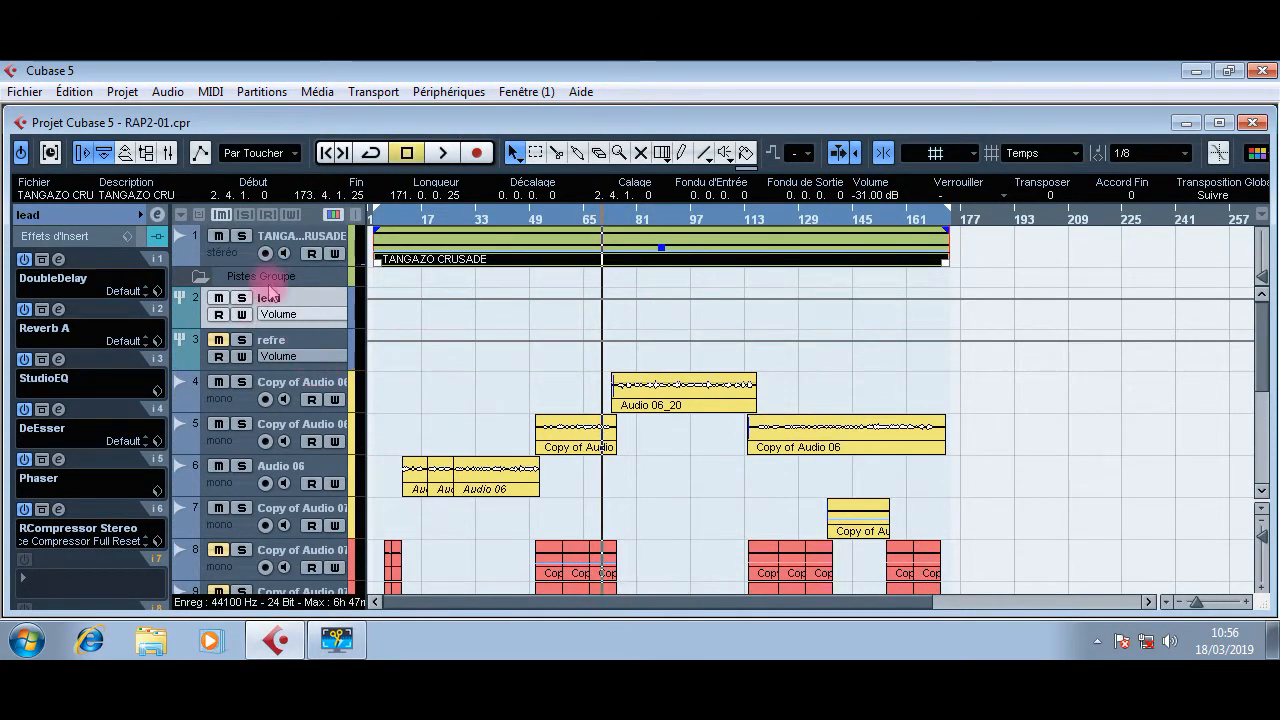
# Step: Mute the TANGAZO CRUSADE track and the lead group, unmute the refre group, and listen to the refrain vocals from about bar 55
pyautogui.click(218, 240)
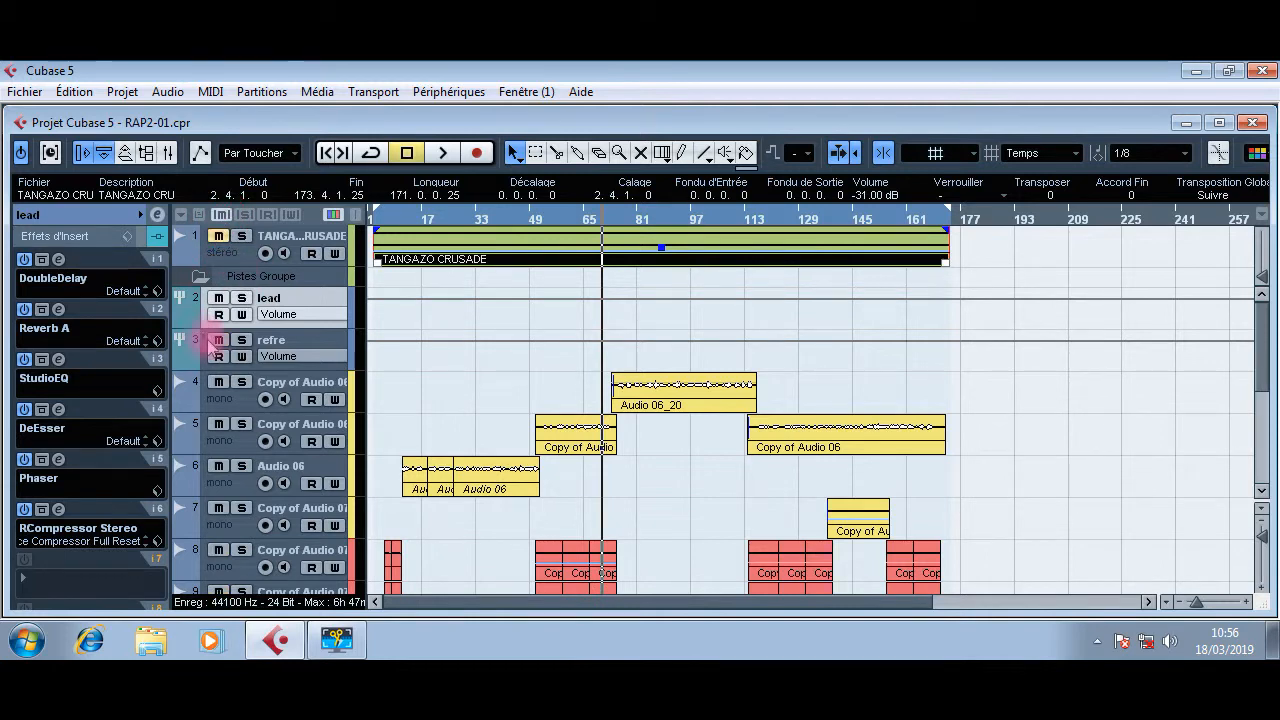
pyautogui.click(218, 298)
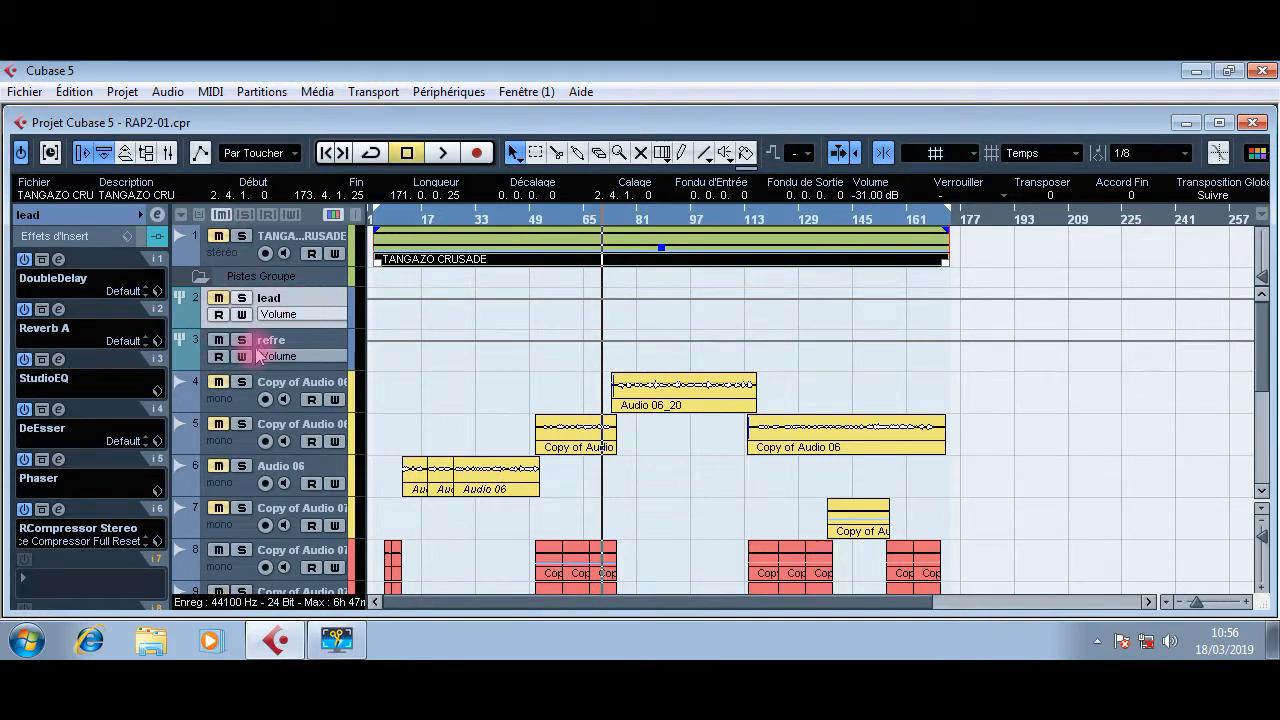
pyautogui.scroll(-5, 457, 297)
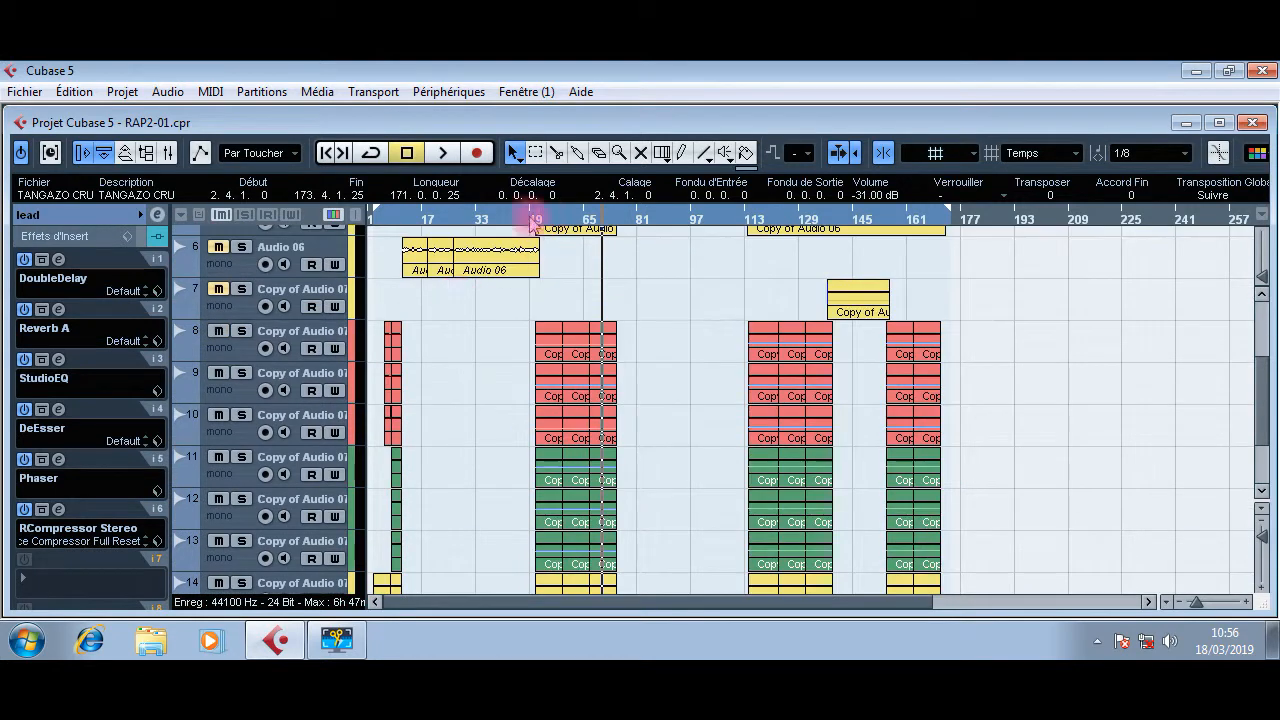
pyautogui.click(555, 219)
pyautogui.press('space')
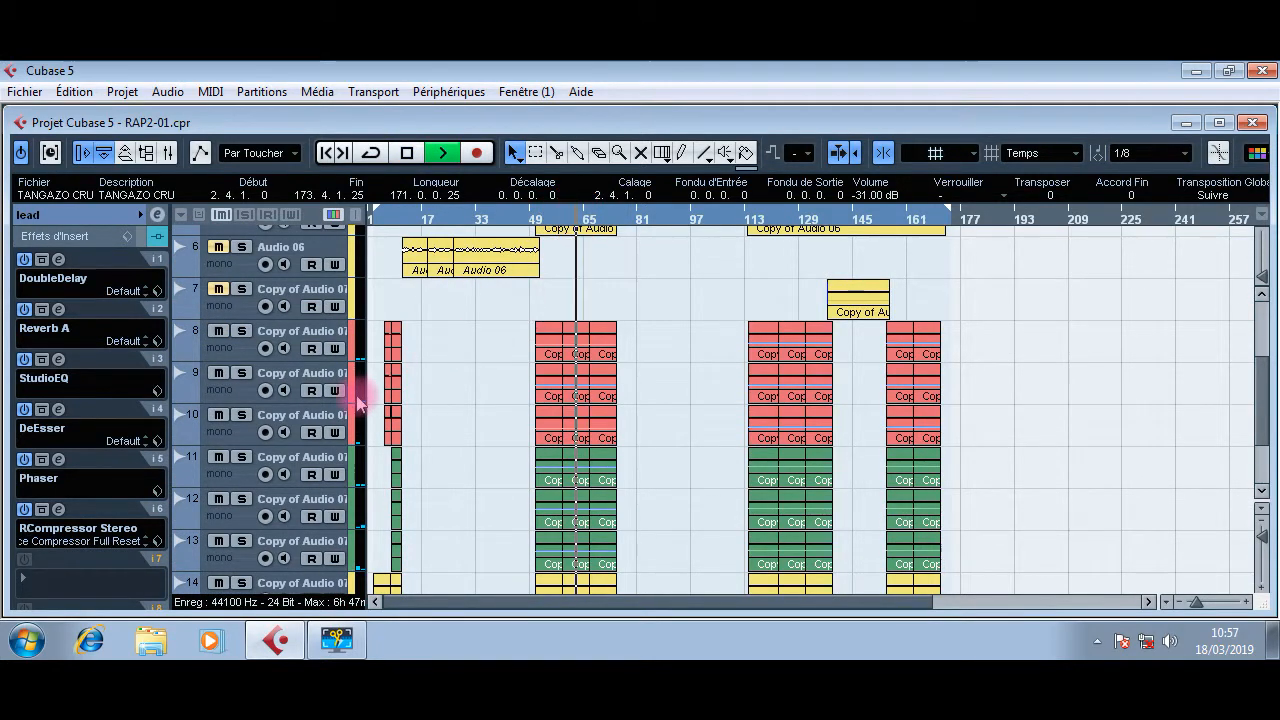
pyautogui.press('space')
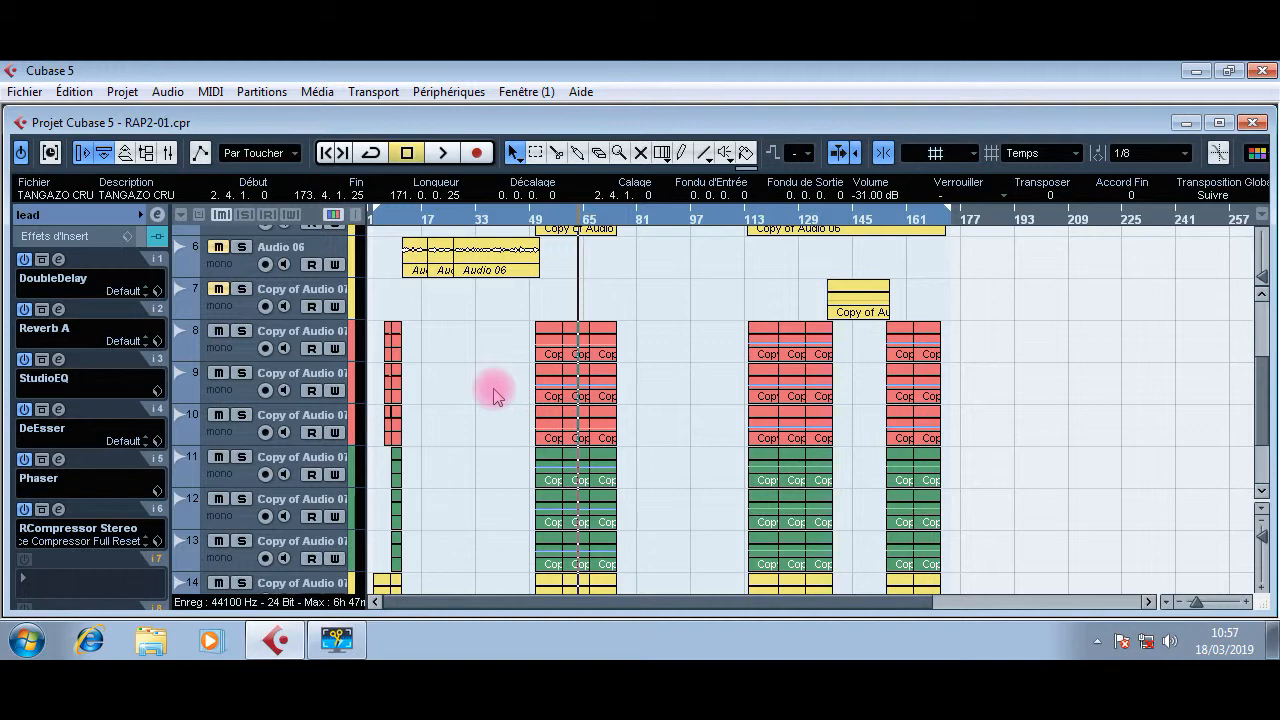
# Step: Show track 8's channel settings, solo the track and play it from about bar 59
pyautogui.click(292, 338)
pyautogui.click(82, 216)
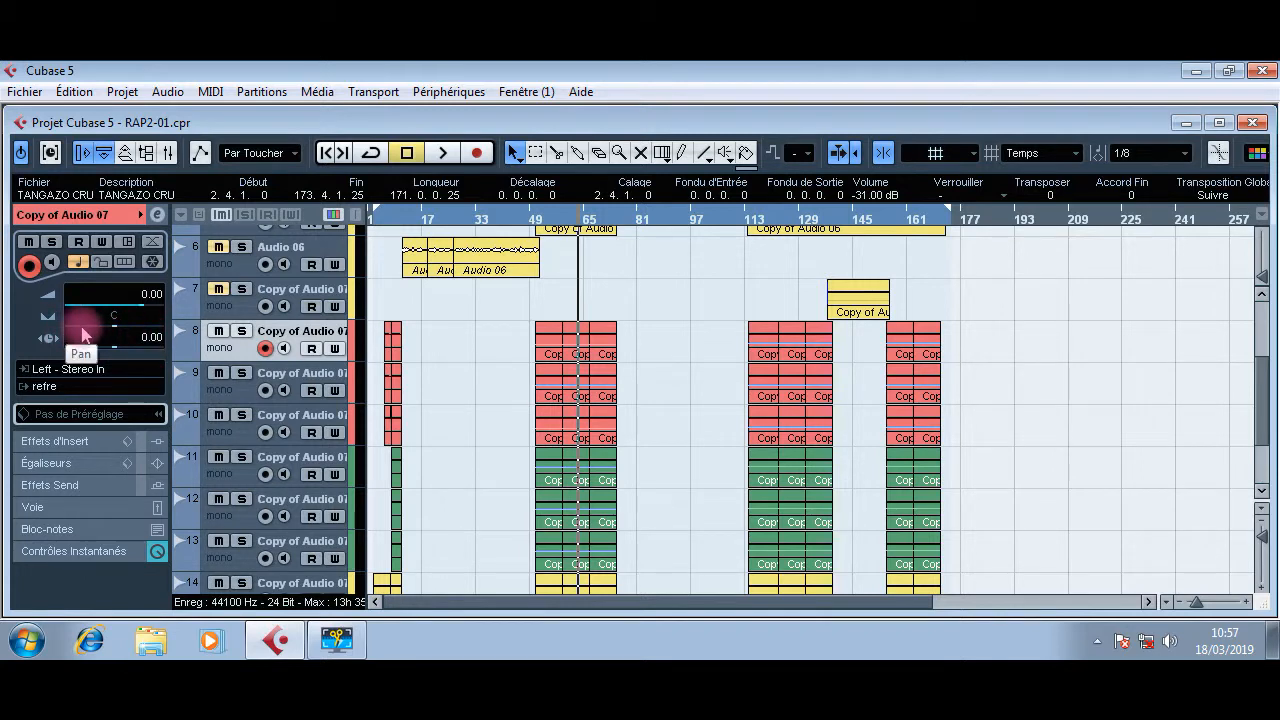
pyautogui.click(241, 330)
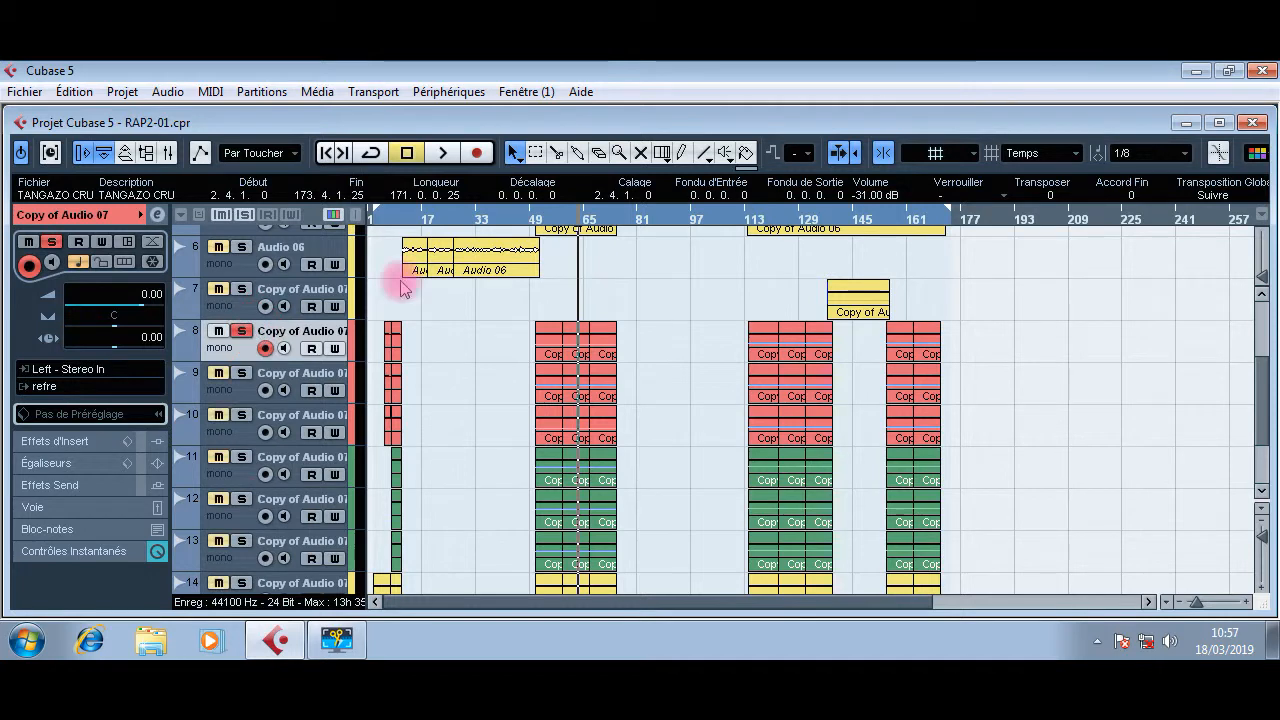
pyautogui.click(570, 213)
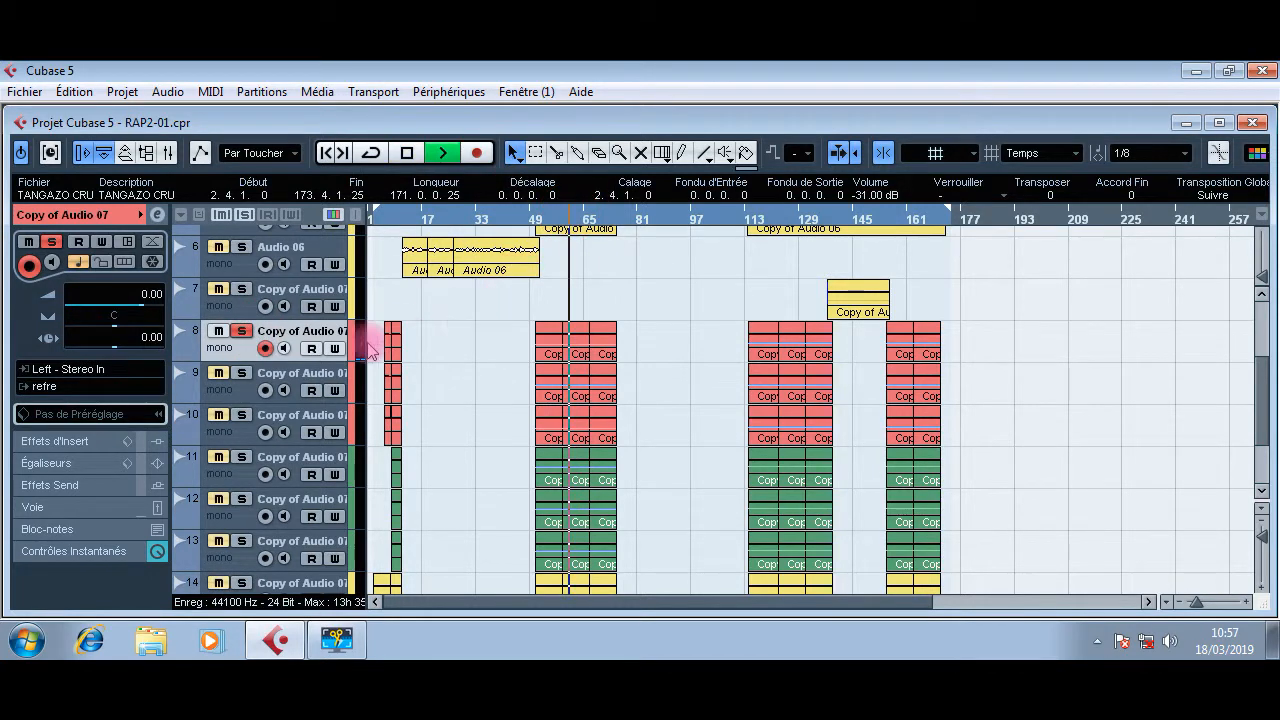
pyautogui.press('space')
# Step: Try track 8's pan fully right and fully left during playback, stop, and return the pan to centre
pyautogui.moveTo(148, 325); pyautogui.dragTo(204, 335)
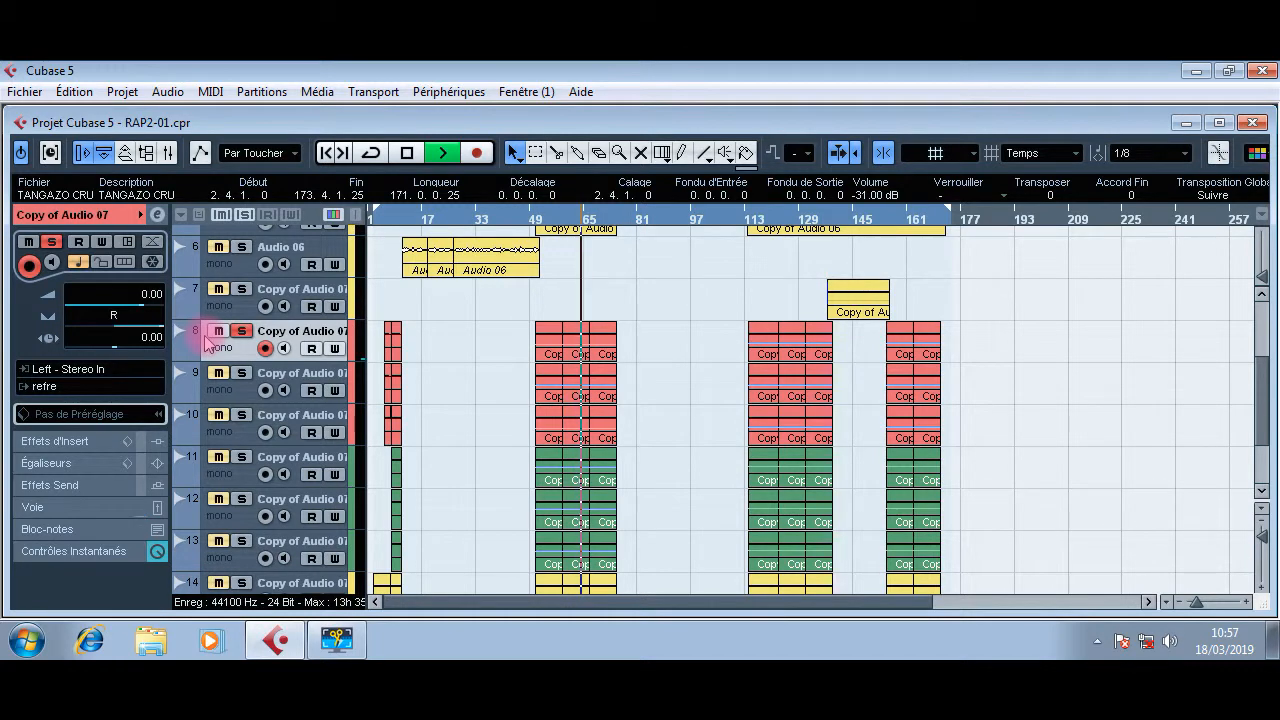
pyautogui.moveTo(145, 330); pyautogui.dragTo(14, 342)
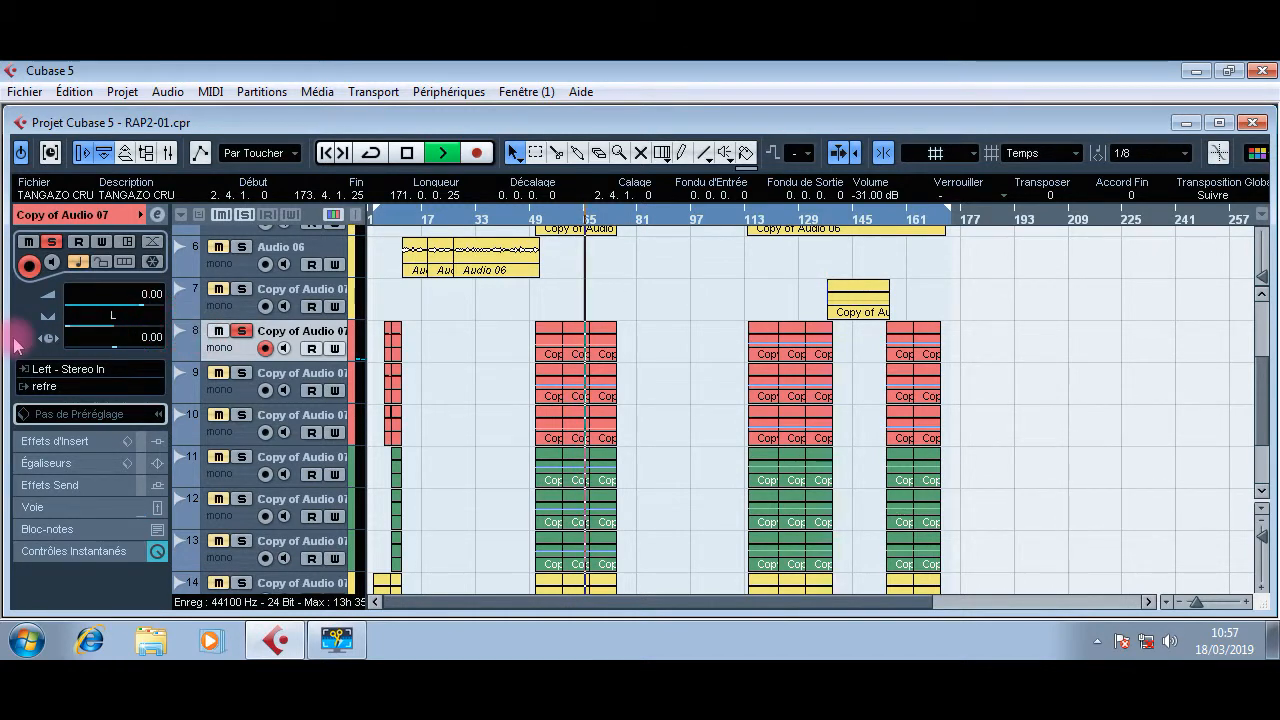
pyautogui.press('space')
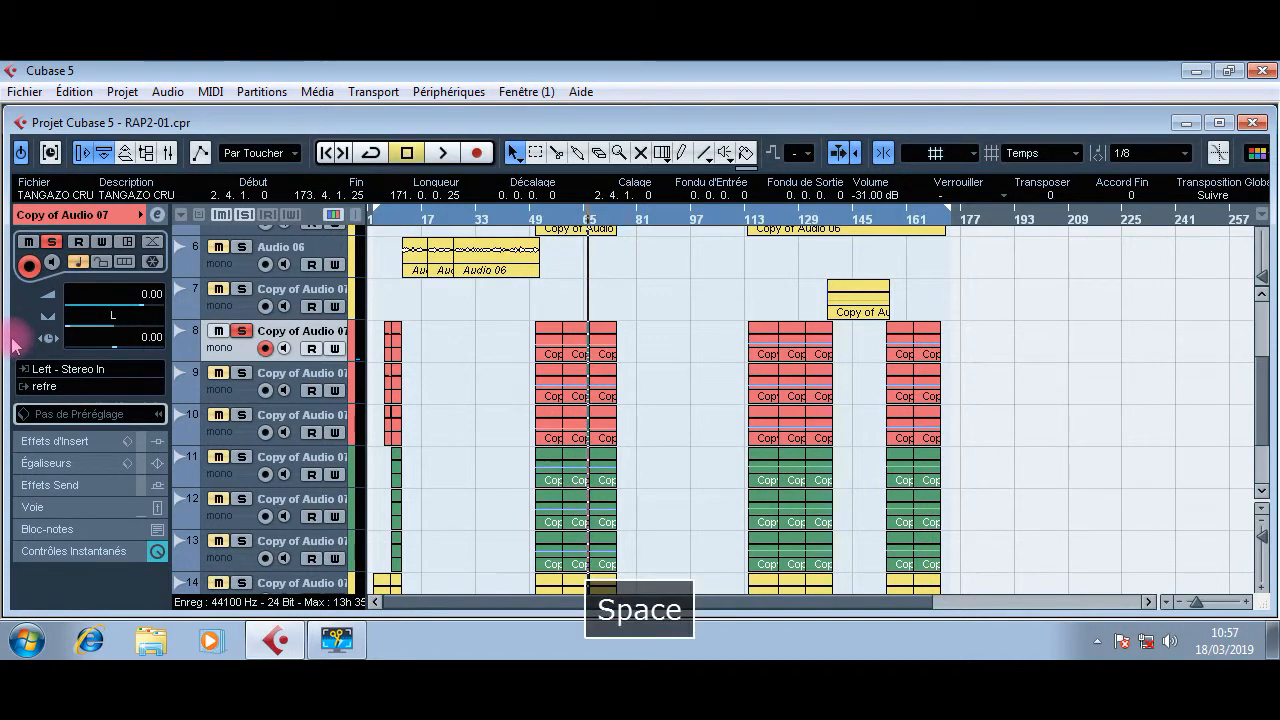
pyautogui.moveTo(12, 343)
pyautogui.mouseDown()
pyautogui.moveTo(75, 322)
pyautogui.moveTo(135, 350)
pyautogui.moveTo(113, 350)
pyautogui.mouseUp()
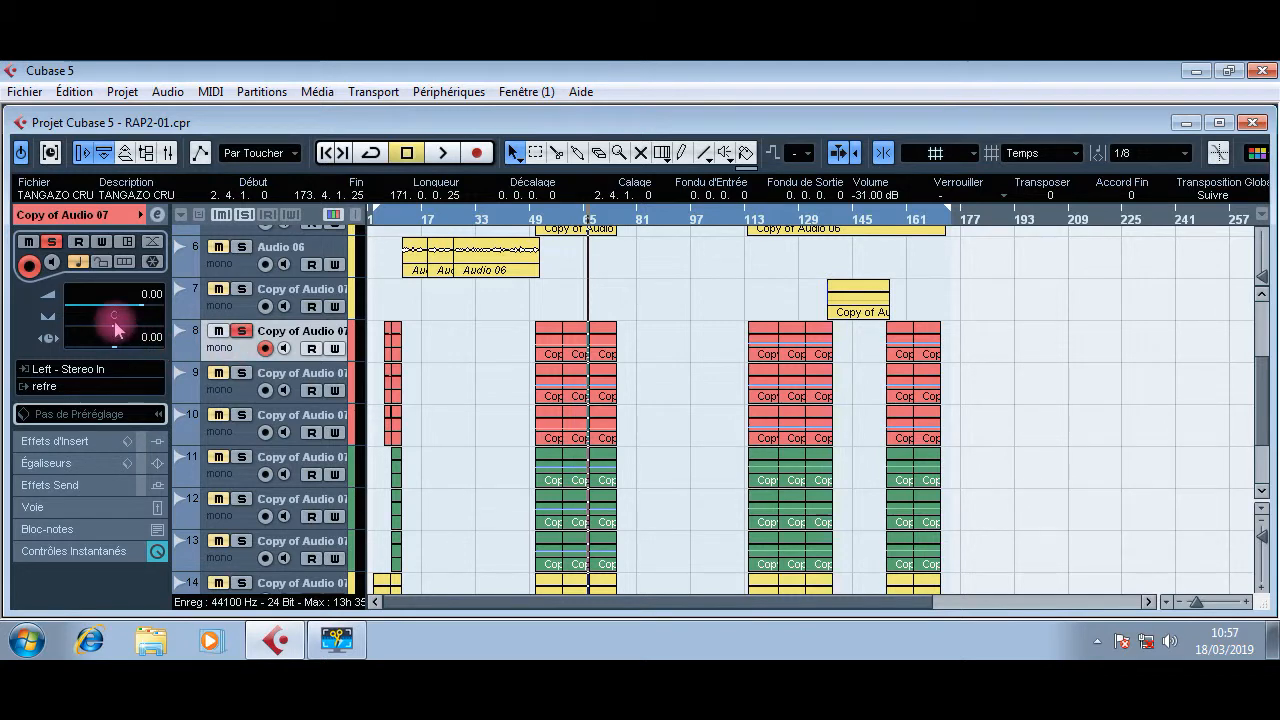
# Step: Set the pan of track 9 to R70
pyautogui.click(282, 378)
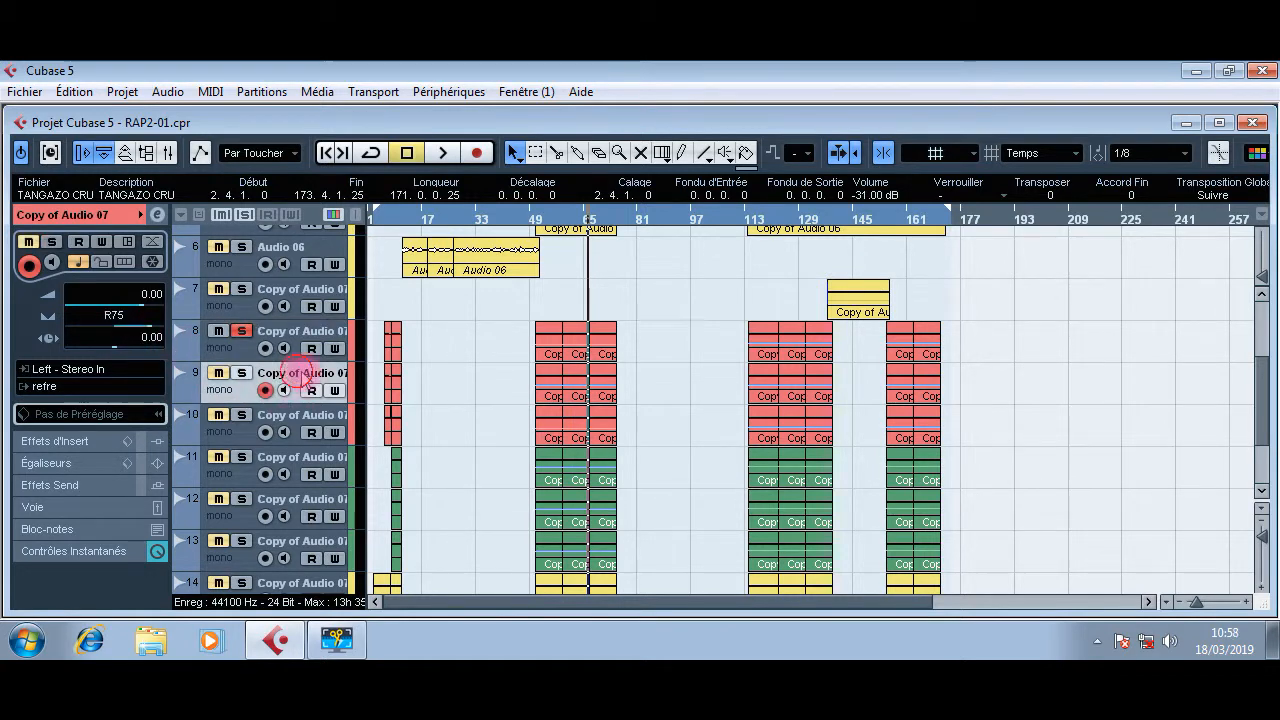
pyautogui.doubleClick(116, 316)
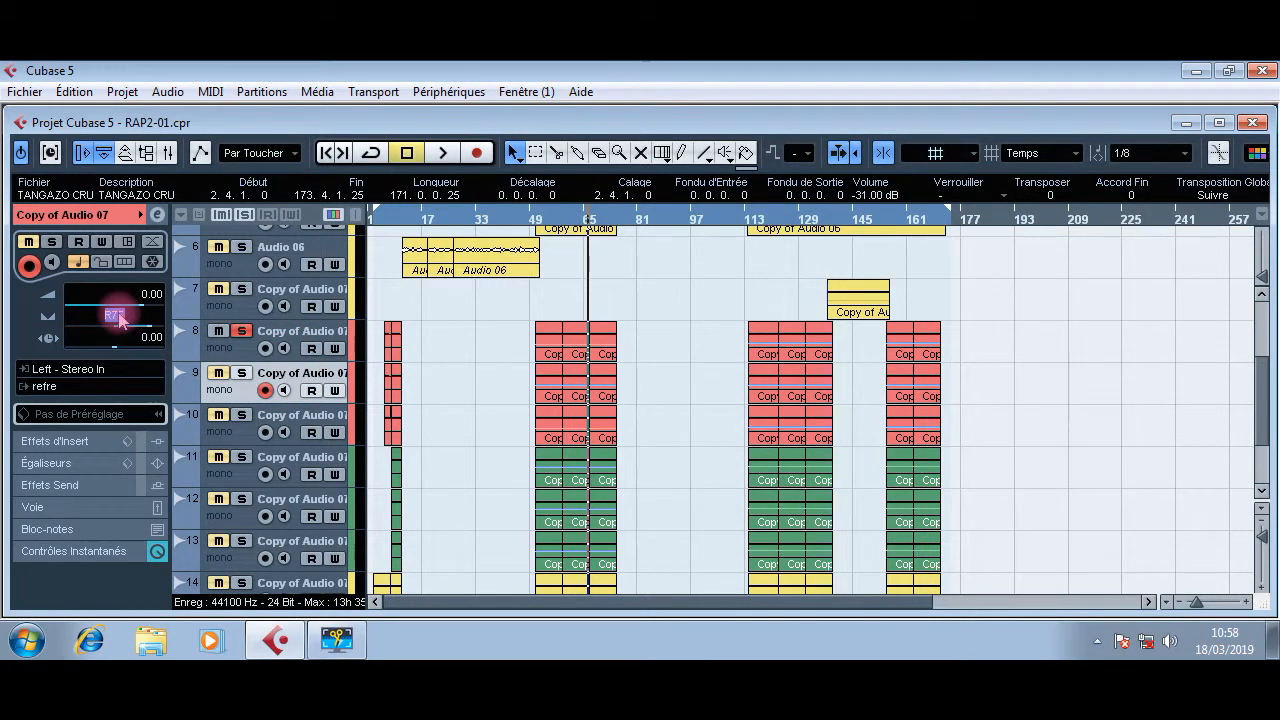
pyautogui.write('70')
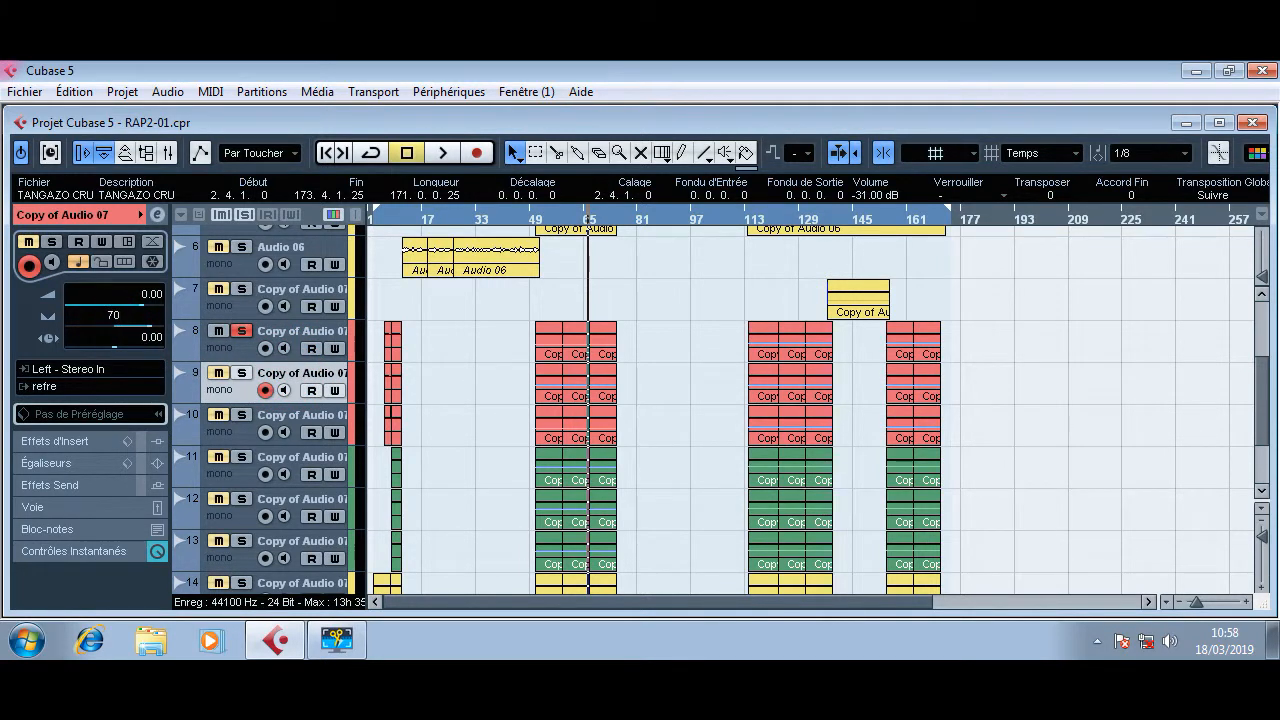
pyautogui.click(116, 316)
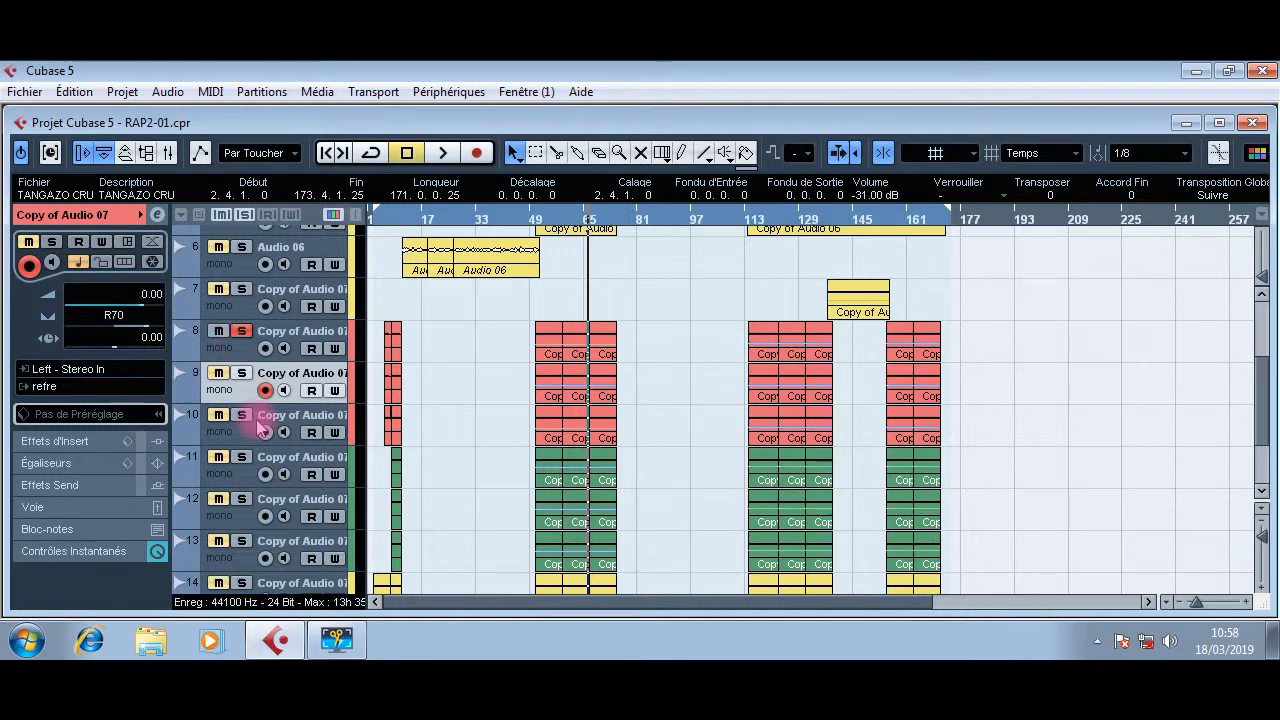
# Step: Set the pan of track 10 to L70 and clear the event selection in the arrangement
pyautogui.click(290, 416)
pyautogui.click(126, 316)
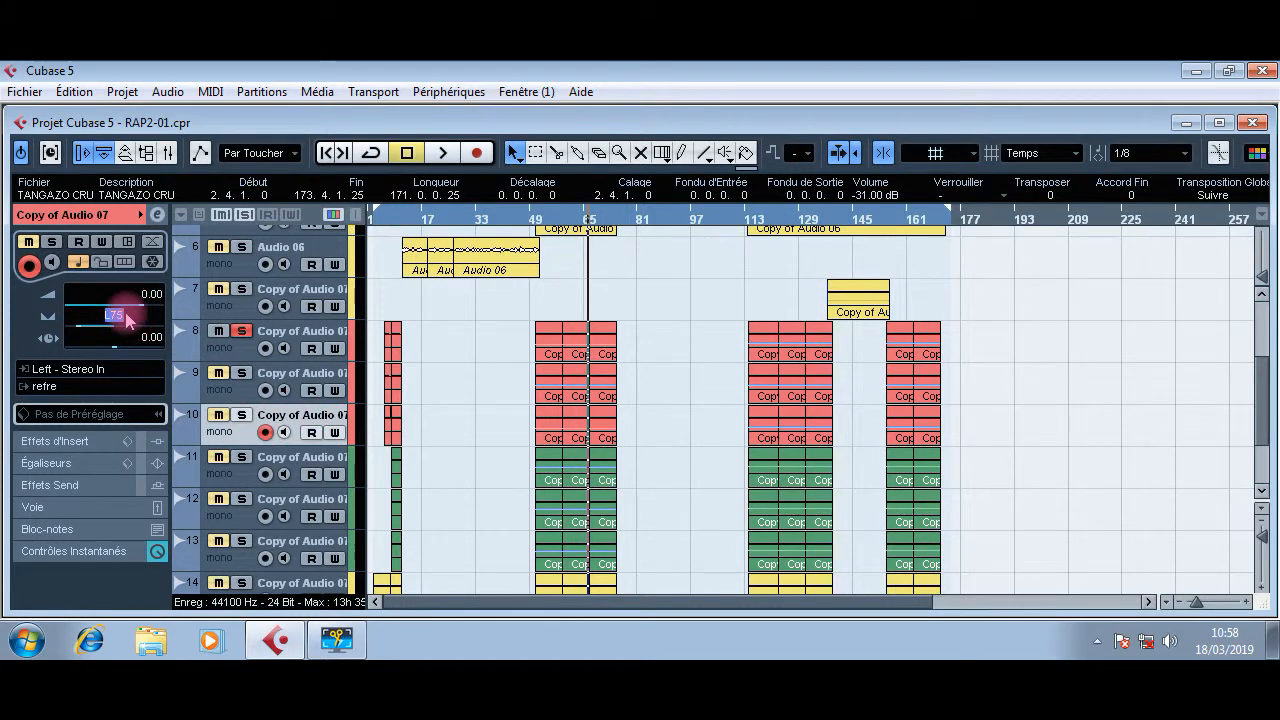
pyautogui.press('BackSpace')
pyautogui.write('-70')
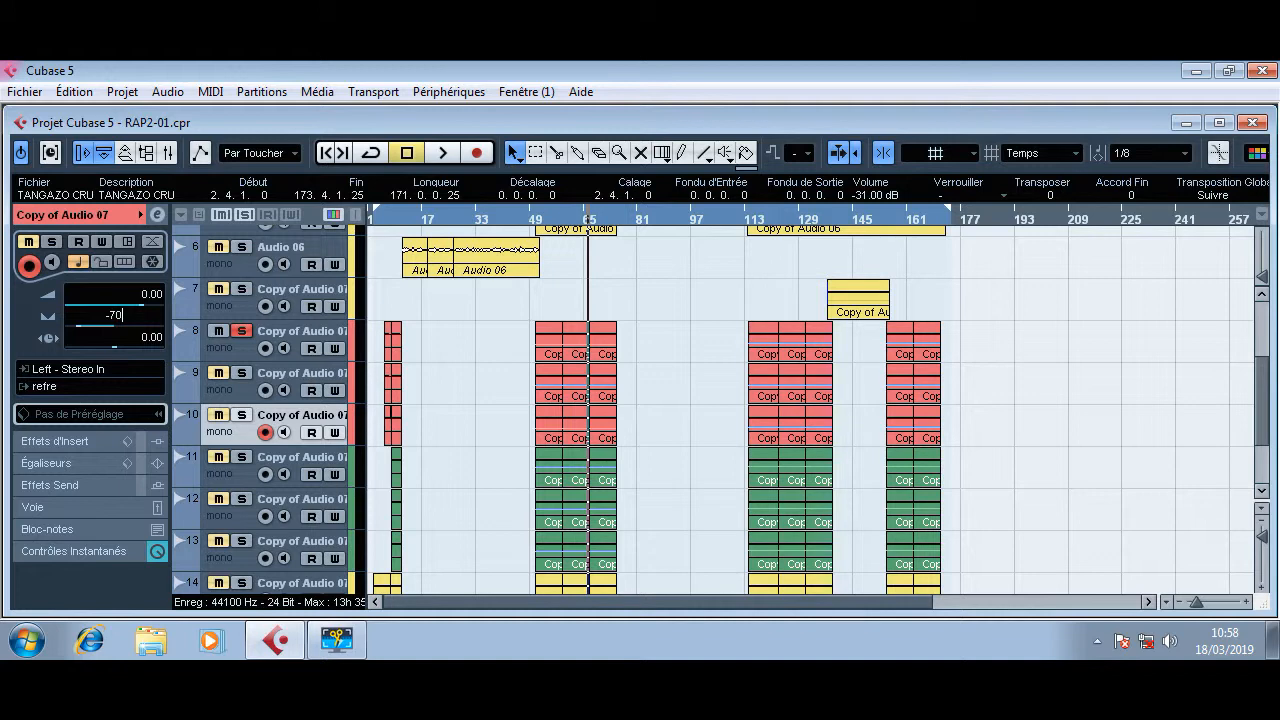
pyautogui.click(128, 320)
pyautogui.click(412, 312)
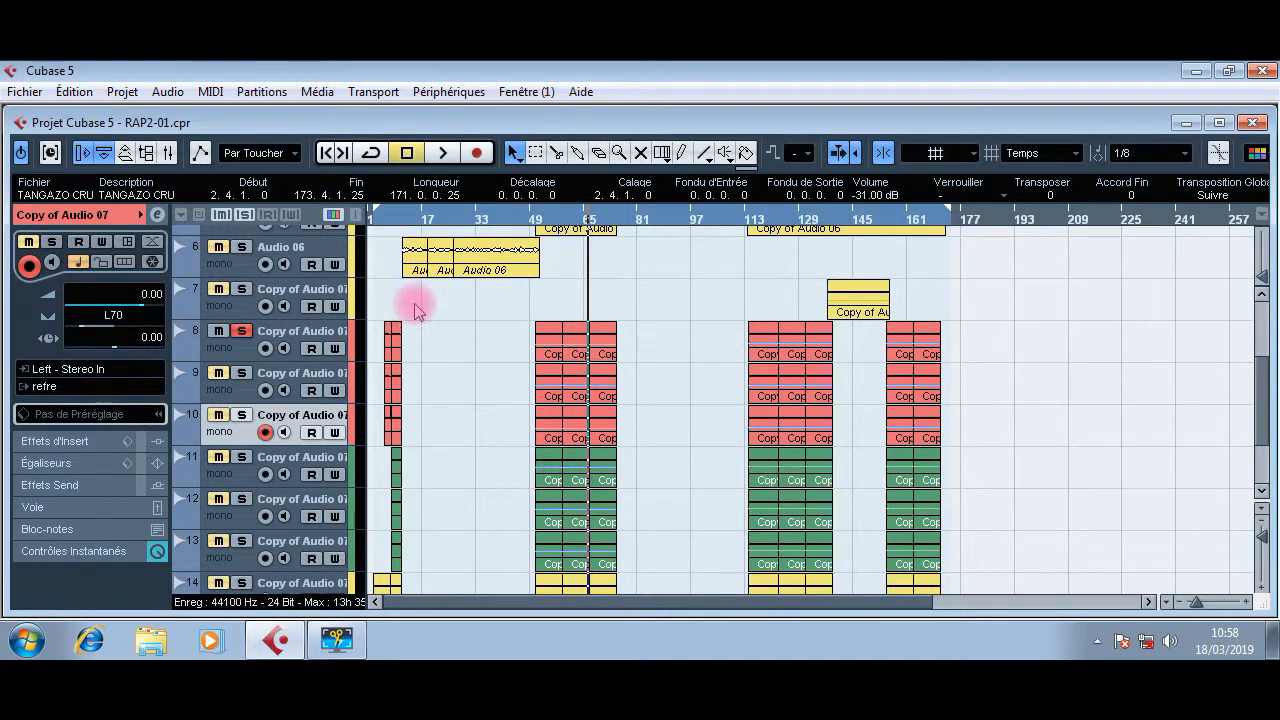
pyautogui.click(415, 312)
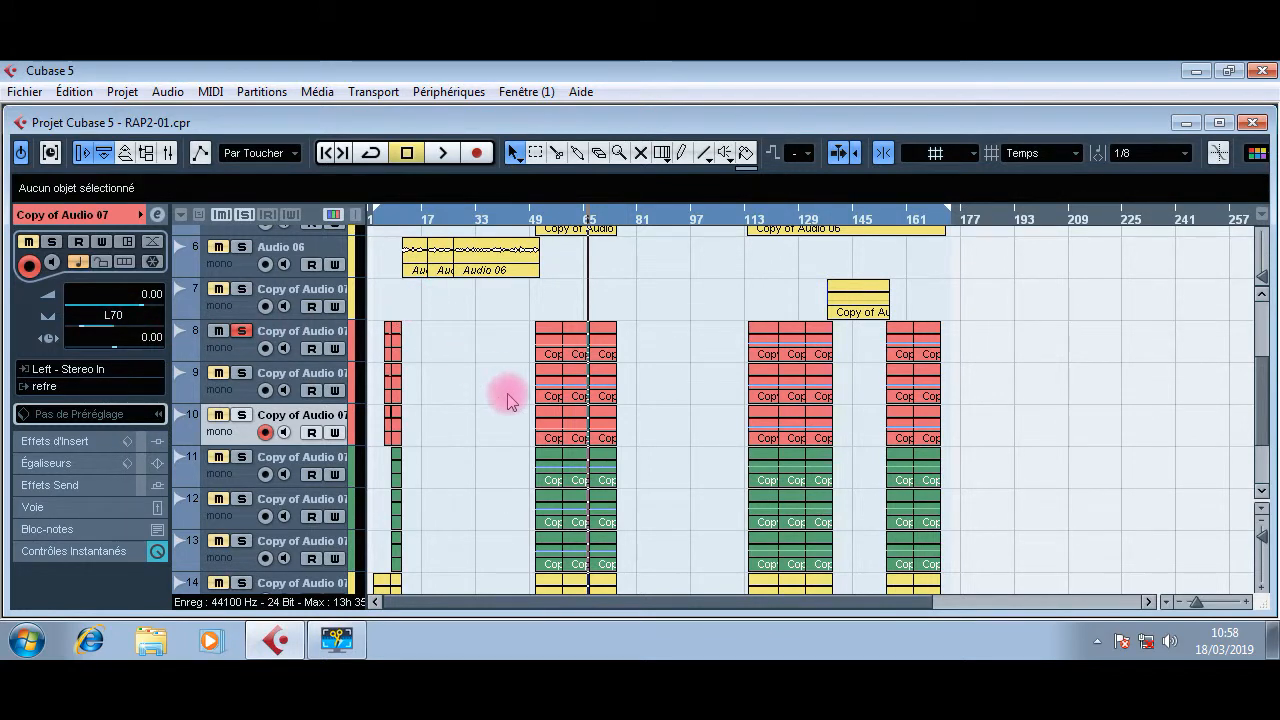
# Step: Check the pan settings of the green tracks 11 to 13 and of track 14
pyautogui.scroll(-3, 511, 401)
pyautogui.click(307, 314)
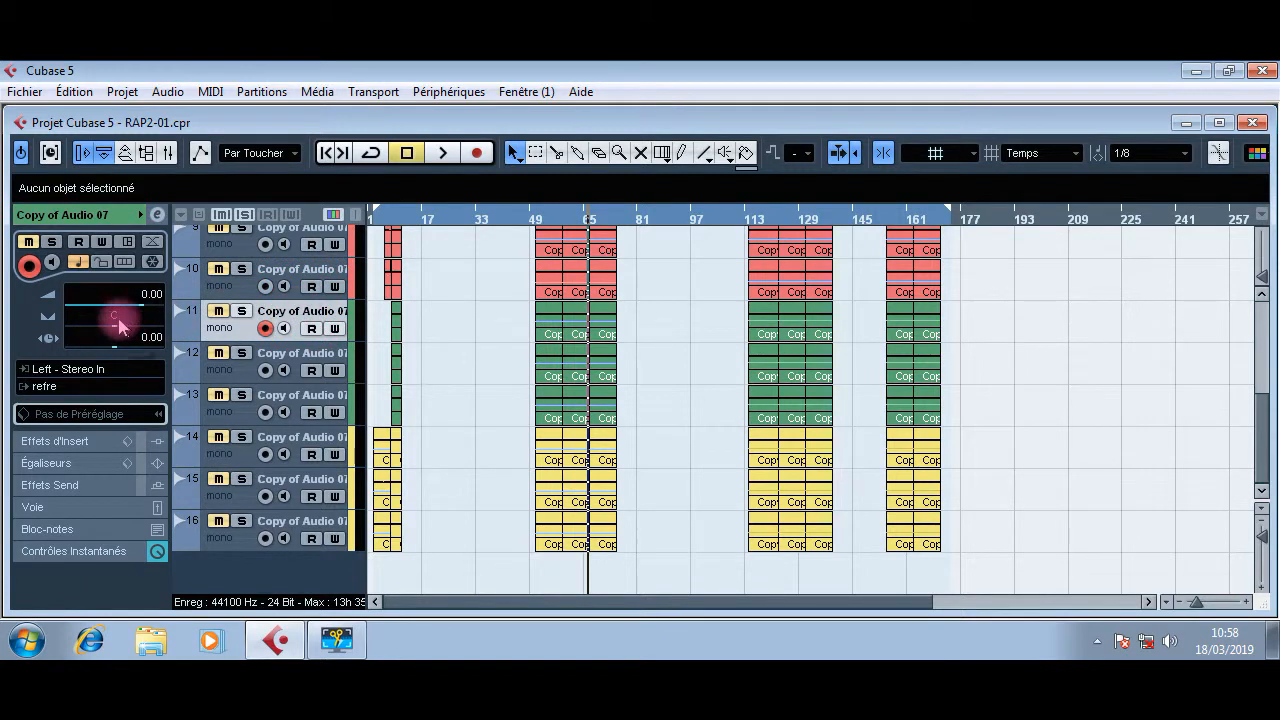
pyautogui.click(271, 318)
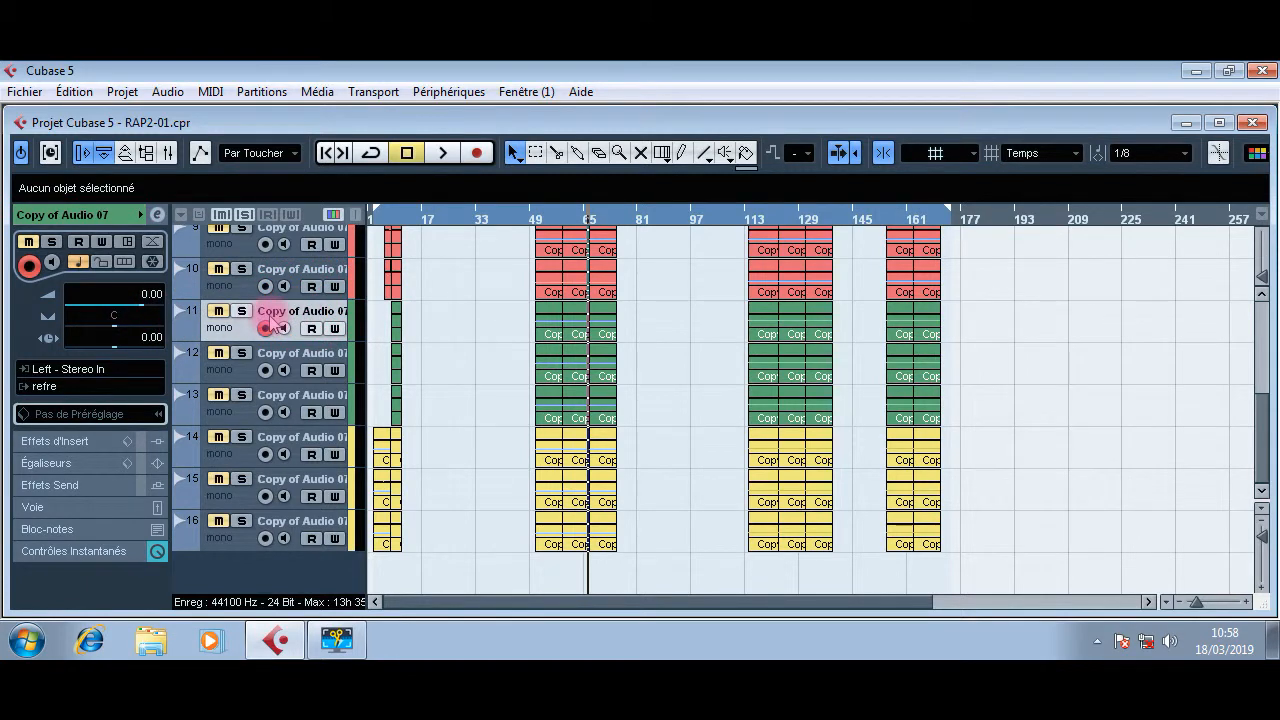
pyautogui.click(305, 353)
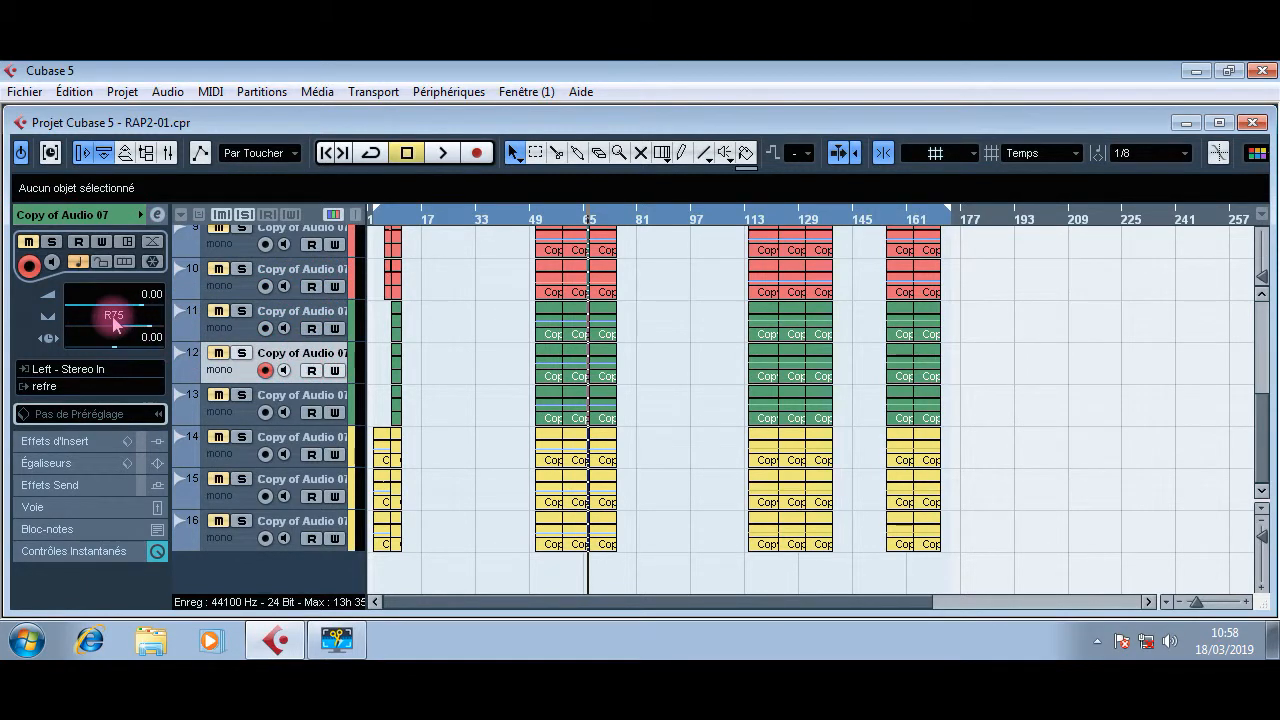
pyautogui.click(287, 400)
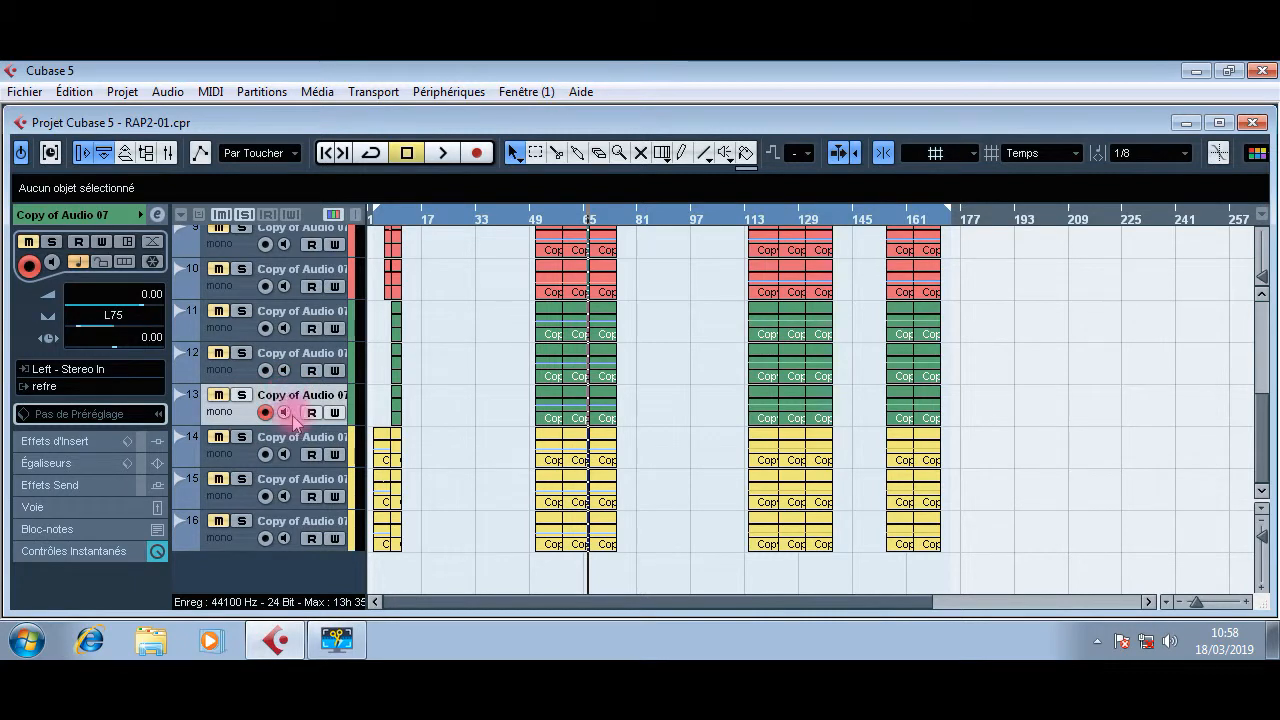
pyautogui.click(300, 438)
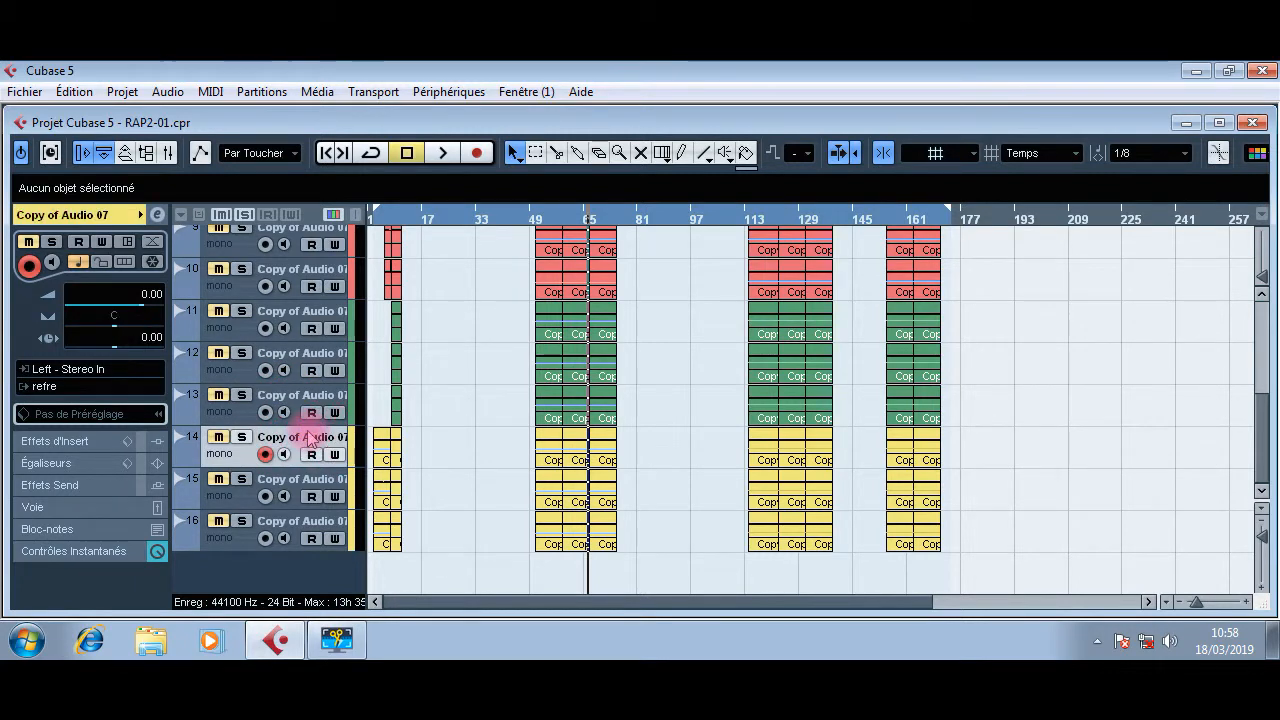
# Step: Set the pan of track 15 to R80 and the pan of track 16 to L80
pyautogui.click(280, 482)
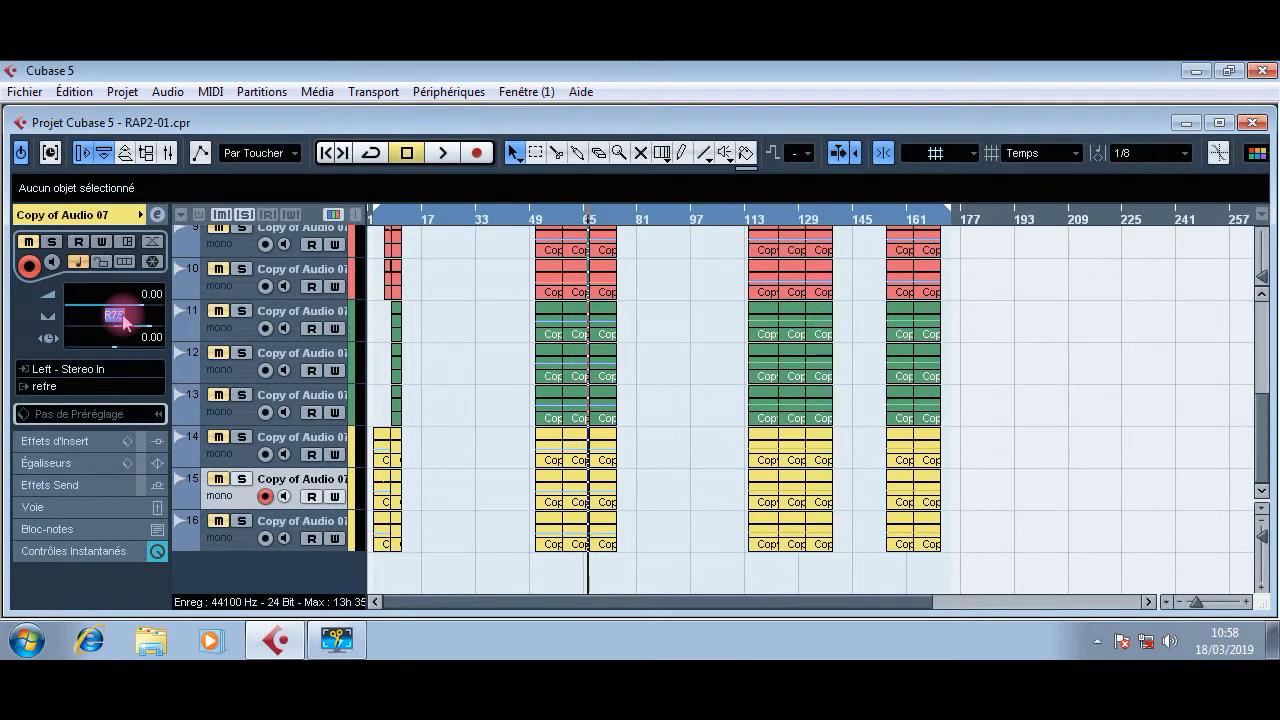
pyautogui.write('80')
pyautogui.click(276, 524)
pyautogui.doubleClick(117, 316)
pyautogui.press('BackSpace')
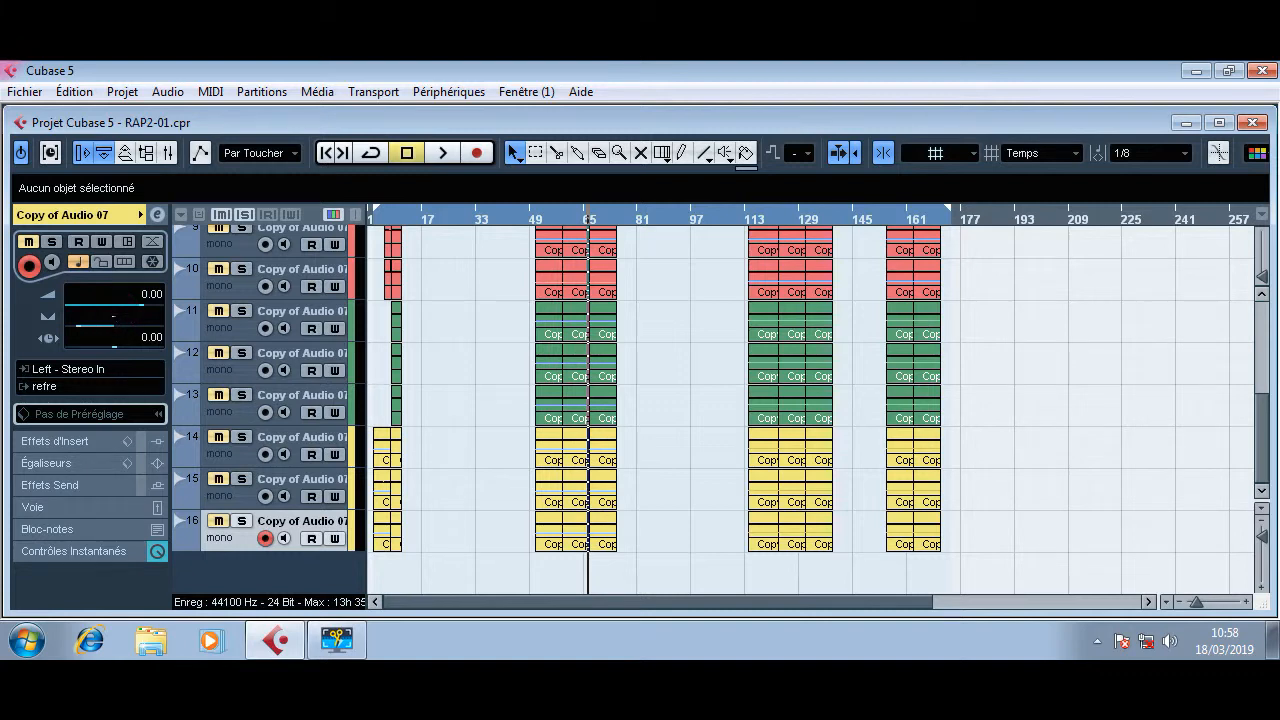
pyautogui.click(118, 316)
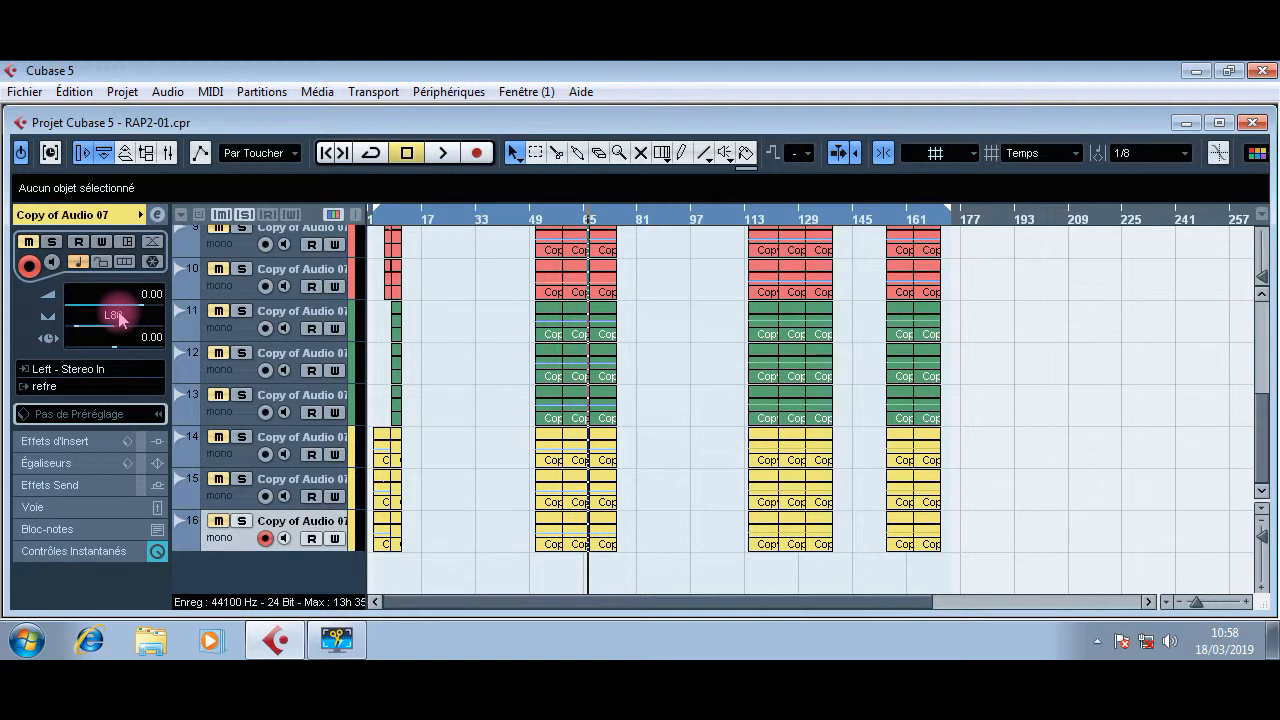
# Step: Turn off the solo on track 8 and play all the refrain tracks together from about bar 59
pyautogui.scroll(5, 443, 354)
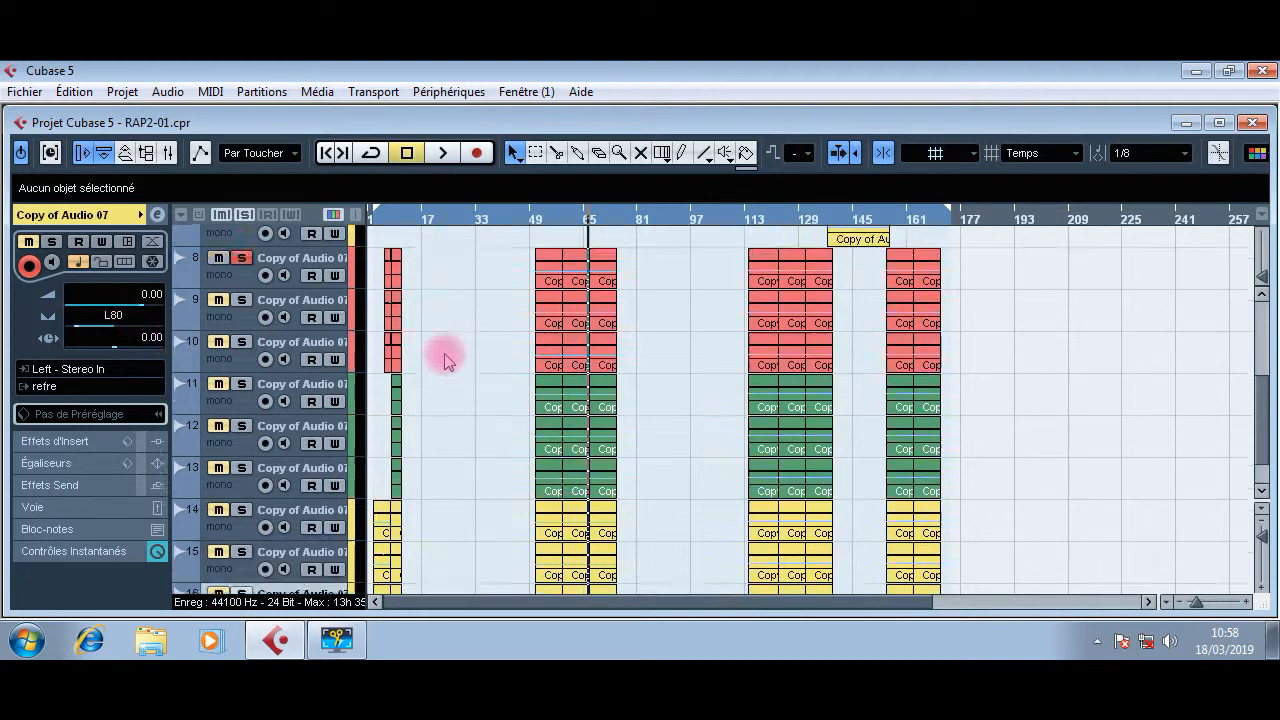
pyautogui.click(571, 218)
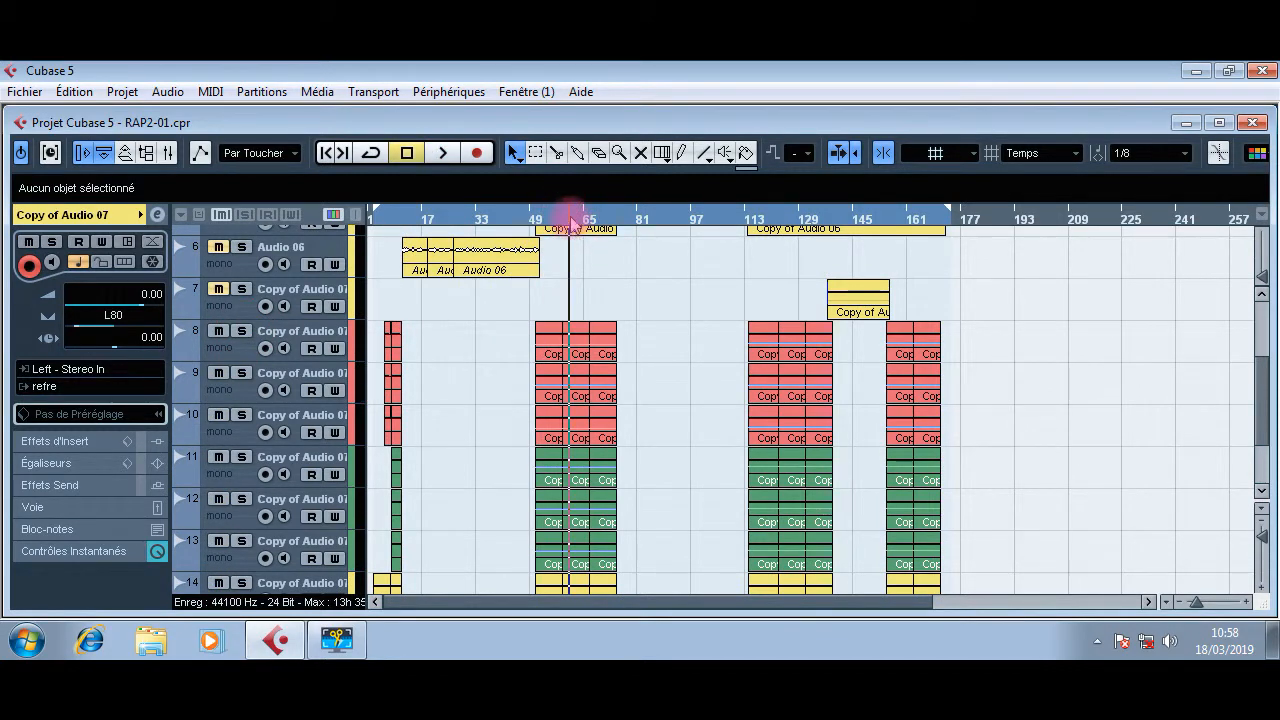
pyautogui.click(443, 152)
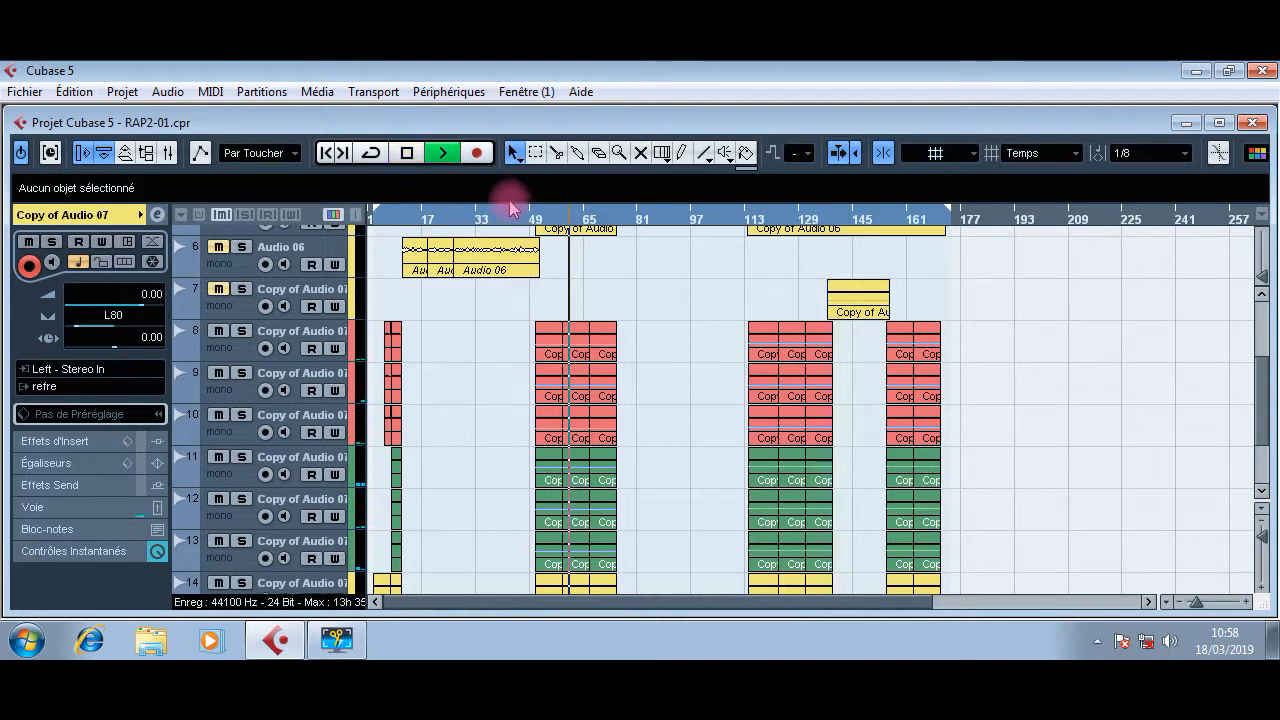
pyautogui.scroll(-5, 647, 352)
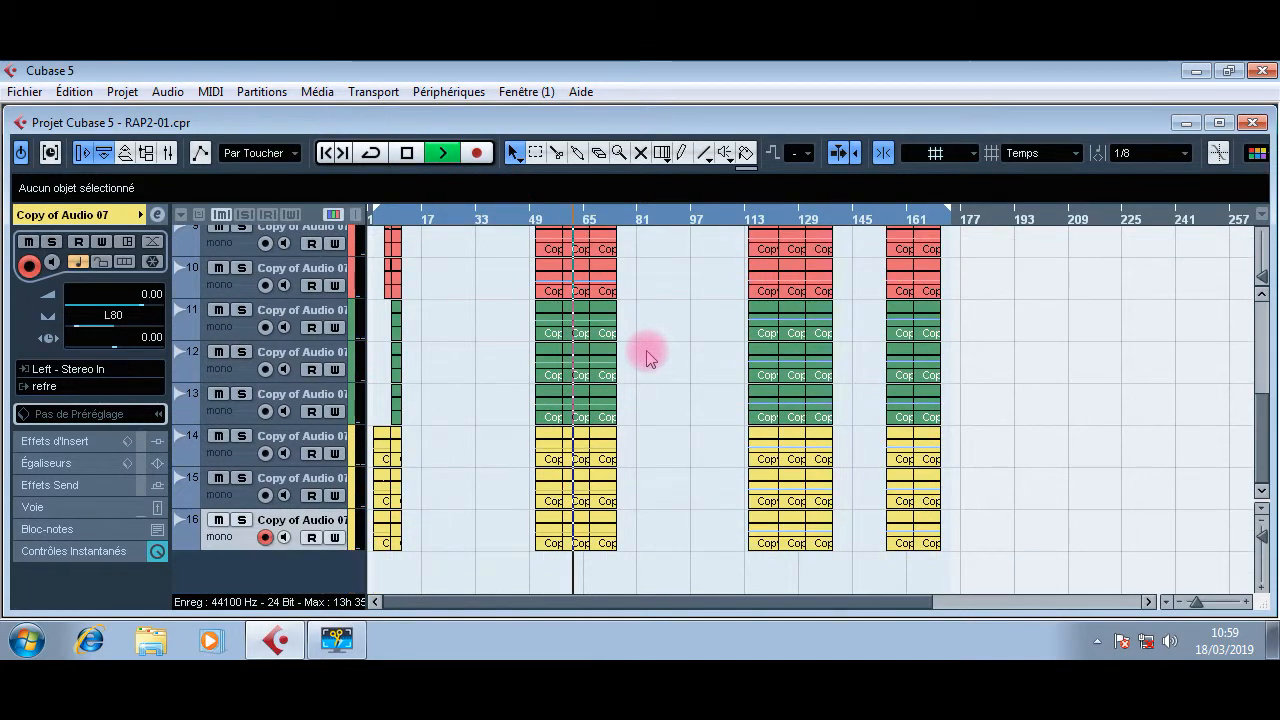
# Step: Solo the green tracks 11, 12 and 13 to hear them during playback, then turn their solos off
pyautogui.click(241, 310)
pyautogui.click(242, 352)
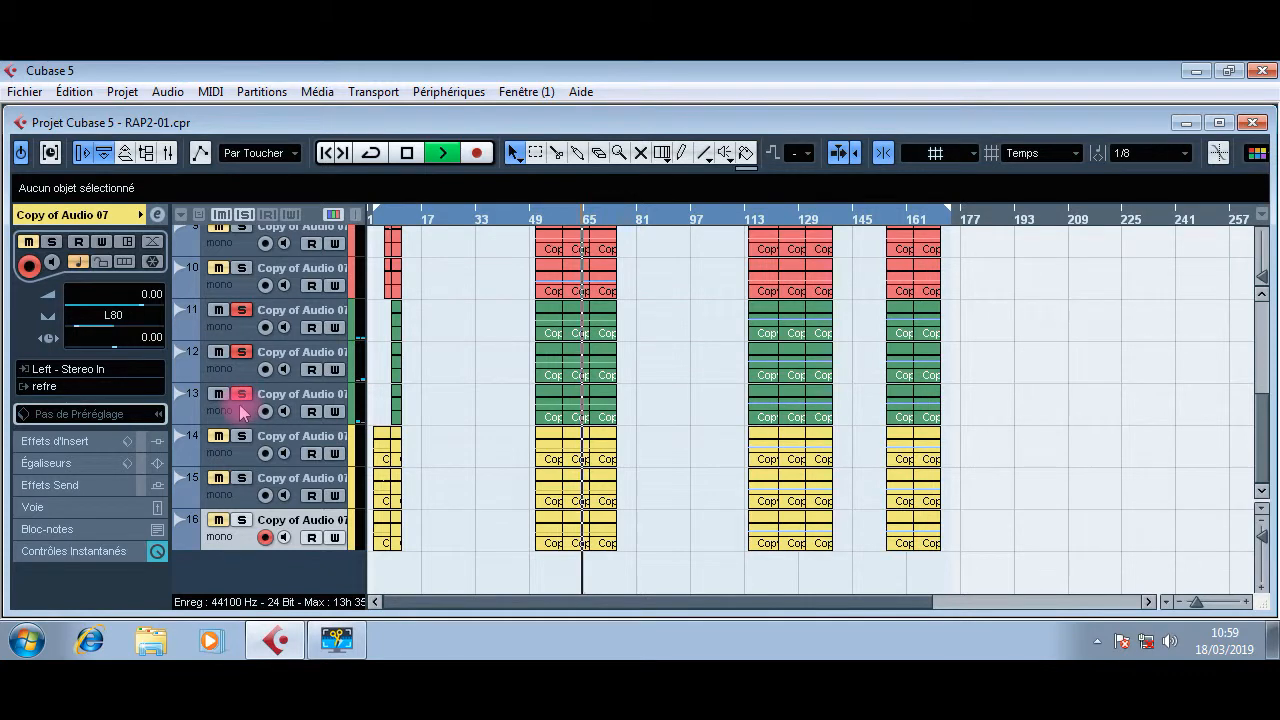
pyautogui.click(241, 352)
pyautogui.click(241, 310)
# Step: Solo the yellow tracks 14, 15 and 16 to hear them during playback
pyautogui.click(241, 436)
pyautogui.click(241, 478)
pyautogui.click(241, 520)
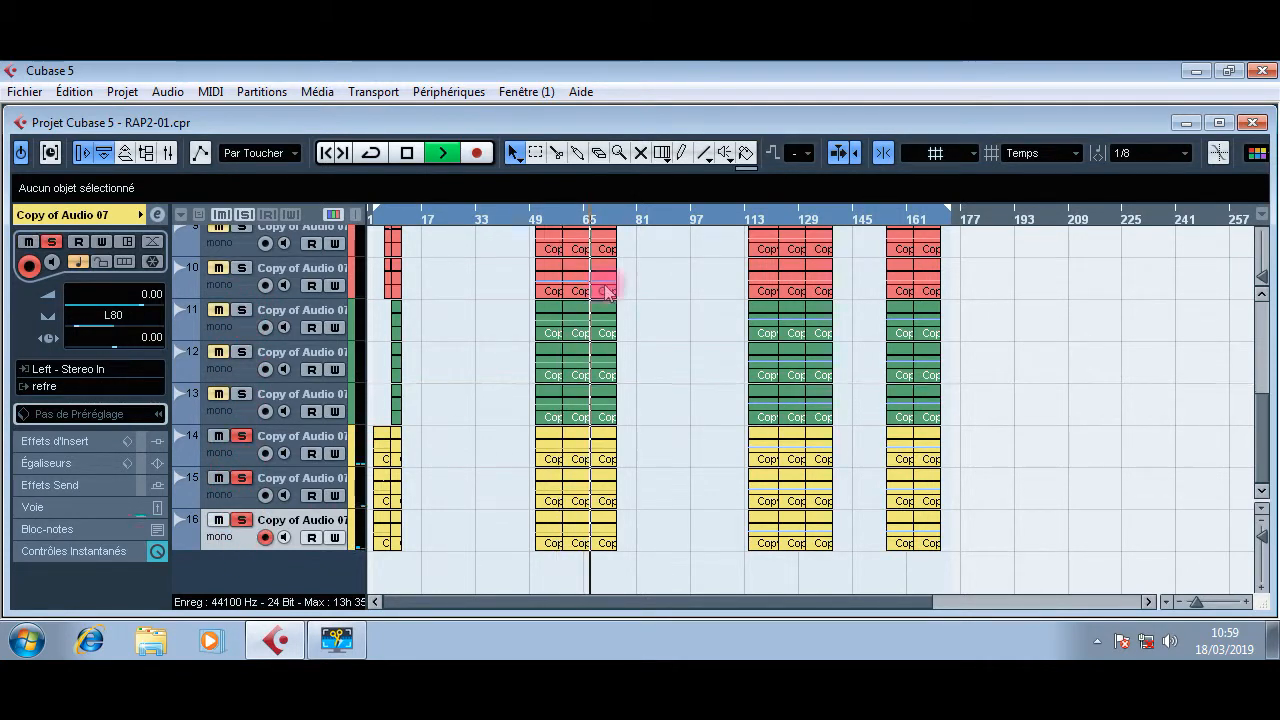
pyautogui.click(241, 436)
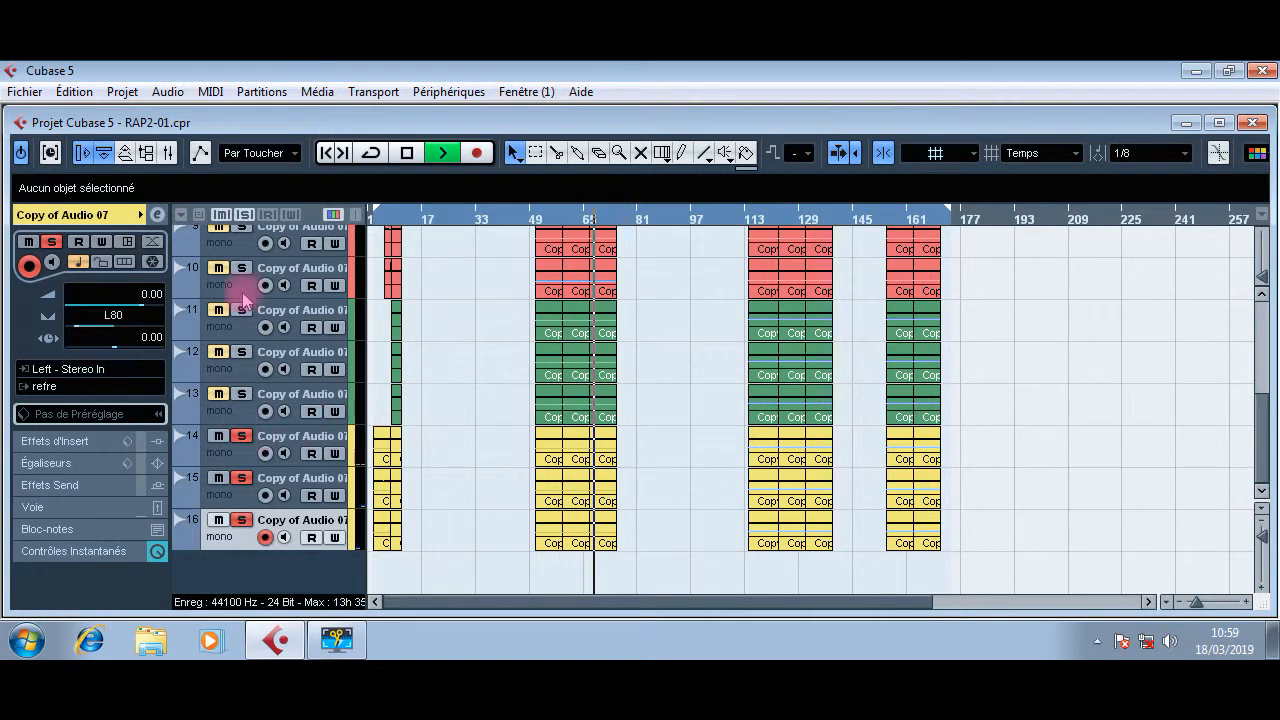
# Step: Solo the red tracks 8, 9 and 10 to hear them during playback, then clear all solos
pyautogui.scroll(3, 655, 355)
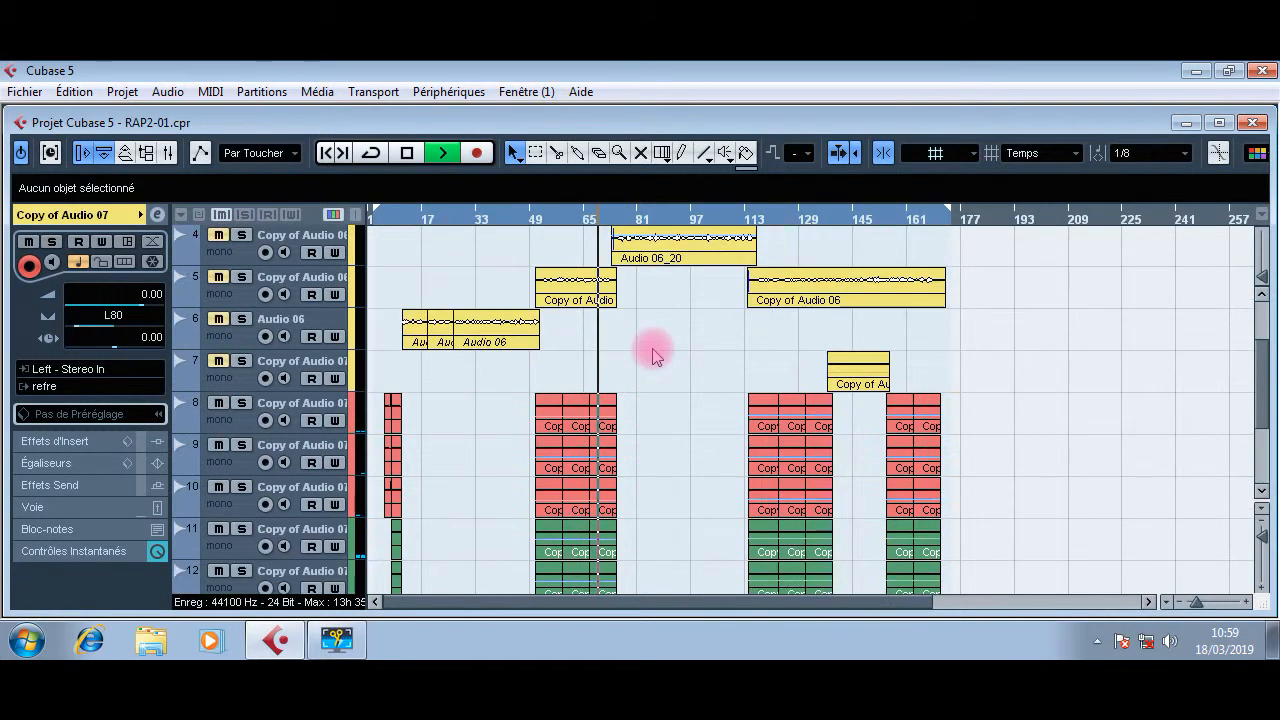
pyautogui.scroll(-2, 652, 354)
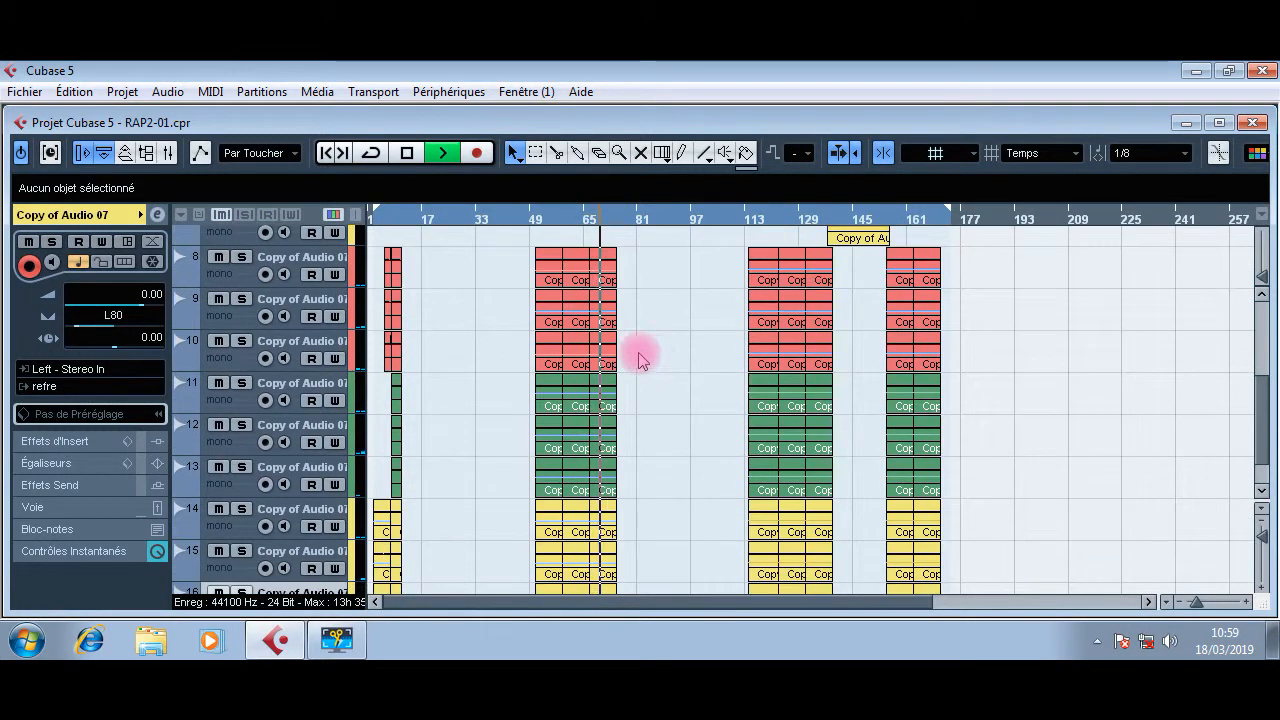
pyautogui.click(241, 340)
pyautogui.click(241, 298)
pyautogui.click(241, 256)
pyautogui.click(245, 213)
# Step: Select all the clips on red tracks 8, 9 and 10 and raise their volume to -12 dB
pyautogui.moveTo(1033, 250); pyautogui.dragTo(335, 366)
pyautogui.scroll(3, 872, 198)
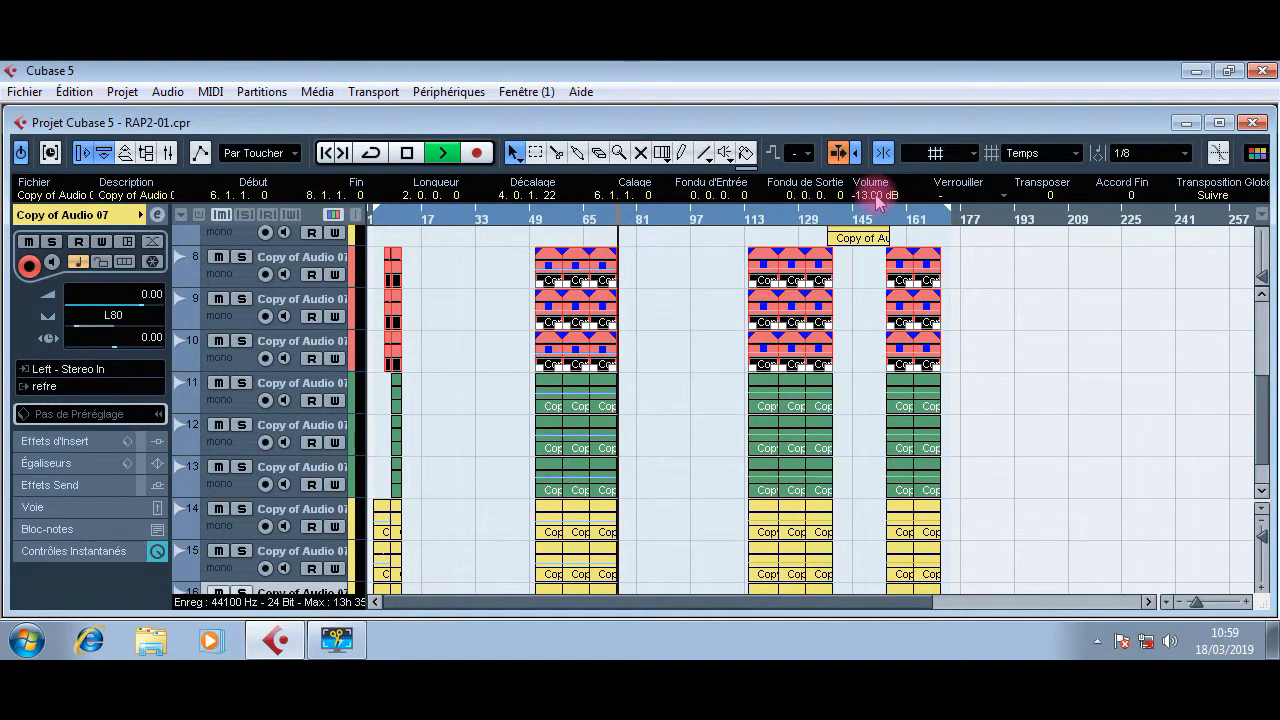
pyautogui.scroll(1, 877, 198)
# Step: Deselect the clips, play the refrain from about bar 60, and stop playback
pyautogui.click(571, 218)
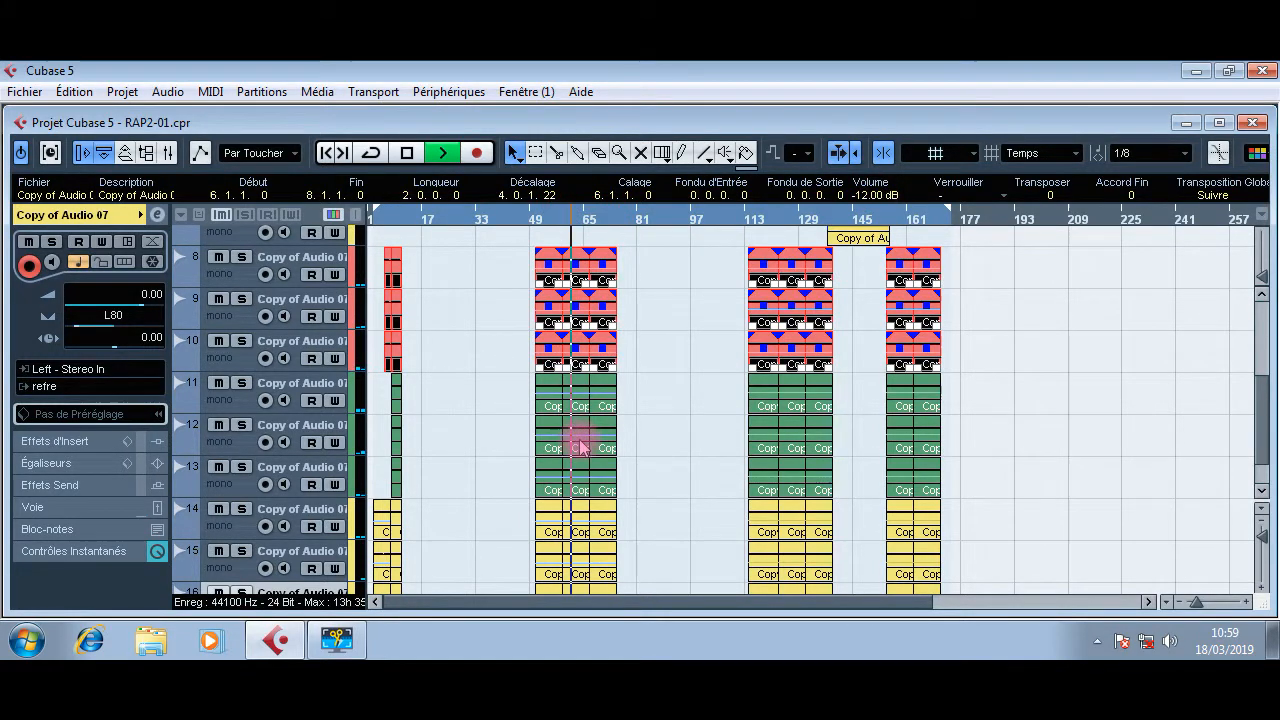
pyautogui.click(673, 295)
pyautogui.scroll(4, 669, 331)
pyautogui.scroll(-2, 669, 334)
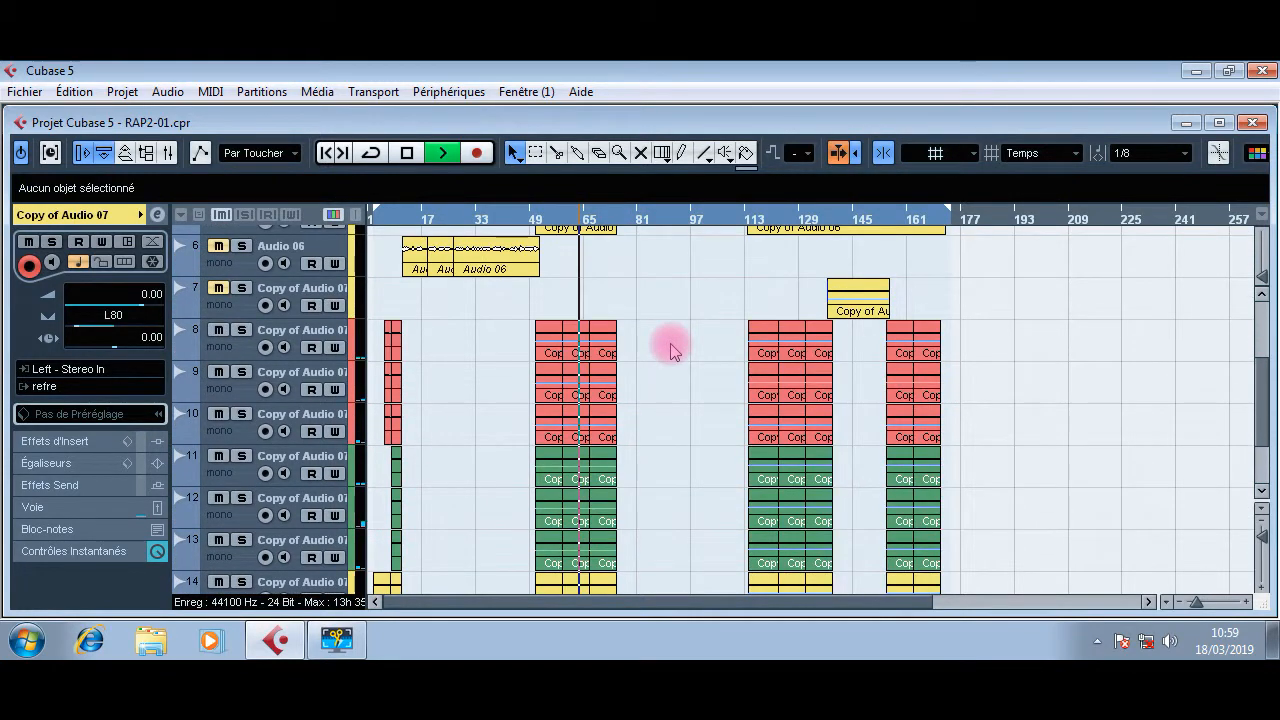
pyautogui.press('space')
# Step: Add RCompressor Stereo as the first insert effect on the refre group
pyautogui.scroll(3, 663, 349)
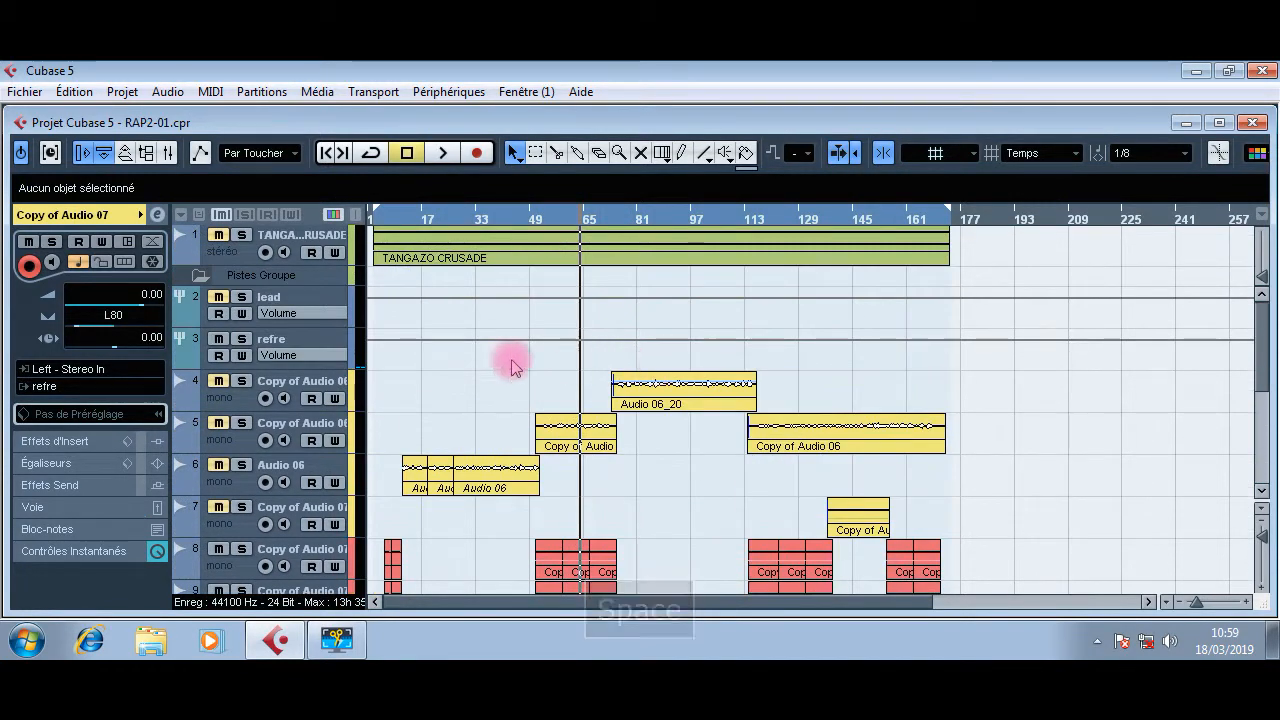
pyautogui.click(318, 347)
pyautogui.click(89, 274)
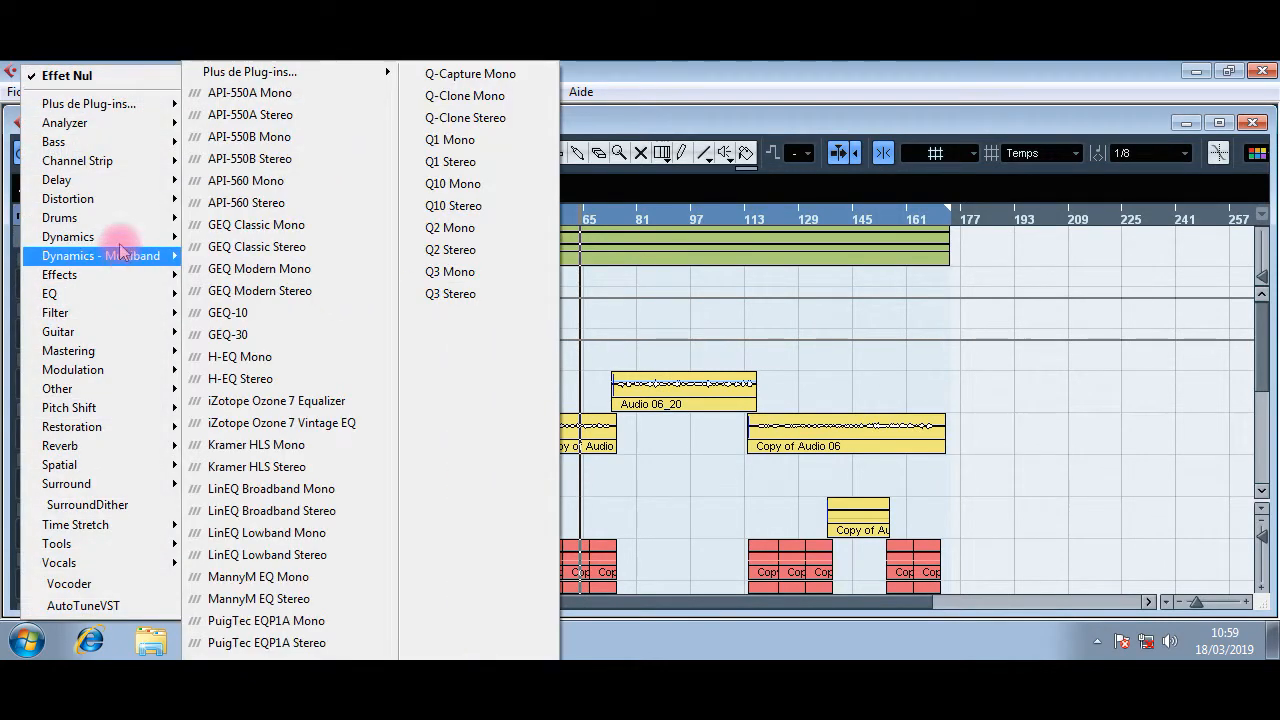
pyautogui.moveTo(90, 237)
pyautogui.moveTo(336, 88)
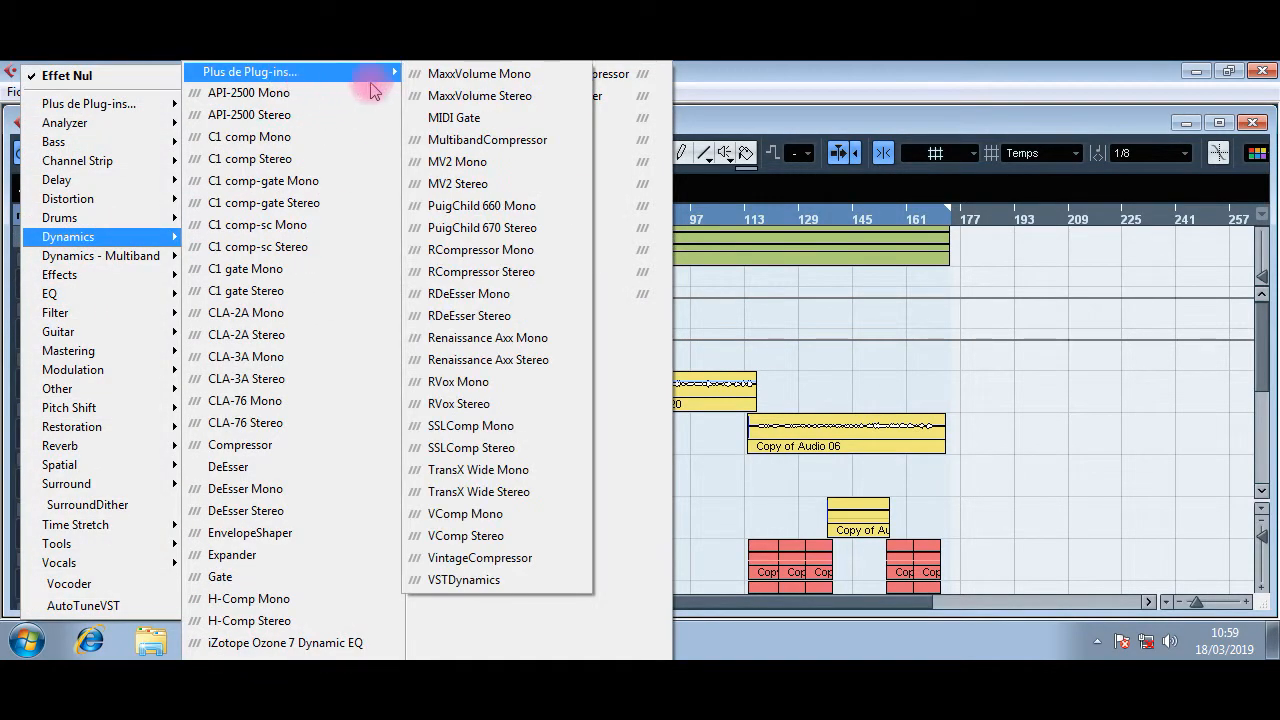
pyautogui.click(510, 272)
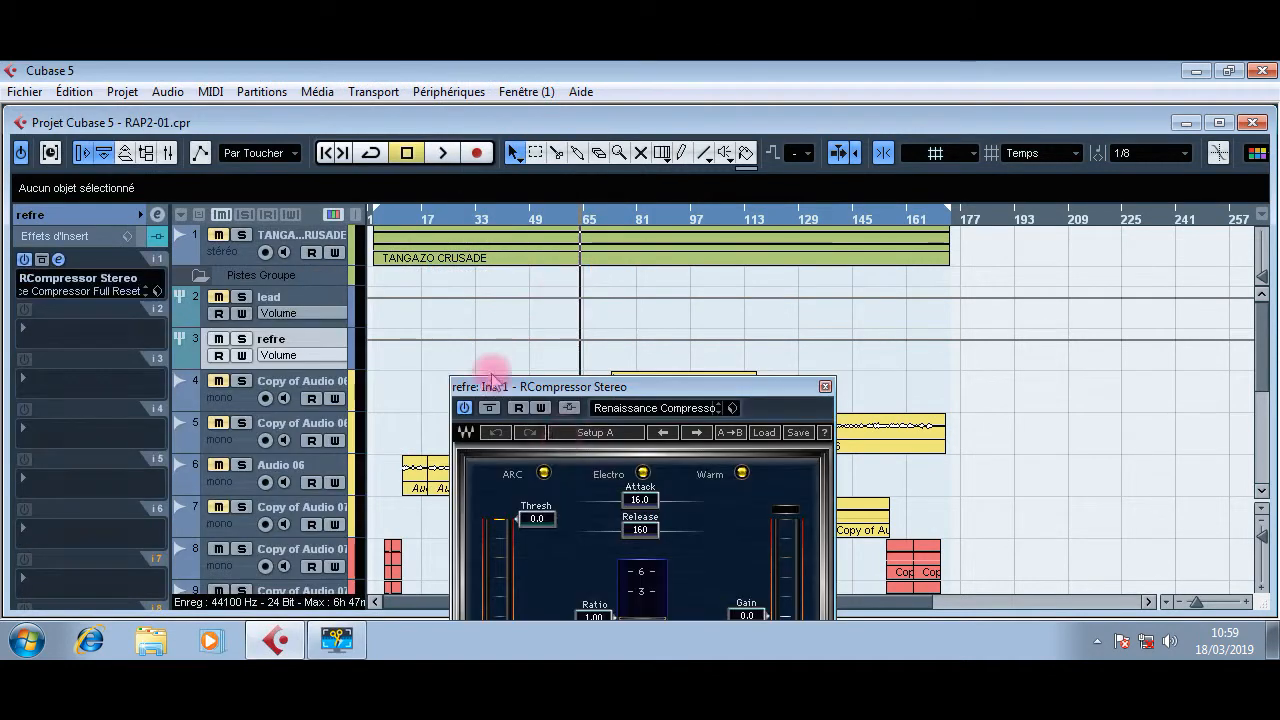
# Step: Set the refre compressor's threshold to -30.8, attack to 15, release to 150 and ratio to about 1.21, then close it
pyautogui.moveTo(508, 345); pyautogui.dragTo(514, 457)
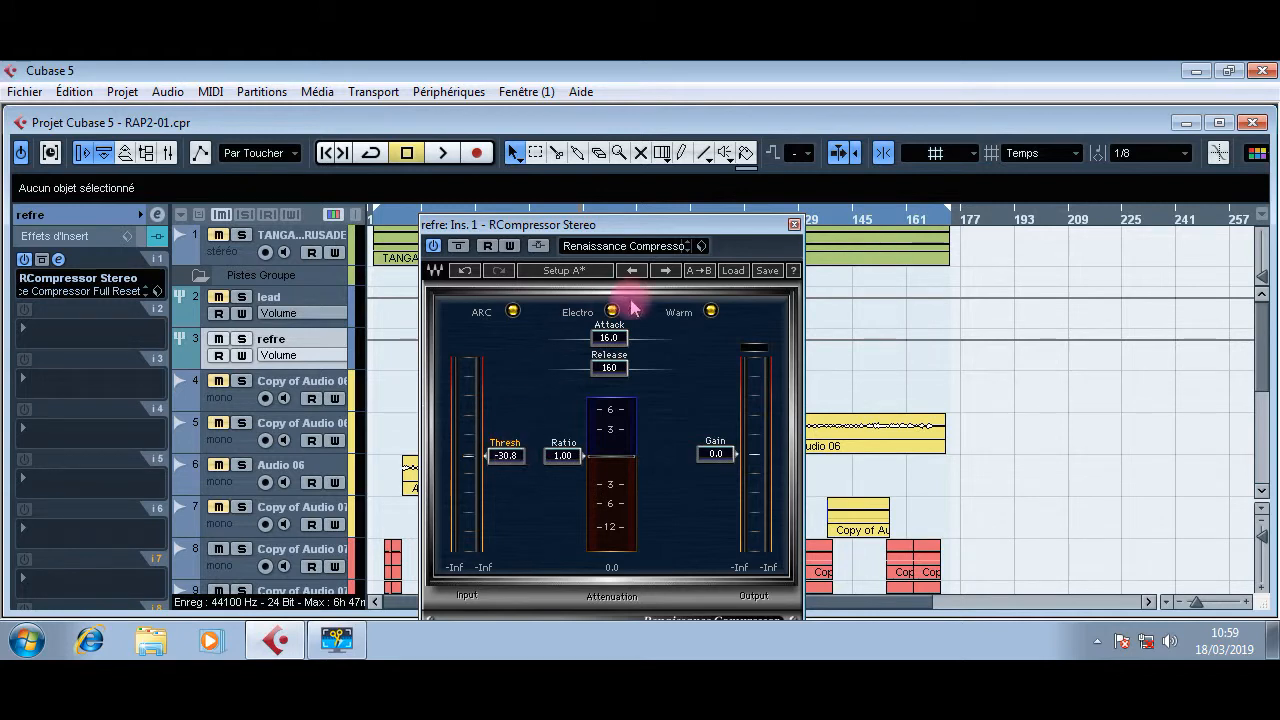
pyautogui.click(610, 337)
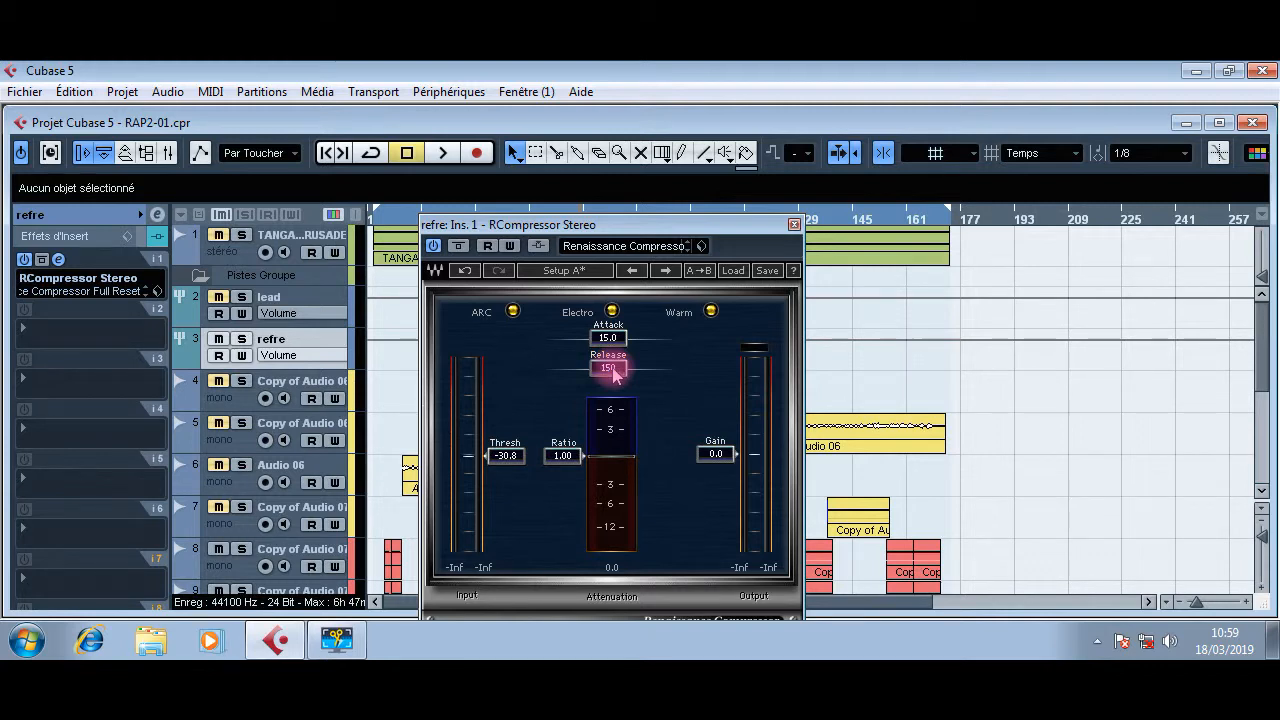
pyautogui.click(574, 458)
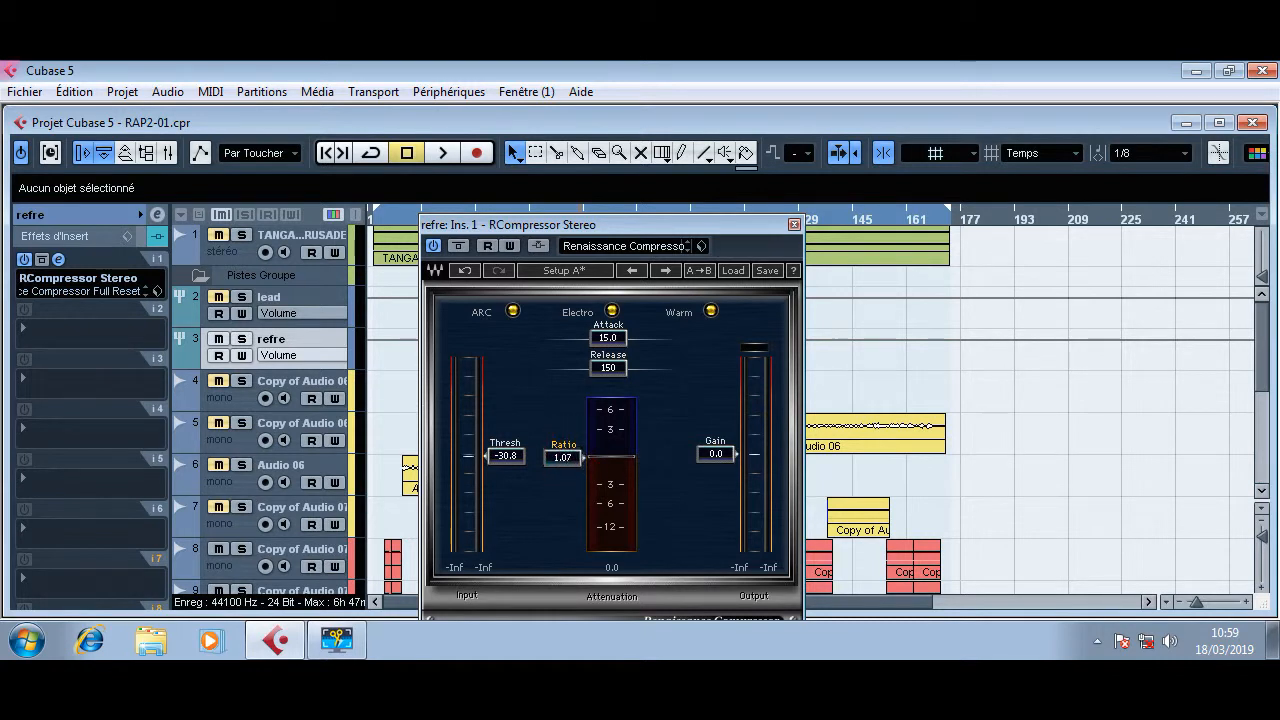
pyautogui.moveTo(574, 459); pyautogui.dragTo(574, 457)
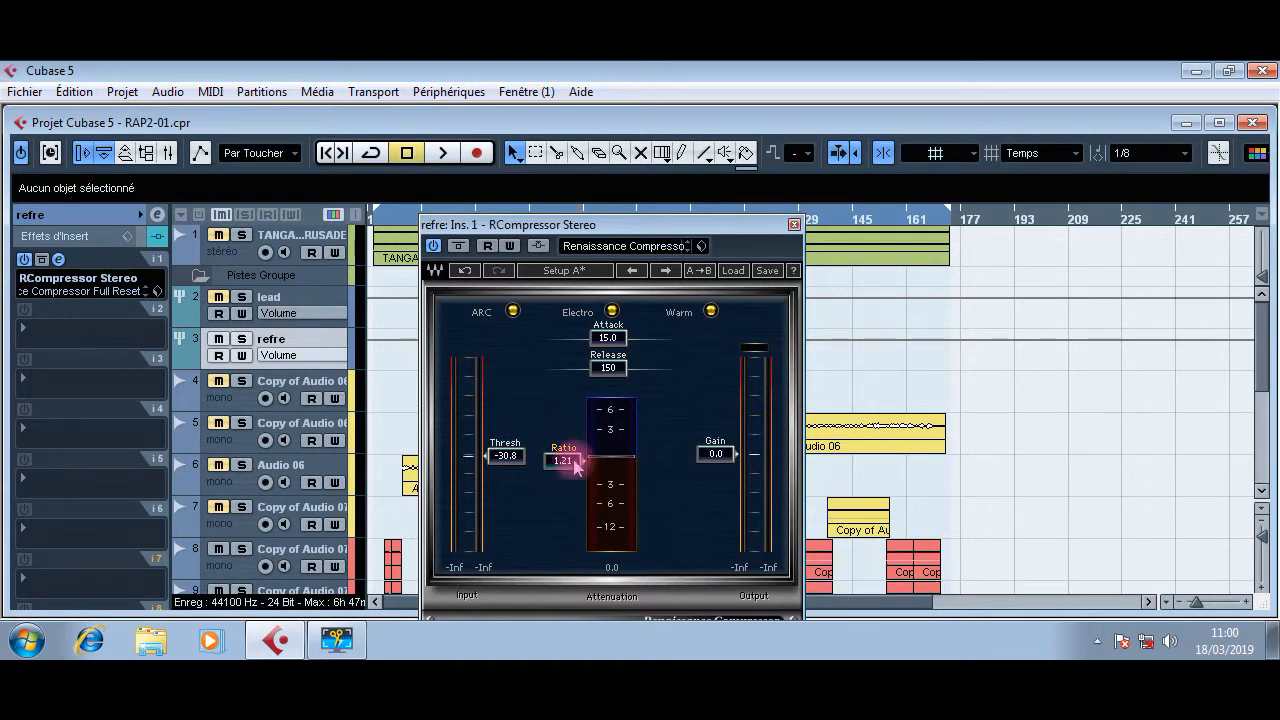
pyautogui.click(793, 227)
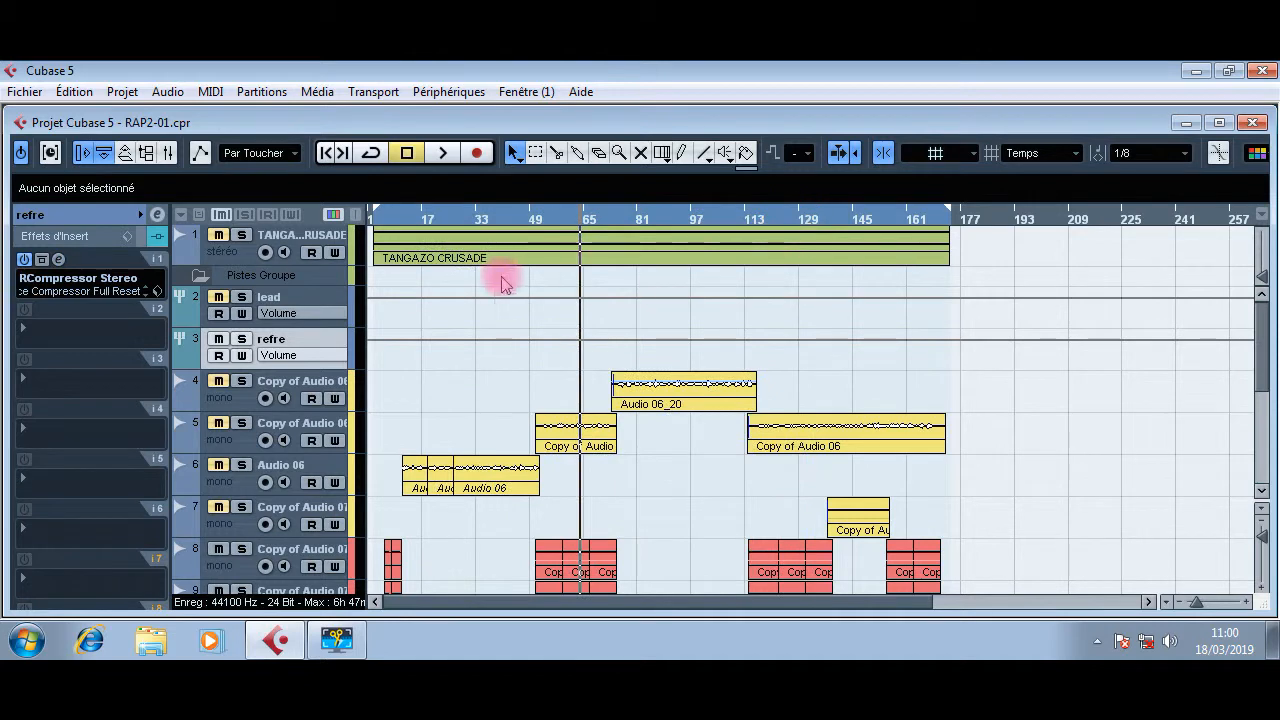
# Step: Play the compressed refrain from about bar 49, then stop playback
pyautogui.doubleClick(533, 220)
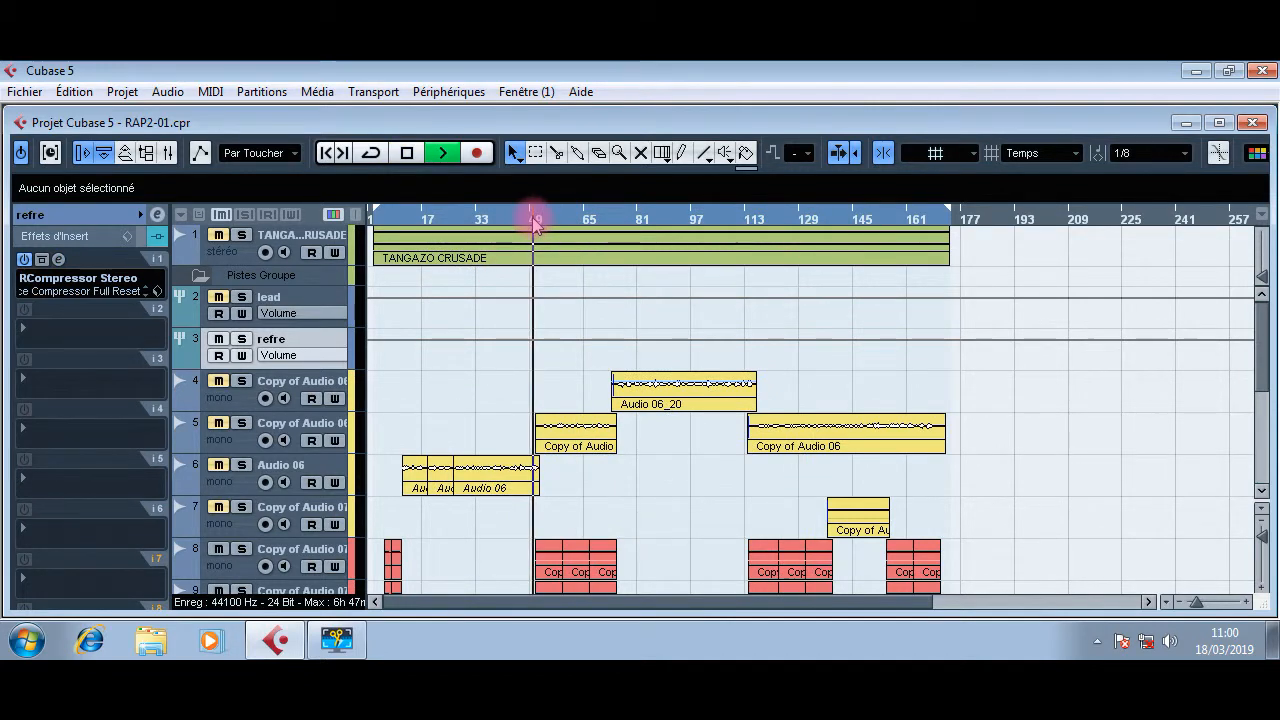
pyautogui.click(538, 218)
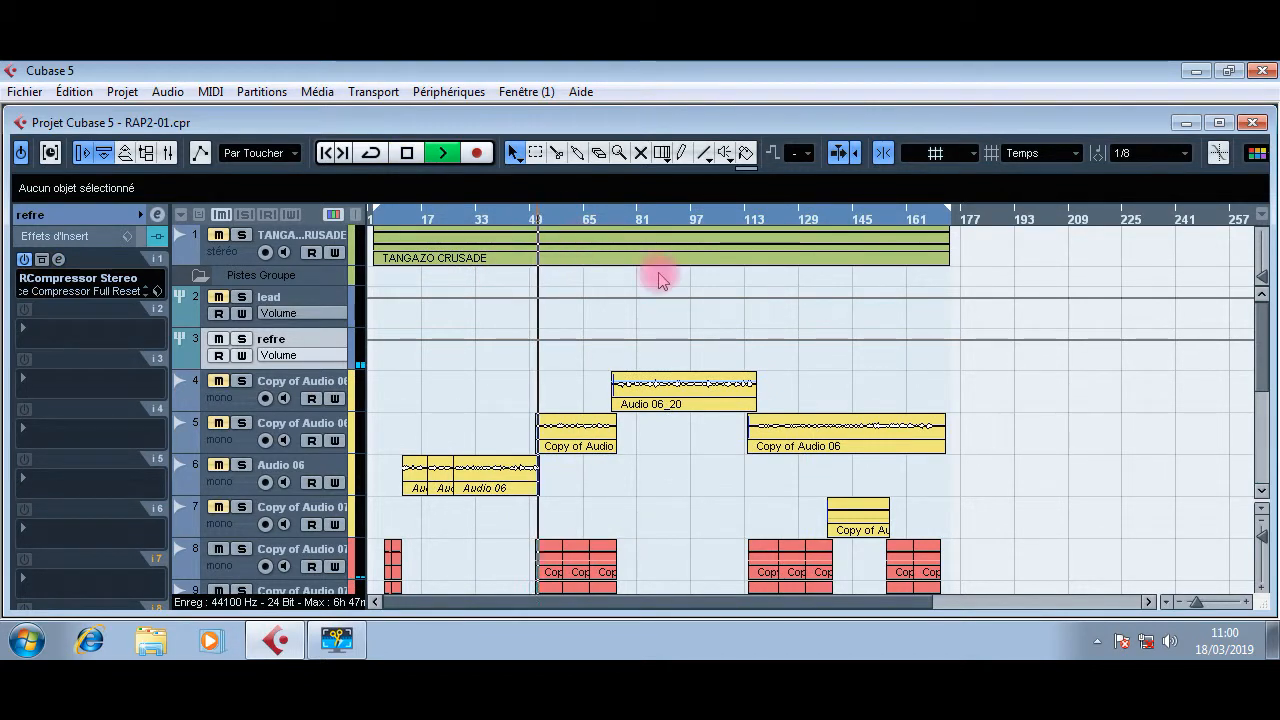
pyautogui.scroll(-5, 657, 280)
pyautogui.scroll(5, 657, 280)
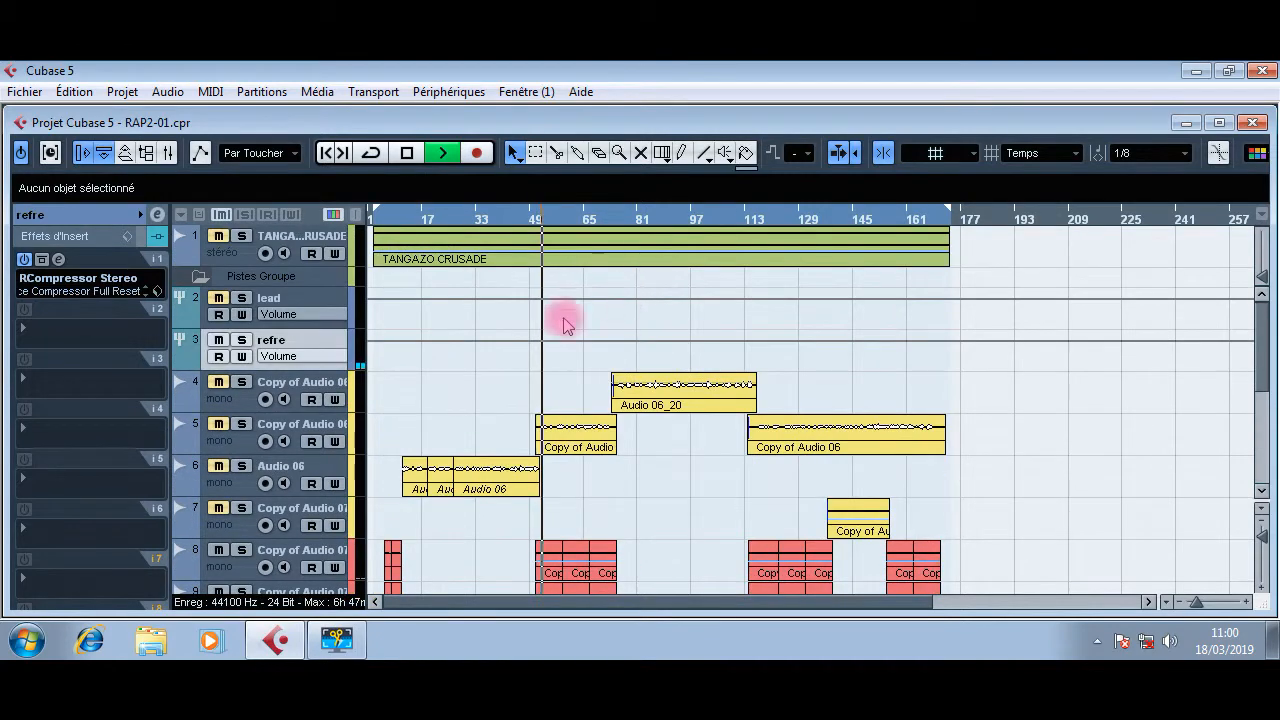
pyautogui.press('space')
# Step: Add DoubleDelay as the second insert effect on the refre group and lower its mix to 3%
pyautogui.click(47, 322)
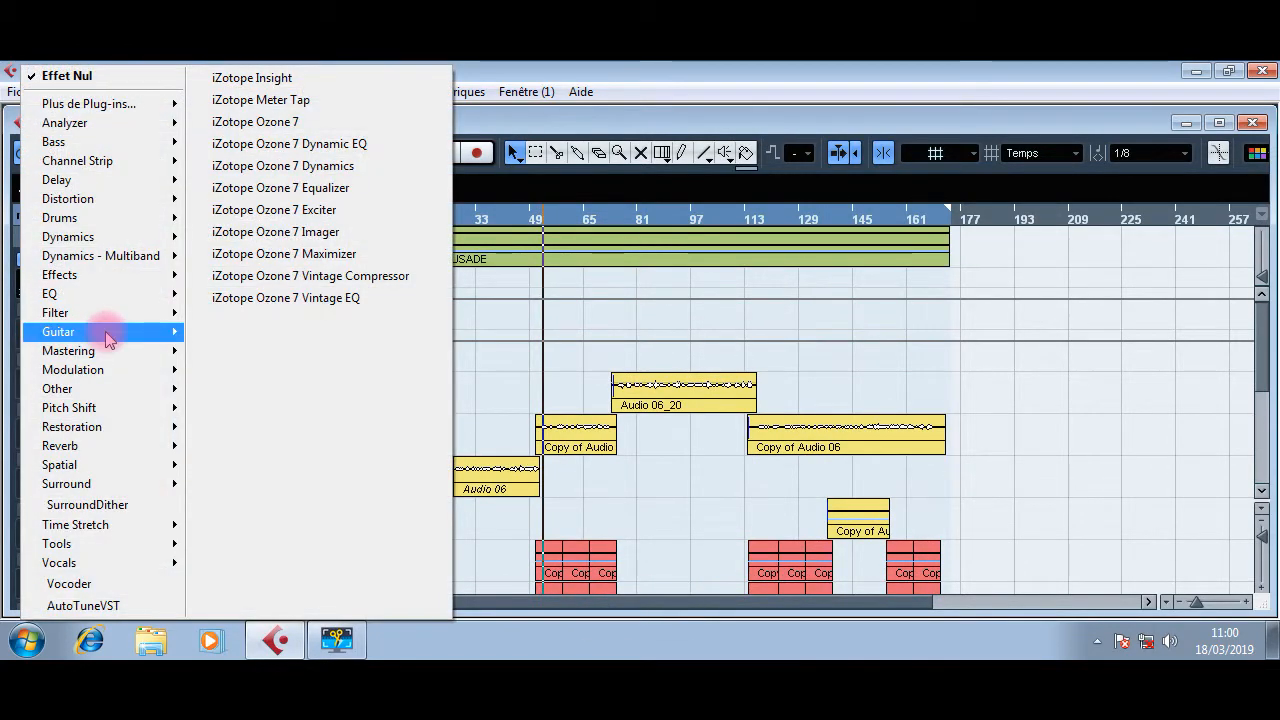
pyautogui.moveTo(50, 184)
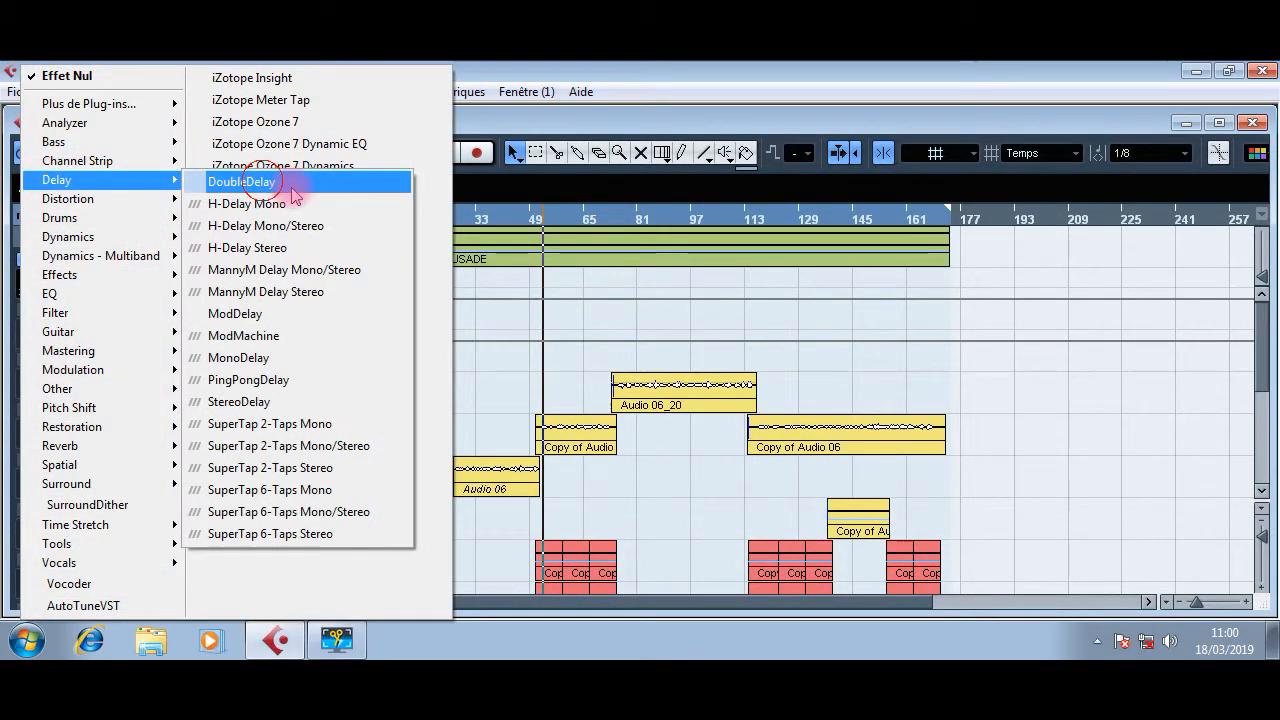
pyautogui.click(263, 180)
pyautogui.moveTo(658, 467); pyautogui.dragTo(639, 260)
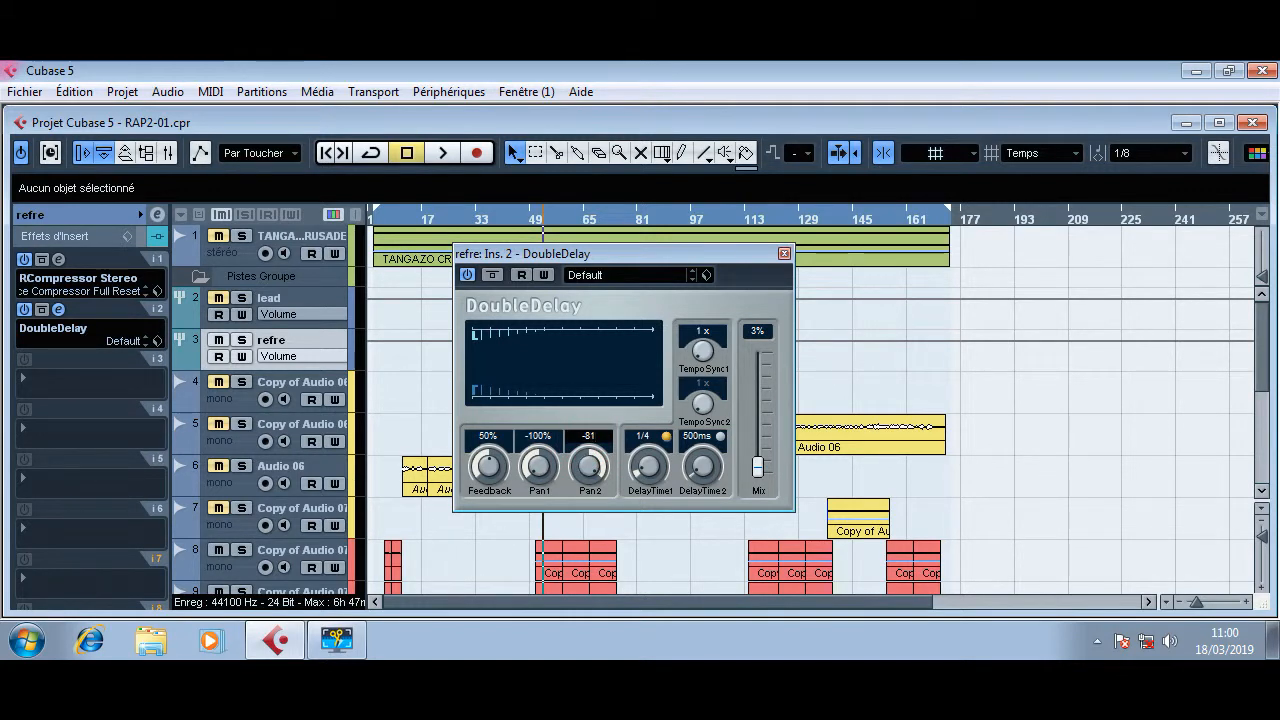
# Step: Set the DoubleDelay's Pan1 to -81%, Pan2 to 81% and feedback to 29%
pyautogui.click(588, 440)
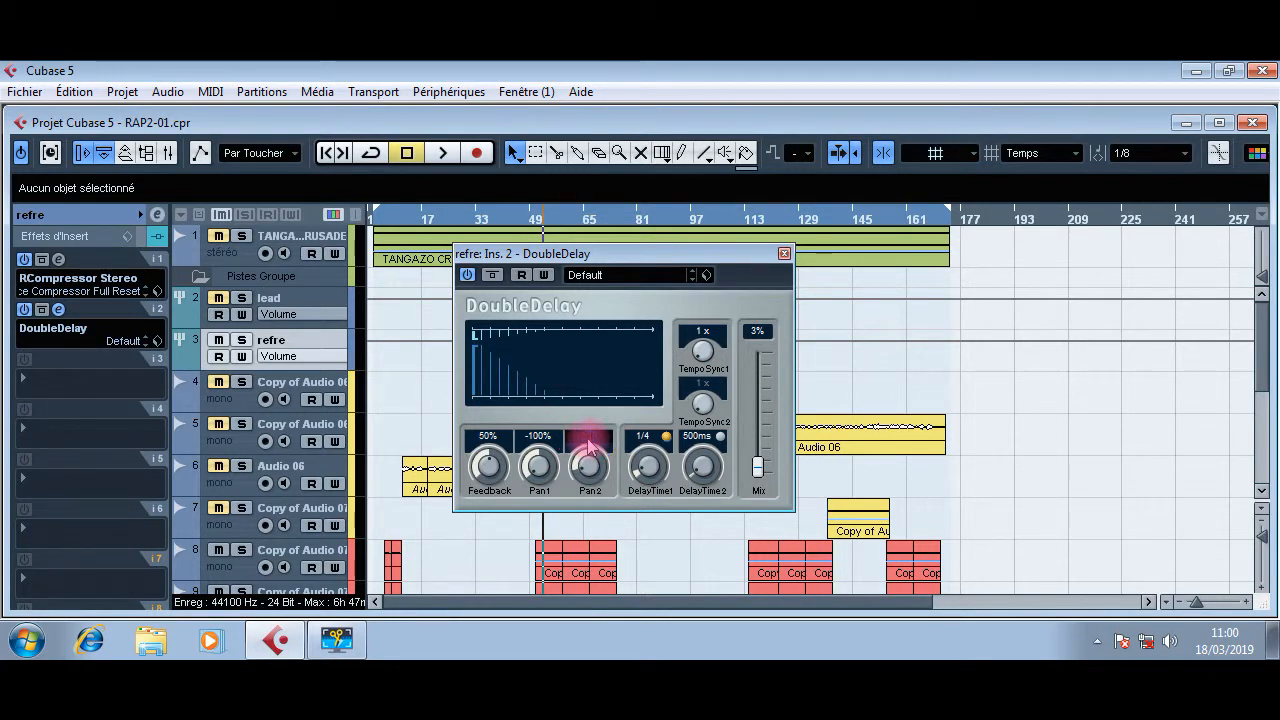
pyautogui.press('Return')
pyautogui.click(547, 438)
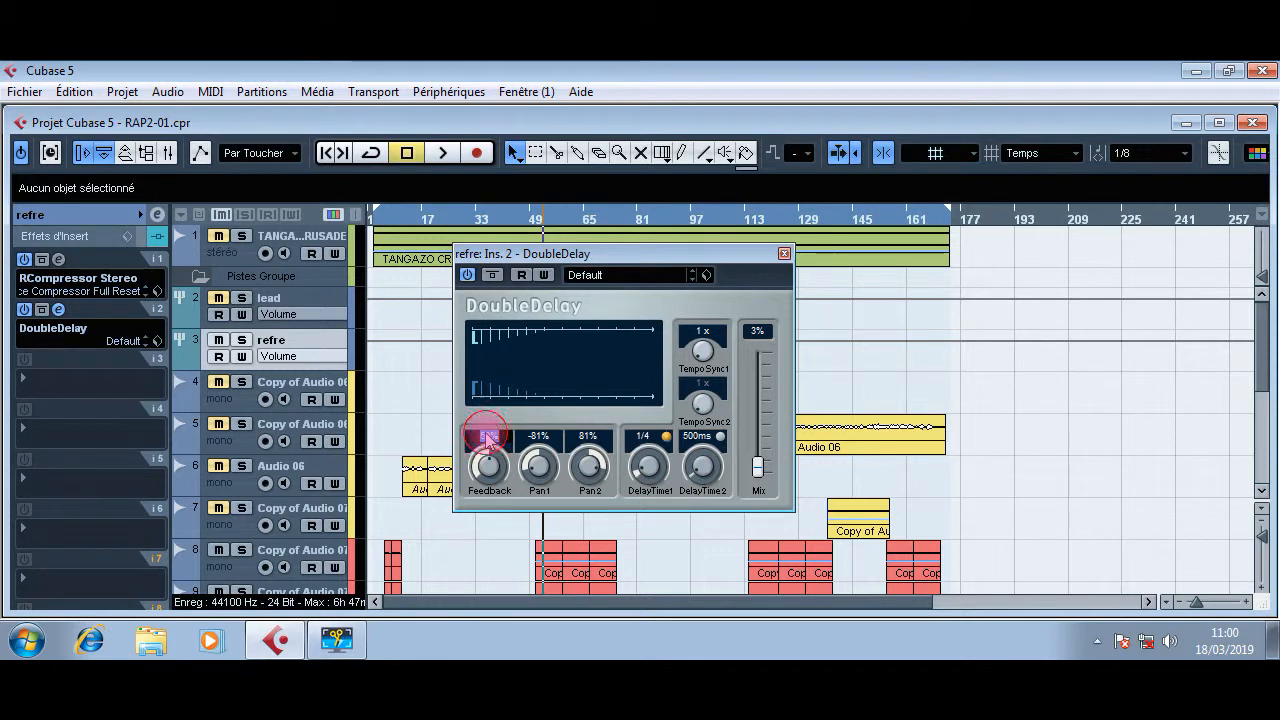
pyautogui.write('29')
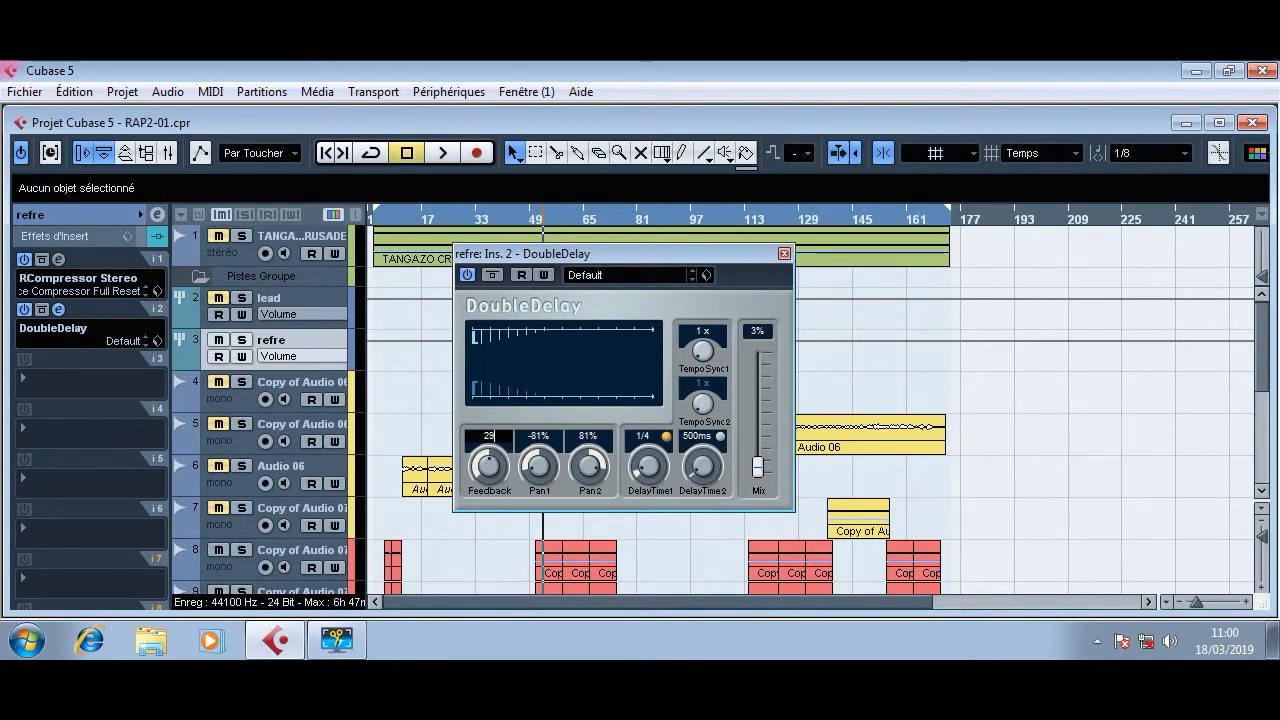
pyautogui.click(530, 373)
# Step: Add Reverb A as the refre group's third insert effect and lower its wet level to 16
pyautogui.click(67, 370)
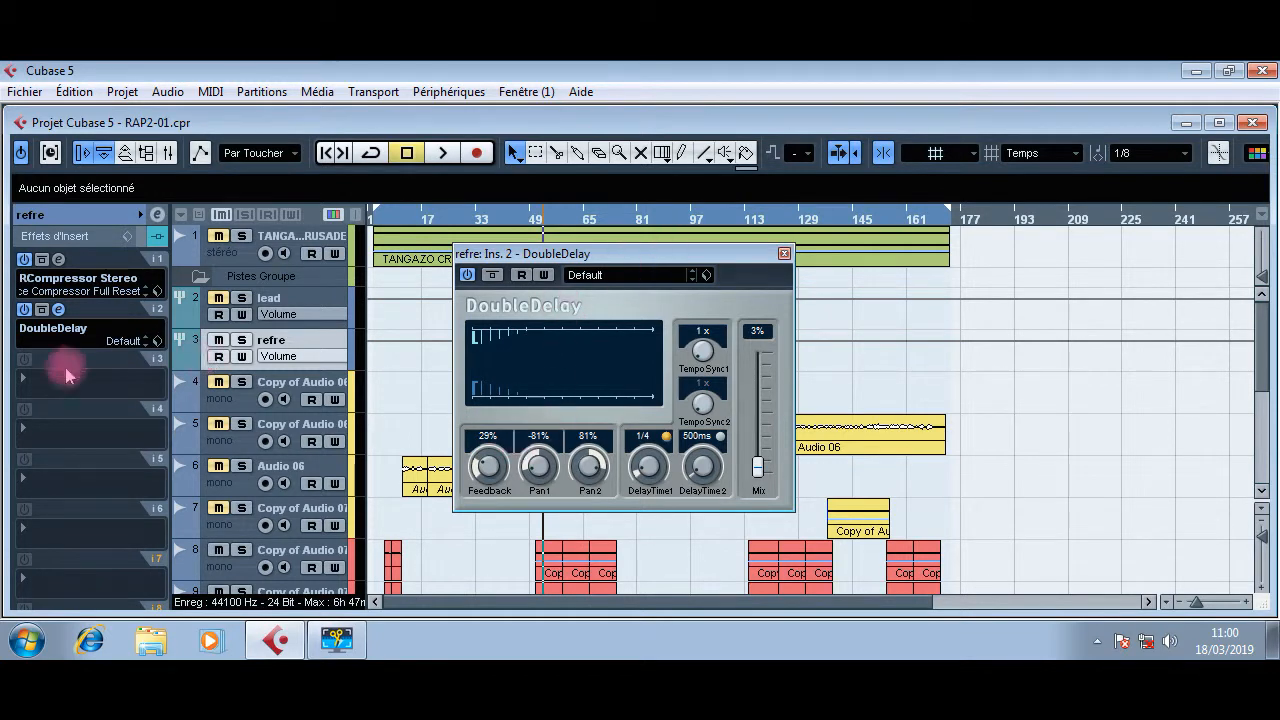
pyautogui.moveTo(40, 450)
pyautogui.click(300, 447)
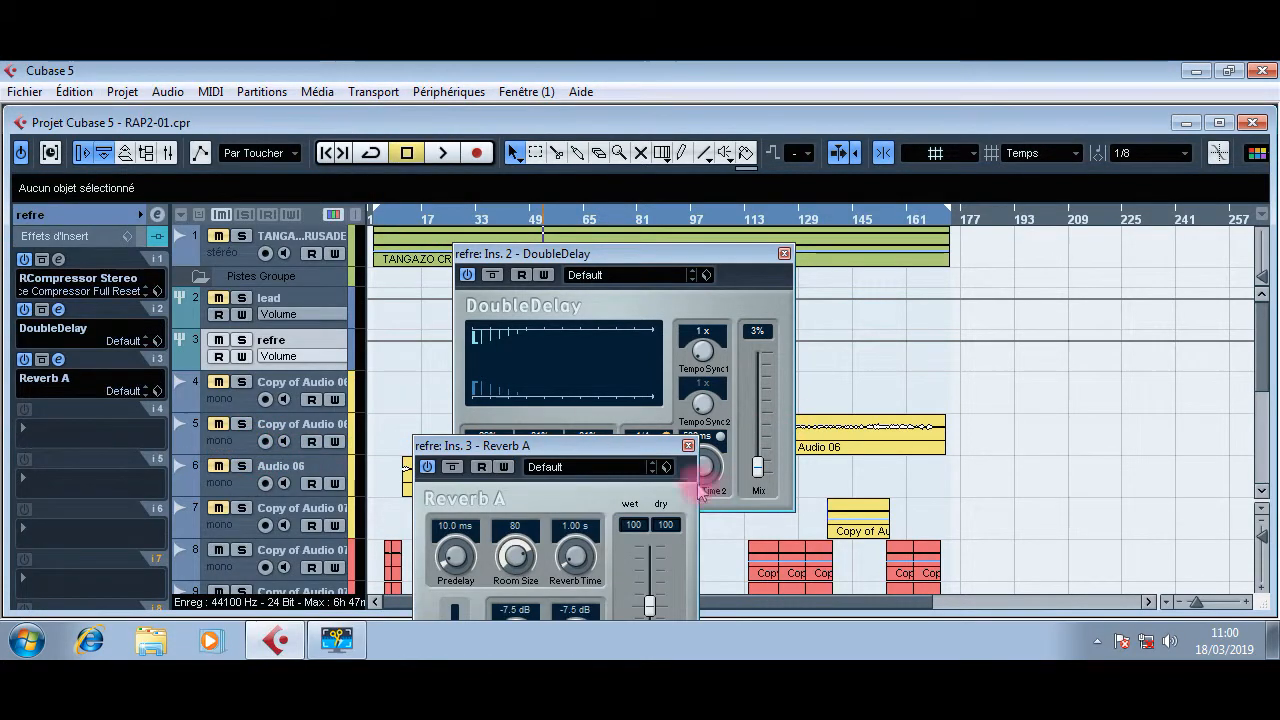
pyautogui.moveTo(633, 437); pyautogui.dragTo(628, 330)
pyautogui.moveTo(645, 428); pyautogui.dragTo(649, 443)
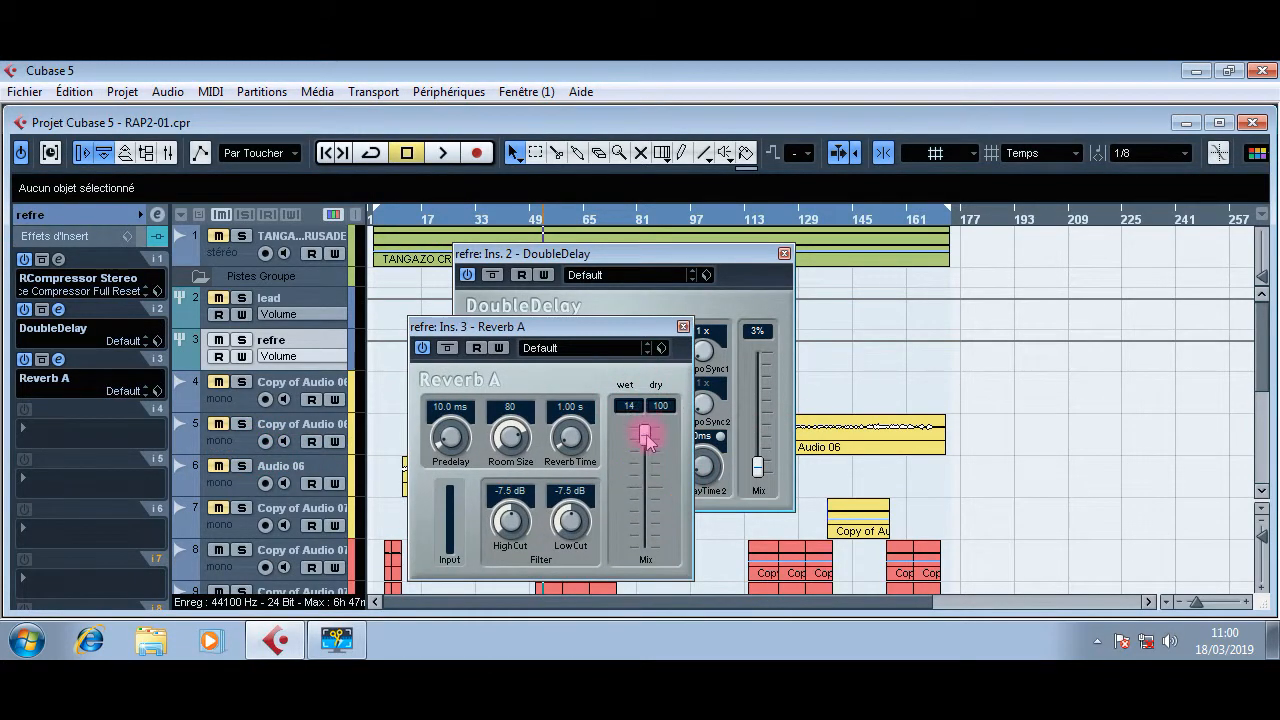
# Step: Set the reverb's high cut to -4 dB and low cut to -12 dB, then close both effect windows
pyautogui.click(514, 407)
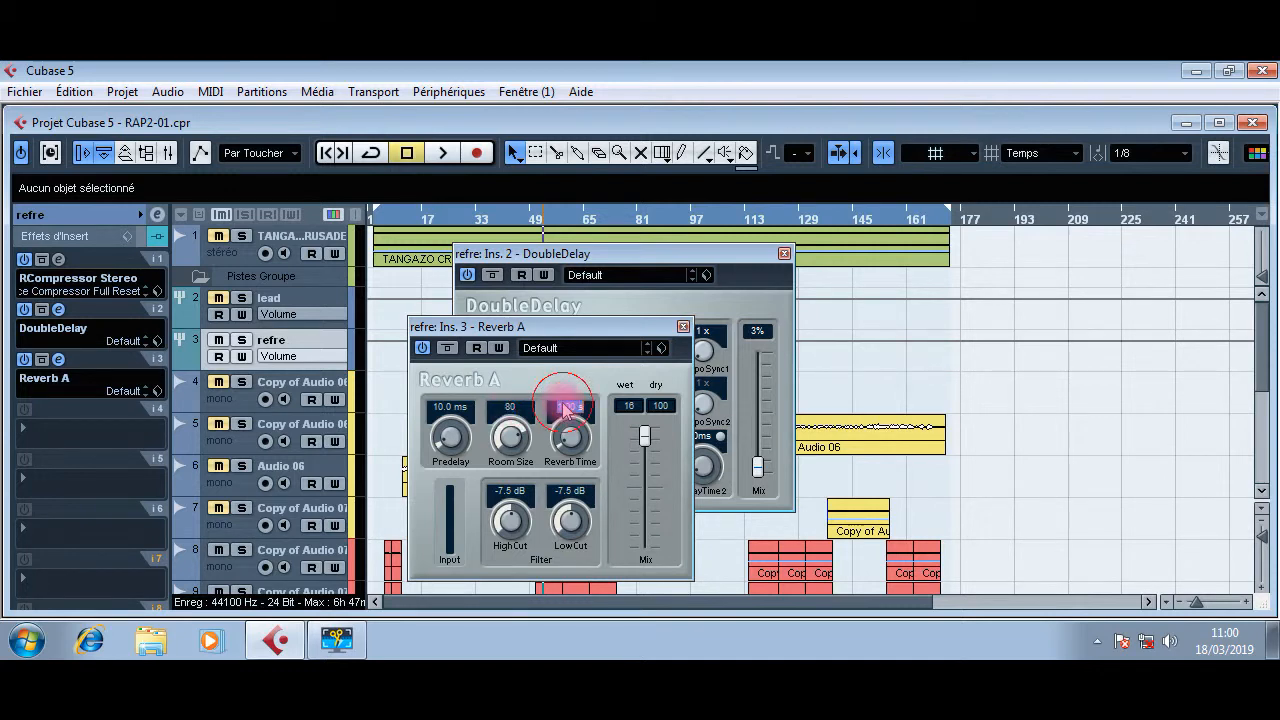
pyautogui.press('BackSpace')
pyautogui.write('-4')
pyautogui.press('Return')
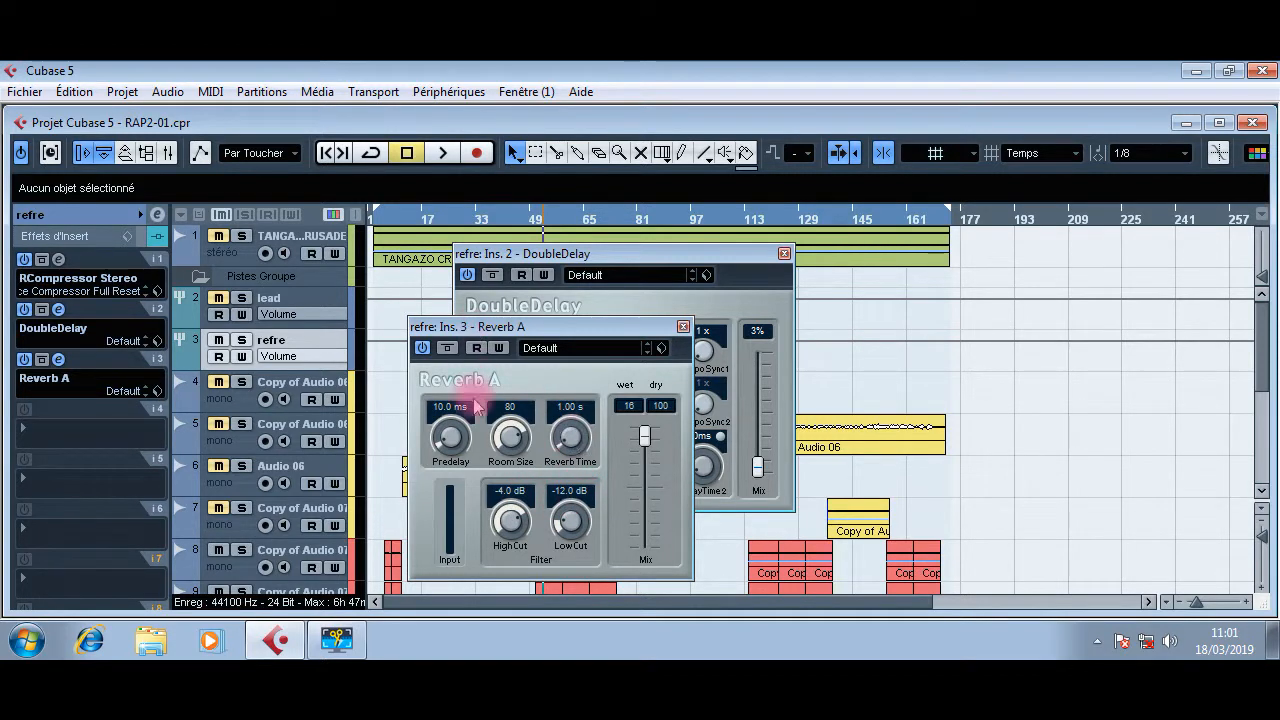
pyautogui.click(683, 327)
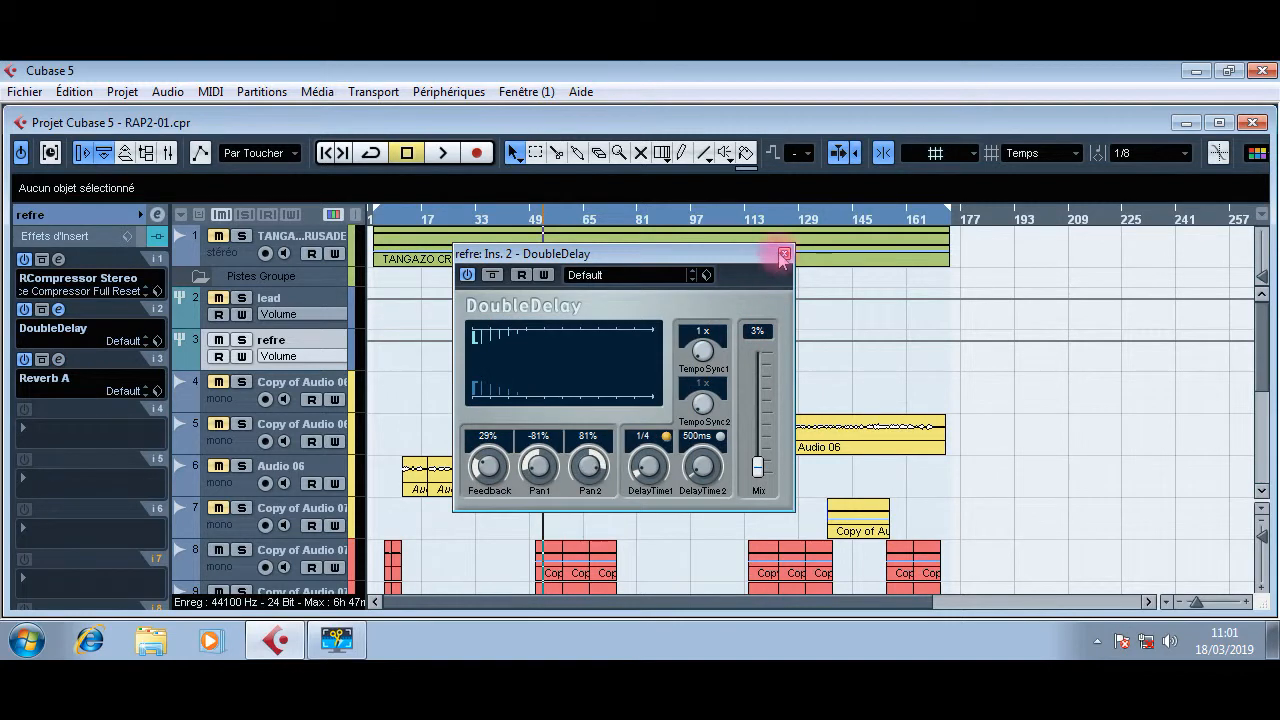
pyautogui.click(784, 253)
# Step: Play the refrain from about bar 50, open the insert effects of red track 8, and stop playback
pyautogui.doubleClick(541, 216)
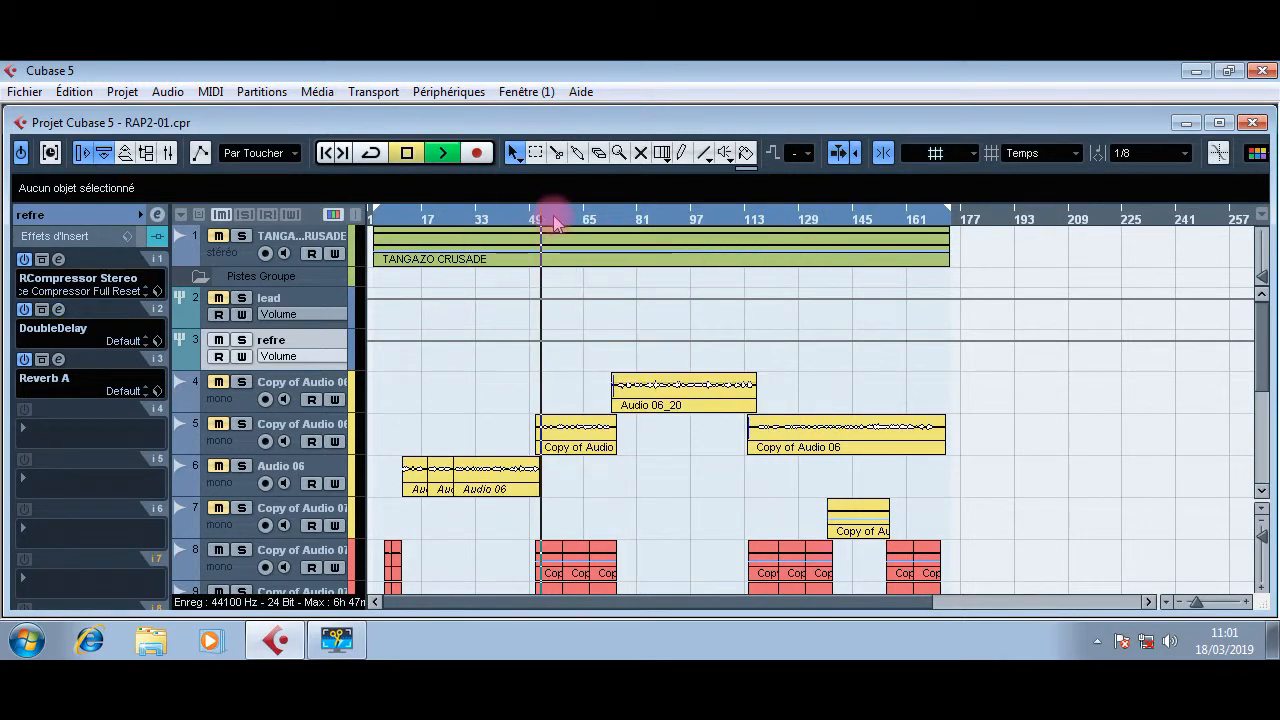
pyautogui.scroll(-5, 491, 349)
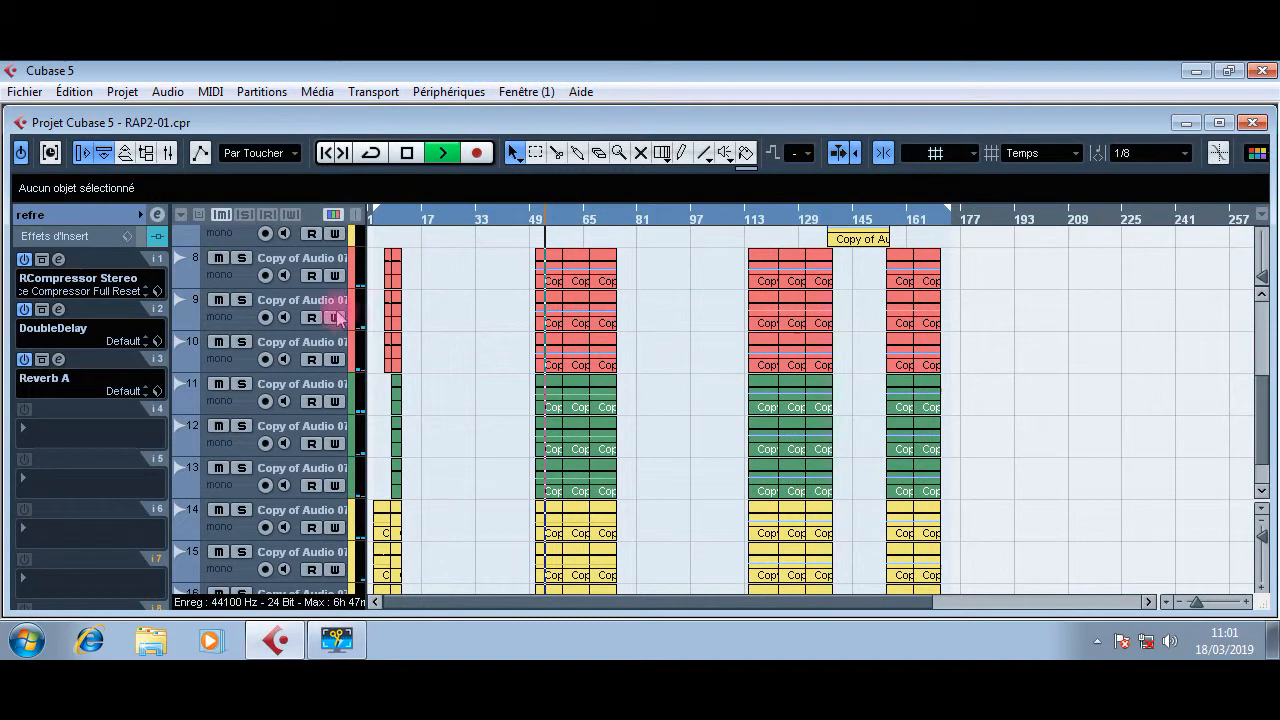
pyautogui.click(325, 258)
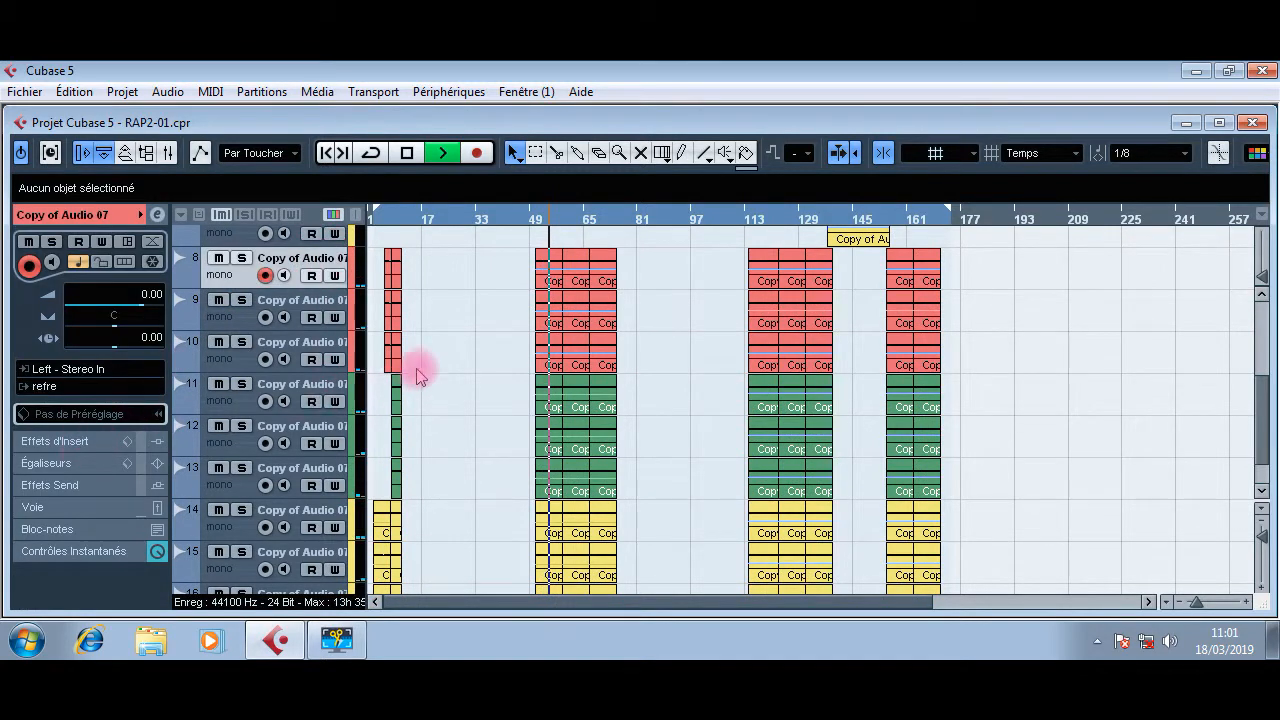
pyautogui.click(72, 442)
pyautogui.press('space')
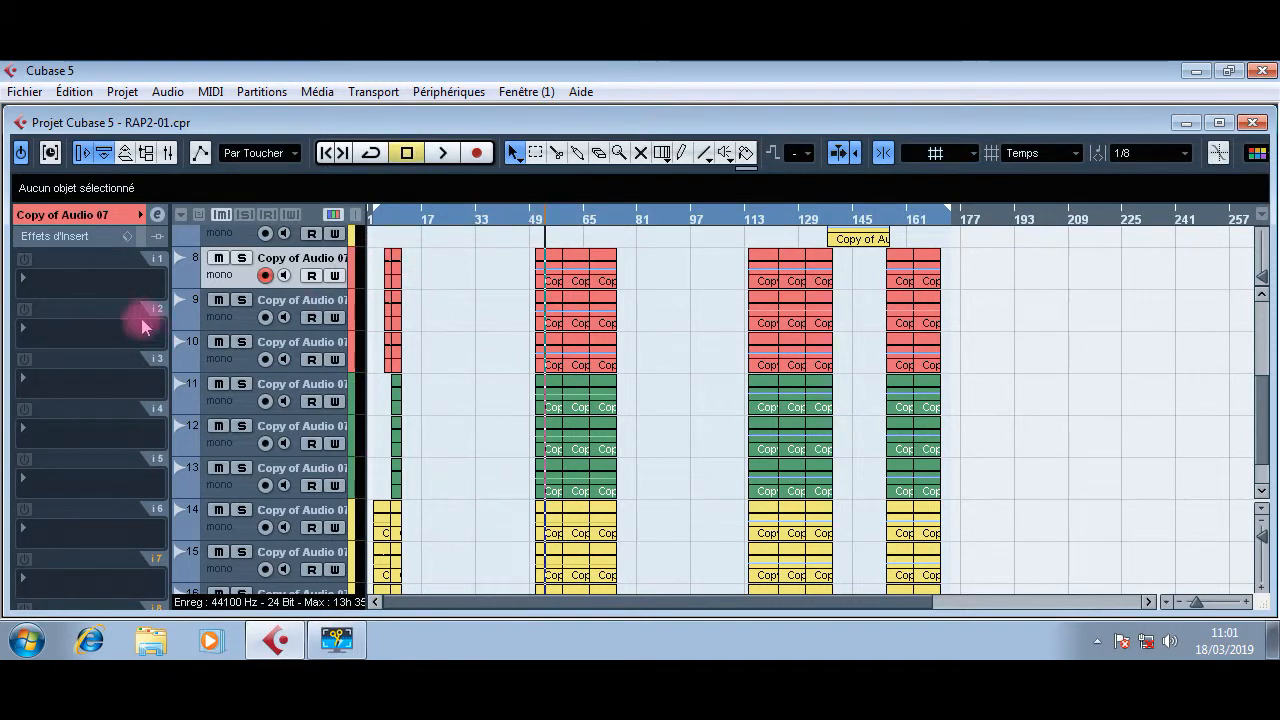
pyautogui.scroll(4, 420, 335)
pyautogui.scroll(3, 423, 338)
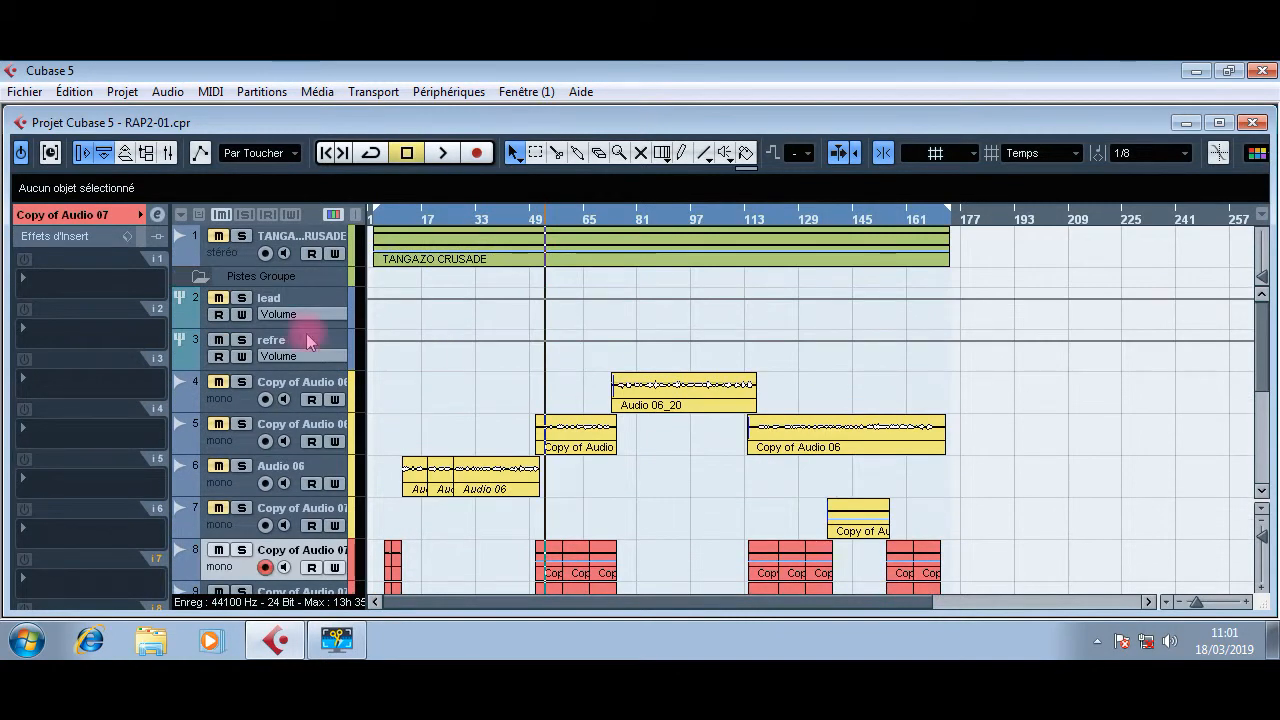
pyautogui.scroll(-3, 400, 340)
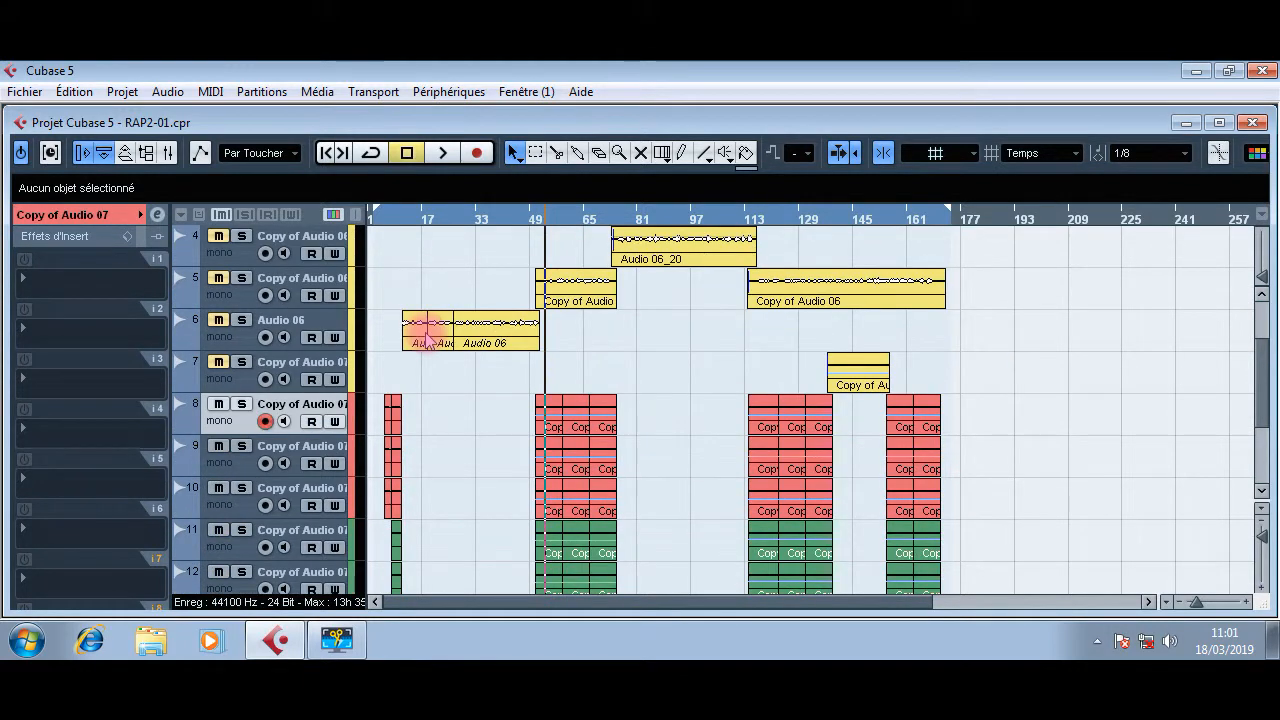
# Step: Add AutoTuneVST as the first insert effect of red track 8 and close its window
pyautogui.scroll(-3, 410, 375)
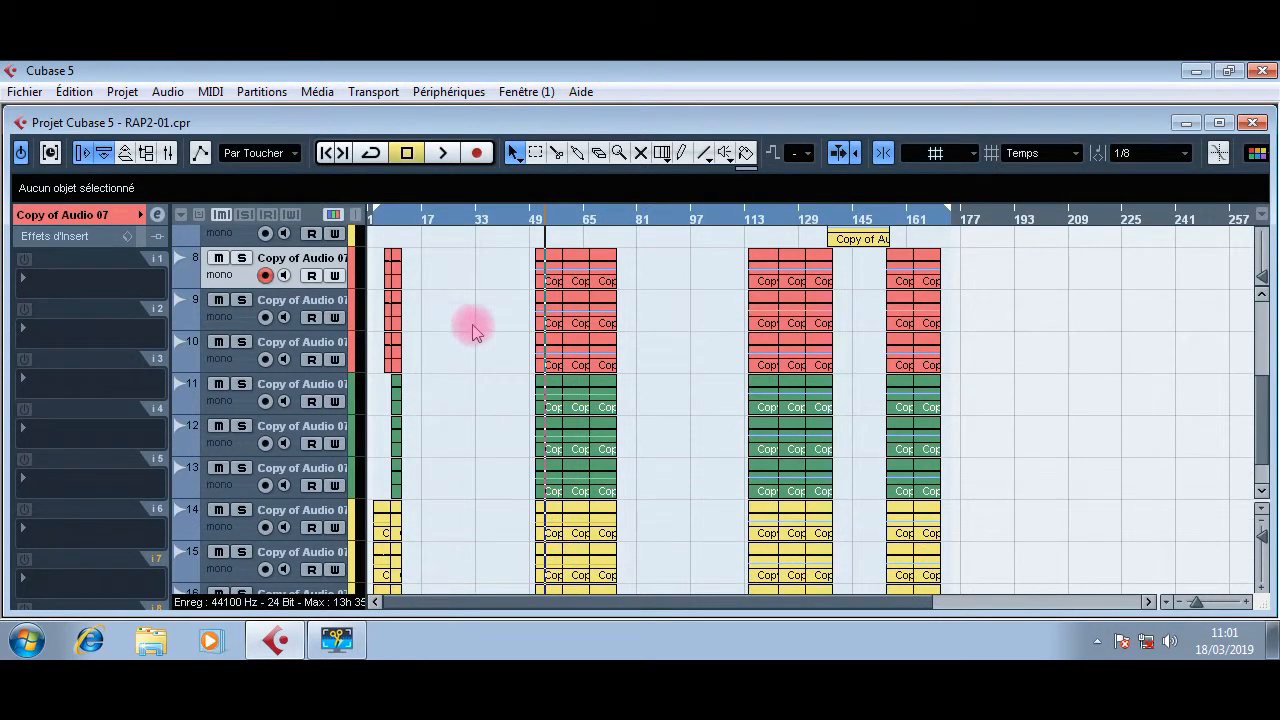
pyautogui.click(76, 289)
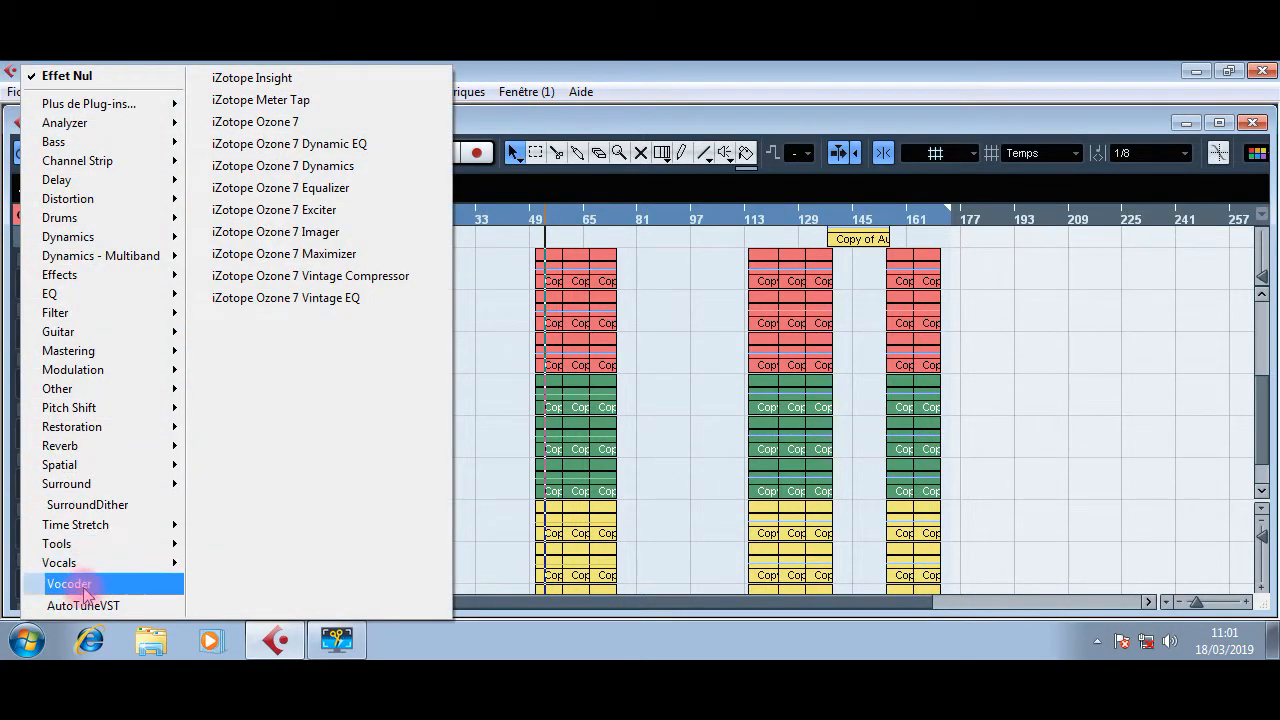
pyautogui.click(90, 606)
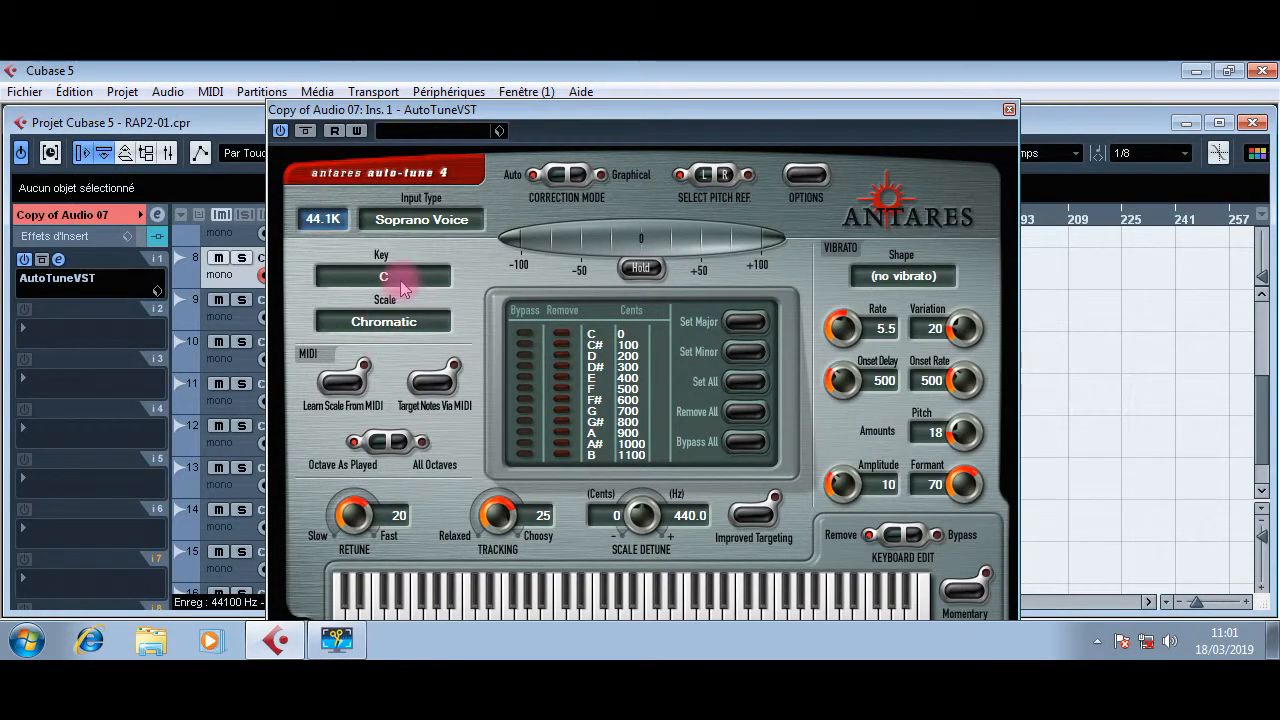
pyautogui.moveTo(577, 112); pyautogui.dragTo(687, 144)
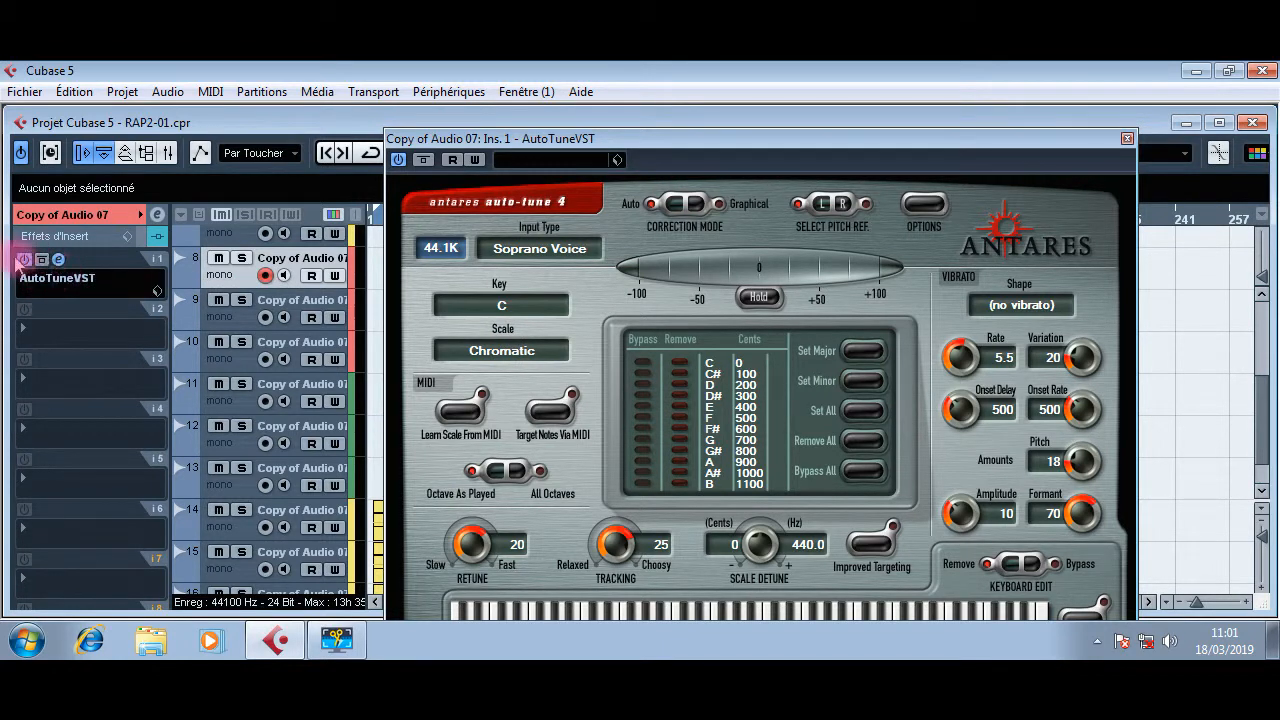
pyautogui.click(98, 216)
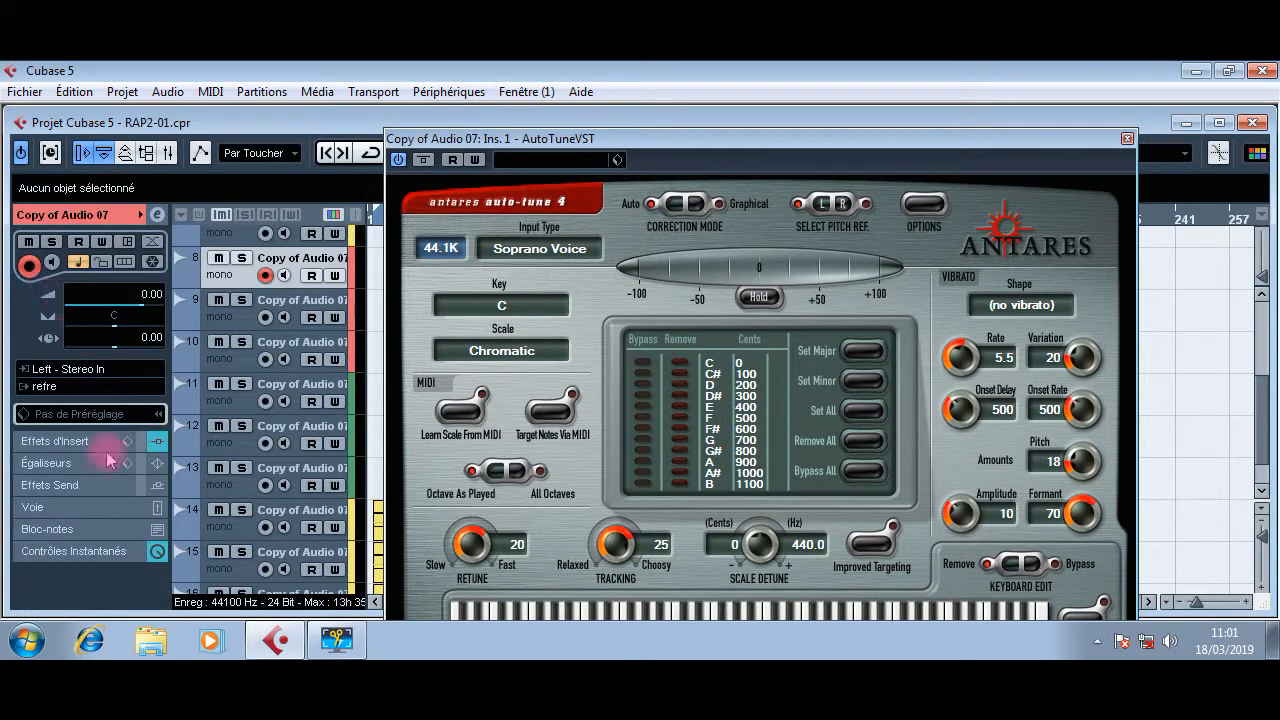
pyautogui.click(86, 442)
pyautogui.click(58, 262)
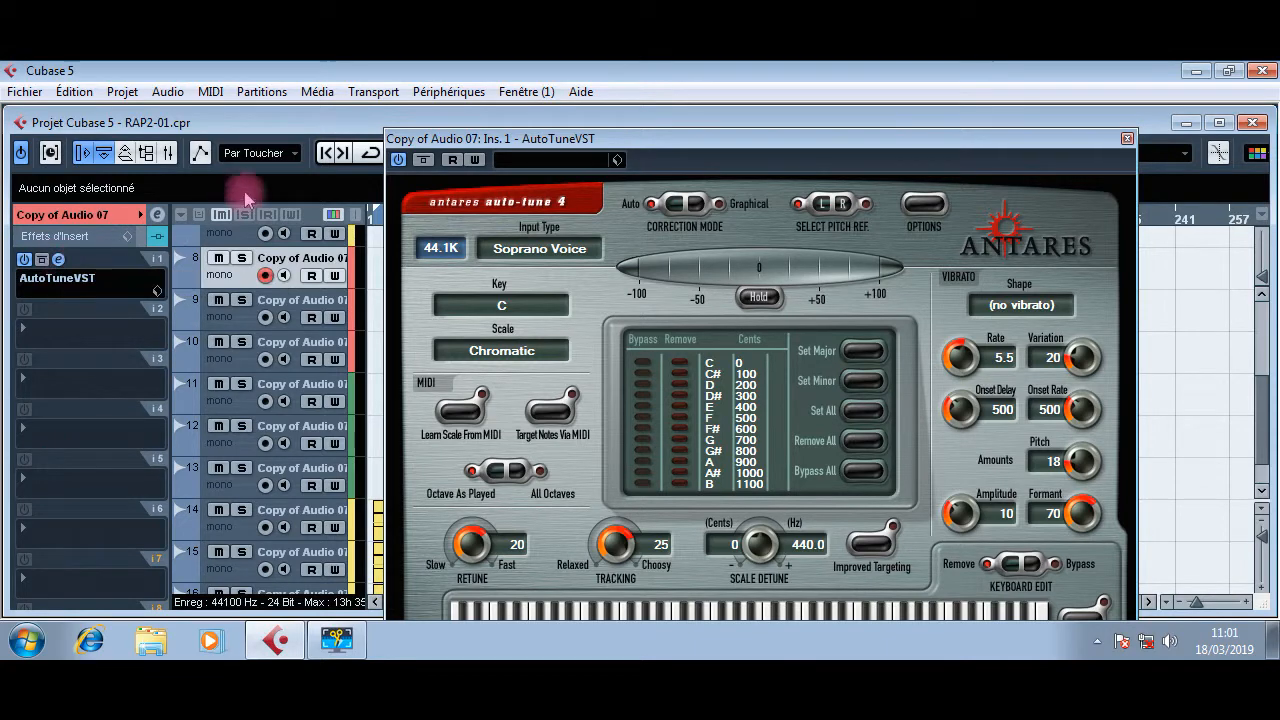
pyautogui.click(1127, 138)
# Step: Check the key and scale used by the AutoTune insert on yellow track 4
pyautogui.scroll(4, 600, 360)
pyautogui.click(288, 387)
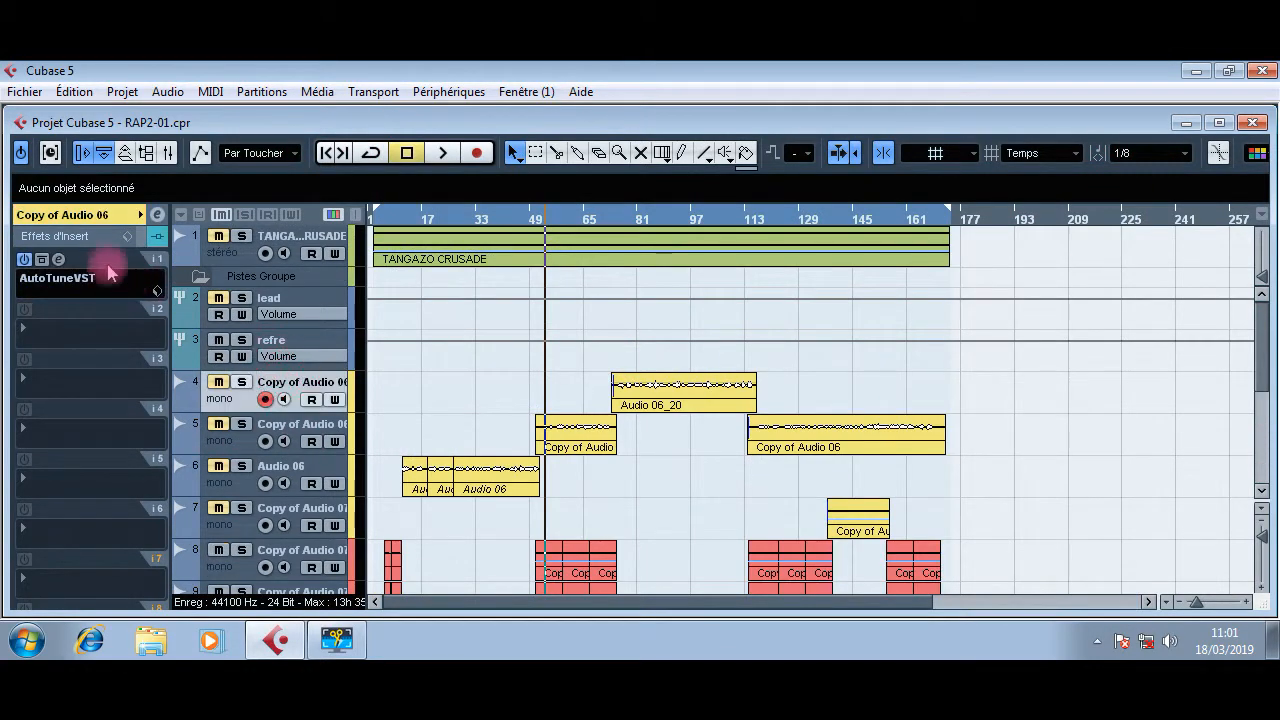
pyautogui.click(58, 260)
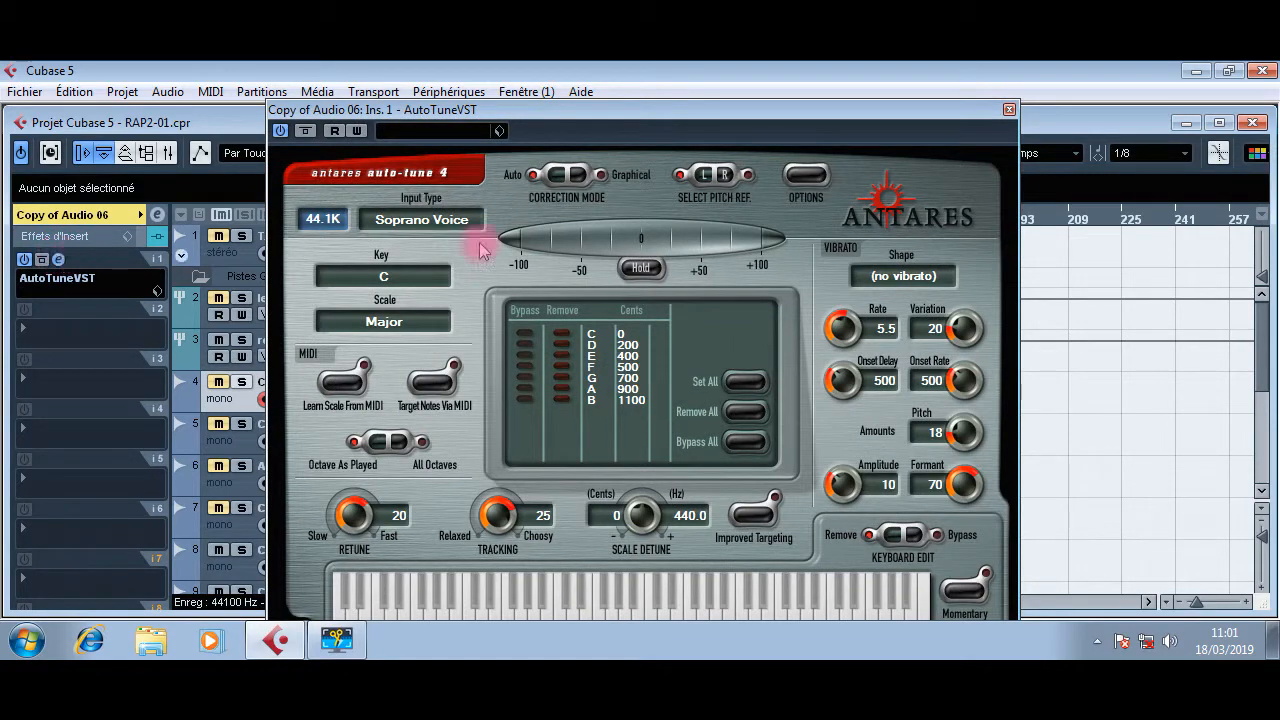
pyautogui.click(1008, 110)
# Step: Set the scale of red track 8's AutoTune to Major and close the effect window
pyautogui.scroll(-3, 507, 428)
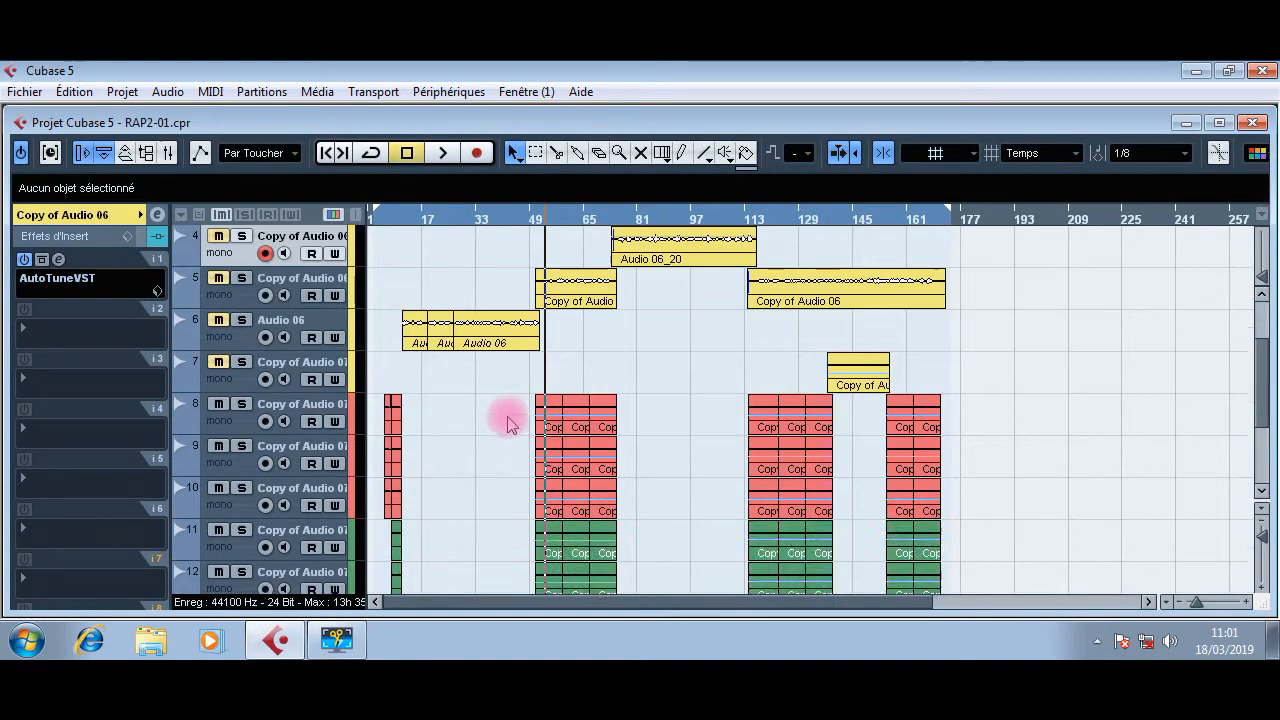
pyautogui.click(310, 412)
pyautogui.click(68, 276)
pyautogui.click(643, 357)
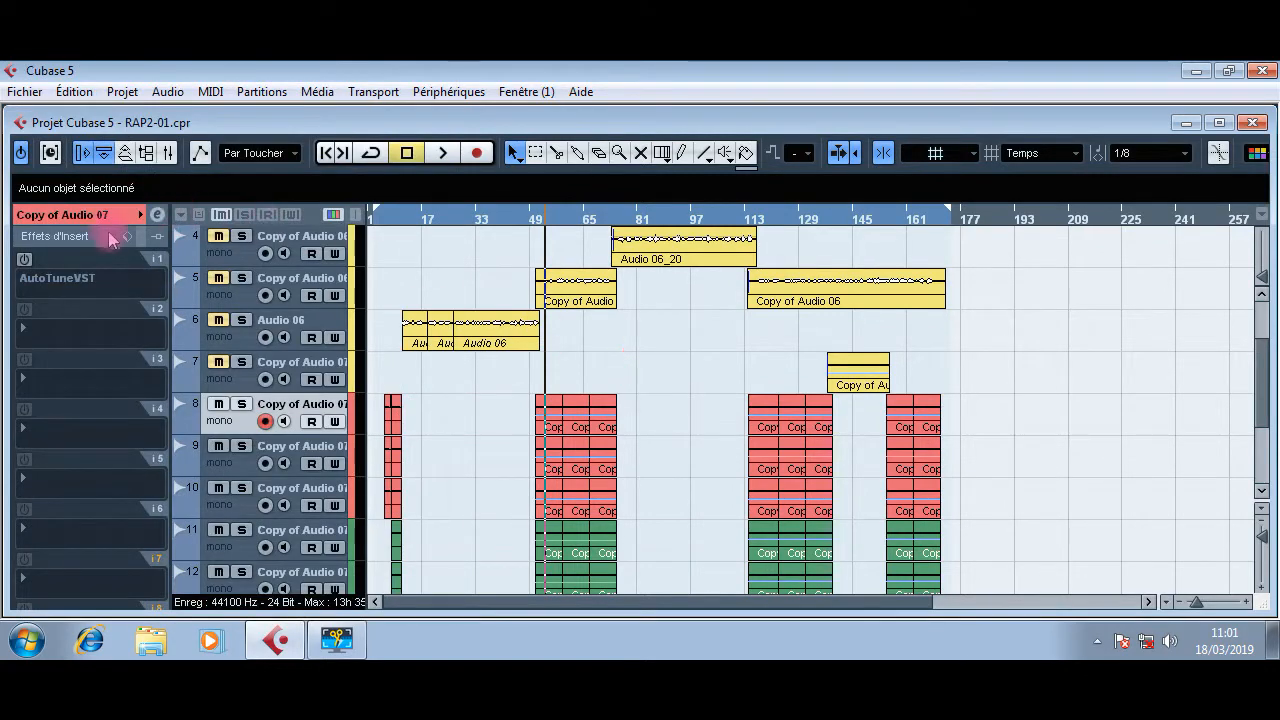
pyautogui.click(58, 260)
pyautogui.click(524, 340)
pyautogui.click(505, 345)
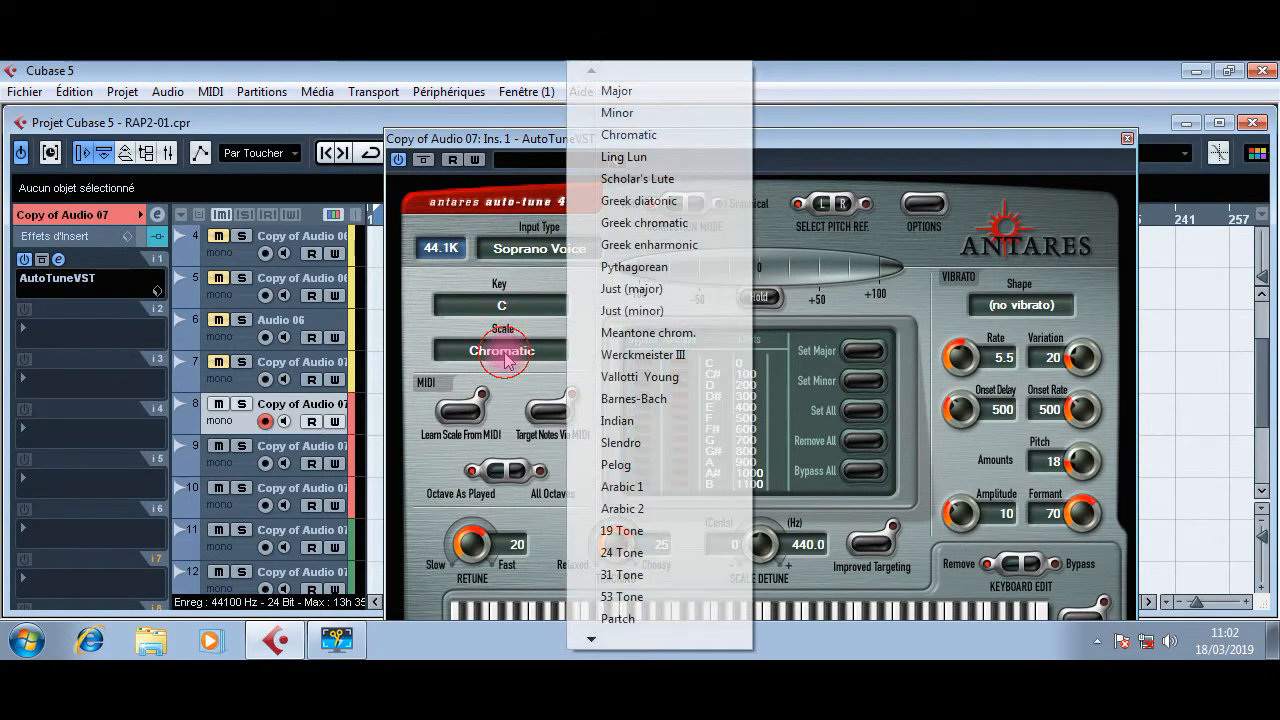
pyautogui.click(626, 91)
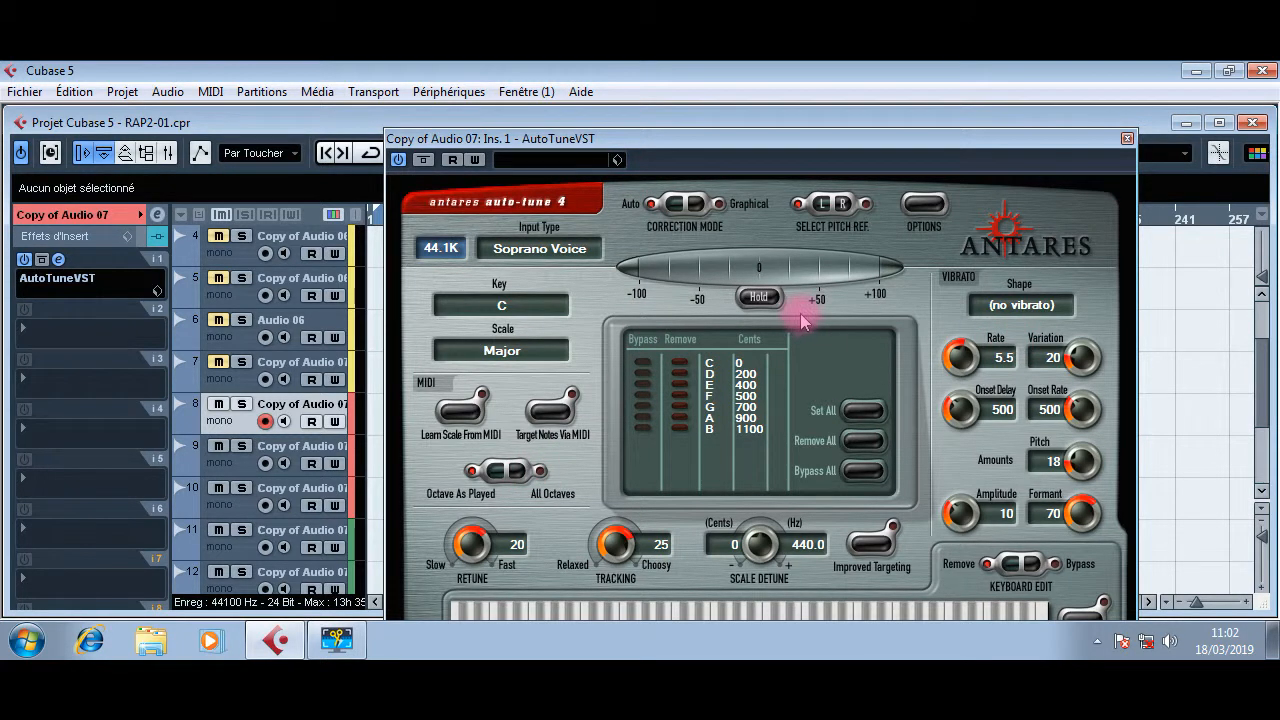
pyautogui.click(1127, 138)
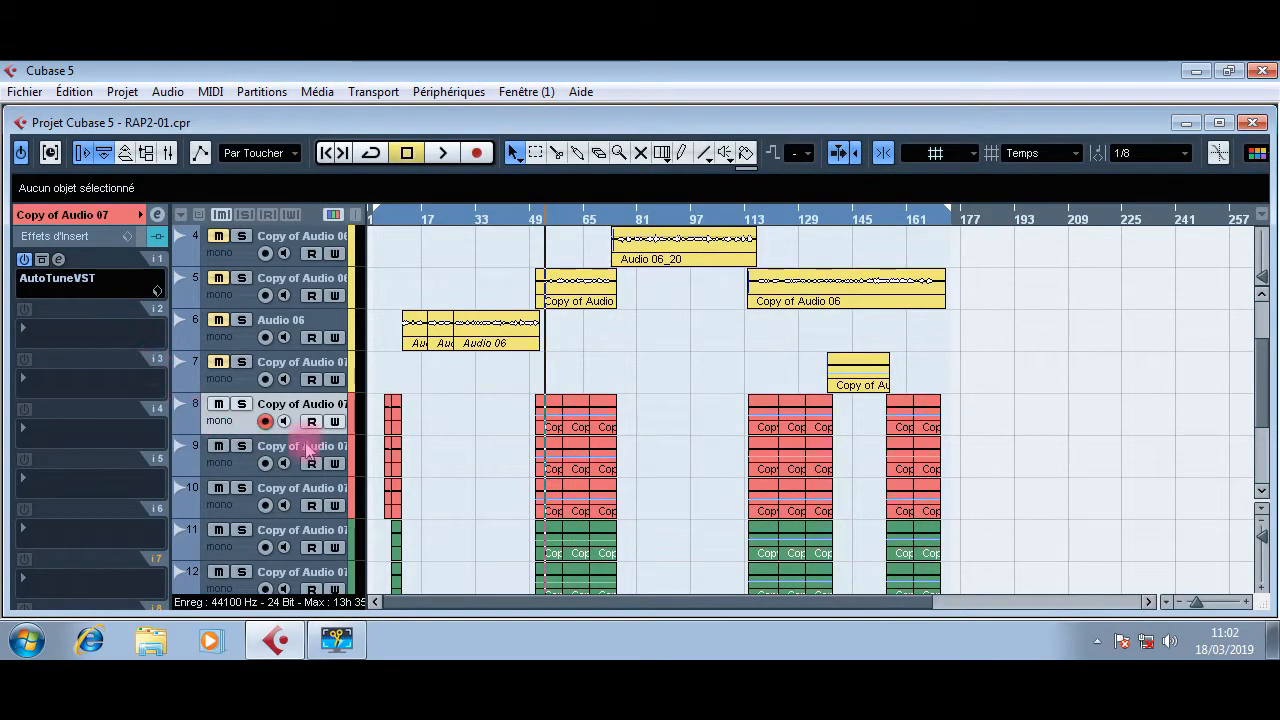
# Step: Save red track 8's insert effects as a preset named A
pyautogui.click(126, 237)
pyautogui.click(193, 290)
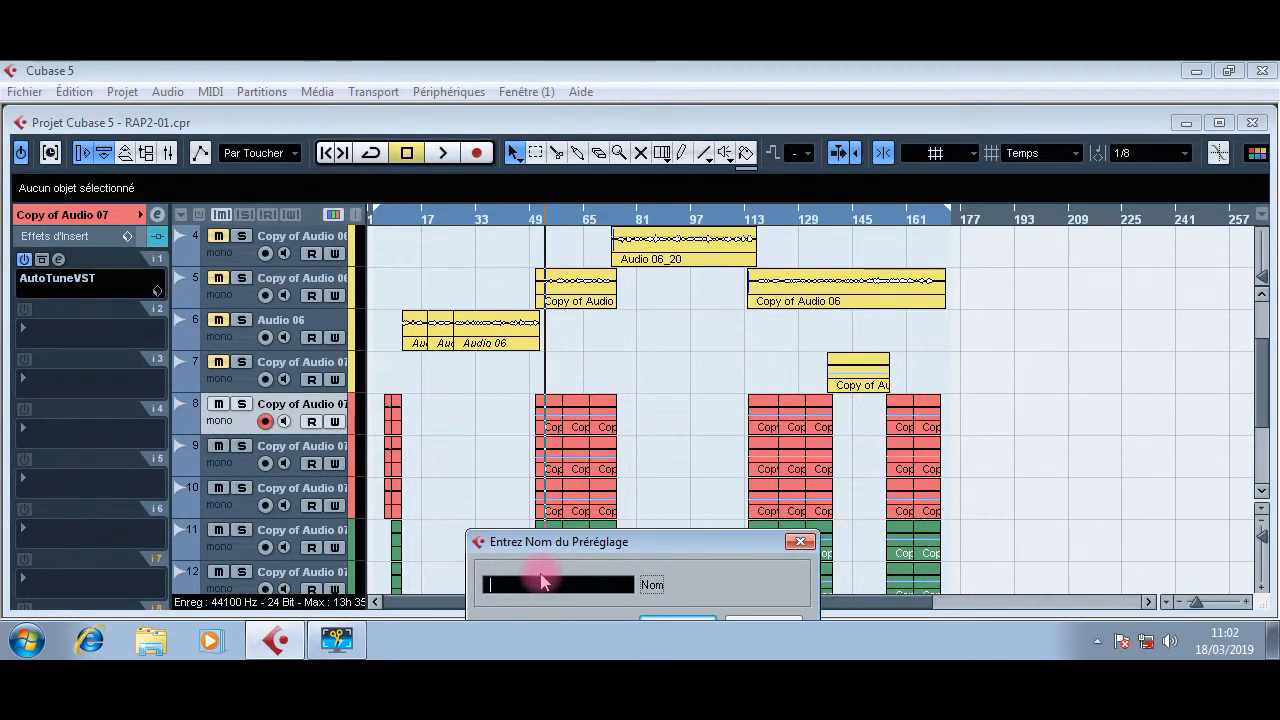
pyautogui.click(691, 627)
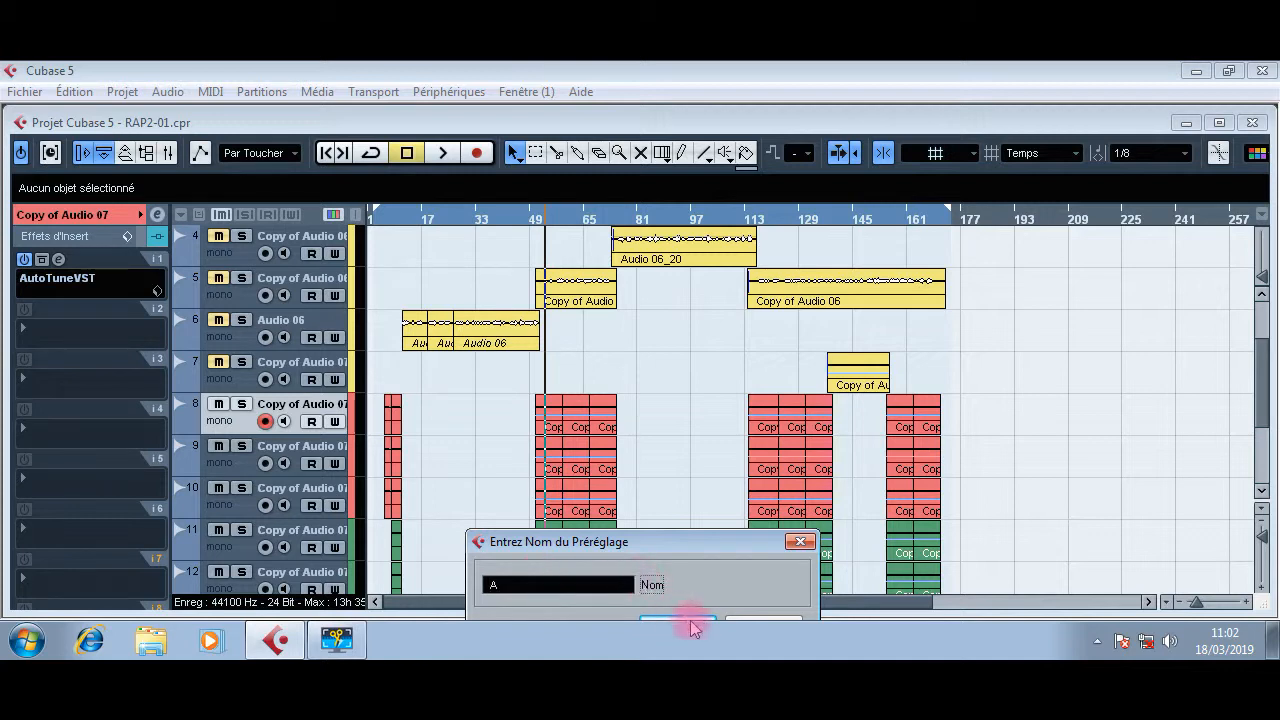
pyautogui.click(622, 415)
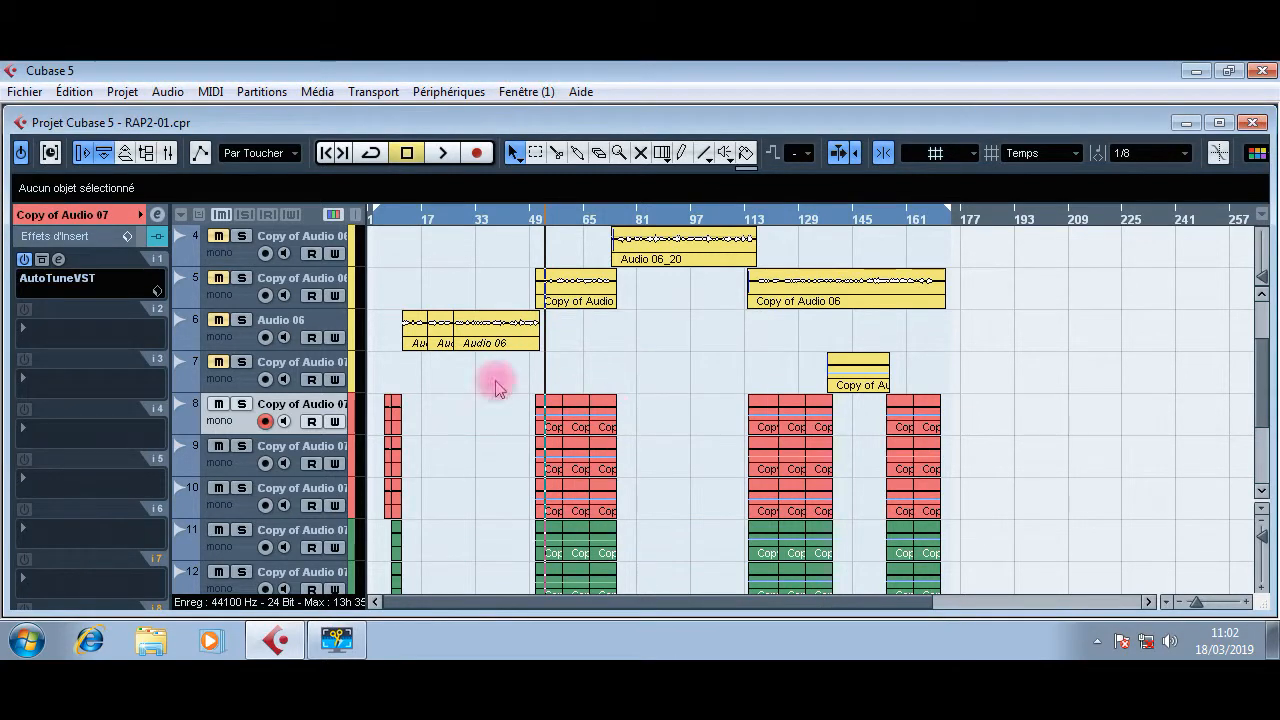
# Step: Apply the insert preset A to red tracks 9 and 10
pyautogui.click(265, 463)
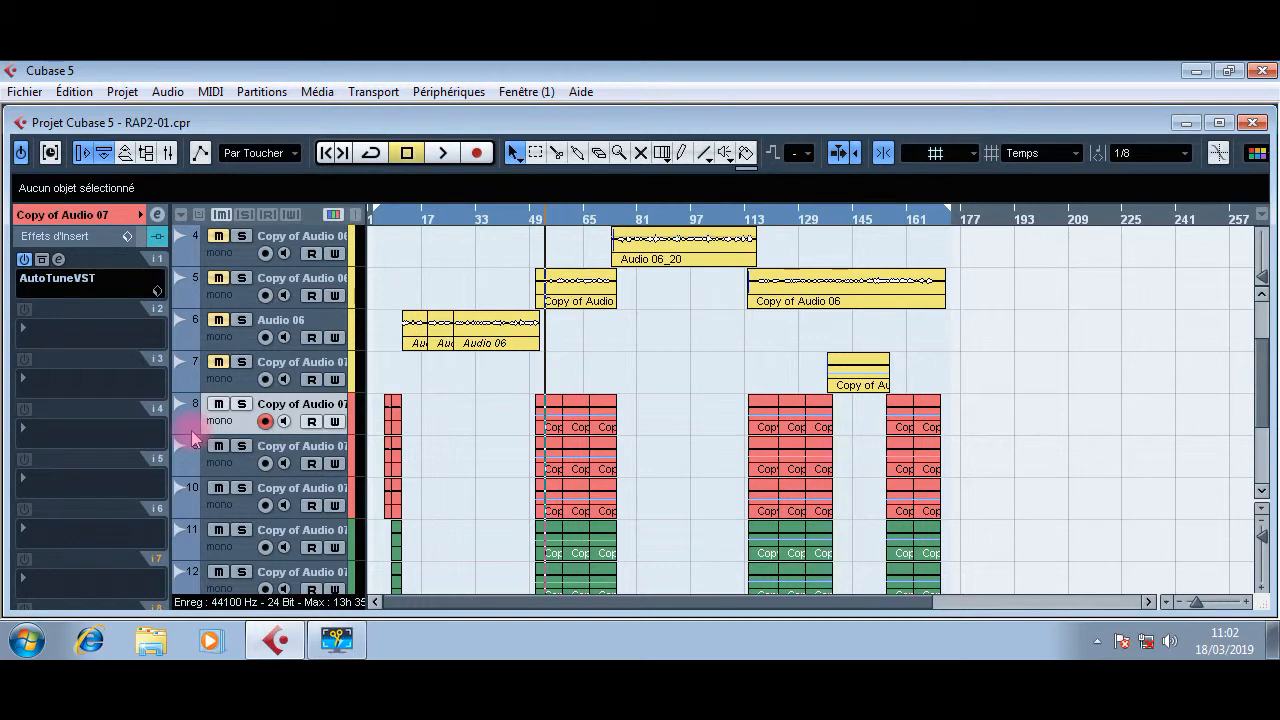
pyautogui.press('Down')
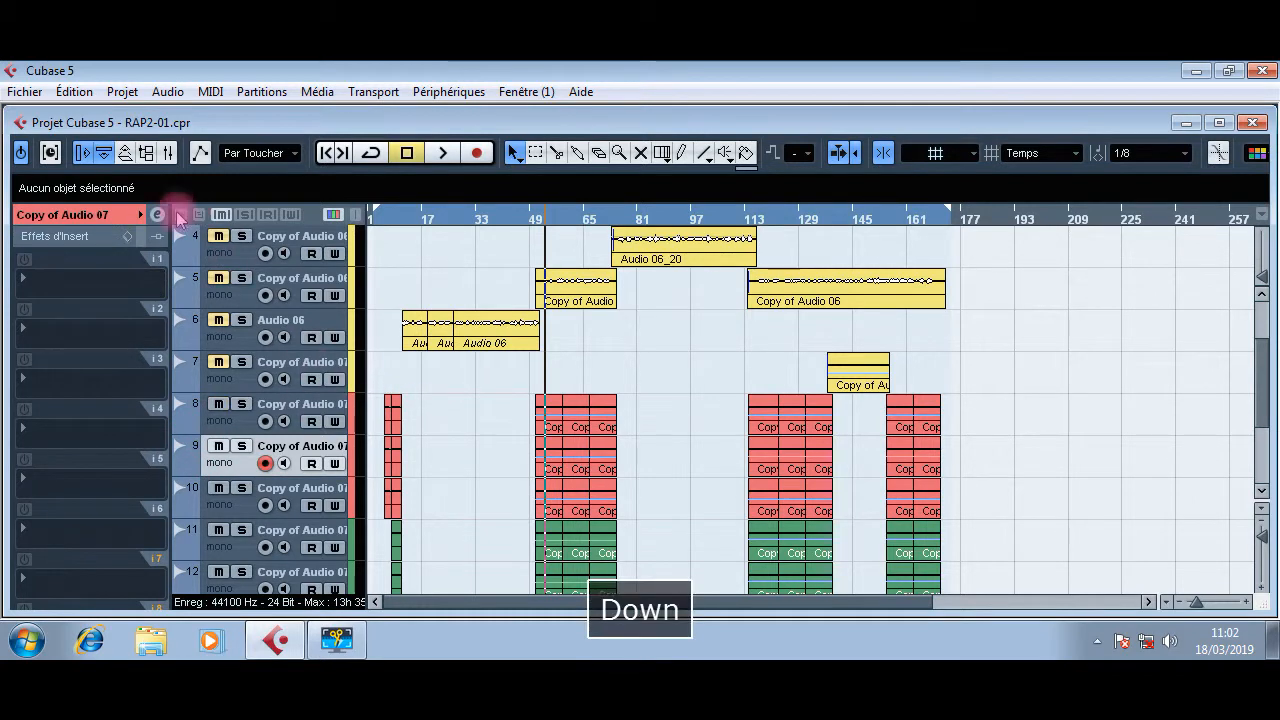
pyautogui.click(127, 237)
pyautogui.click(164, 261)
pyautogui.press('Down')
pyautogui.click(126, 238)
pyautogui.click(157, 260)
# Step: Apply the insert preset A to green tracks 11, 12 and 13
pyautogui.press('Down')
pyautogui.click(127, 237)
pyautogui.click(157, 260)
pyautogui.press('Down')
pyautogui.click(127, 237)
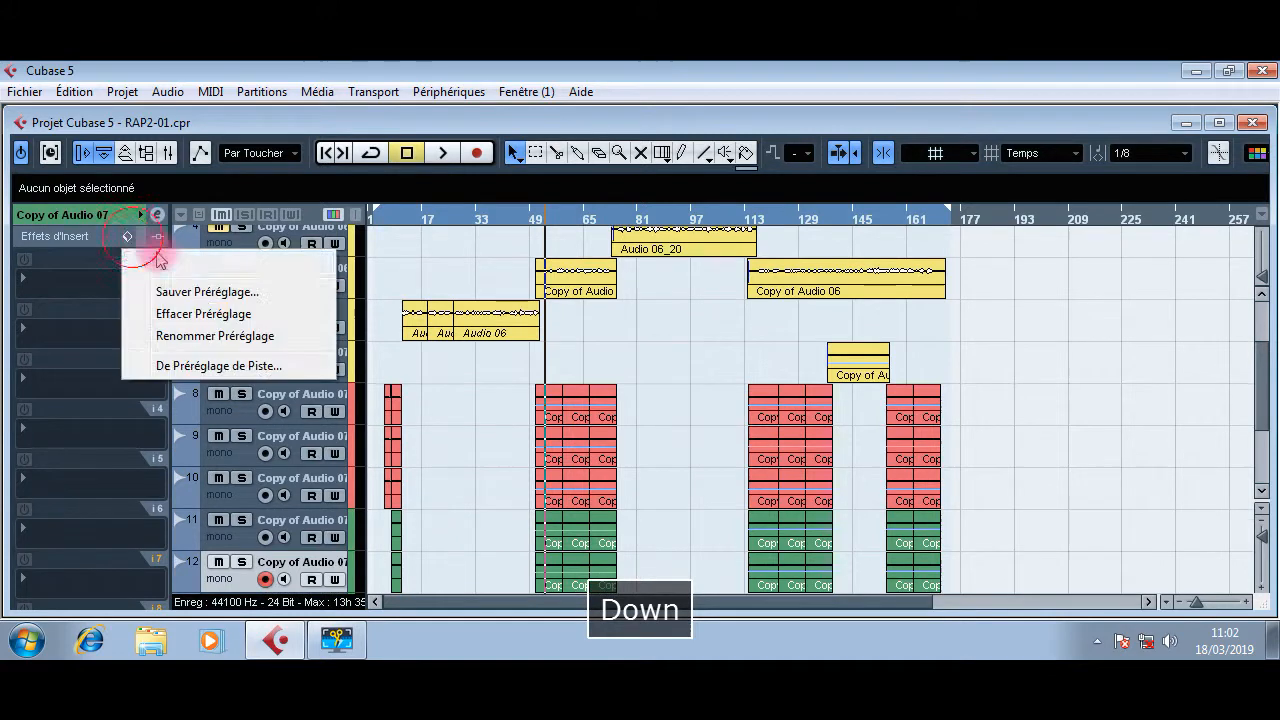
pyautogui.click(157, 260)
pyautogui.press('Down')
pyautogui.click(127, 237)
pyautogui.click(157, 260)
# Step: Apply the insert preset A to the refrain's yellow tracks 14, 15 and 16
pyautogui.press('Down')
pyautogui.click(127, 237)
pyautogui.click(157, 260)
pyautogui.press('Down')
pyautogui.click(127, 237)
pyautogui.click(157, 260)
pyautogui.press('Down')
pyautogui.click(127, 237)
pyautogui.click(157, 260)
pyautogui.press('Down')
pyautogui.click(127, 237)
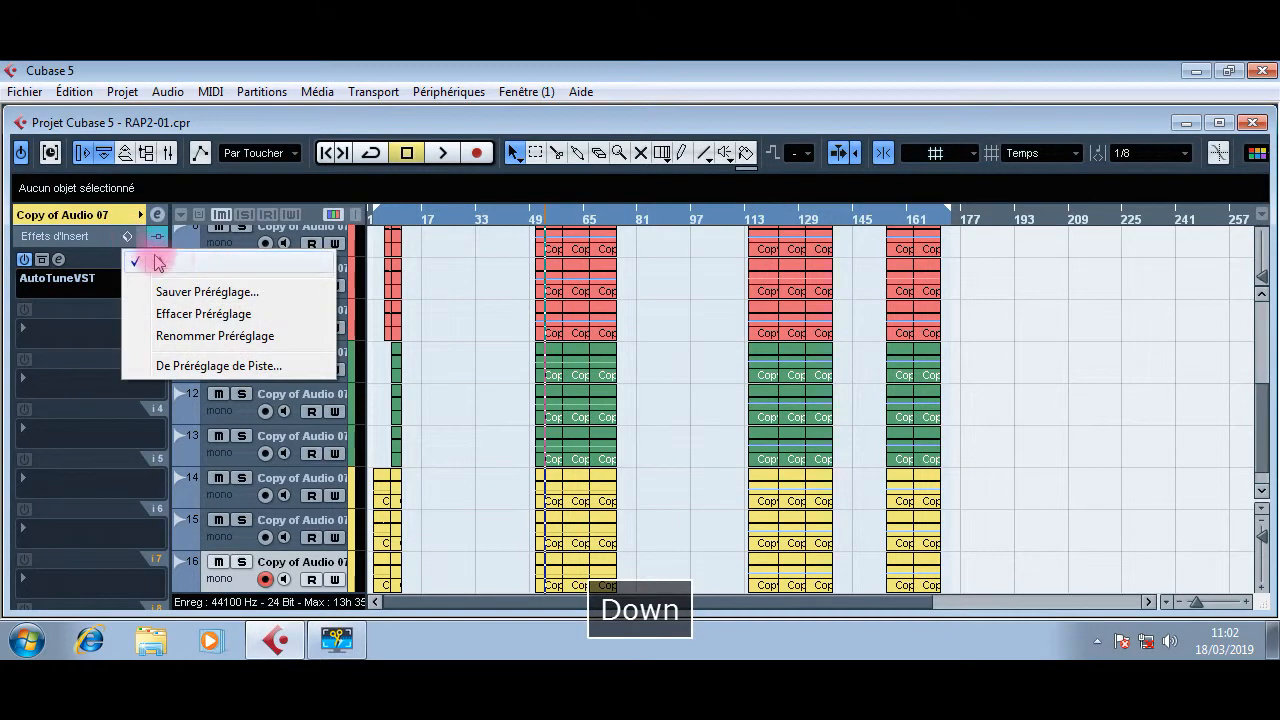
pyautogui.click(443, 317)
# Step: Play the refrain from about bar 53 to hear the AutoTune on its tracks, select red track 8, and stop playback
pyautogui.click(549, 220)
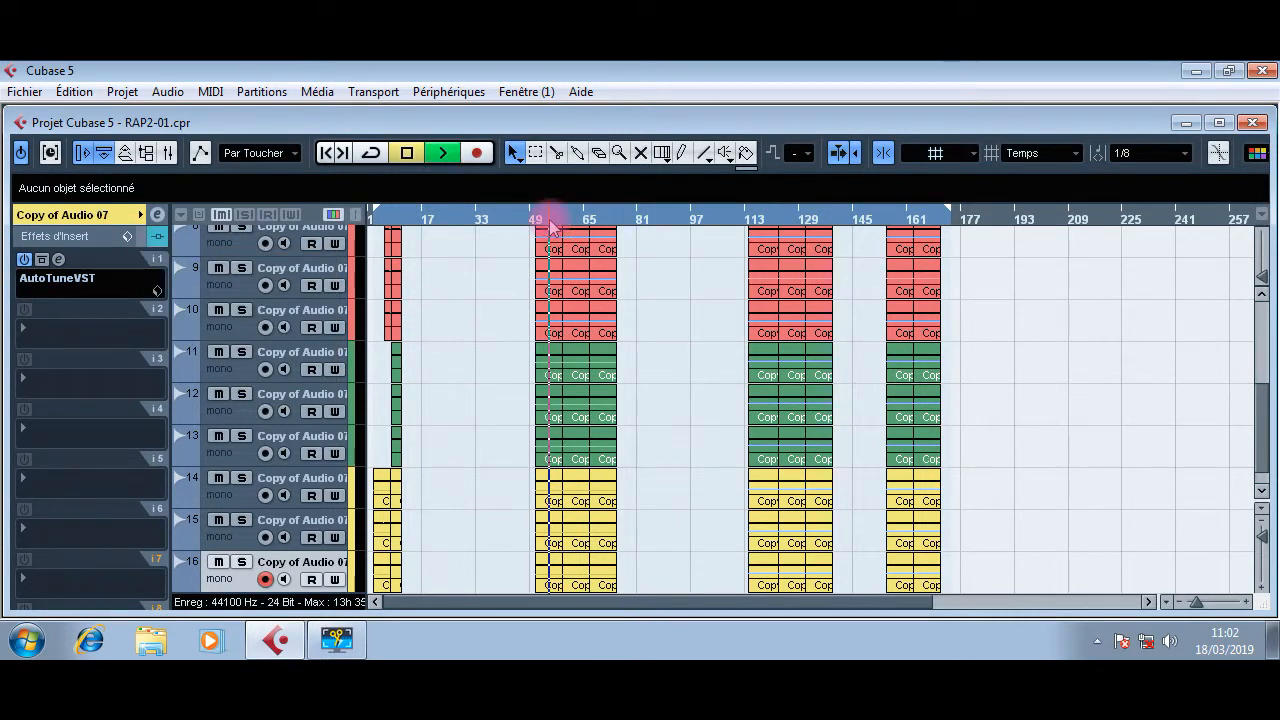
pyautogui.click(471, 298)
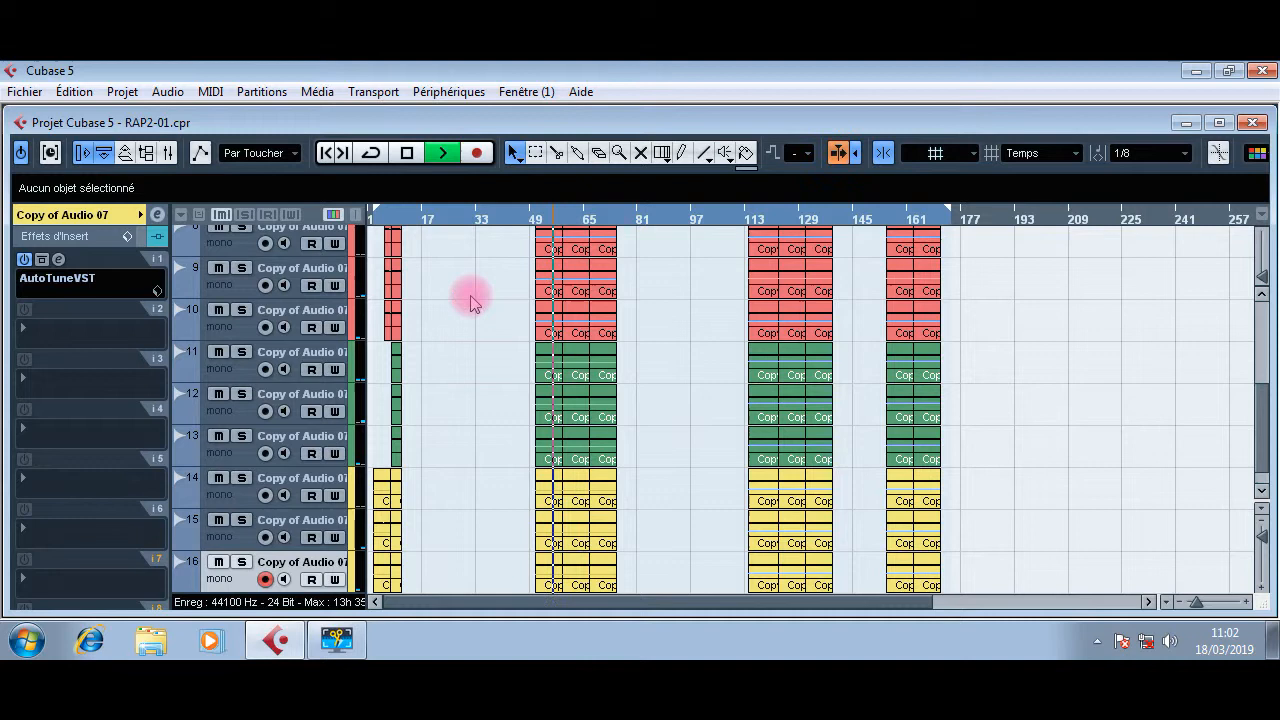
pyautogui.scroll(5, 455, 340)
pyautogui.scroll(-2, 425, 414)
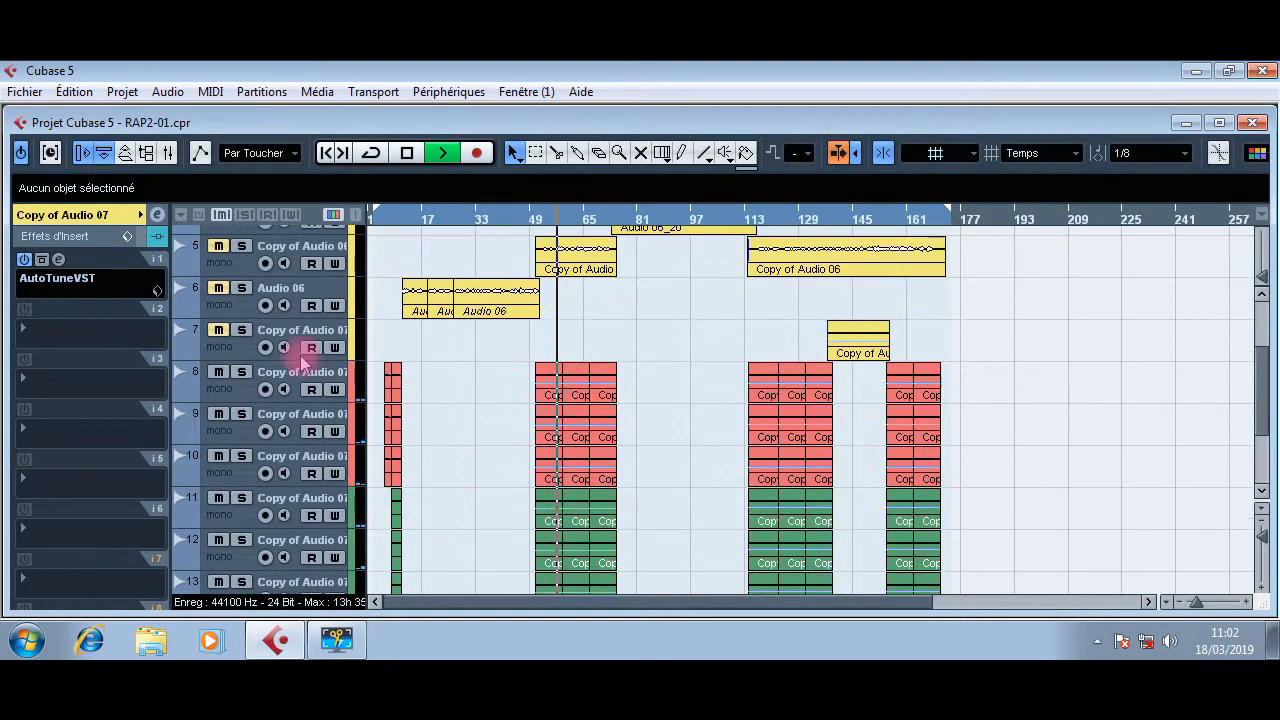
pyautogui.click(313, 372)
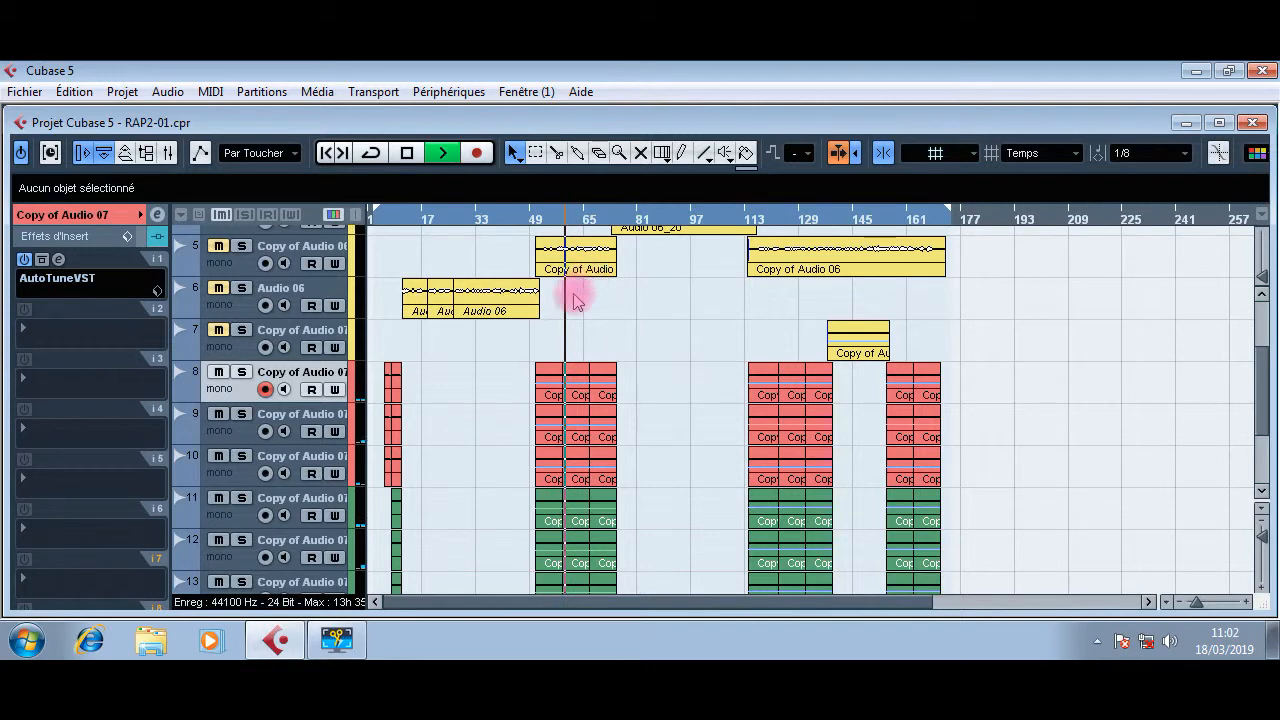
pyautogui.scroll(2, 420, 362)
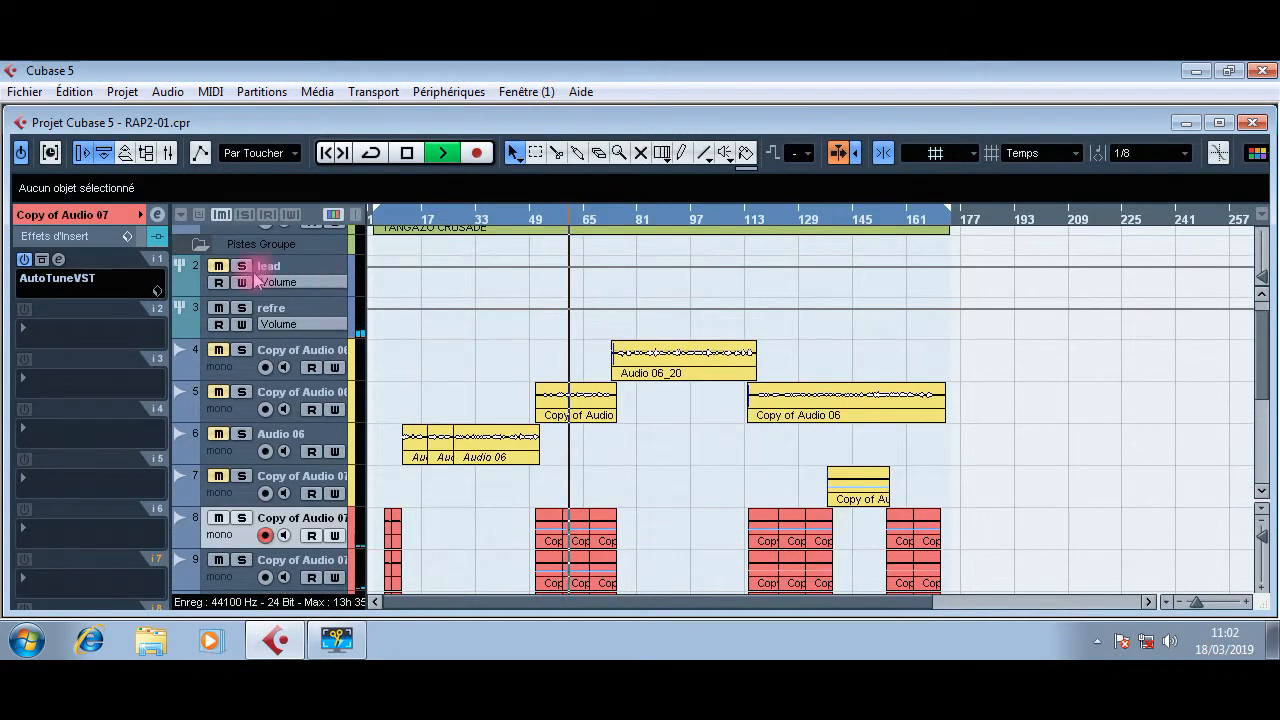
pyautogui.press('space')
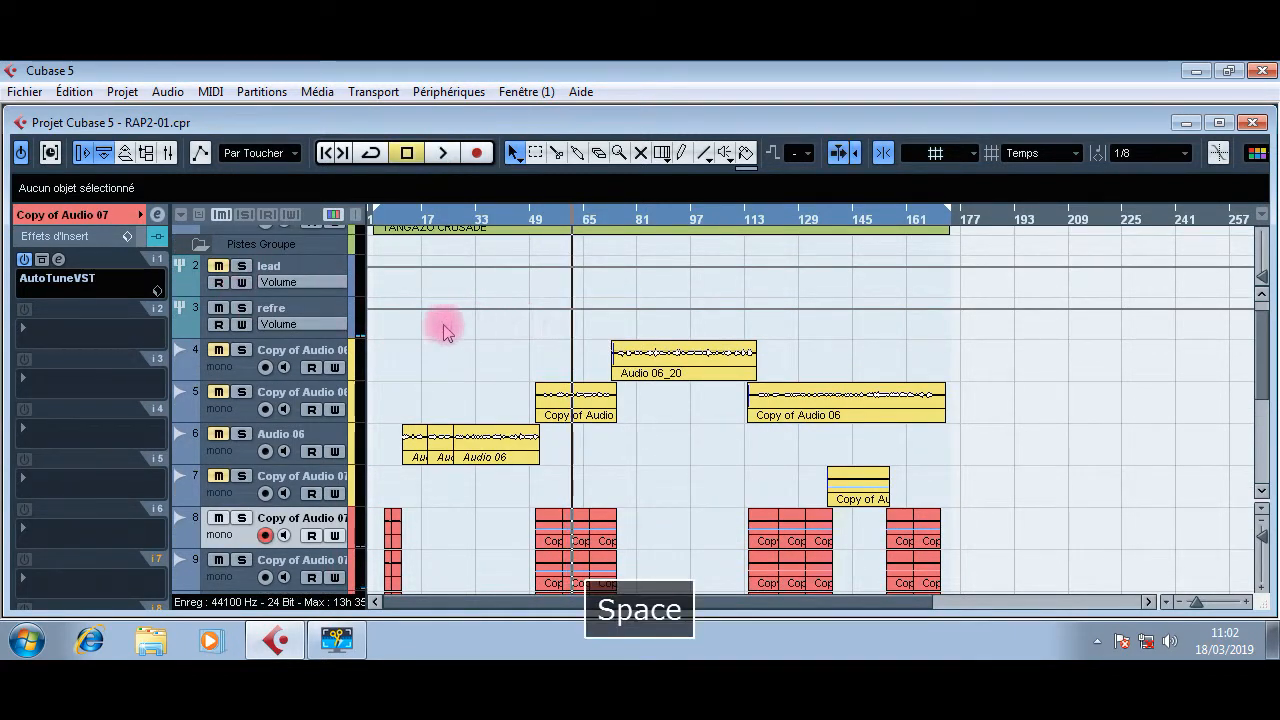
# Step: Resume playback and lower the refre group's volume to -0.93
pyautogui.scroll(1, 428, 345)
pyautogui.press('space')
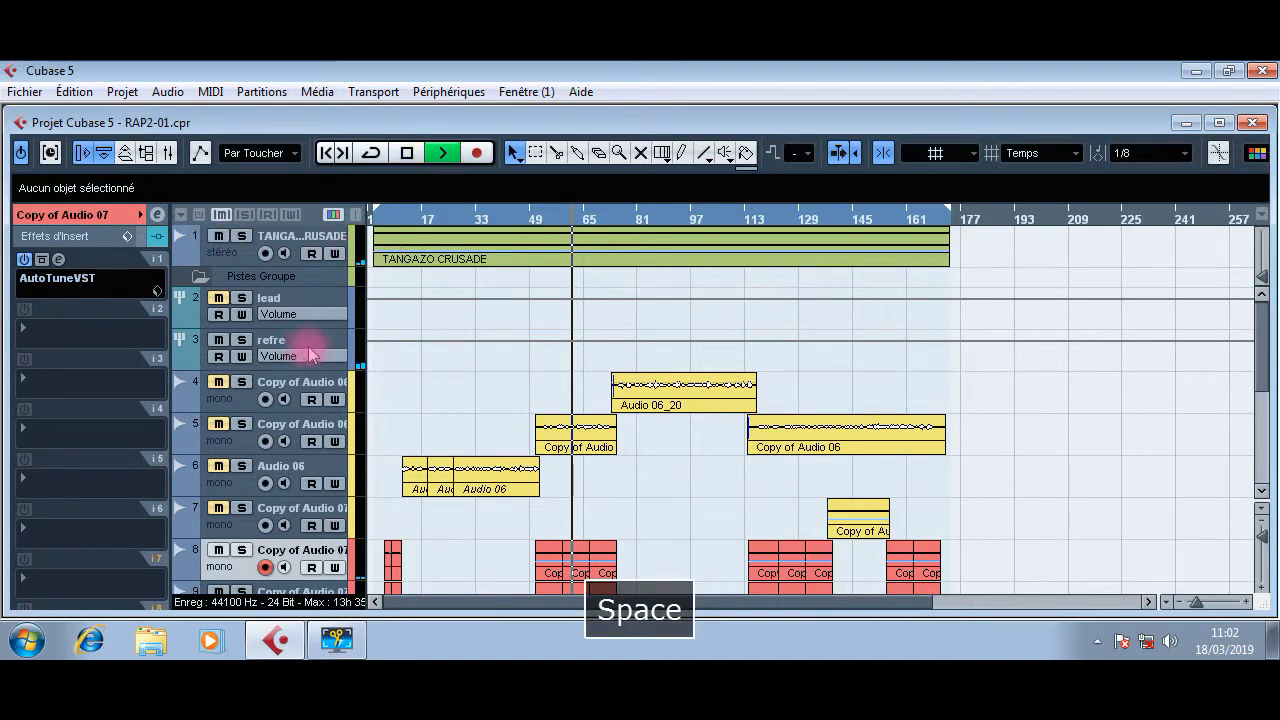
pyautogui.click(320, 347)
pyautogui.click(110, 214)
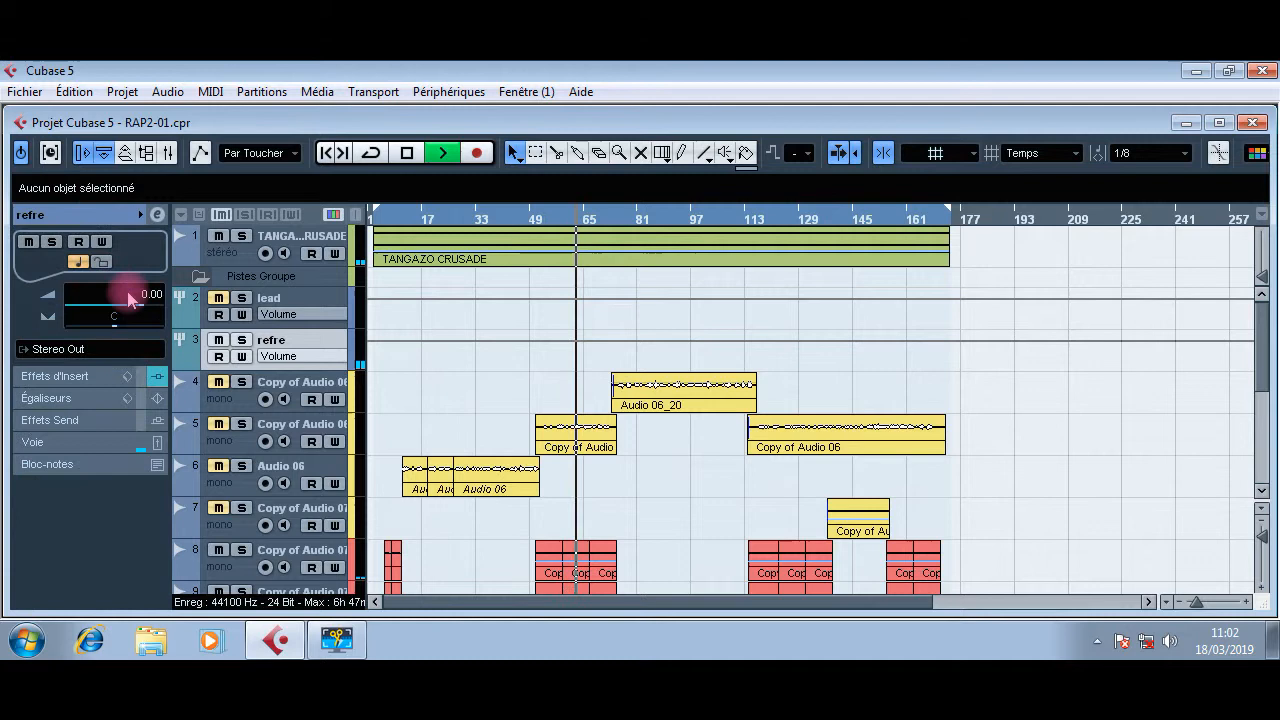
pyautogui.moveTo(138, 312); pyautogui.dragTo(138, 312)
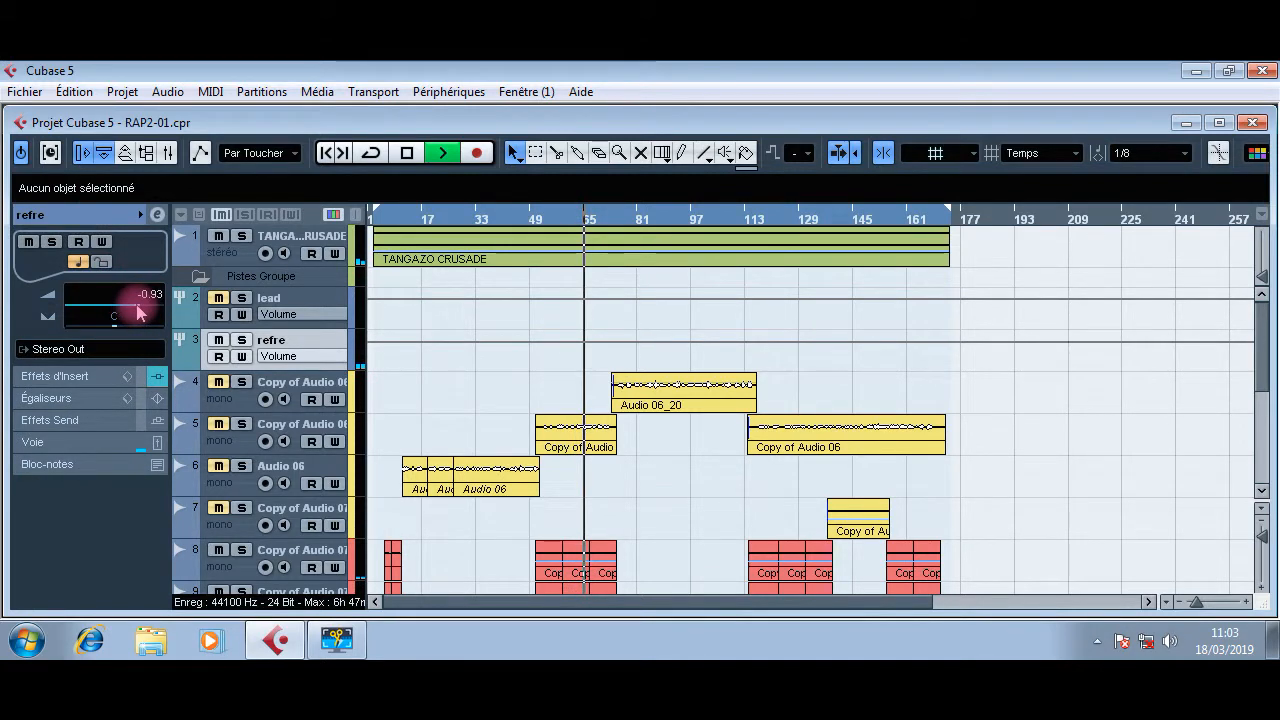
# Step: Stop playback and load StudioEQ into the refre group's fourth insert slot
pyautogui.click(85, 376)
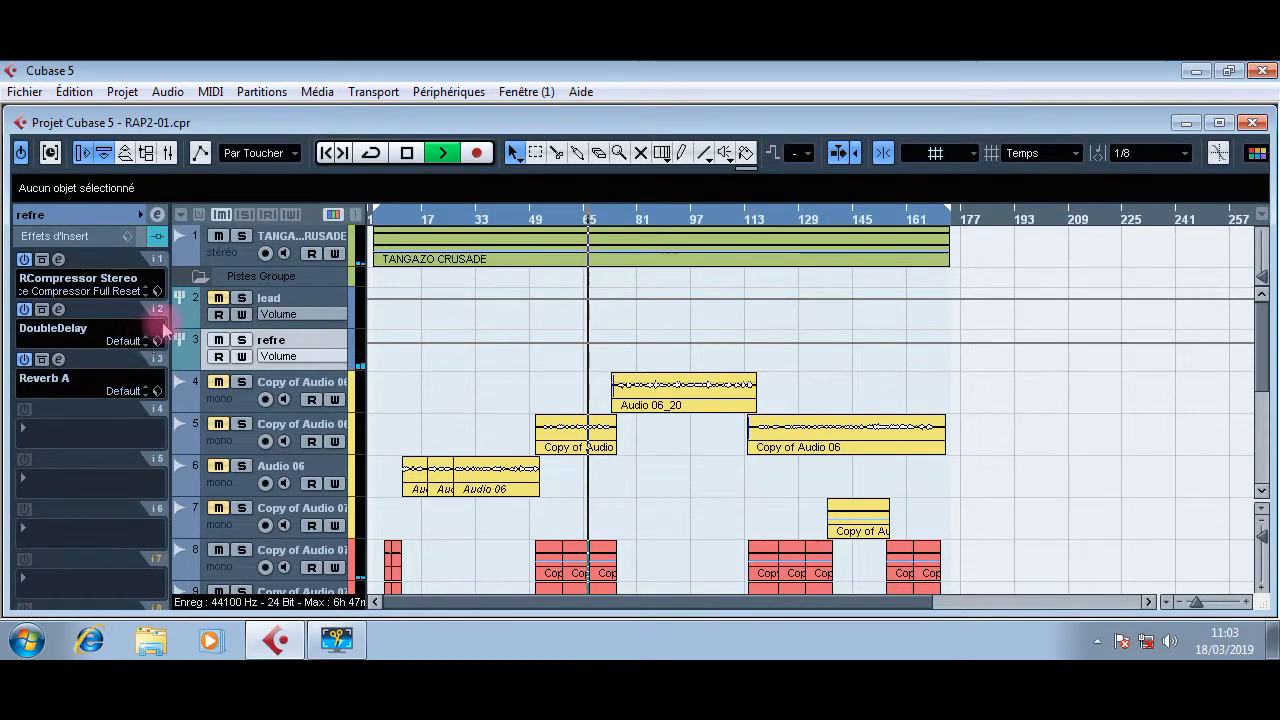
pyautogui.press('space')
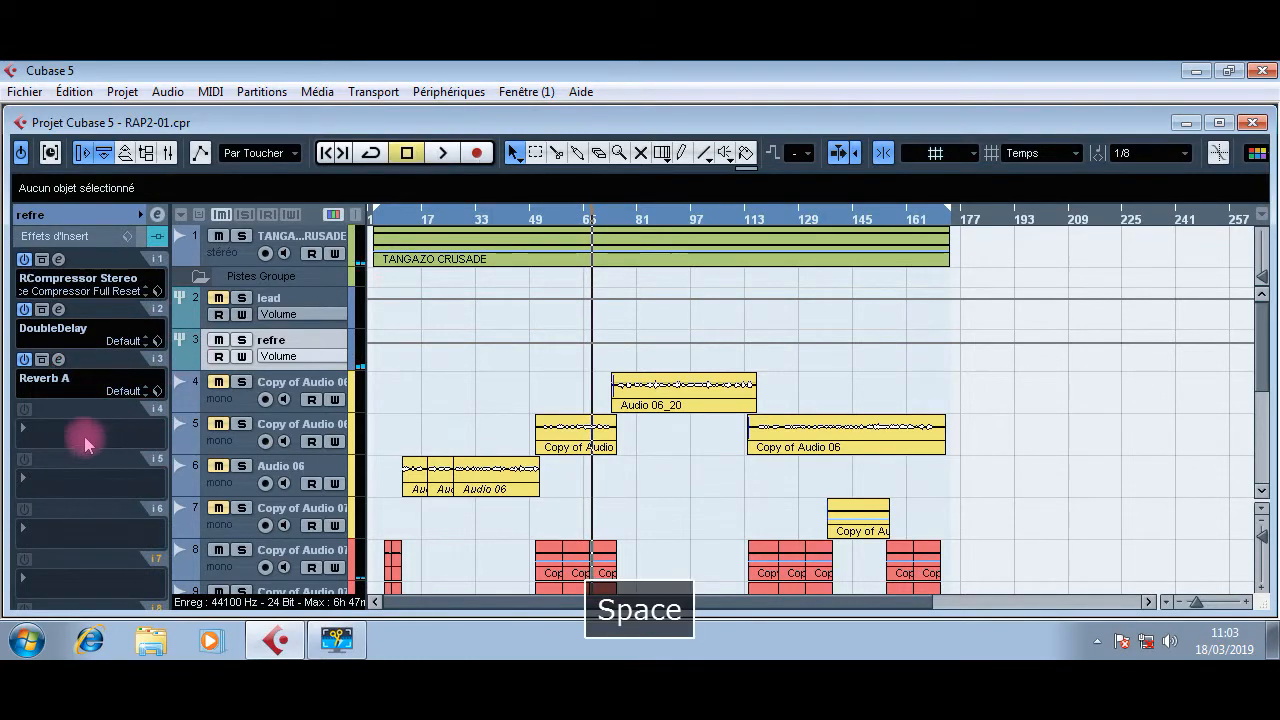
pyautogui.click(88, 444)
pyautogui.moveTo(69, 292)
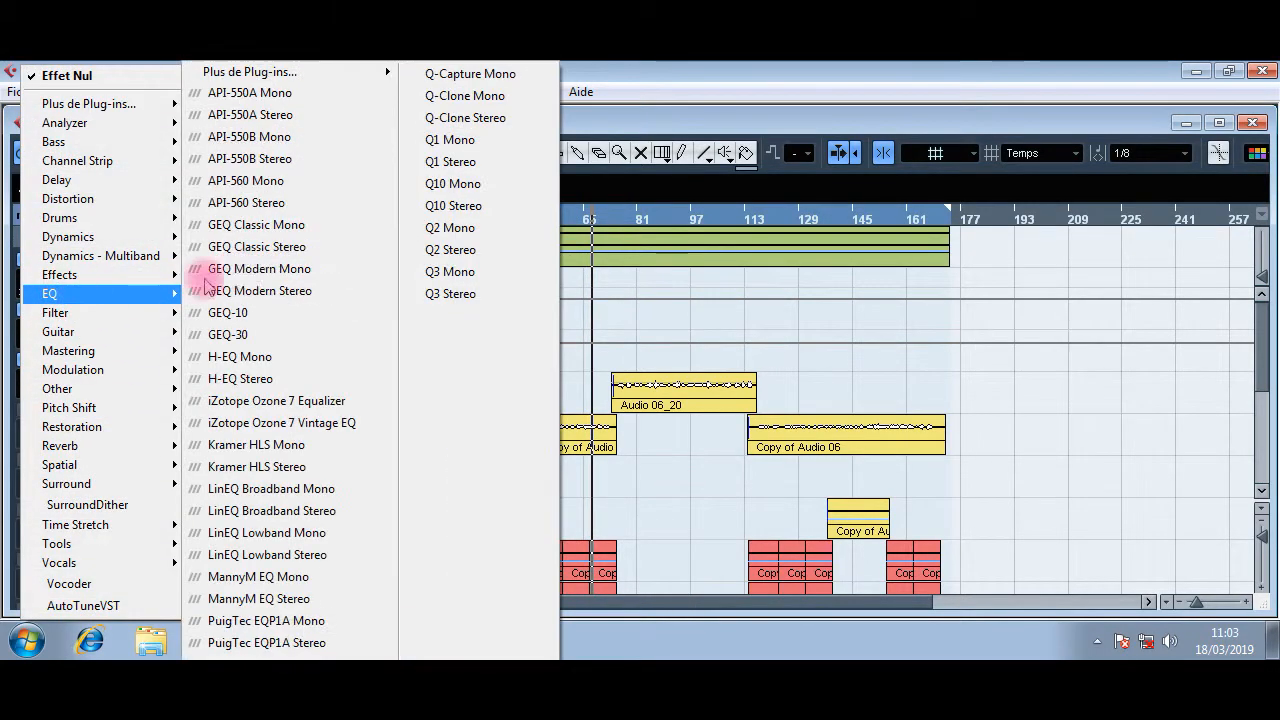
pyautogui.moveTo(265, 72)
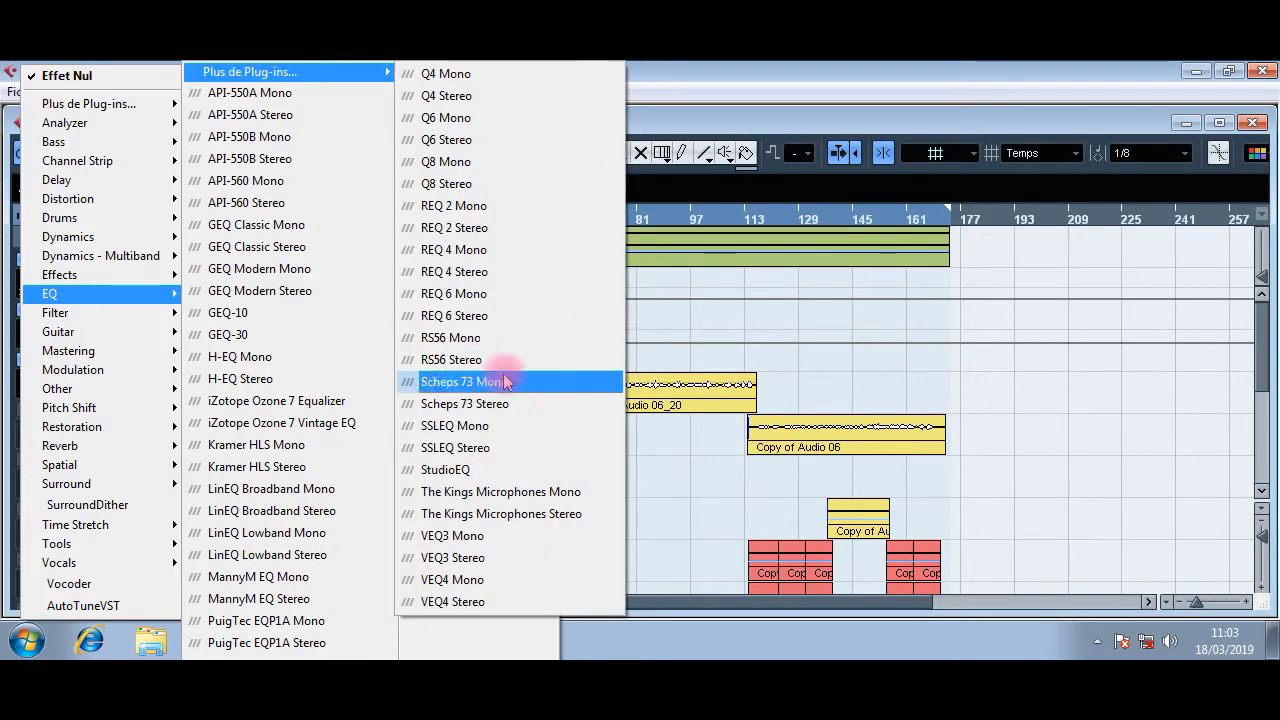
pyautogui.click(475, 470)
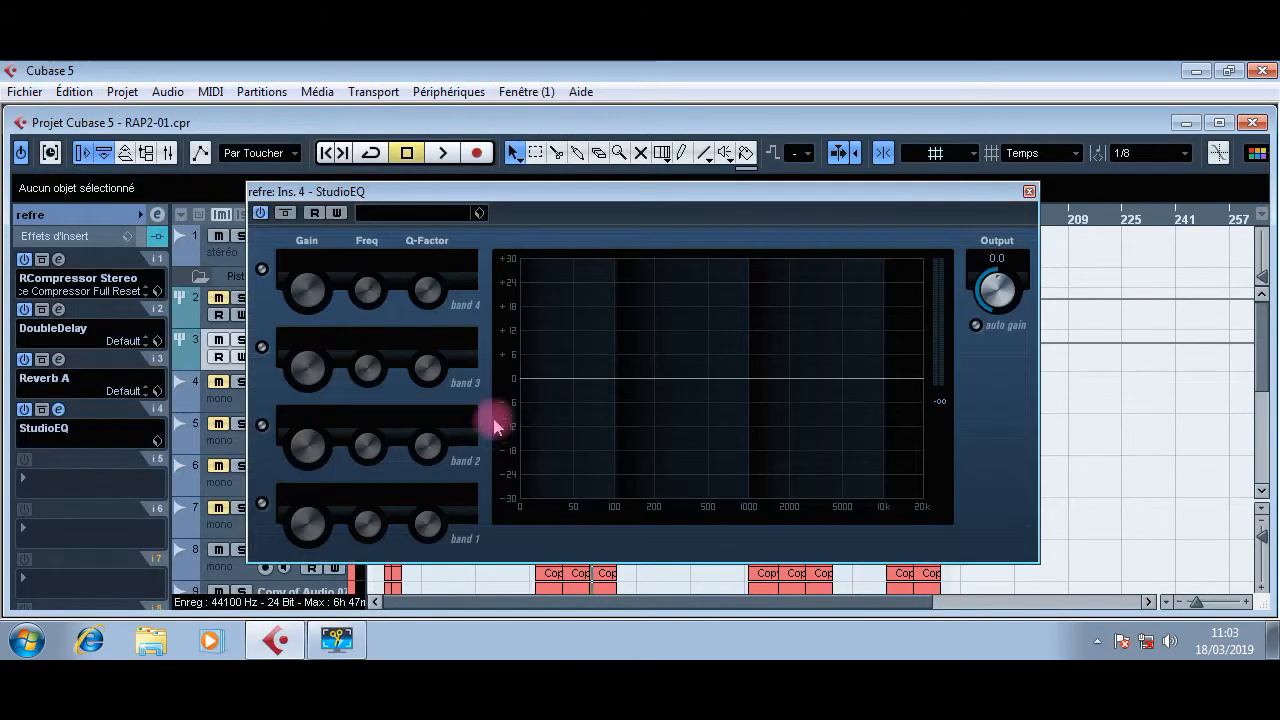
# Step: Load StudioEQ's Background Strings preset, adjust band 3 to a gain of about -4.9, and close the plug-in window
pyautogui.click(405, 213)
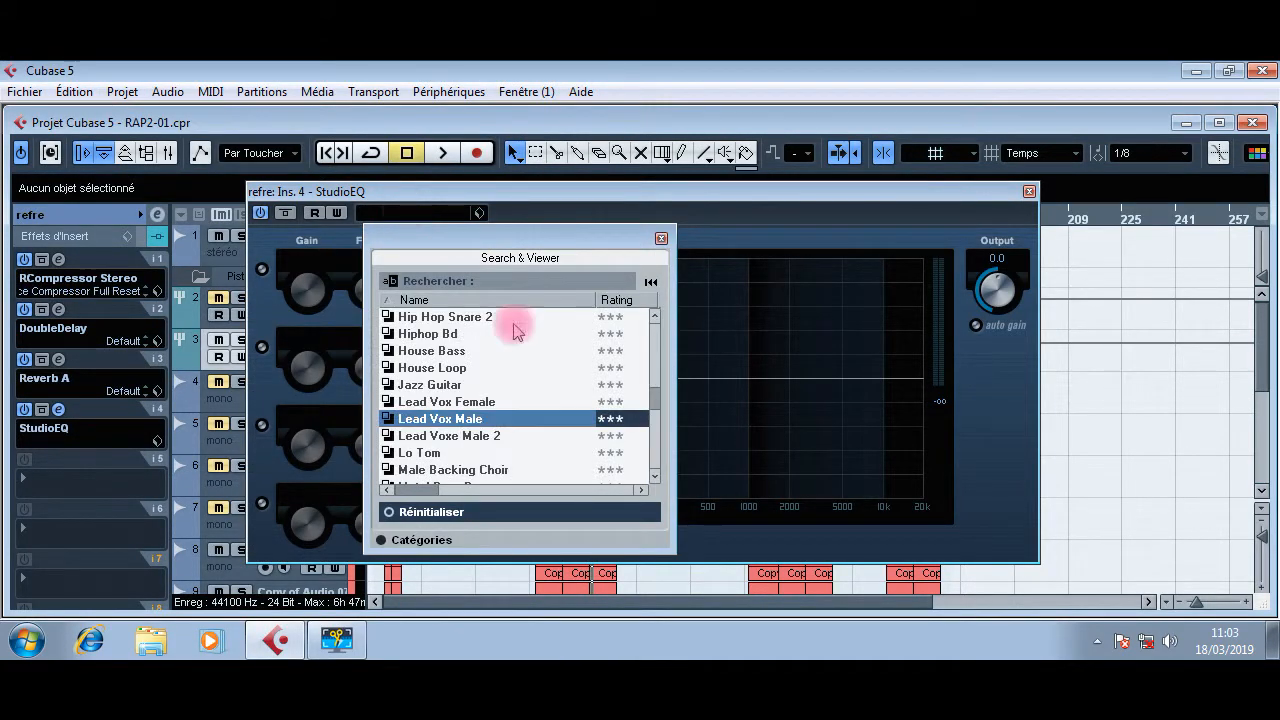
pyautogui.moveTo(657, 407); pyautogui.dragTo(656, 335)
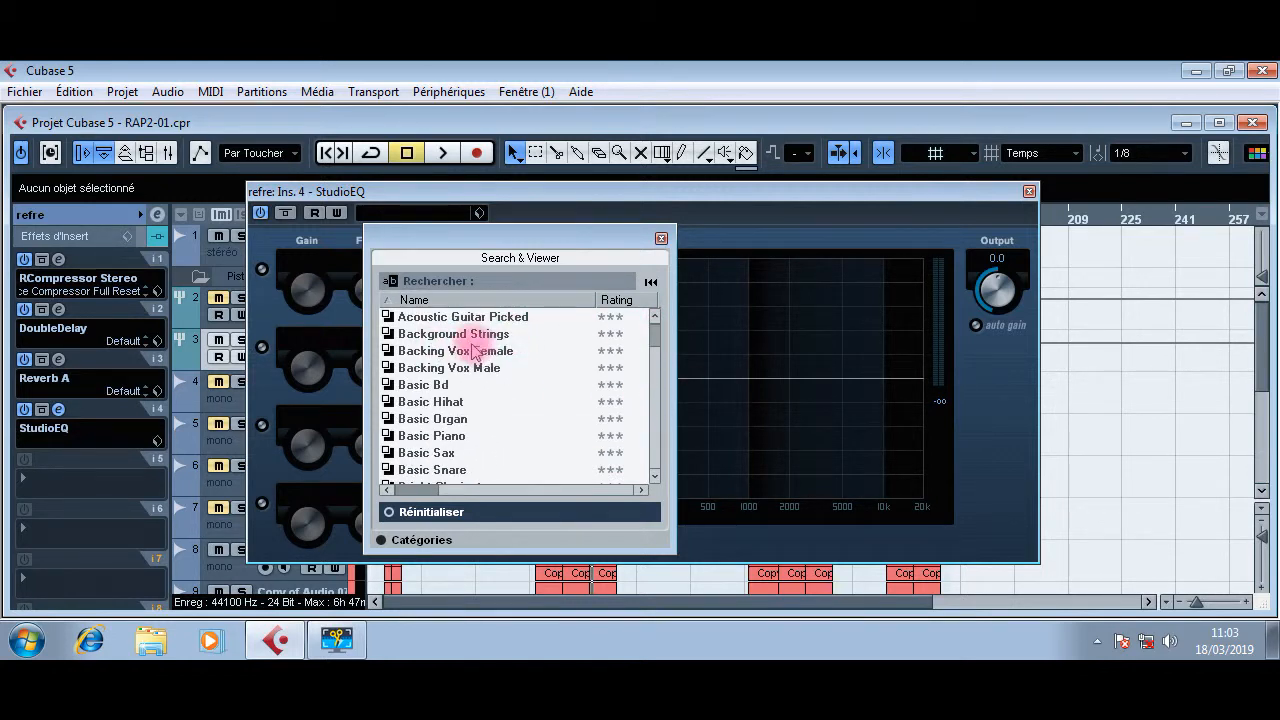
pyautogui.click(474, 334)
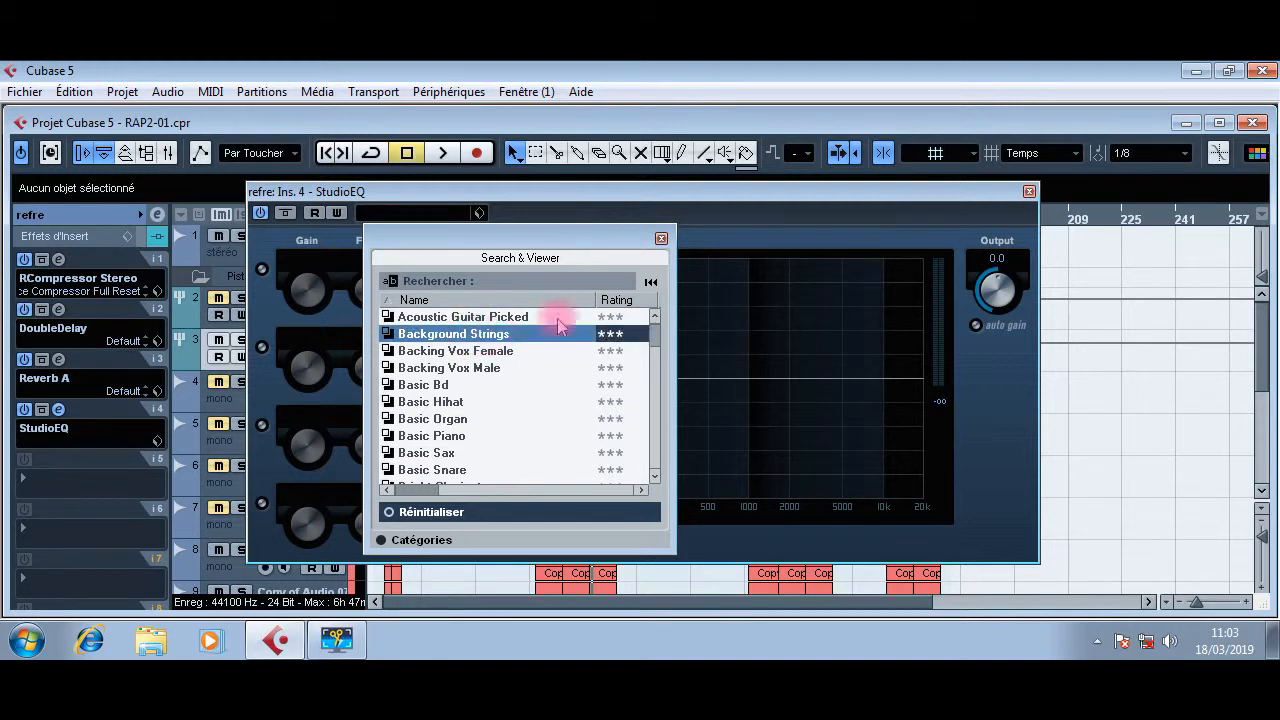
pyautogui.click(661, 238)
pyautogui.moveTo(763, 408); pyautogui.dragTo(762, 400)
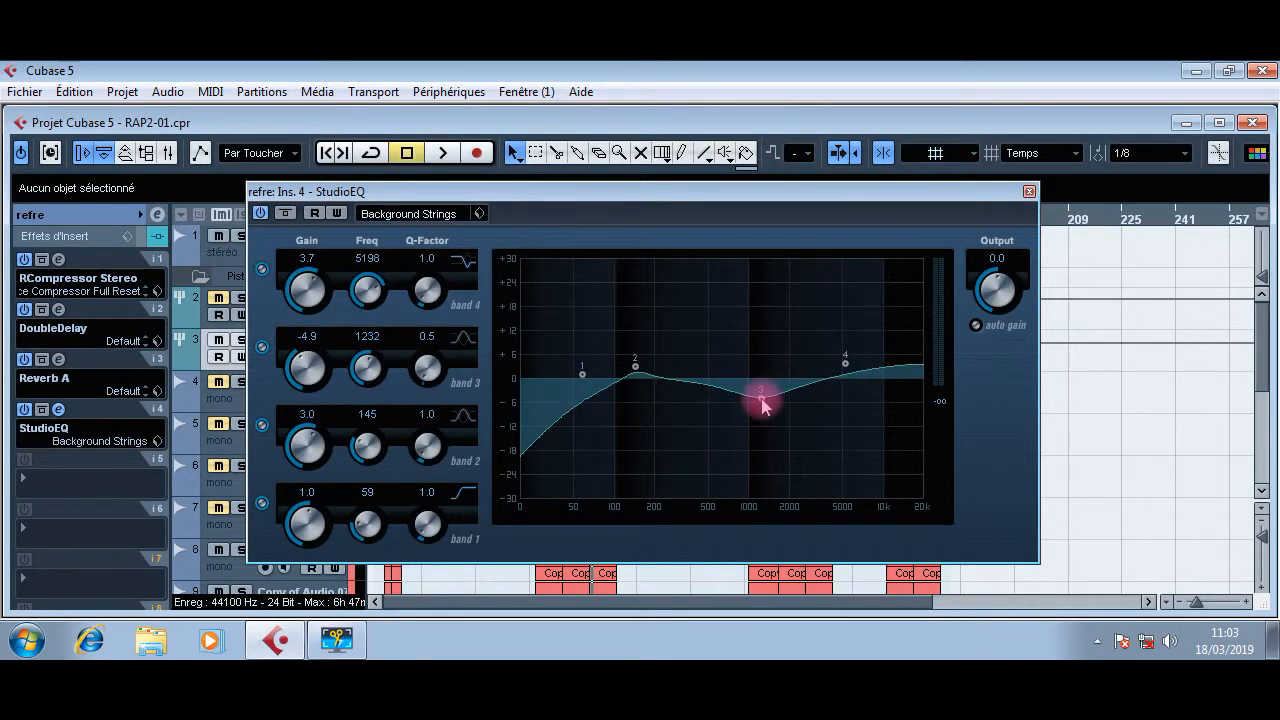
pyautogui.click(1028, 192)
# Step: Play the refrain from about bar 53, set the refre group's volume to 0.00, and stop playback
pyautogui.click(545, 218)
pyautogui.press('space')
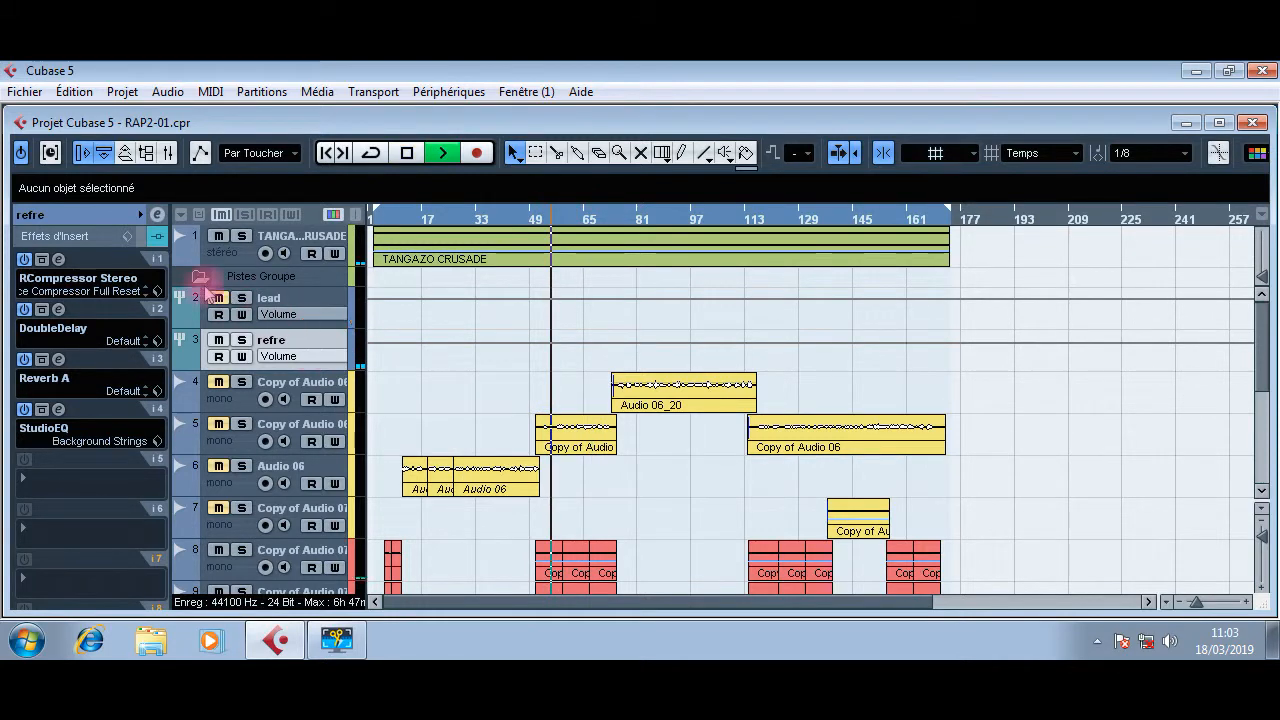
pyautogui.click(84, 214)
pyautogui.moveTo(128, 300); pyautogui.dragTo(140, 308)
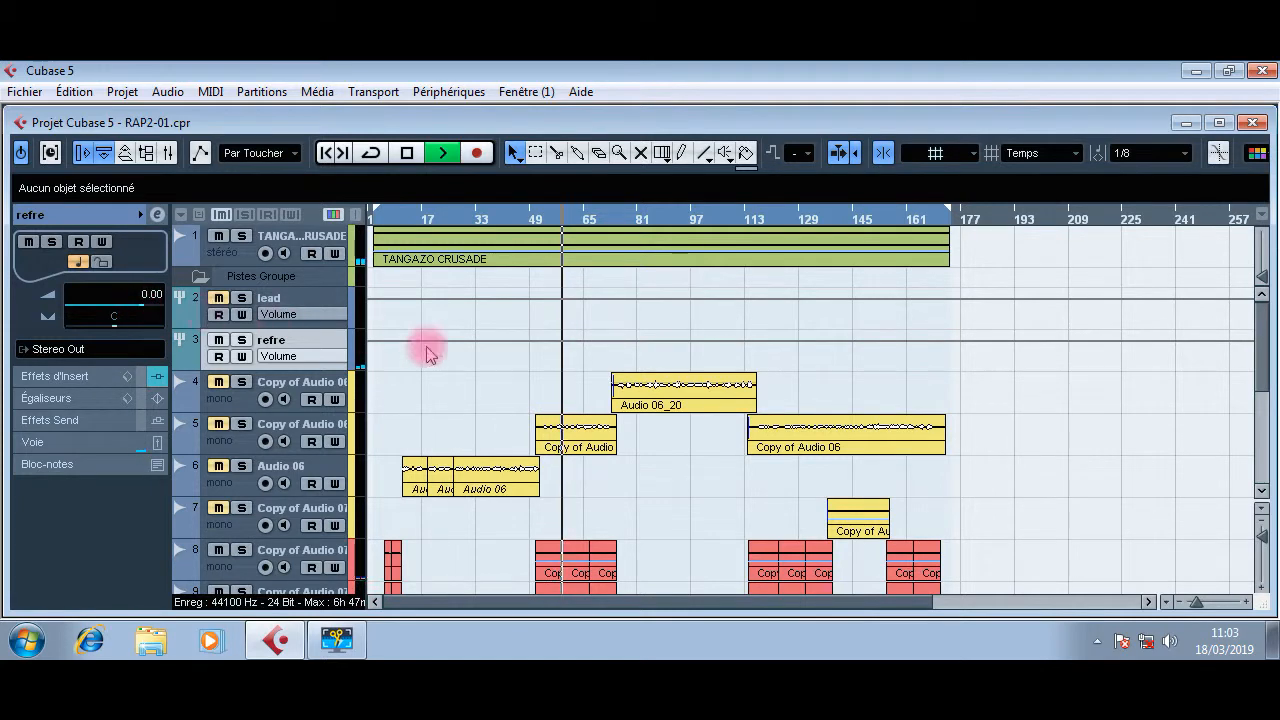
pyautogui.scroll(-5, 543, 386)
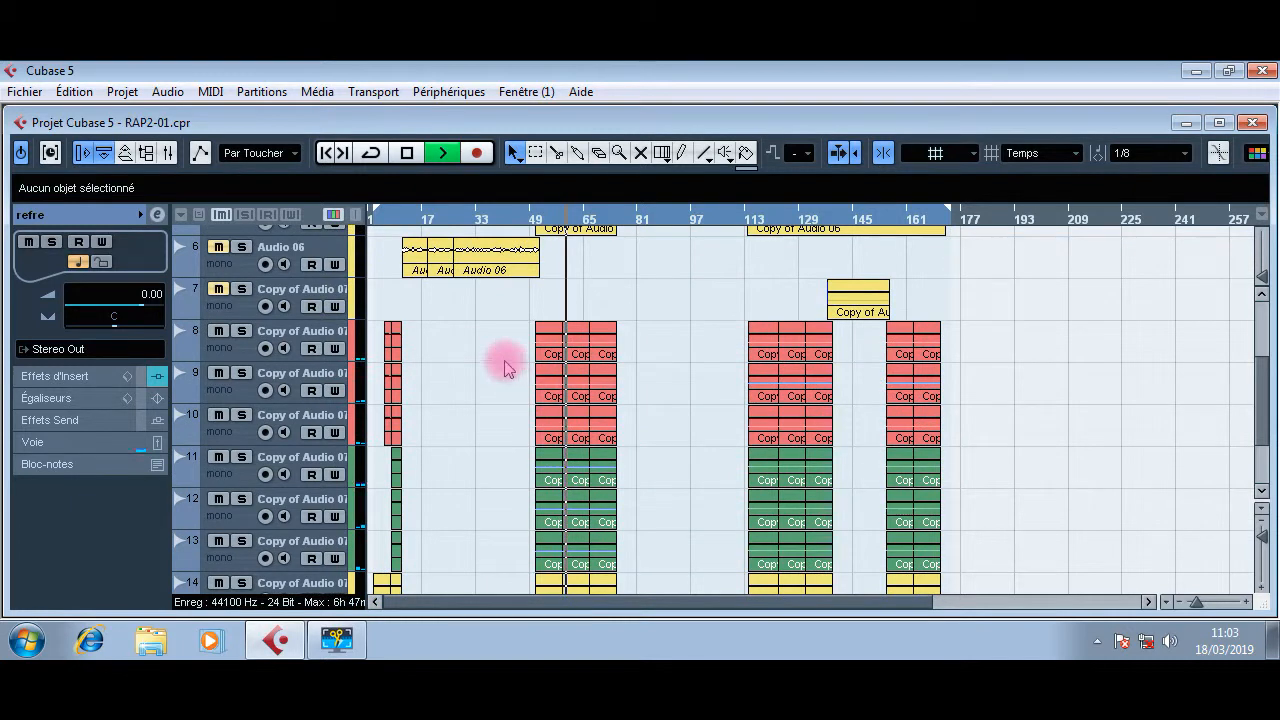
pyautogui.scroll(5, 497, 362)
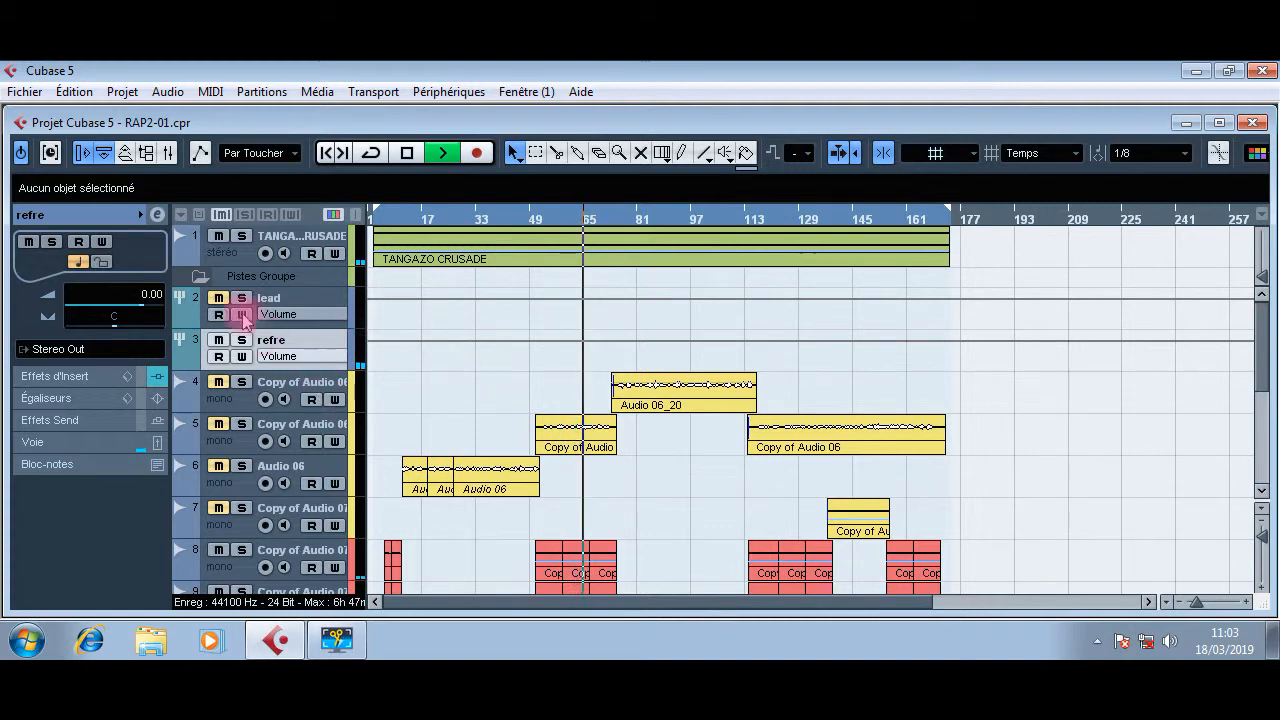
pyautogui.press('space')
# Step: With all tracks unmuted, play the verse from about bar 27, lower the lead group's volume to -3.05, and stop playback
pyautogui.click(455, 220)
pyautogui.press('space')
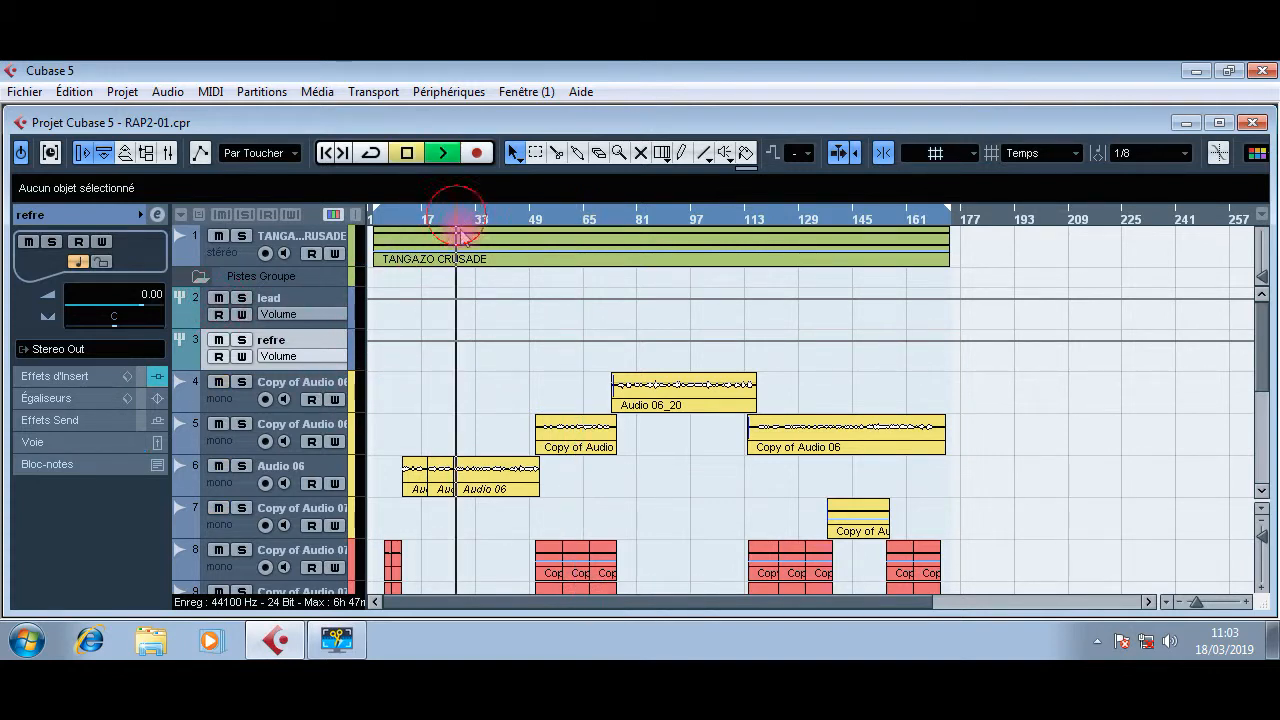
pyautogui.click(188, 302)
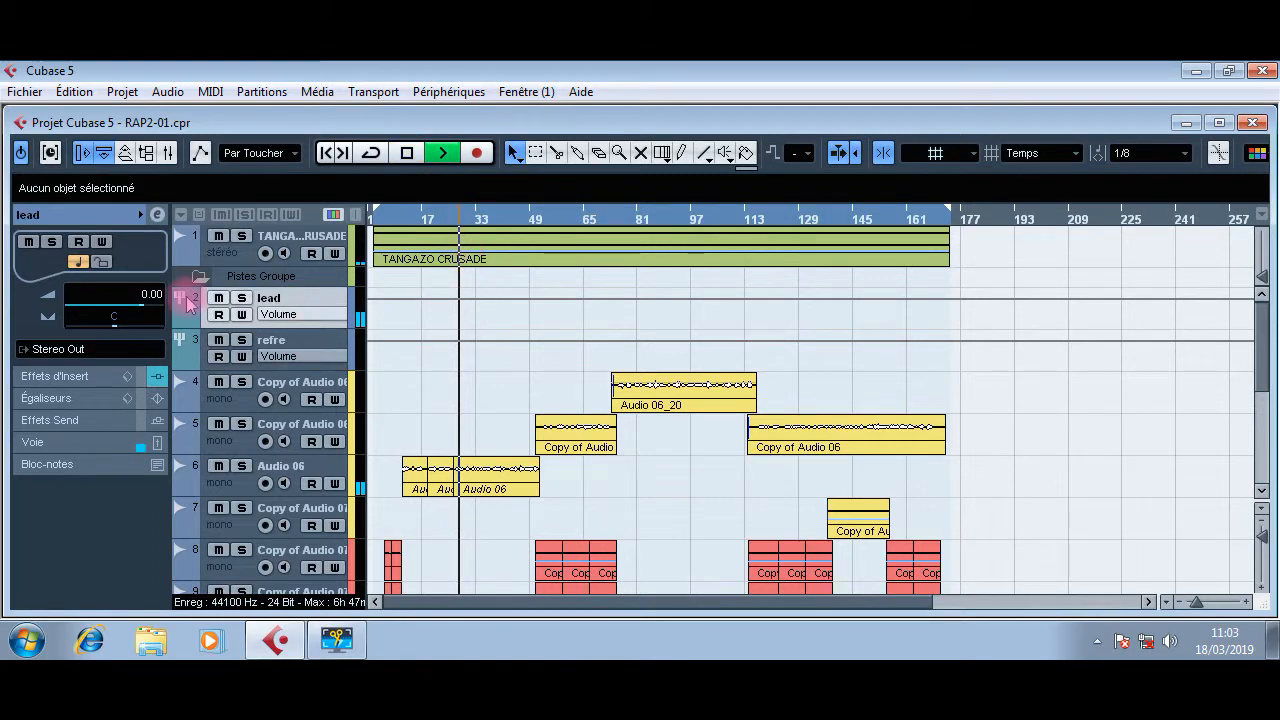
pyautogui.click(128, 305)
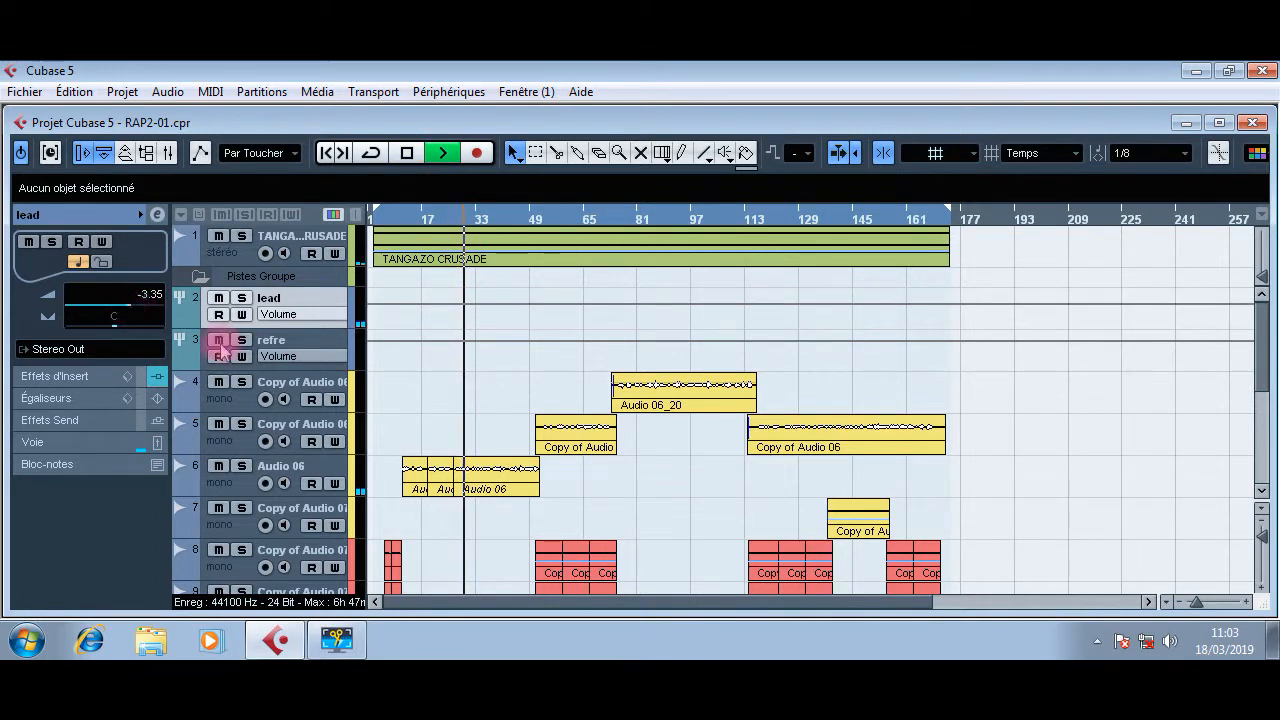
pyautogui.moveTo(130, 307); pyautogui.dragTo(129, 307)
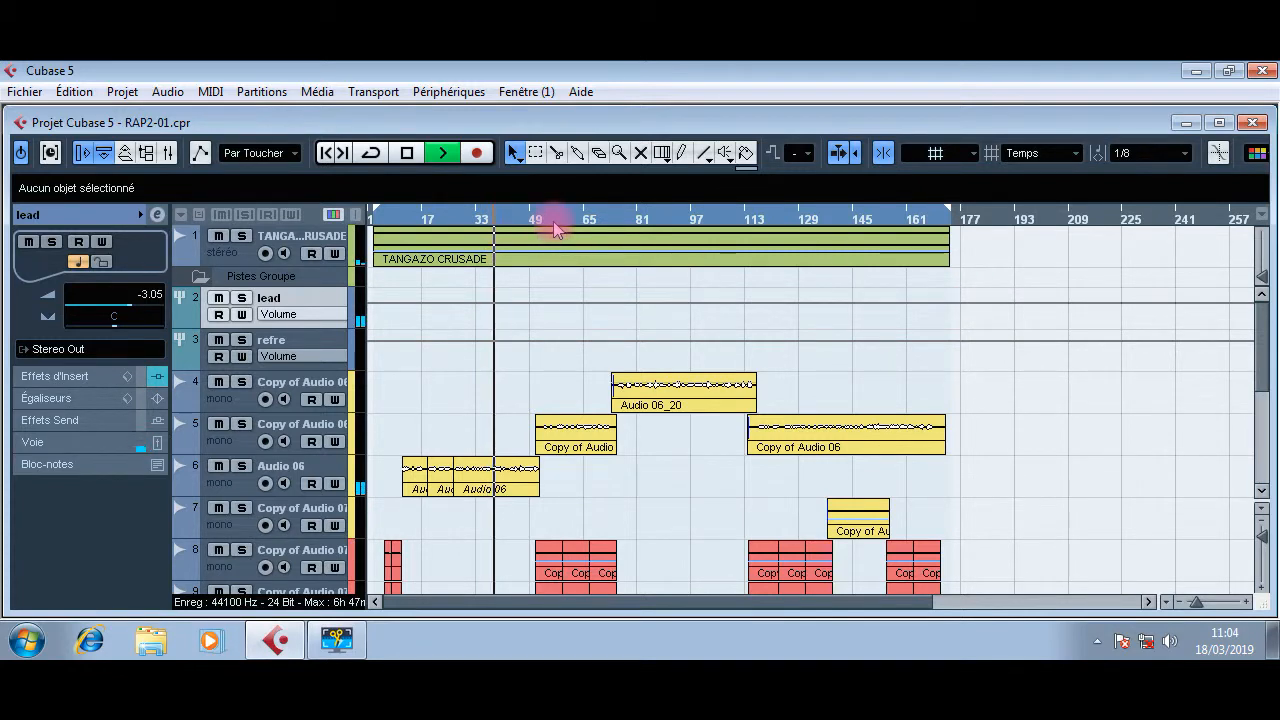
pyautogui.press('space')
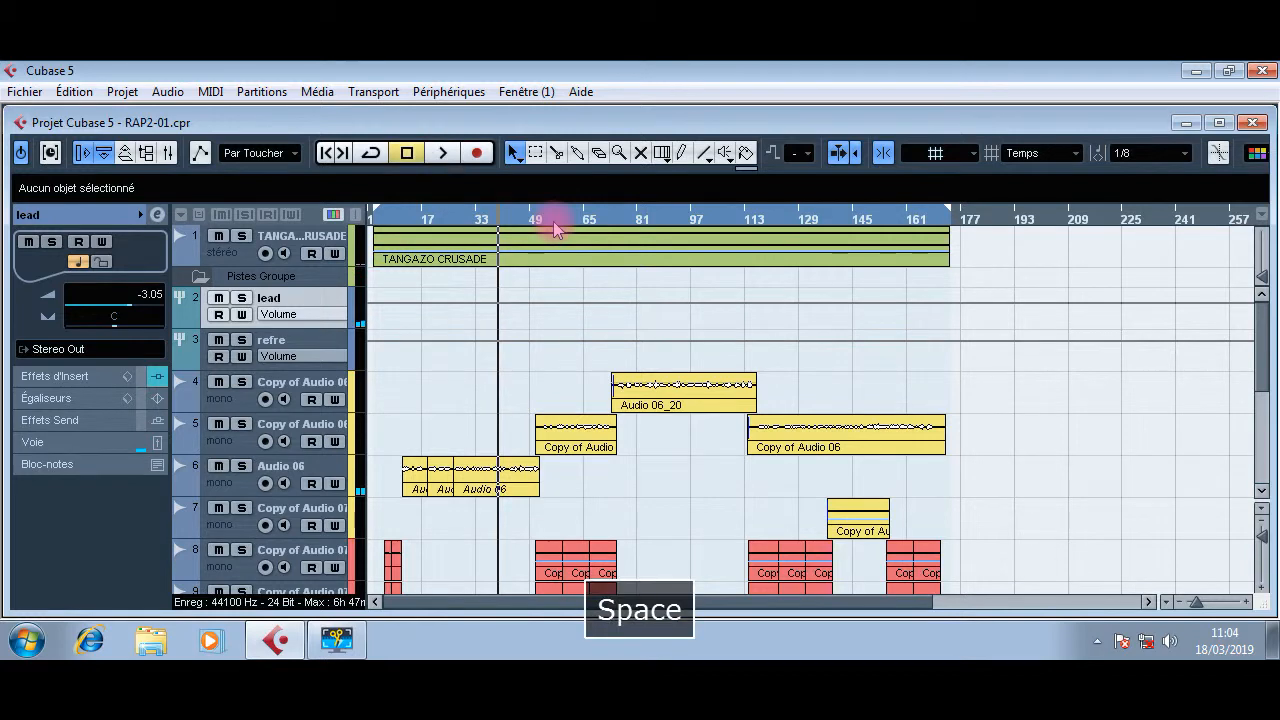